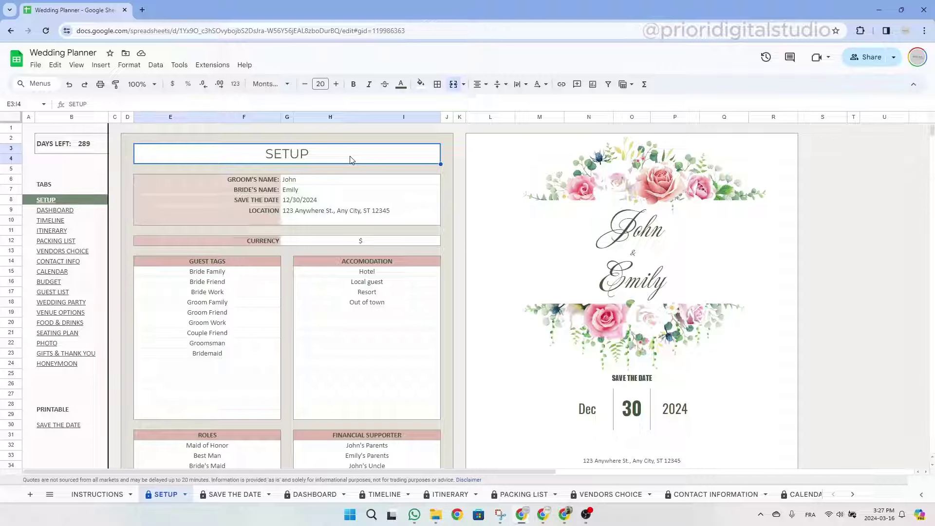
Try to edit the merged SETUP title, bringing up the 'Heads up!' protected-range warning
double_click(350, 157)
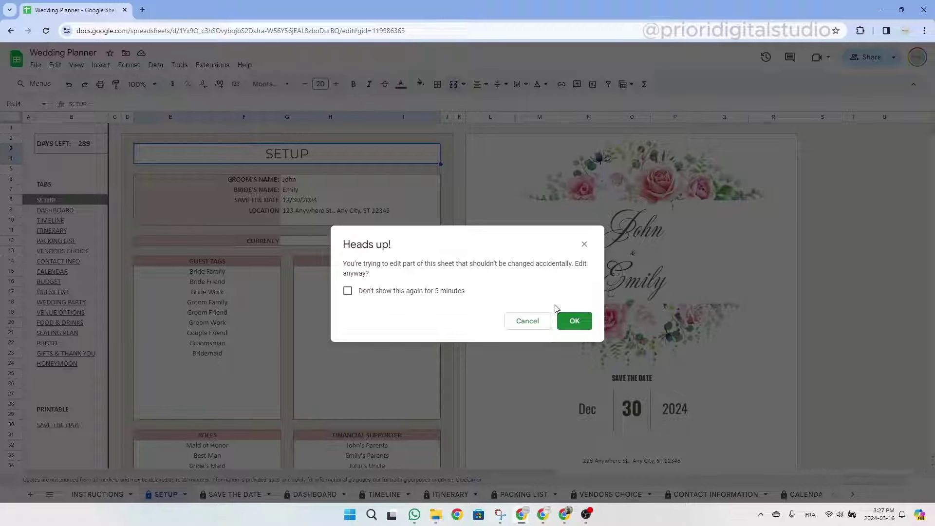
Dismiss the protection warning and select the Accommodation entries down to Local guest
left_click(583, 245)
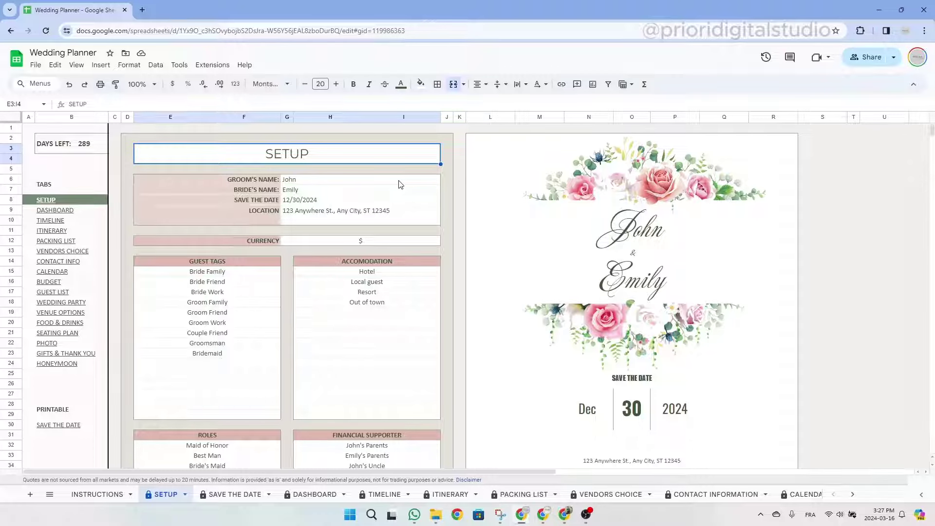
left_click_drag(398, 184, 402, 220)
left_click_drag(395, 272, 382, 413)
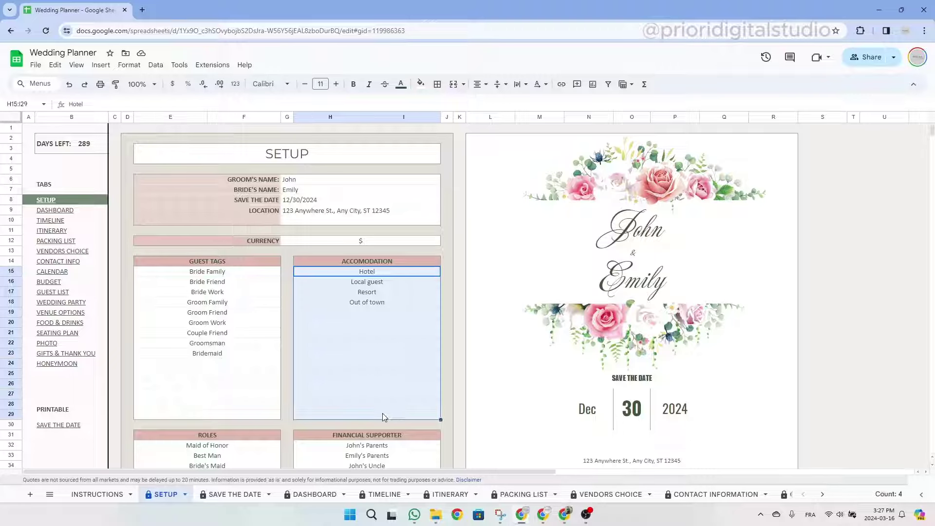
left_click(410, 275)
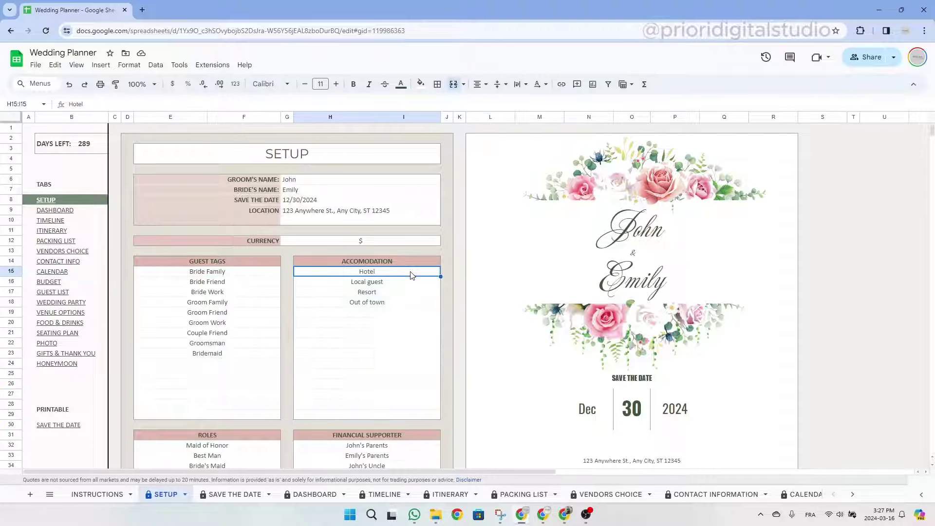
key("Down")
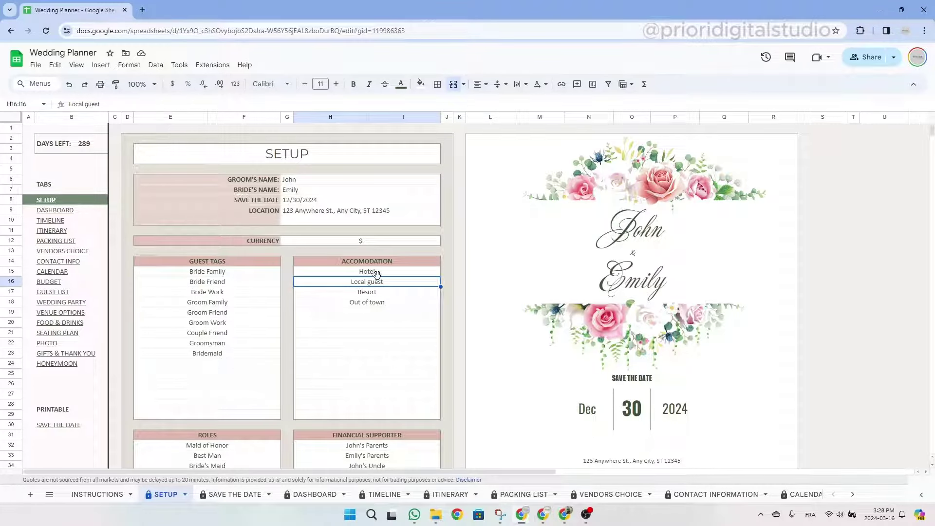
Drag Local guest into the Guest Tags list, then undo the move to restore Accommodation
left_click_drag(376, 273, 234, 379)
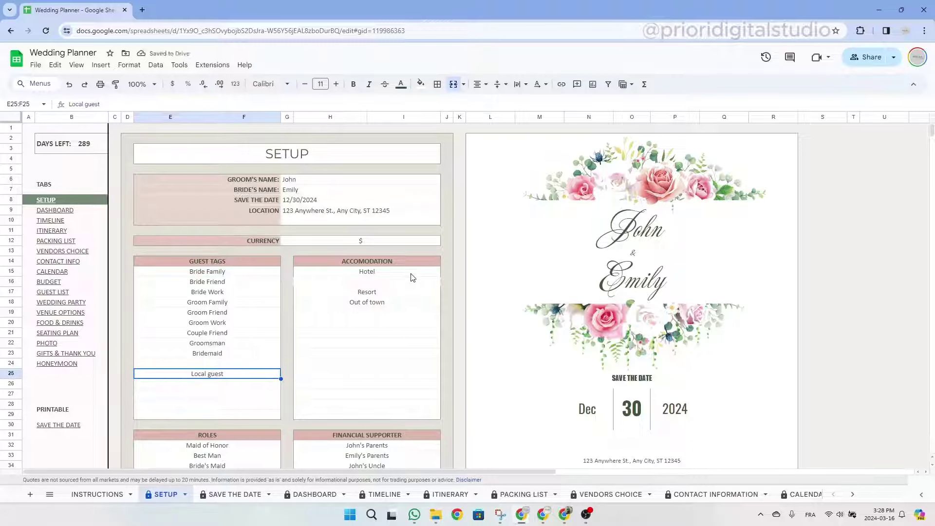
key("ctrl+z")
left_click(417, 335)
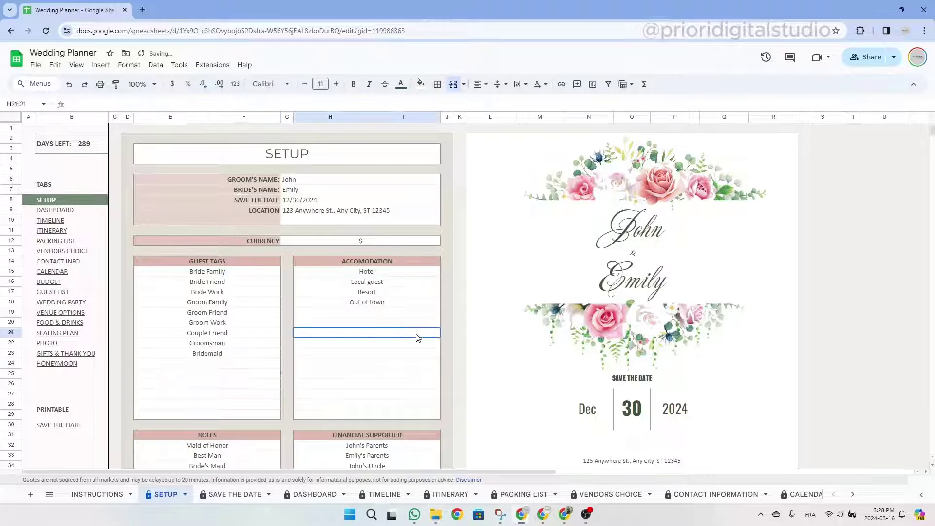
left_click(403, 294)
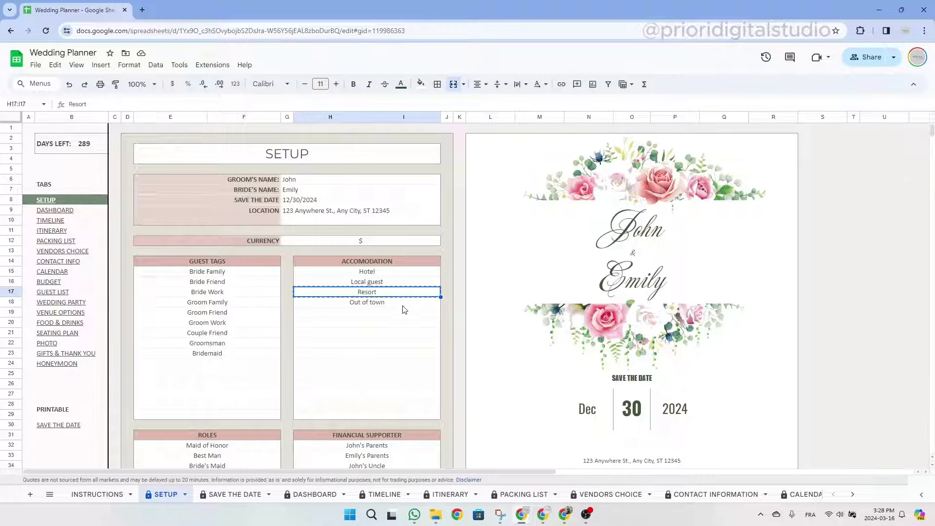
left_click(369, 157)
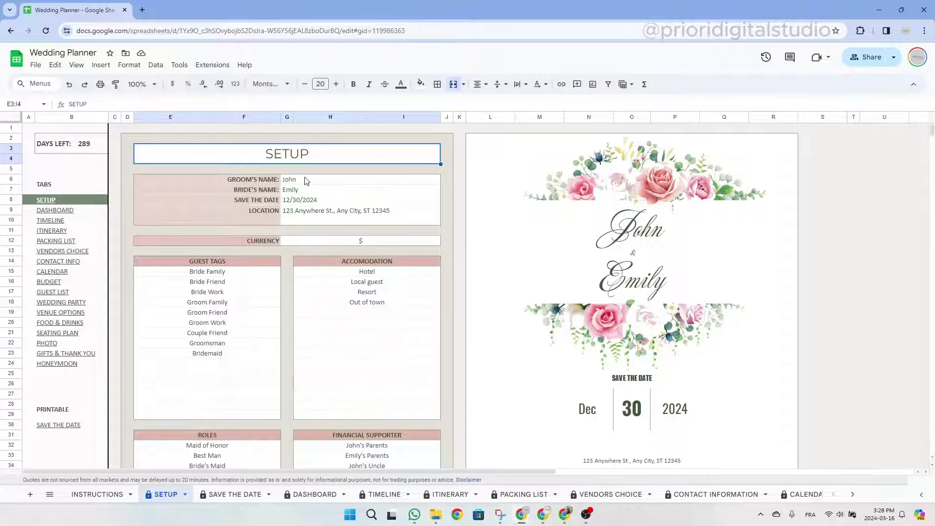
left_click_drag(253, 180, 333, 223)
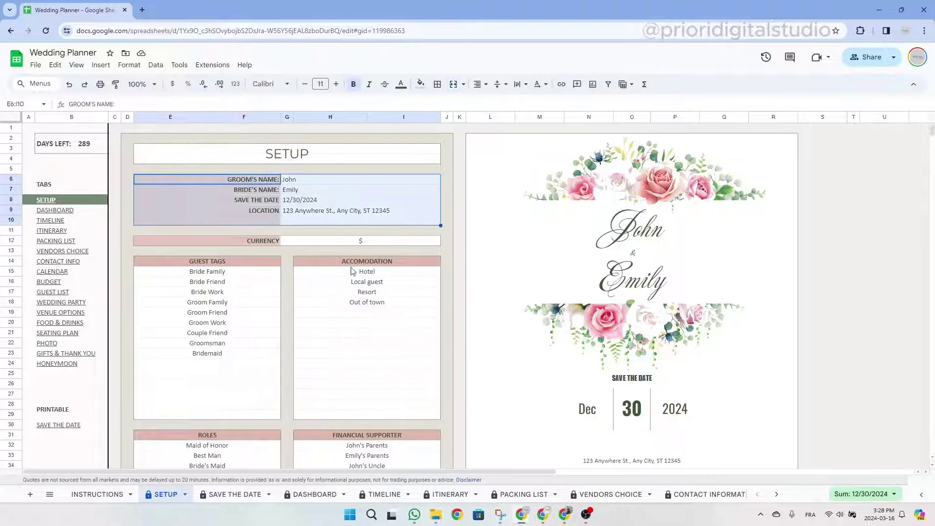
left_click(292, 182)
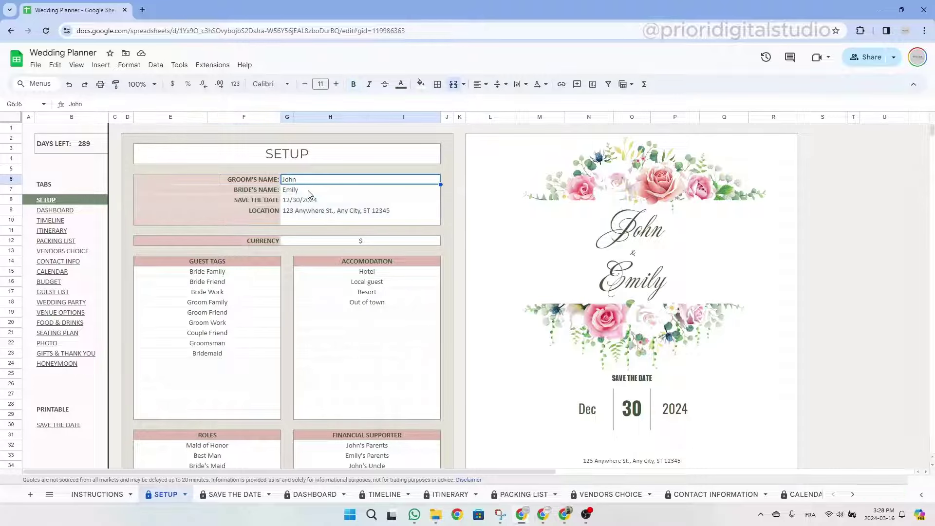
left_click(308, 191)
left_click(316, 200)
left_click(332, 221)
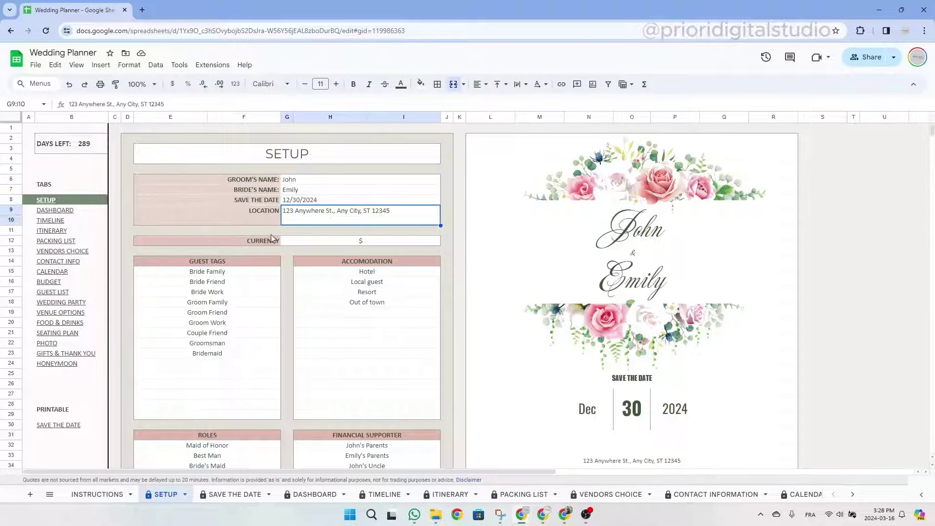
left_click_drag(261, 241, 337, 242)
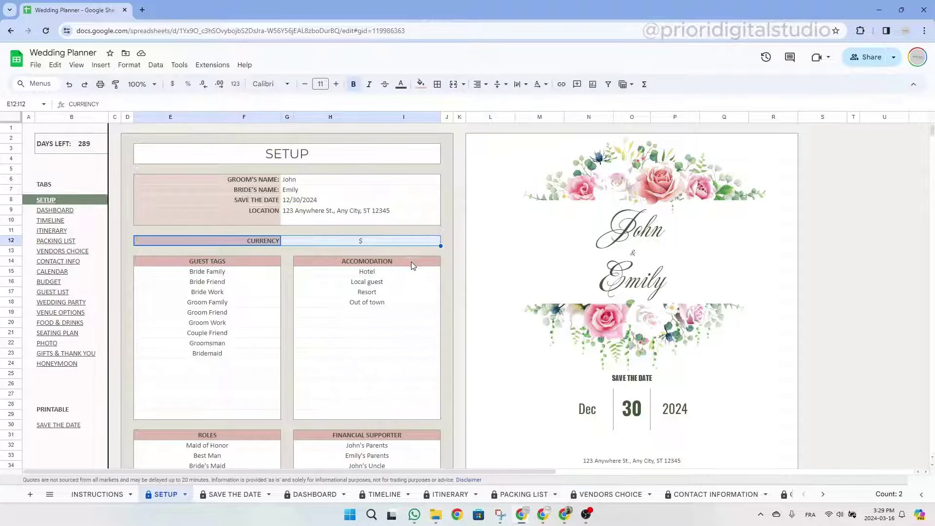
scroll(411, 261, "down", 2)
left_click(224, 168)
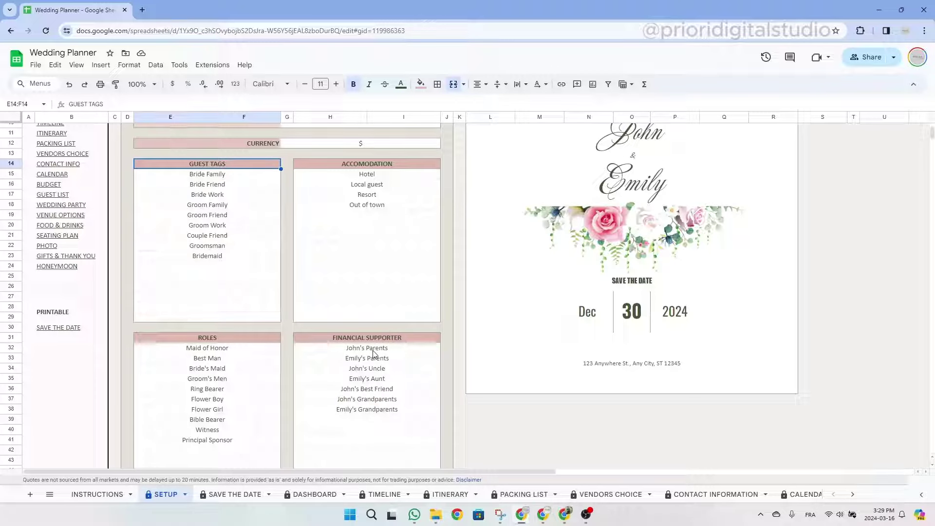
left_click_drag(392, 181, 392, 301)
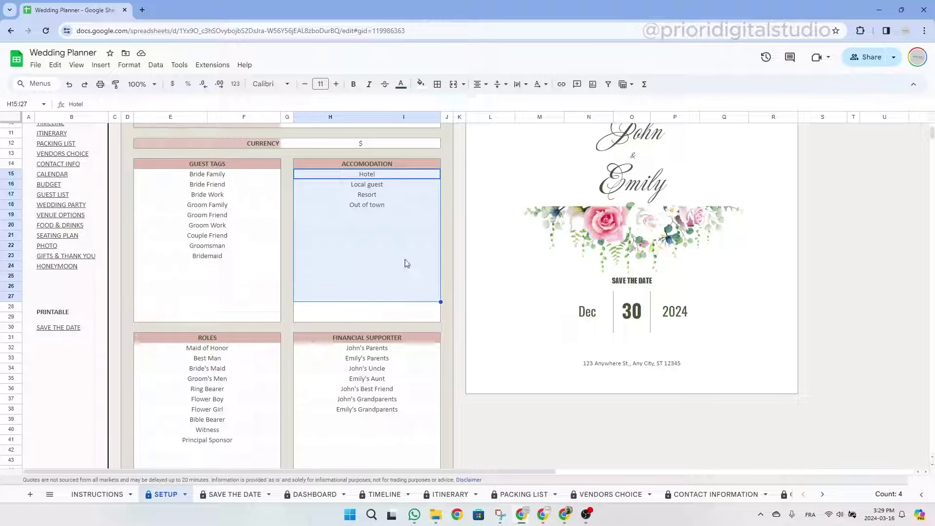
scroll(407, 263, "up", 2)
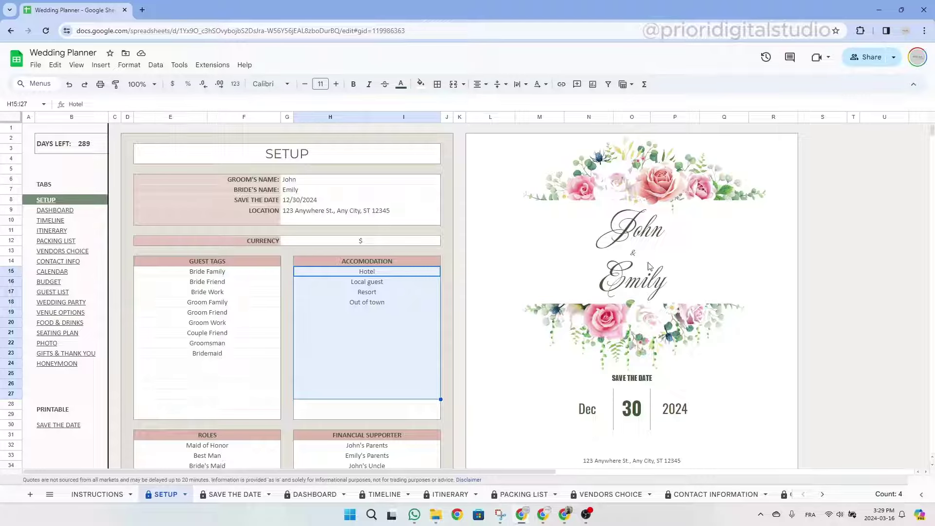
scroll(671, 405, "down", 2)
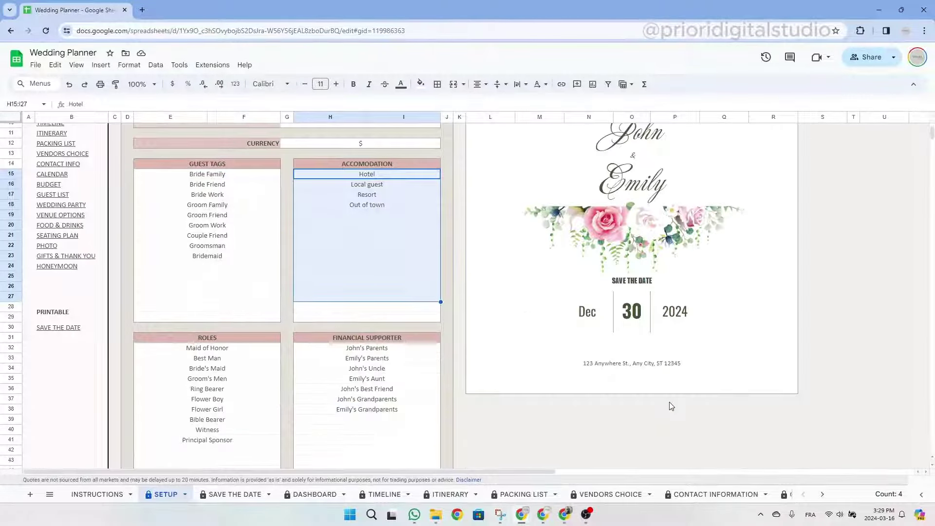
scroll(204, 160, "up", 2)
left_click(204, 160)
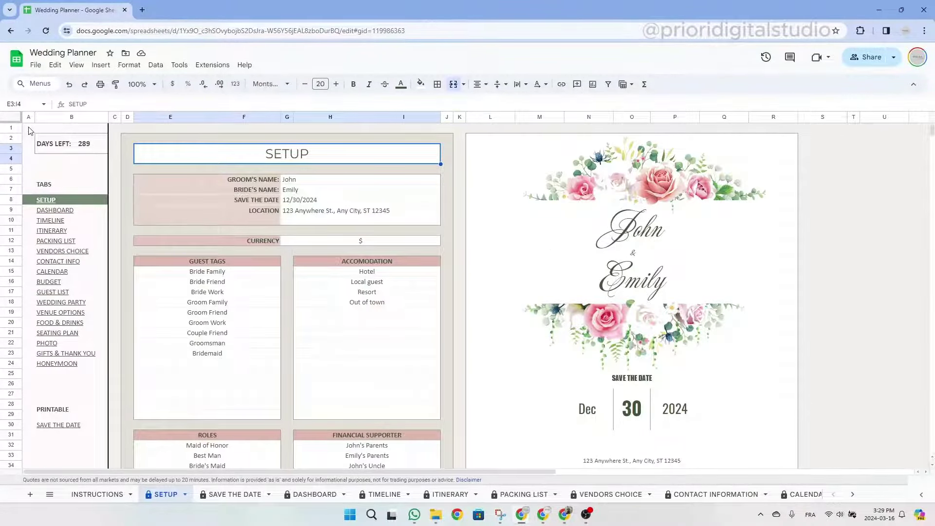
left_click_drag(29, 127, 83, 467)
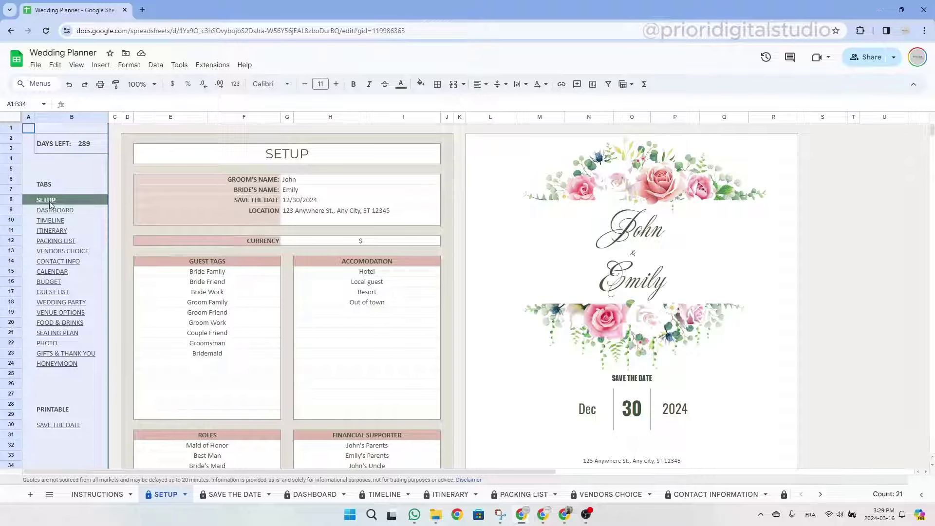
left_click(83, 383)
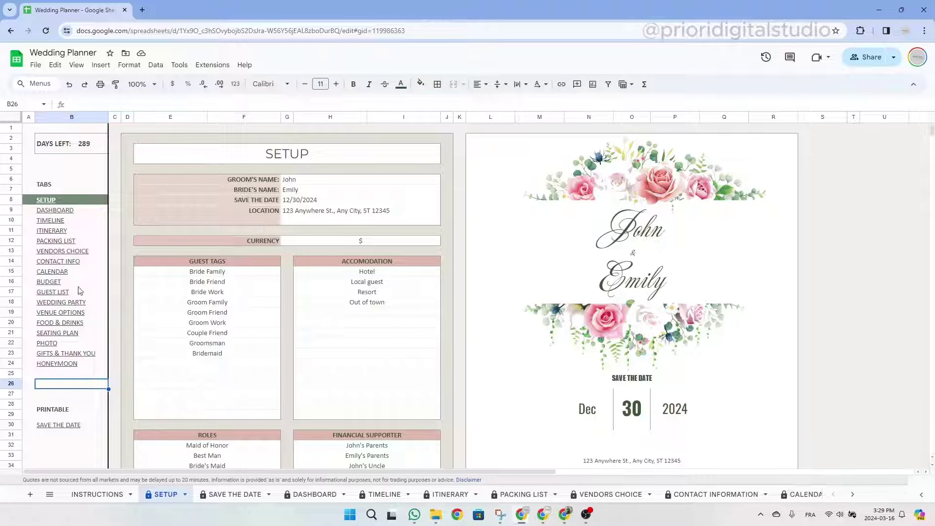
left_click(206, 158)
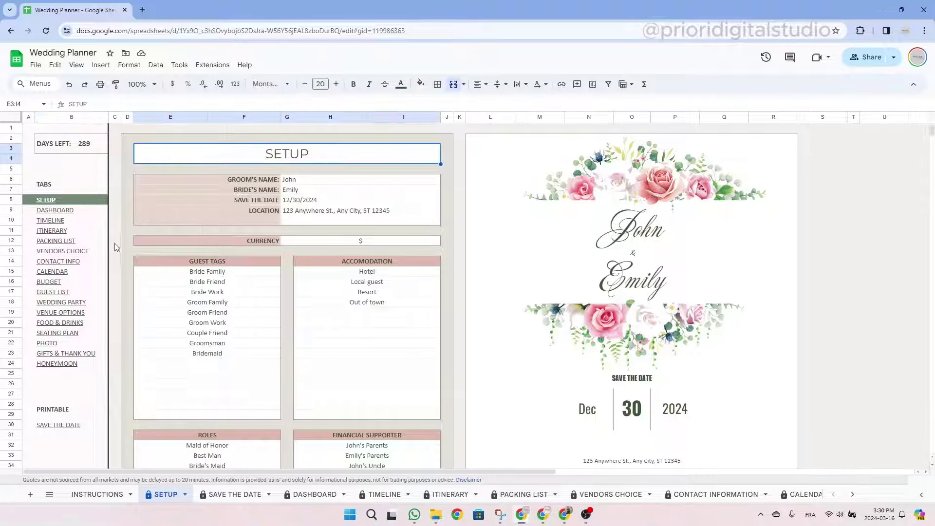
left_click(58, 295)
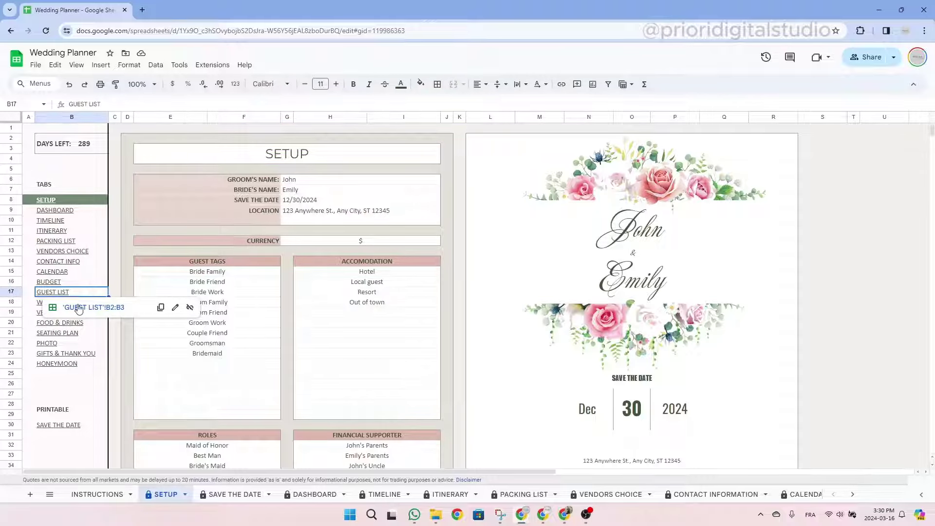
left_click(96, 309)
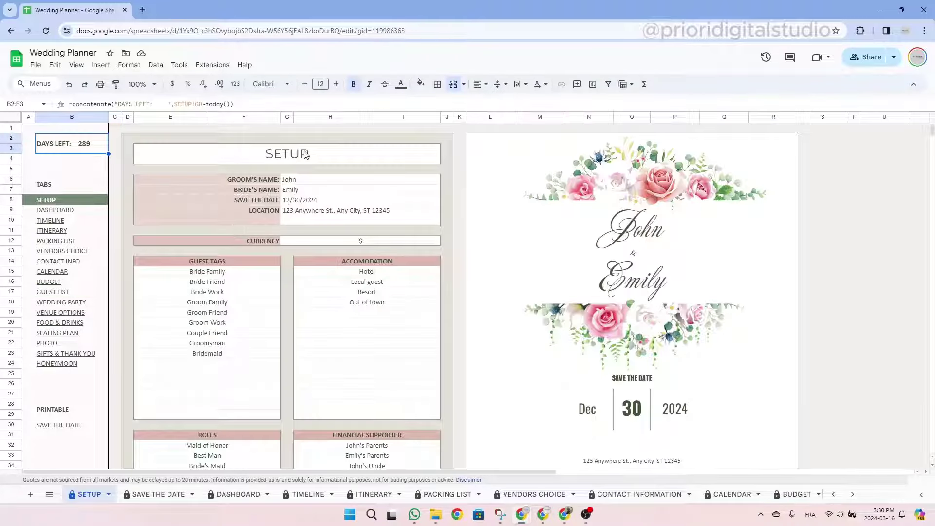
left_click(306, 154)
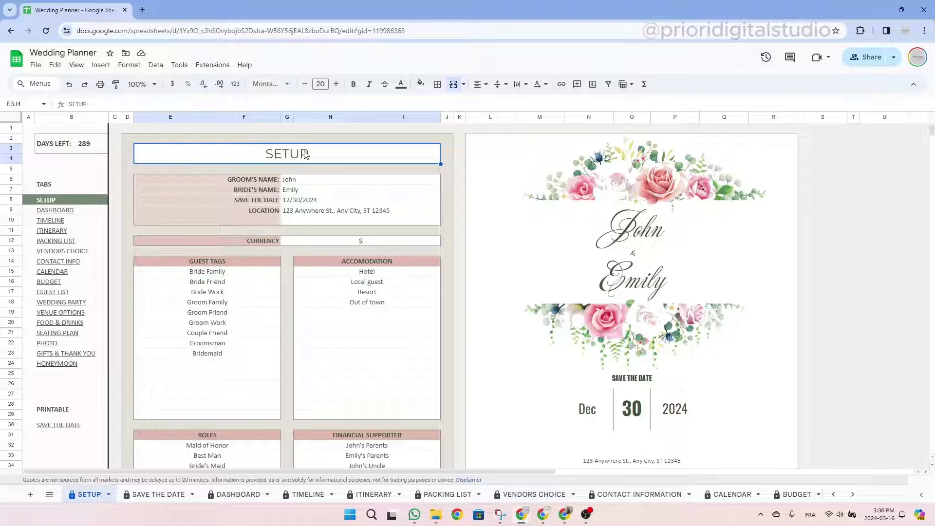
Review the couple's names, wedding date 12/30/2024, location and currency on SETUP
left_click(372, 202)
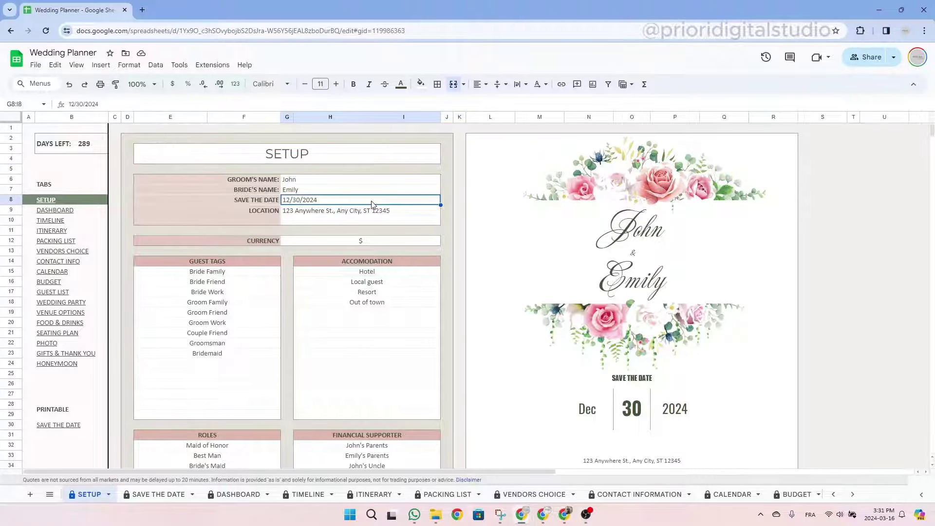
left_click(347, 164)
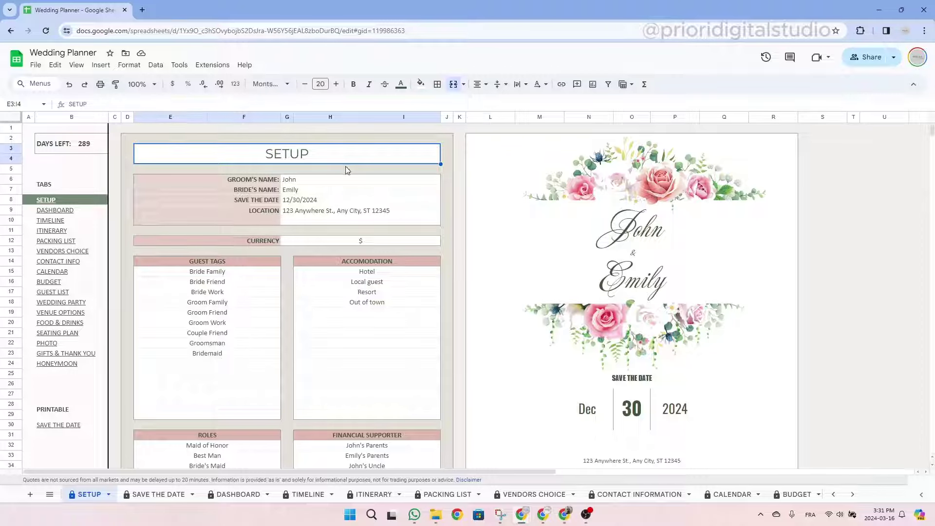
left_click_drag(328, 181, 323, 217)
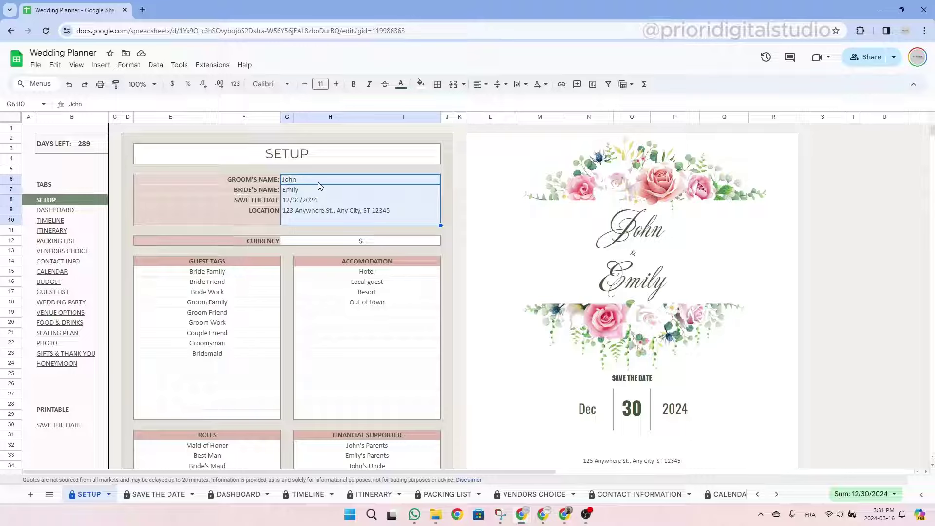
left_click(318, 183)
left_click(322, 194)
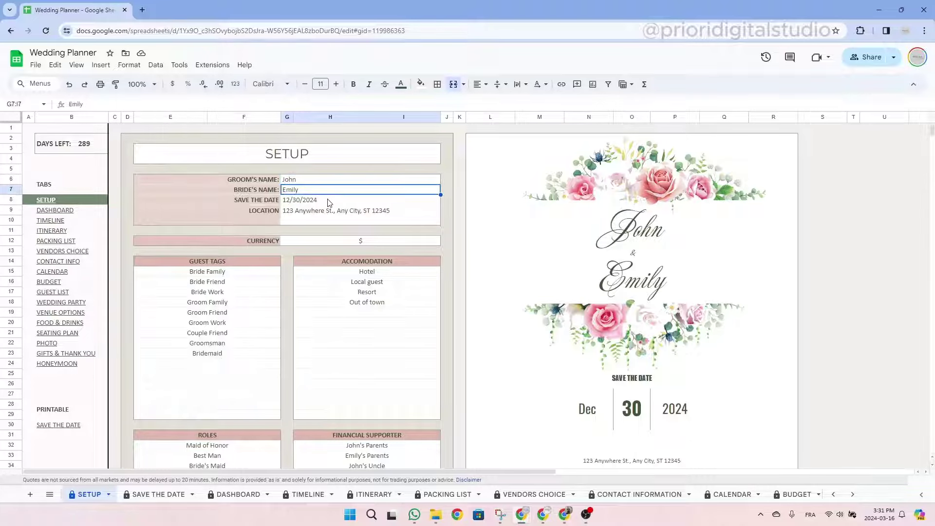
left_click(328, 204)
double_click(328, 204)
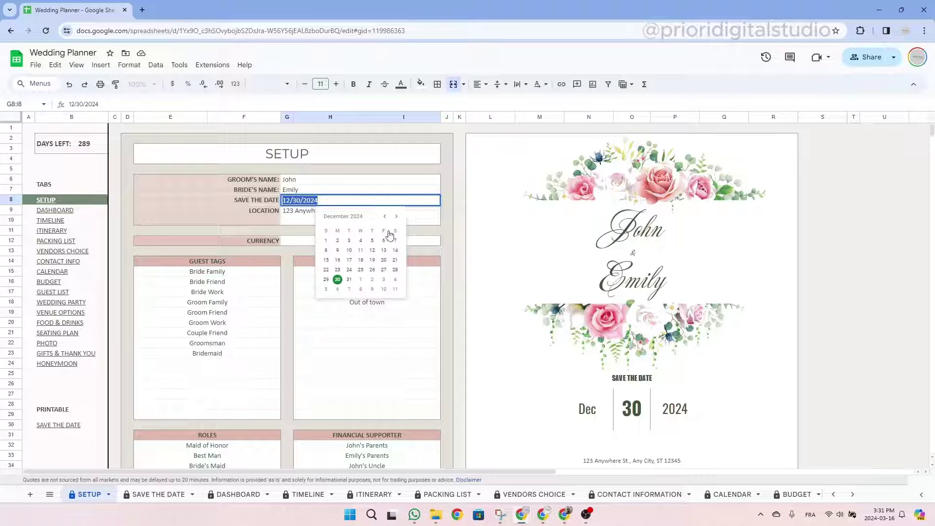
left_click(413, 202)
left_click(426, 221)
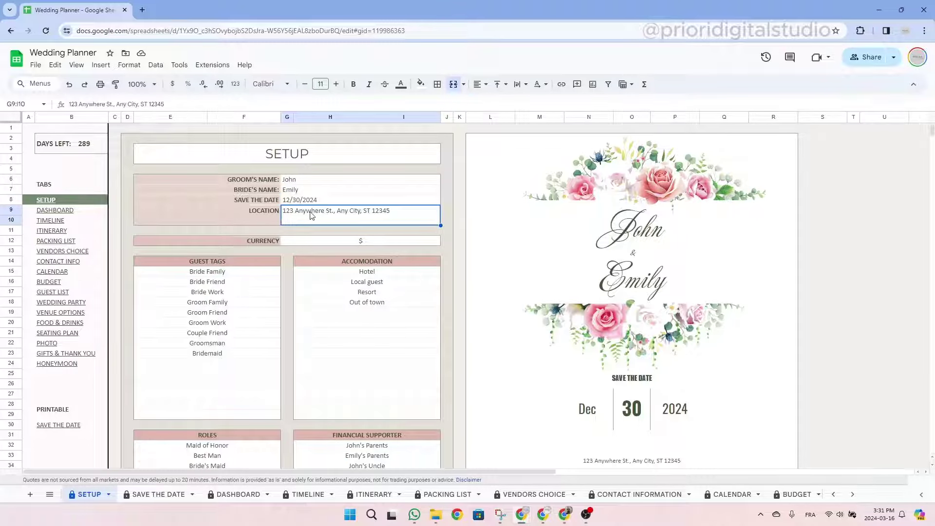
left_click(370, 243)
double_click(370, 241)
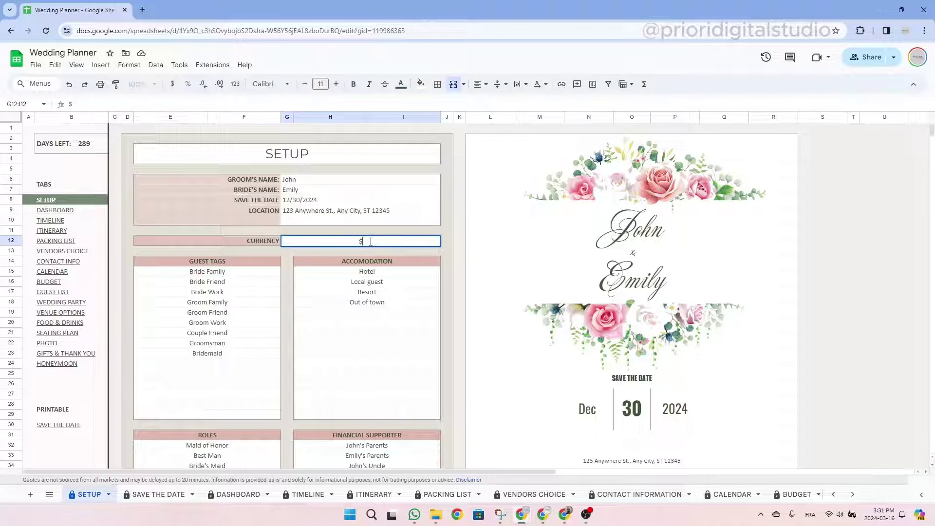
key("Return")
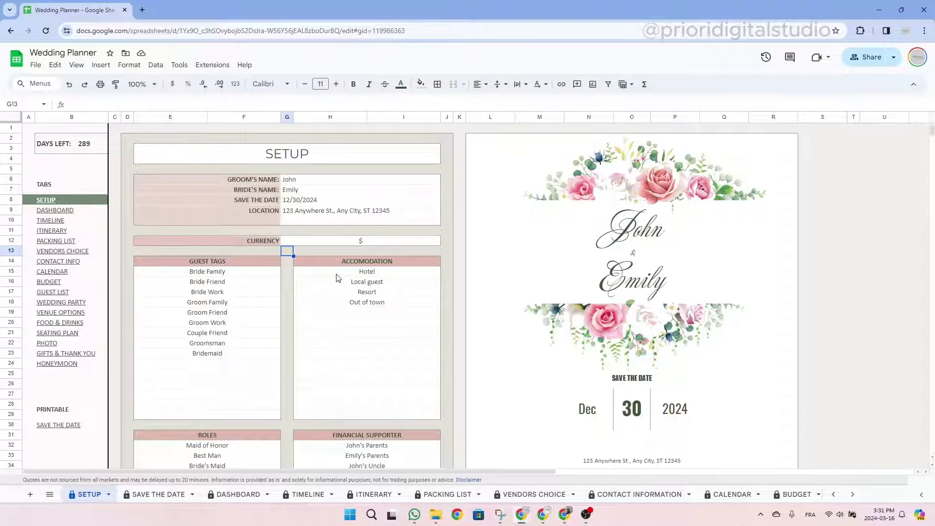
Add Venue below Out of town in the Accommodation list
scroll(338, 278, "down", 2)
left_click(258, 164)
left_click(352, 165)
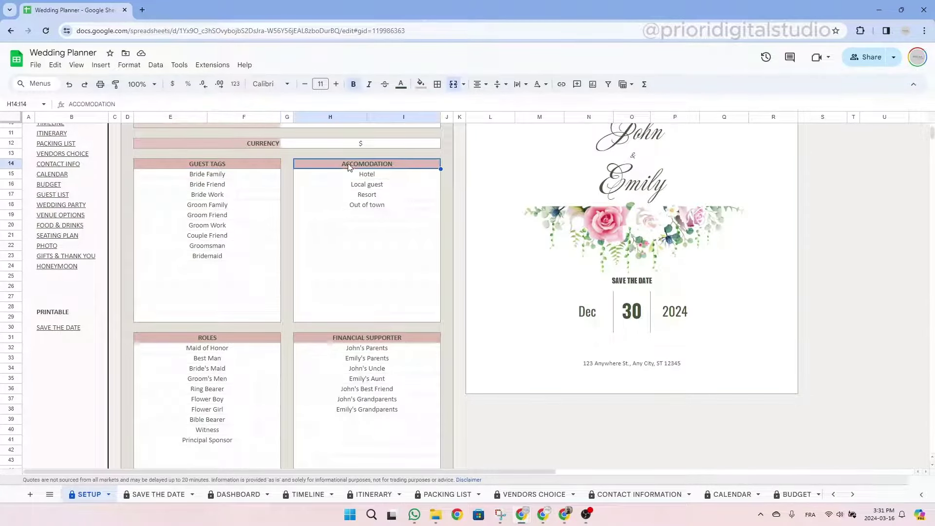
left_click(370, 215)
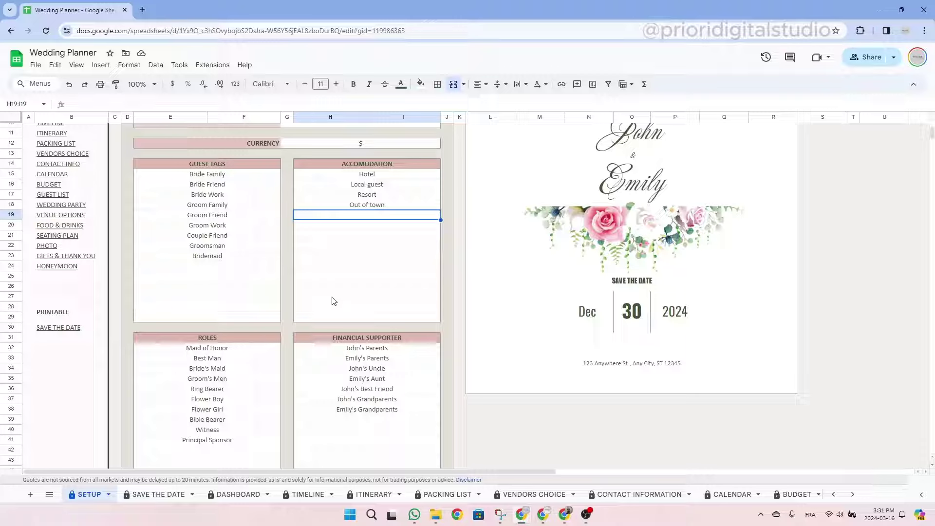
type("Venue")
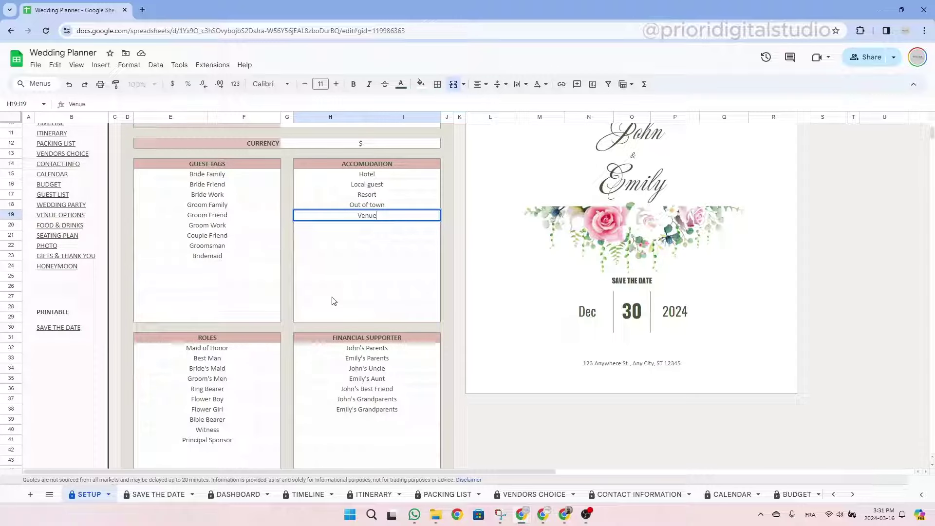
key("Return")
left_click_drag(383, 175, 381, 217)
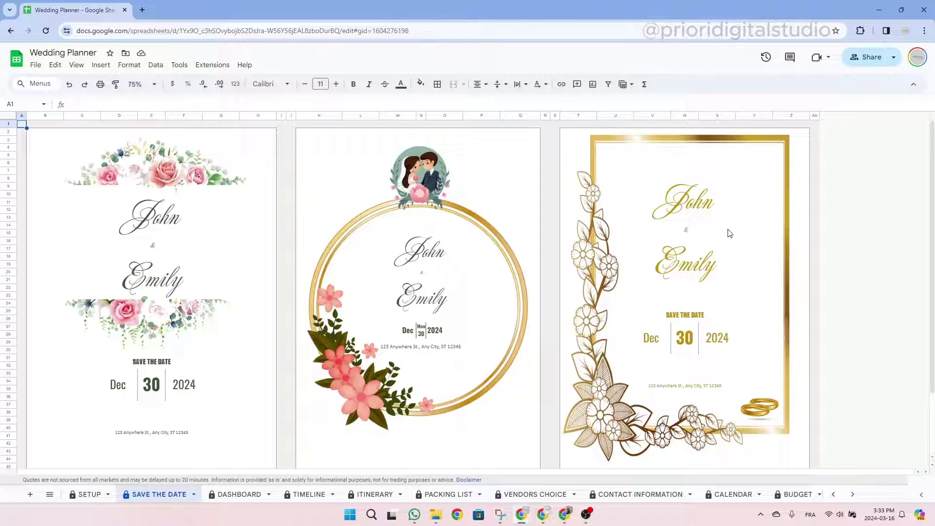
Select the middle Save the Date card and bring up the print settings
left_click_drag(305, 134, 521, 390)
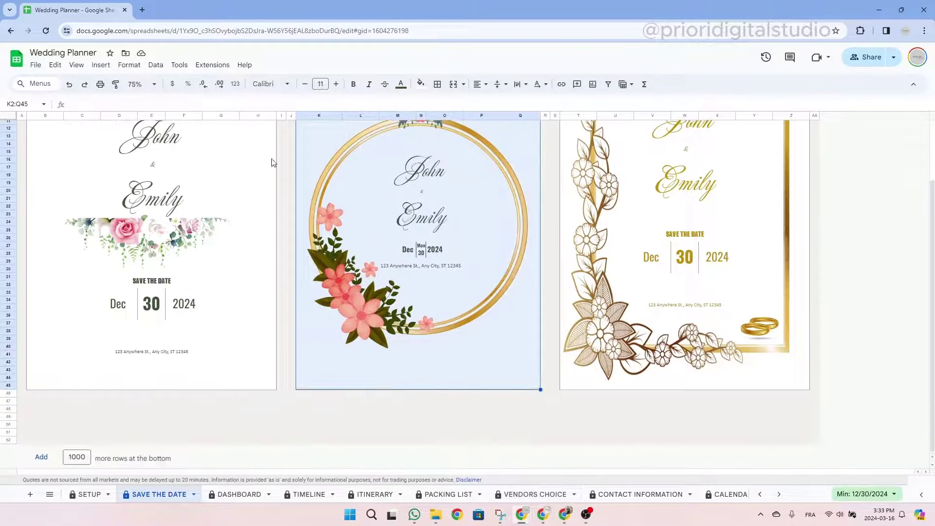
left_click(100, 84)
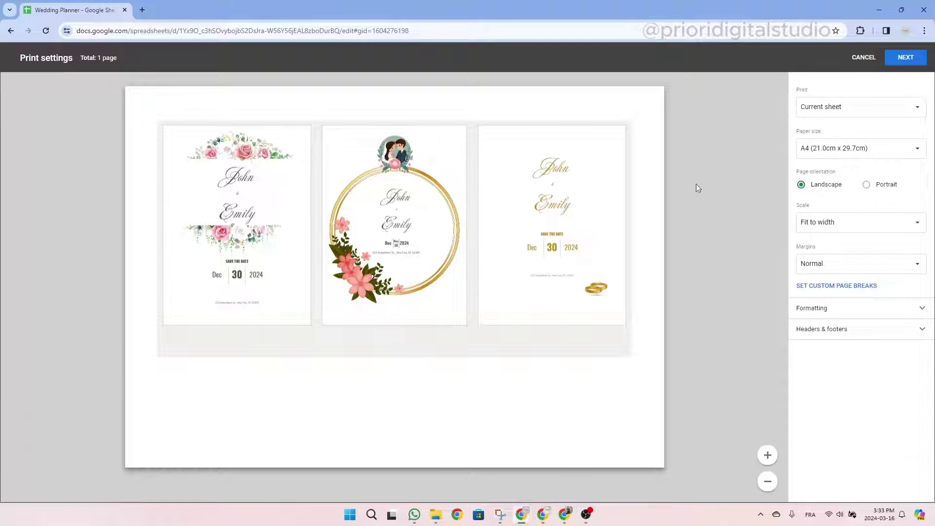
Print selected cells only, on Letter paper in portrait, scaled to fit the page
left_click(879, 107)
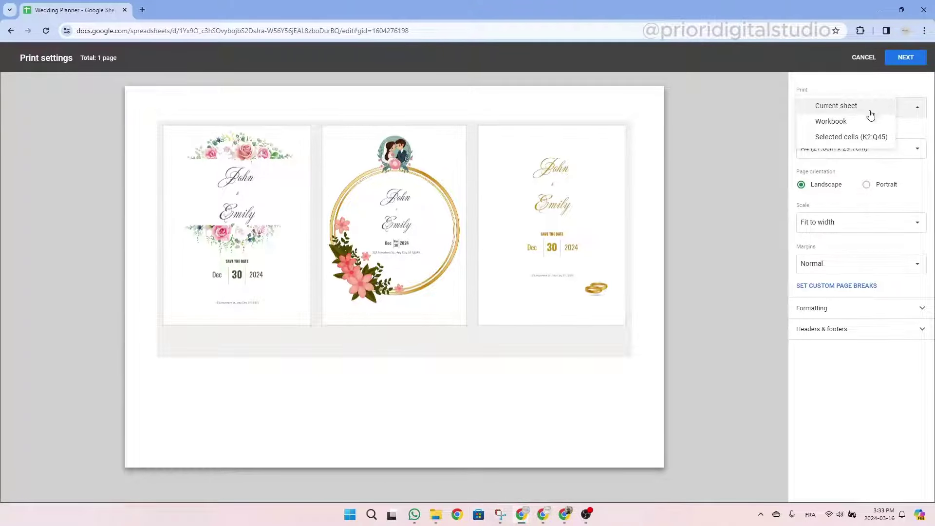
left_click(859, 142)
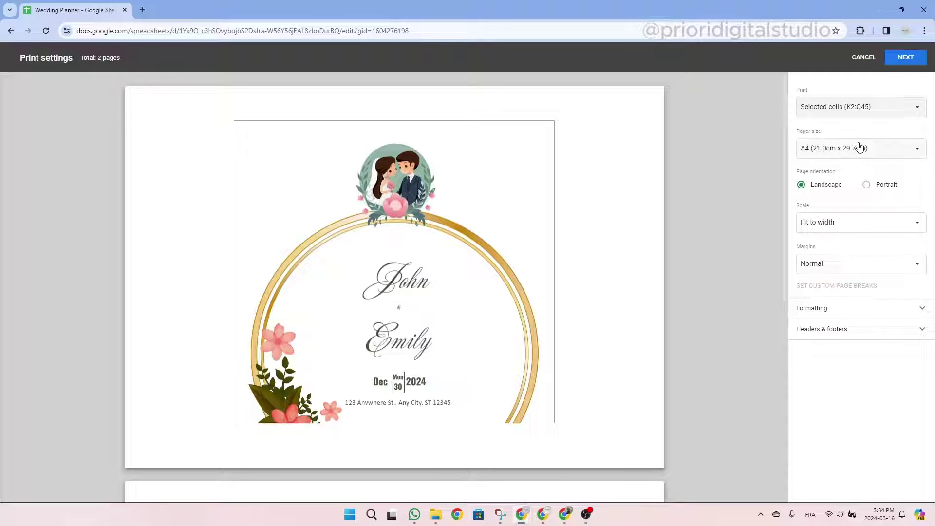
left_click(883, 154)
left_click(855, 53)
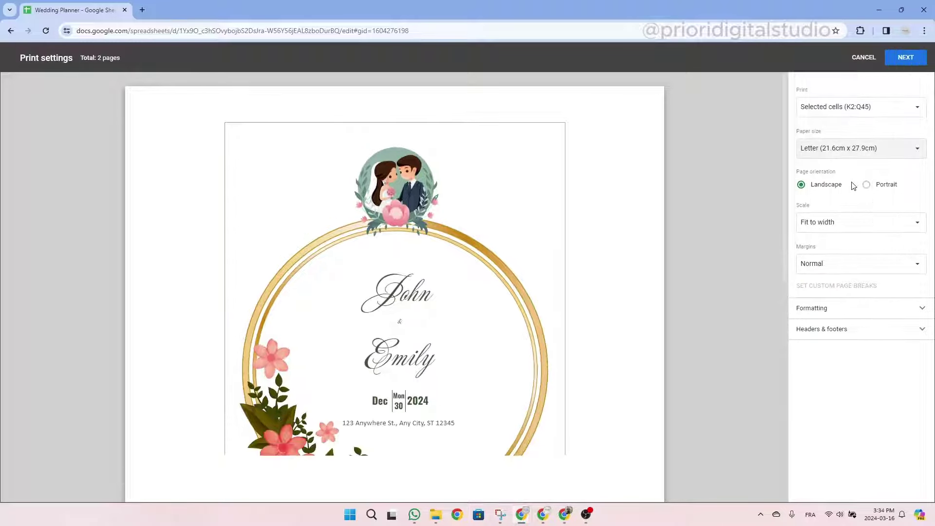
left_click(868, 186)
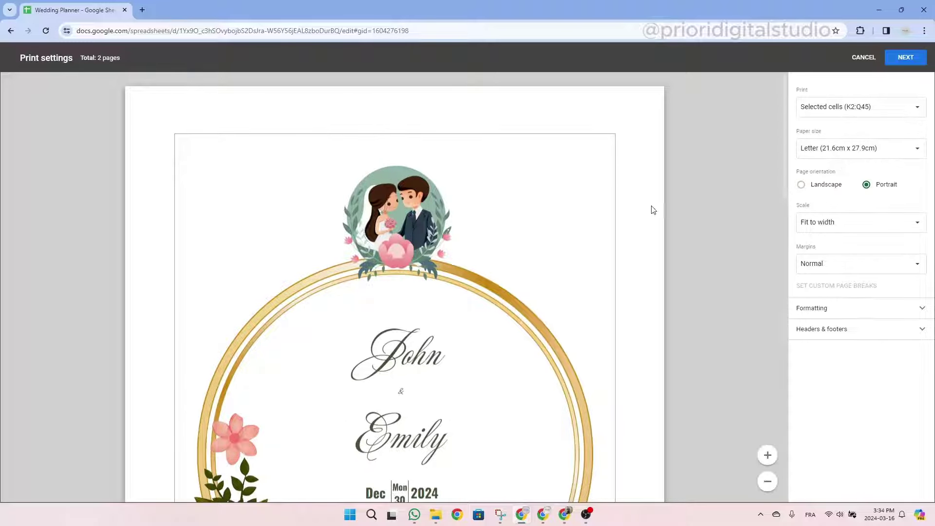
left_click(909, 229)
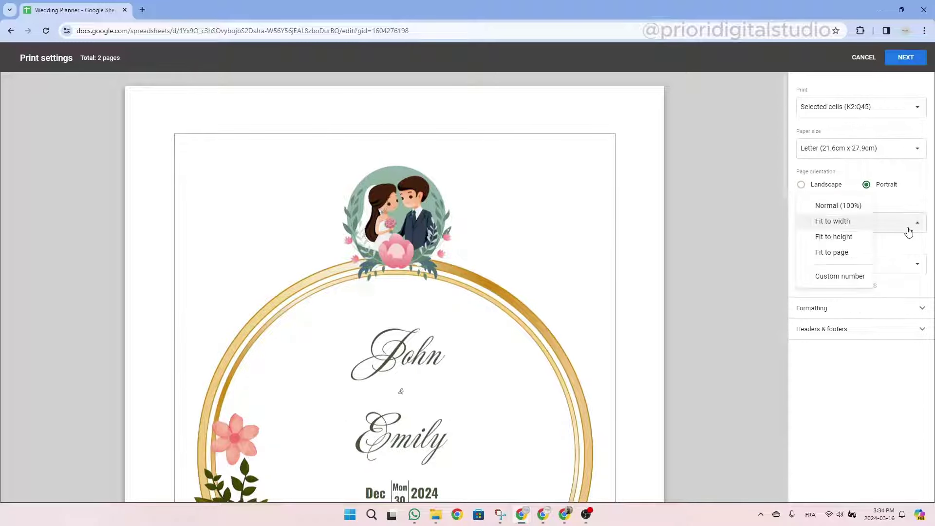
left_click(828, 252)
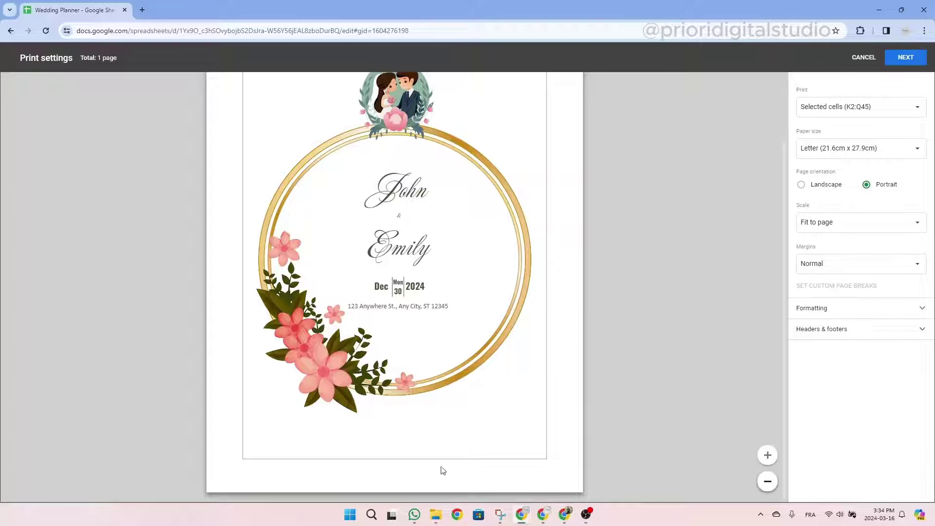
scroll(303, 306, "up", 2)
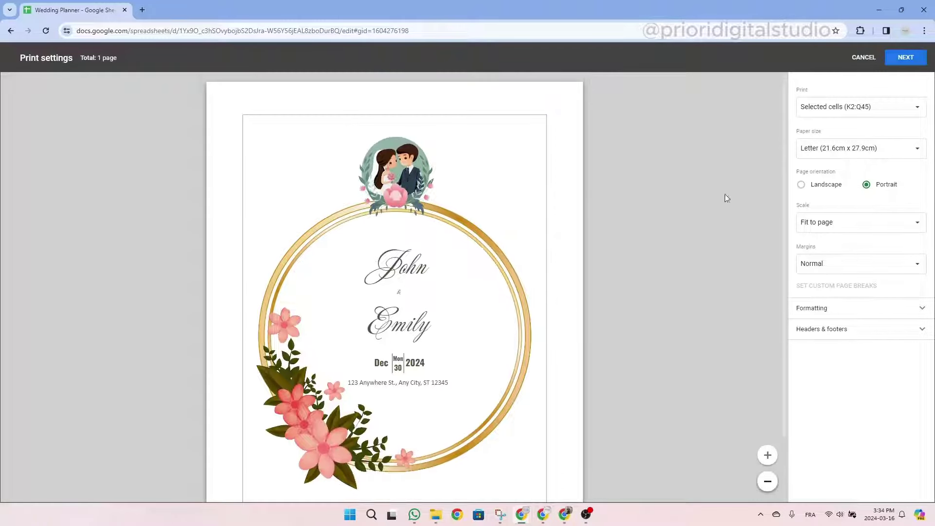
Continue to the print dialog, cancel it, dismiss the warning, and go to TIMELINE
left_click(907, 57)
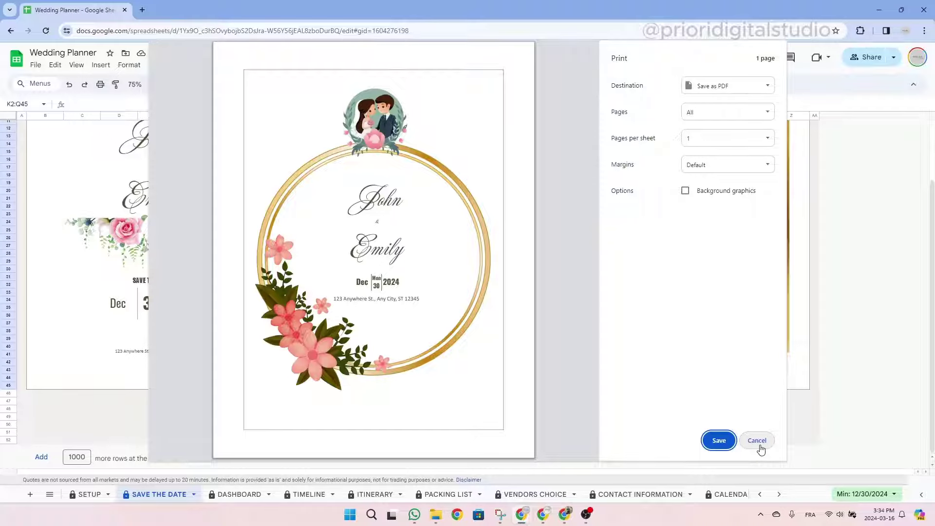
left_click(758, 441)
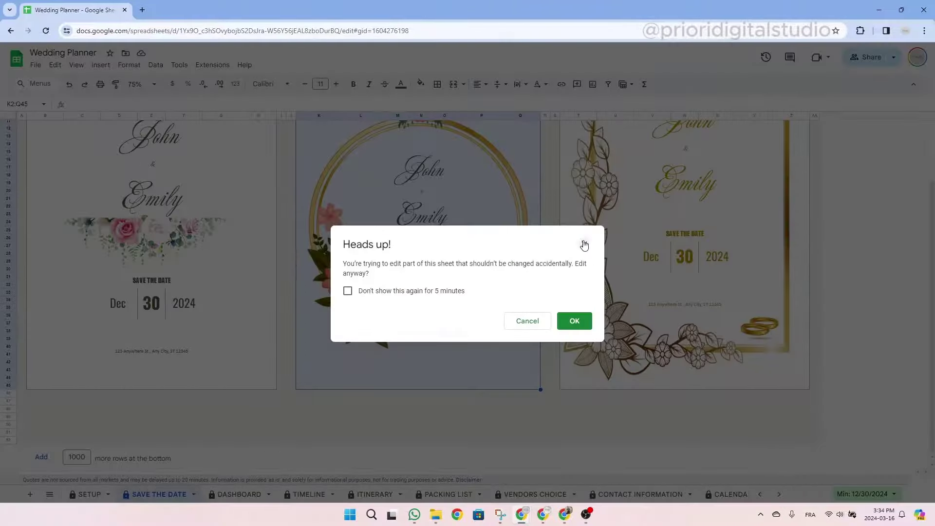
left_click(585, 244)
left_click(309, 495)
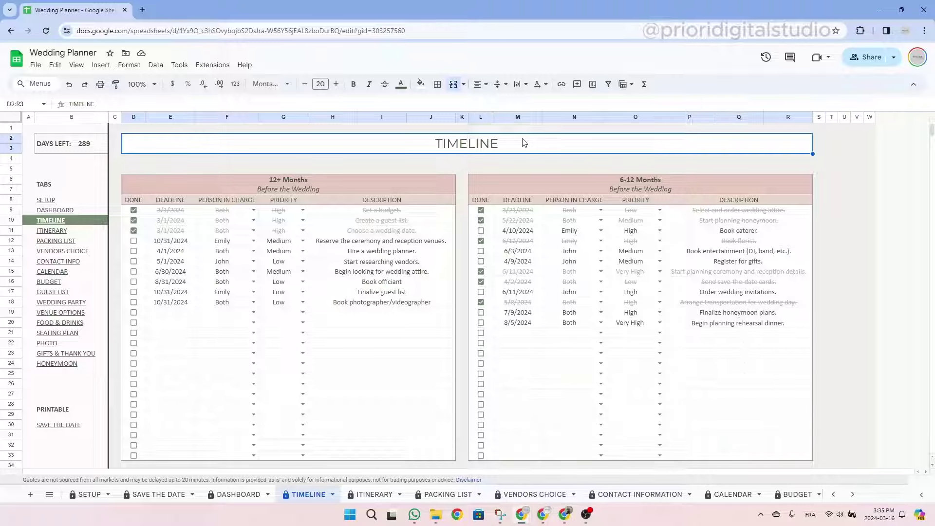
Look over the 12+ Months and 6-12 Months sections and their column headings
left_click(328, 186)
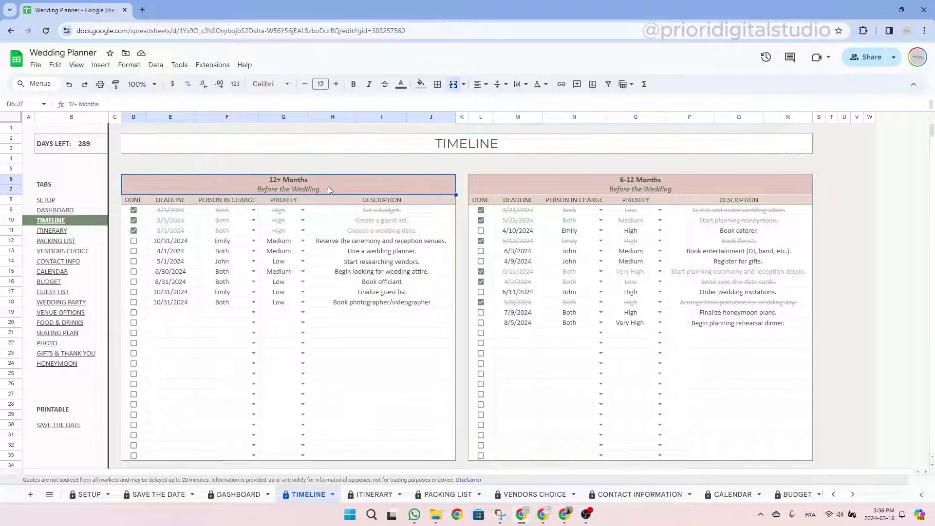
left_click(559, 190)
scroll(563, 234, "down", 10)
scroll(563, 234, "up", 10)
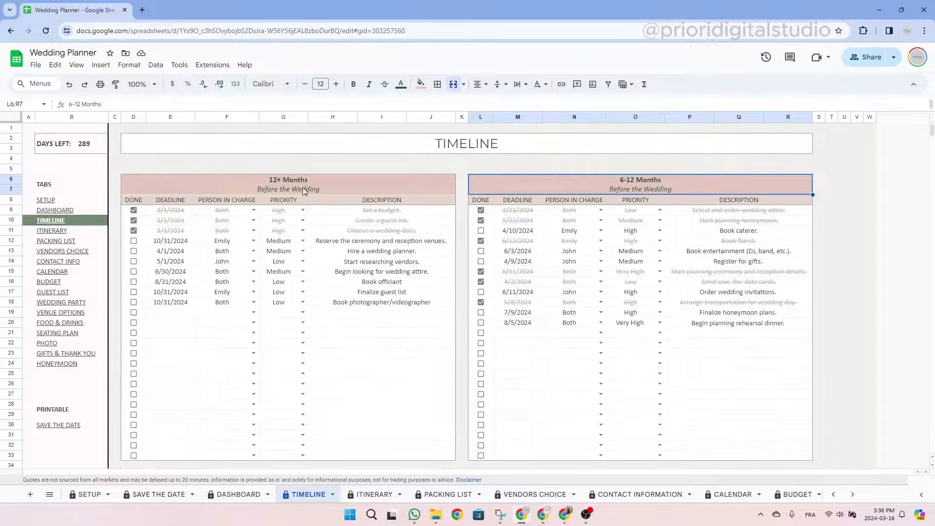
left_click(231, 190)
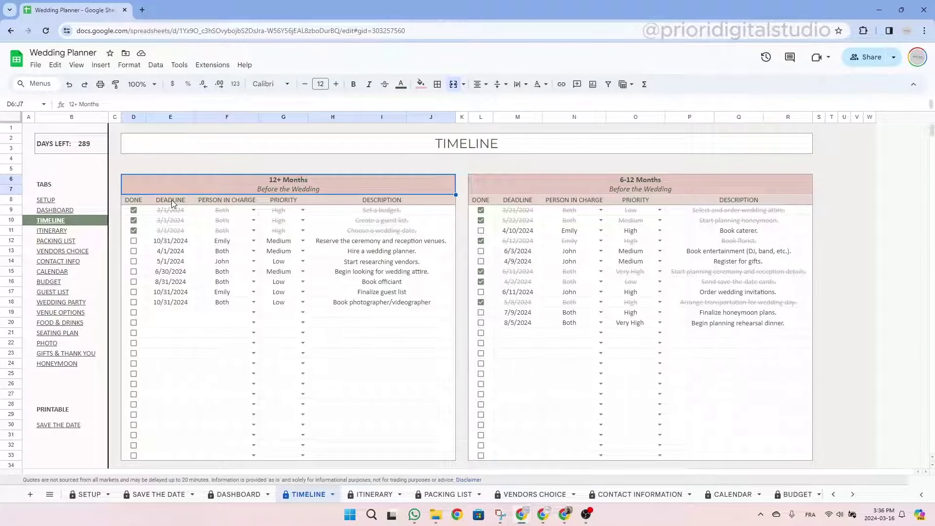
left_click(168, 203)
left_click(233, 202)
left_click(285, 203)
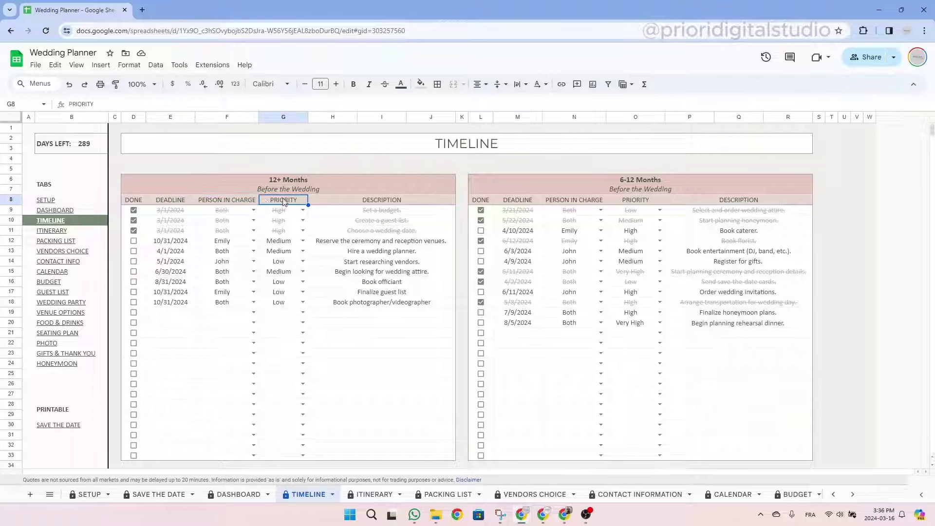
left_click(389, 202)
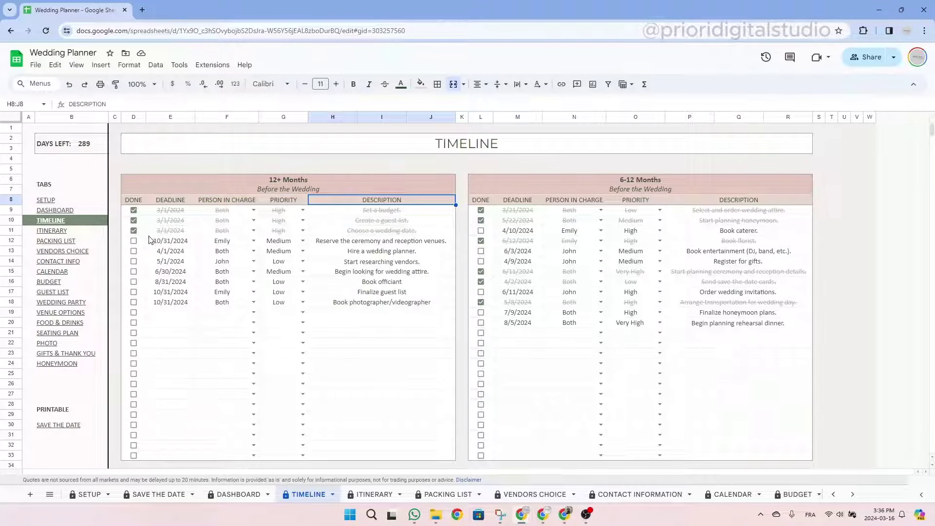
Mark the venue reservation and wedding-planner tasks done, then begin the E19 deadline
left_click(134, 240)
left_click(133, 251)
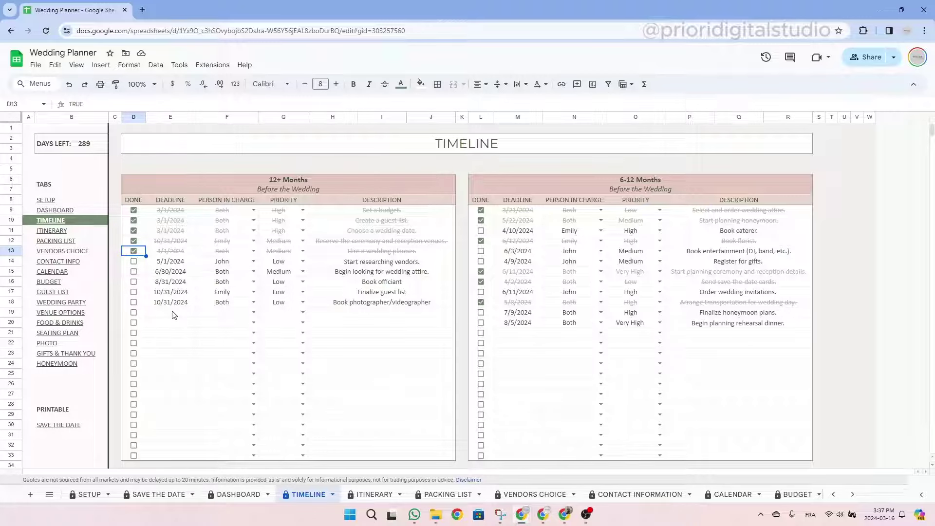
double_click(173, 314)
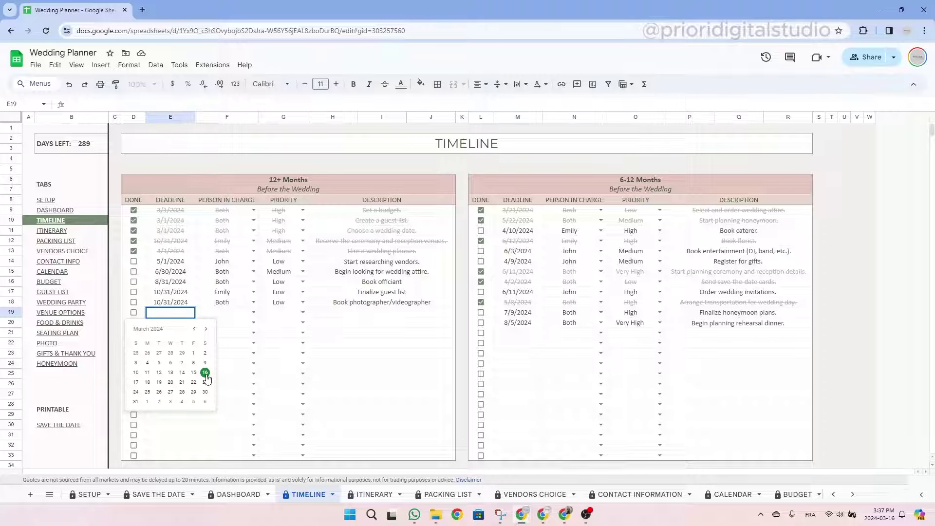
Add a task due 3/16/2024, assigned to John, Medium priority, described 'Look at venues'
left_click(205, 373)
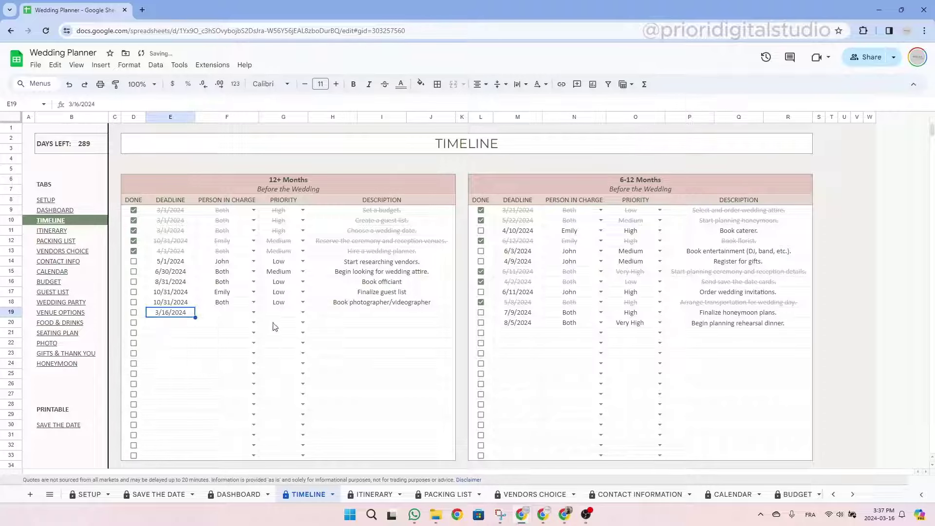
left_click(253, 312)
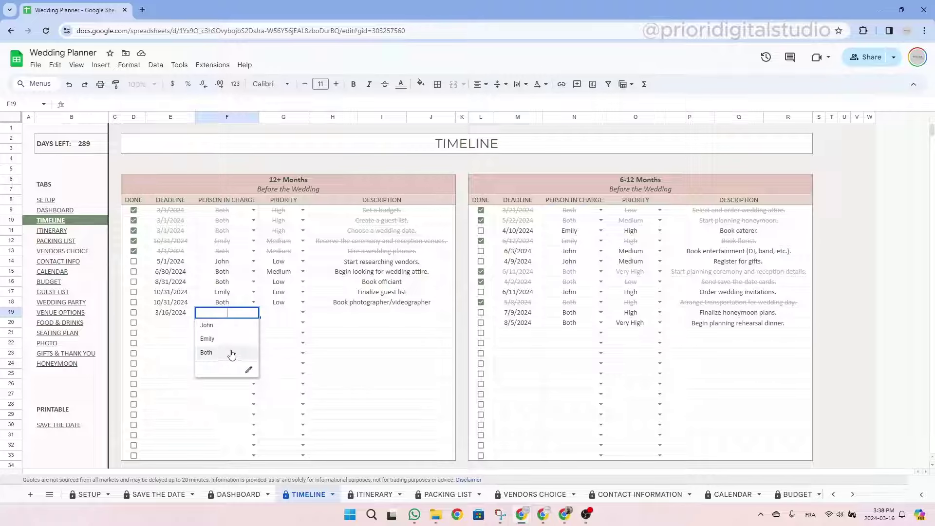
left_click(227, 332)
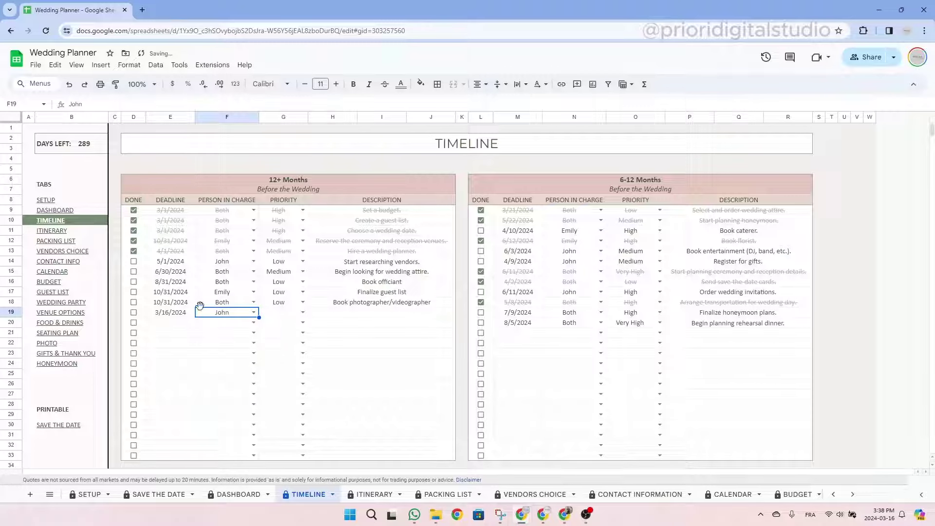
left_click(303, 313)
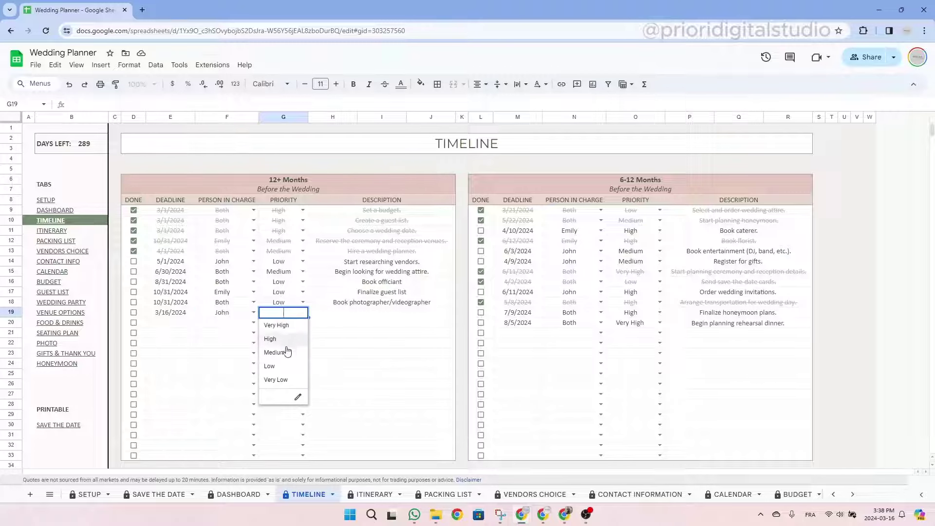
left_click(285, 356)
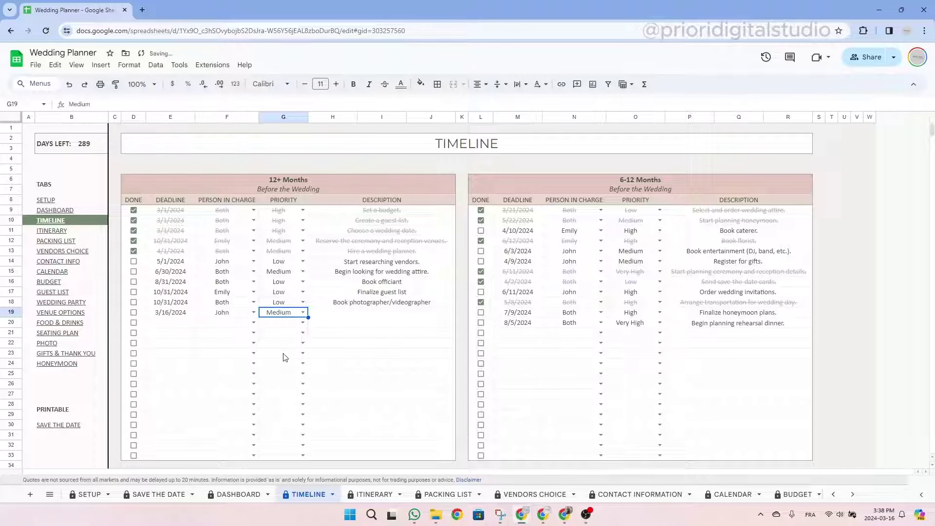
left_click(381, 317)
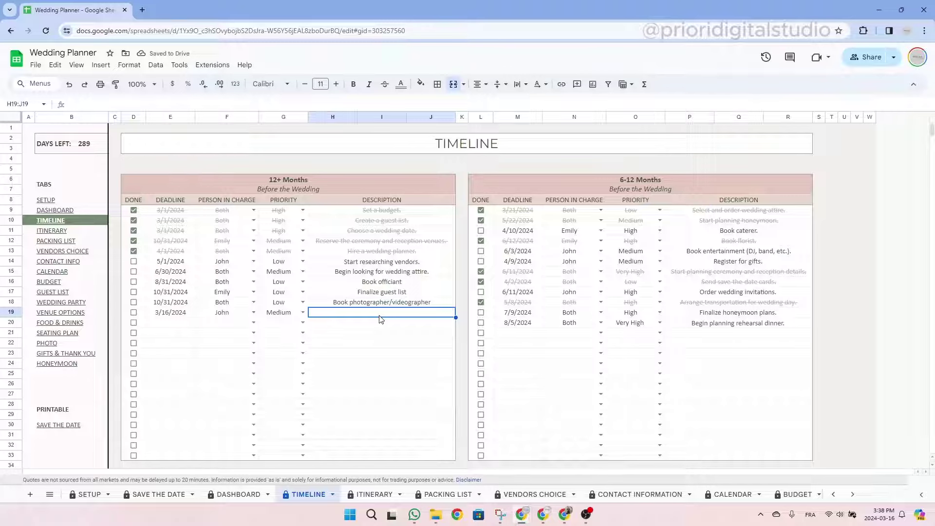
type("Look at")
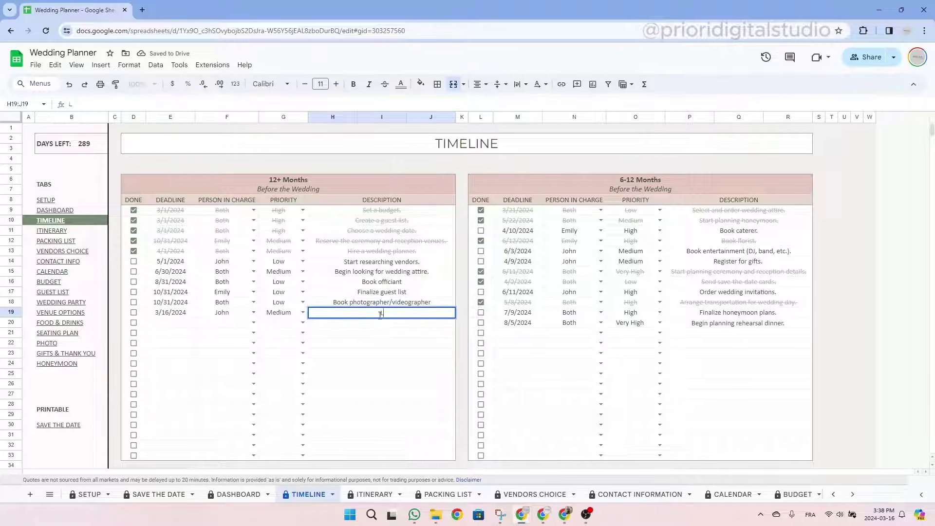
type(" venues")
key("Return")
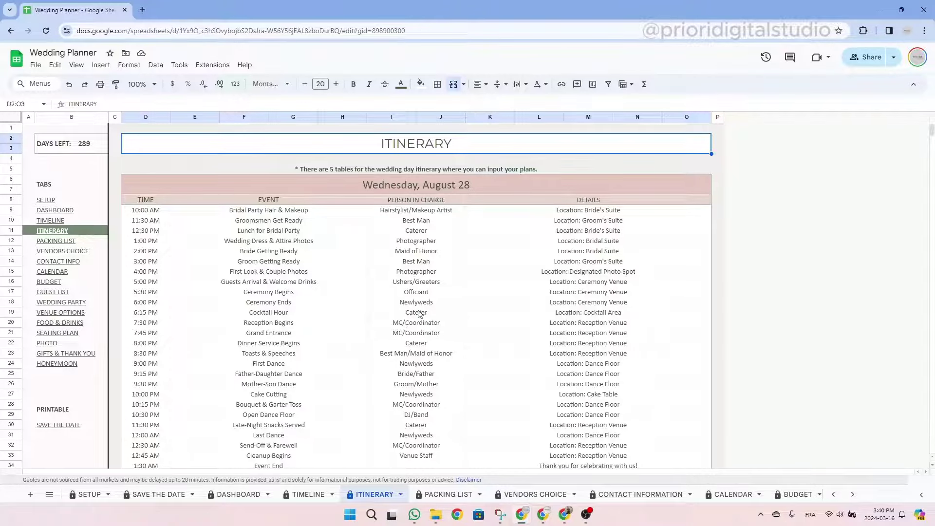
scroll(418, 313, "down", 20)
scroll(418, 314, "down", 20)
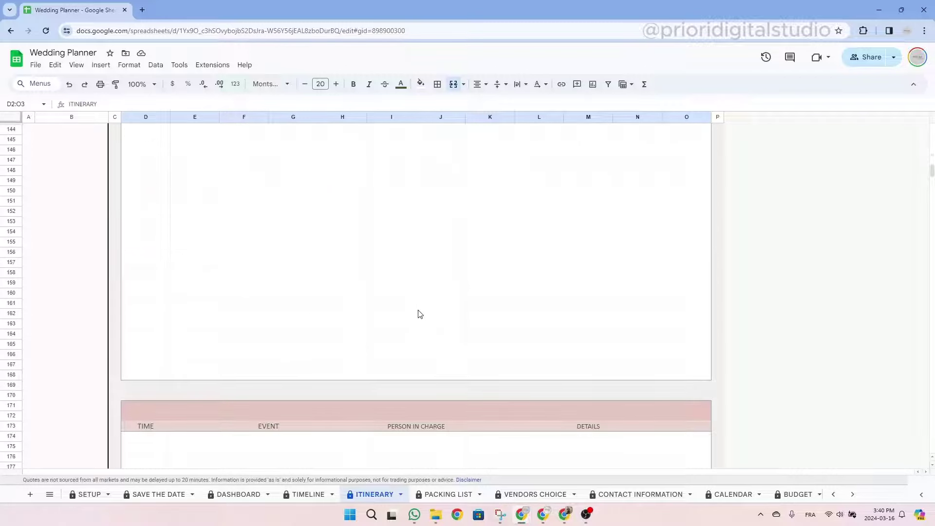
scroll(418, 313, "up", 20)
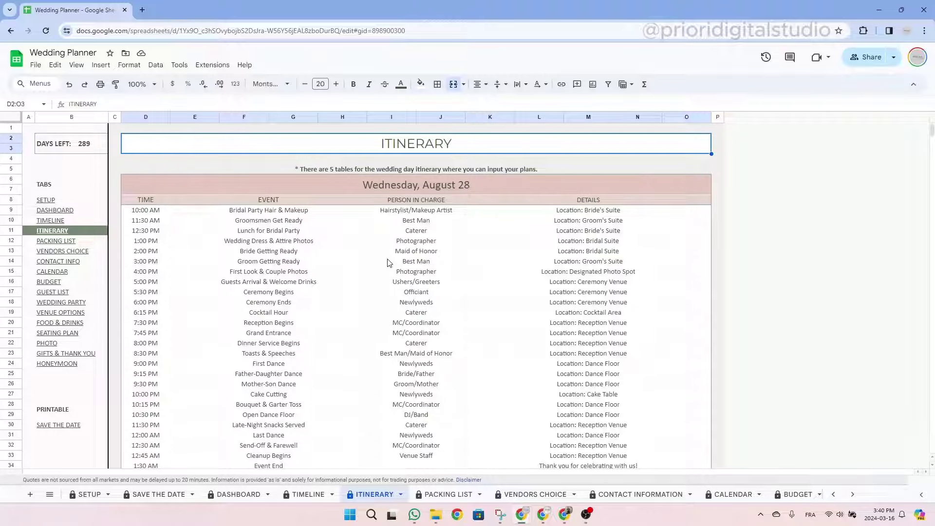
left_click(161, 210)
left_click(289, 202)
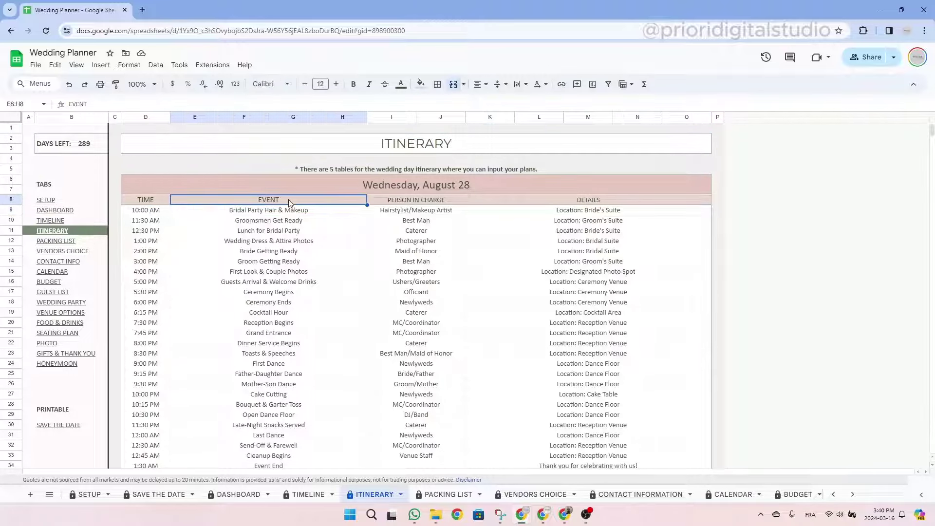
left_click(433, 202)
left_click(597, 201)
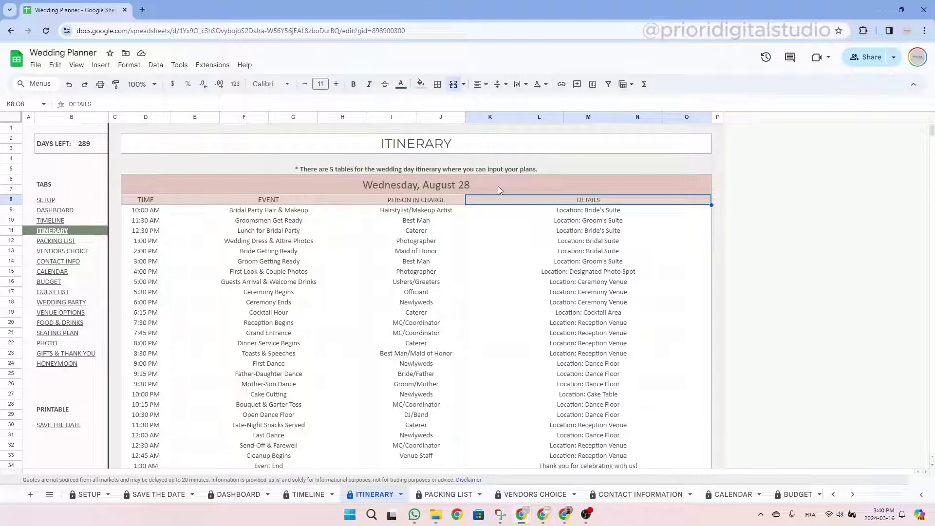
left_click(446, 185)
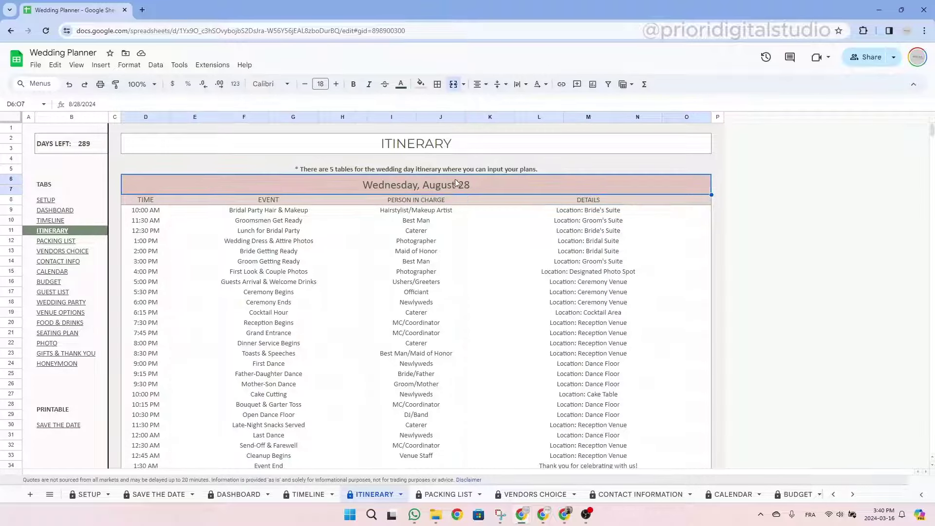
double_click(416, 190)
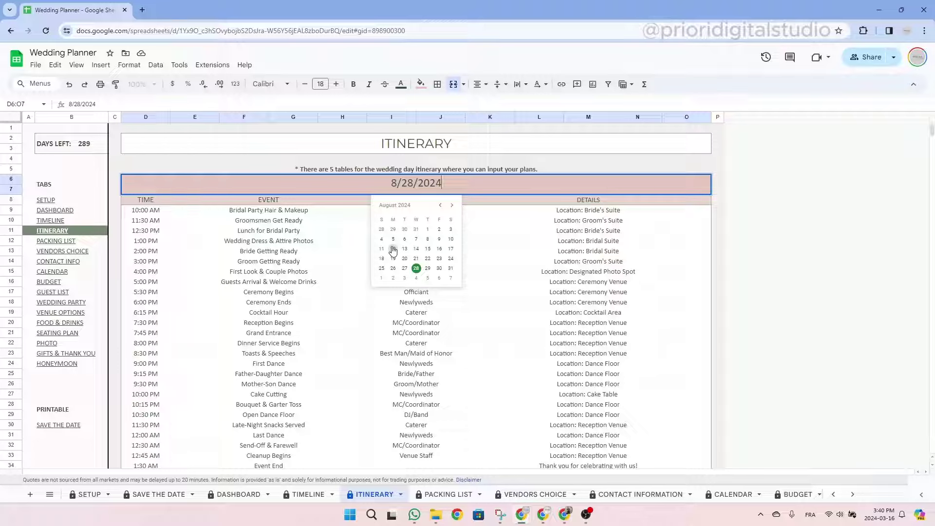
left_click(495, 266)
Add a 2:00 itinerary row 'Cleanup ends' with Venue staff in charge
scroll(170, 227, "down", 3)
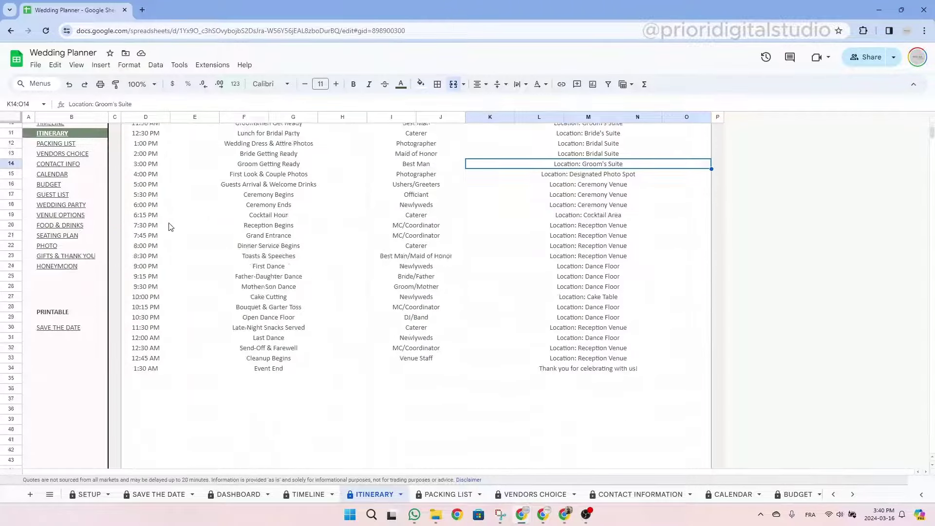
scroll(170, 227, "down", 3)
left_click(154, 282)
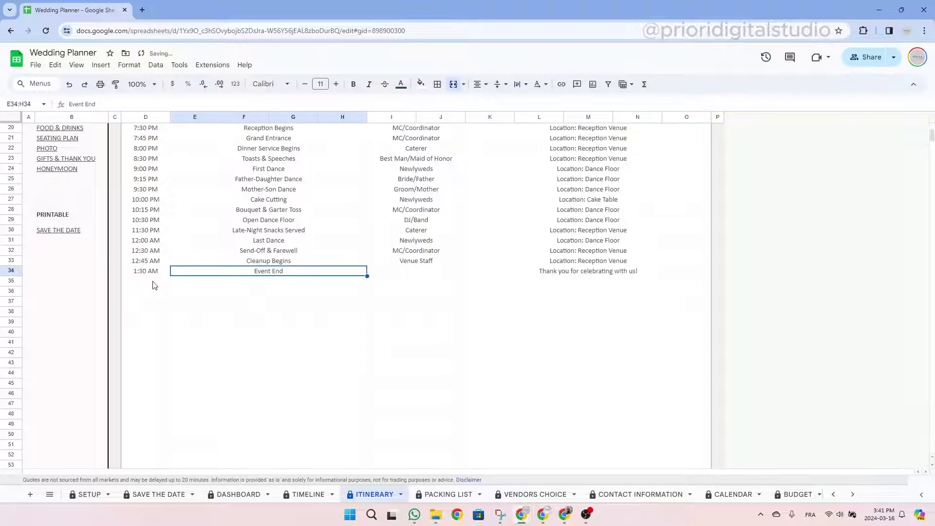
type("2:")
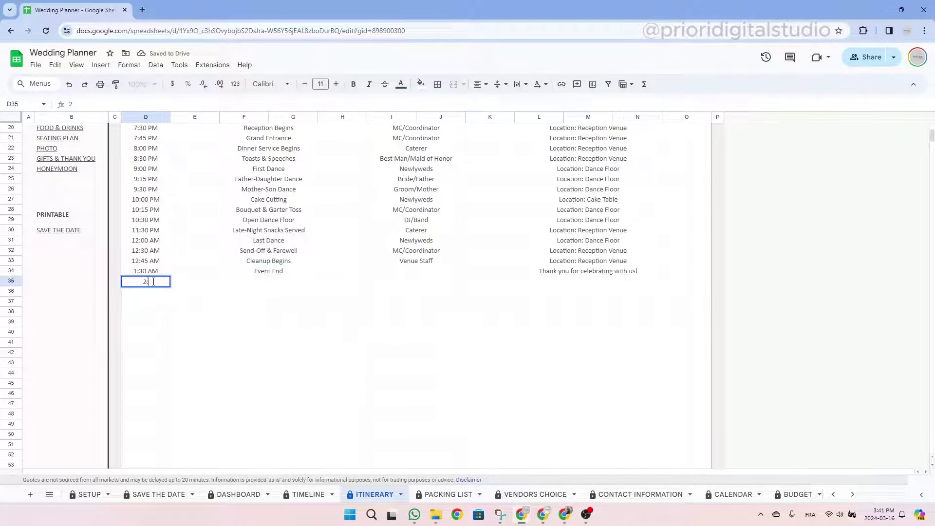
type("00")
key("Return")
left_click(287, 282)
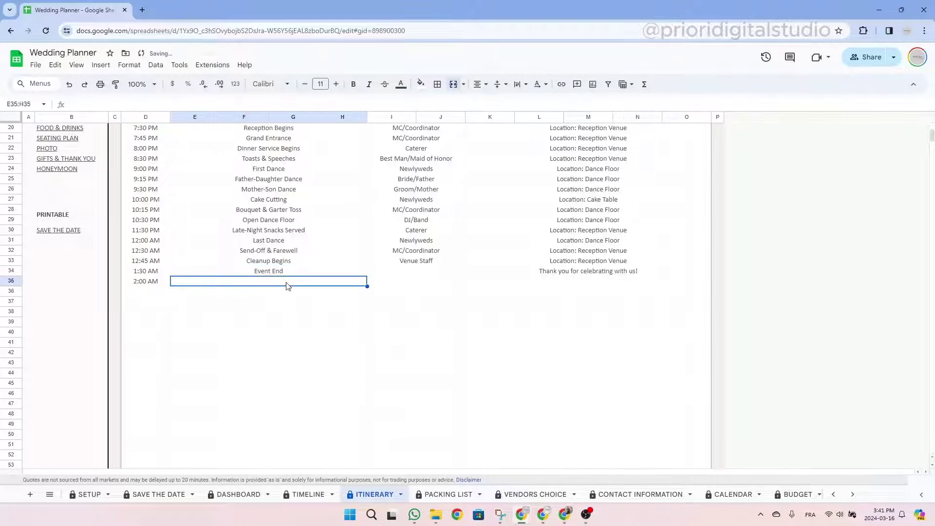
type("Cleanup en")
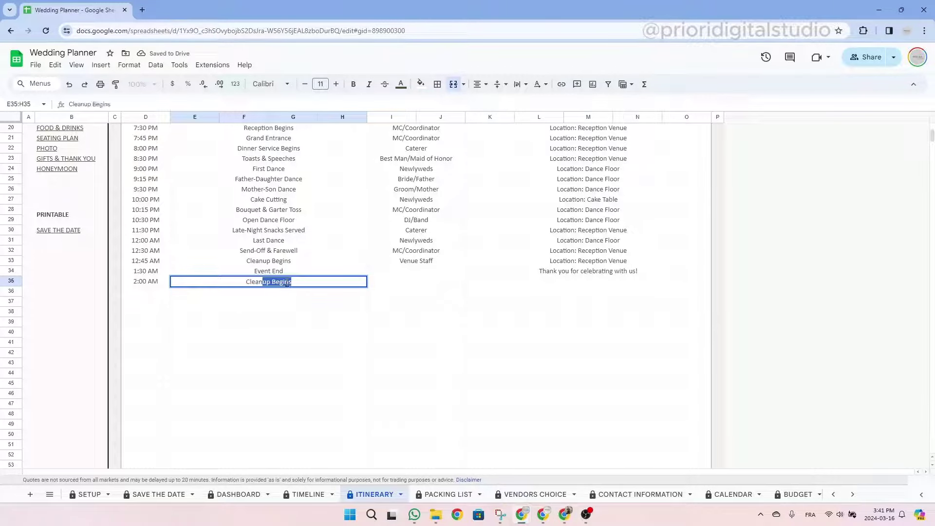
type("d")
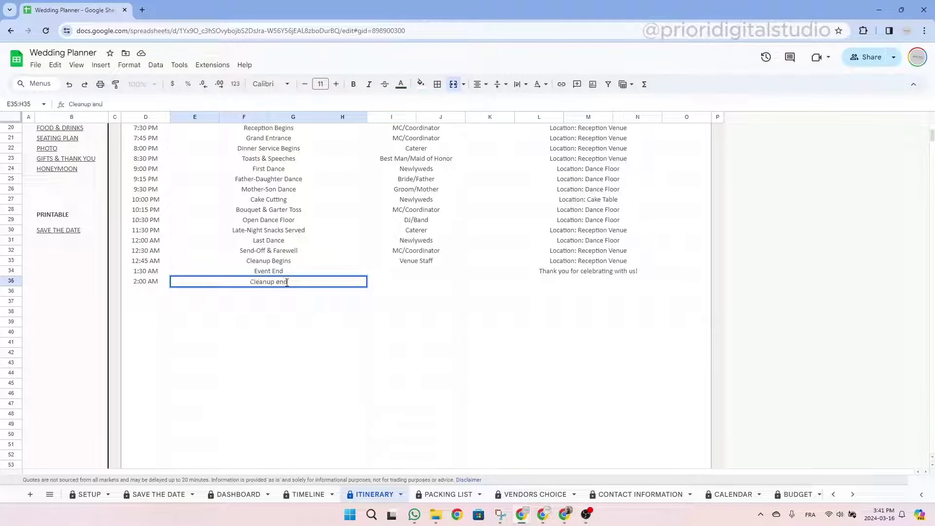
type("s")
key("Return")
left_click(422, 284)
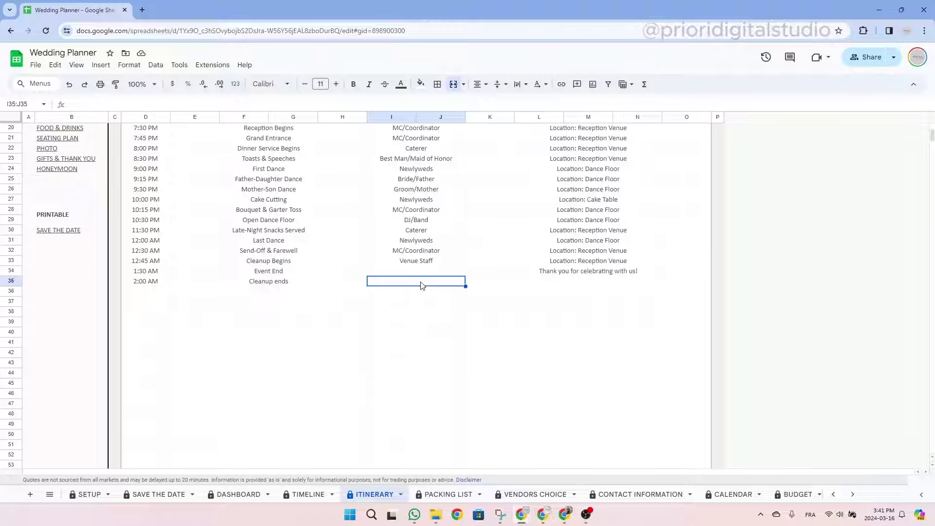
type("Venue ")
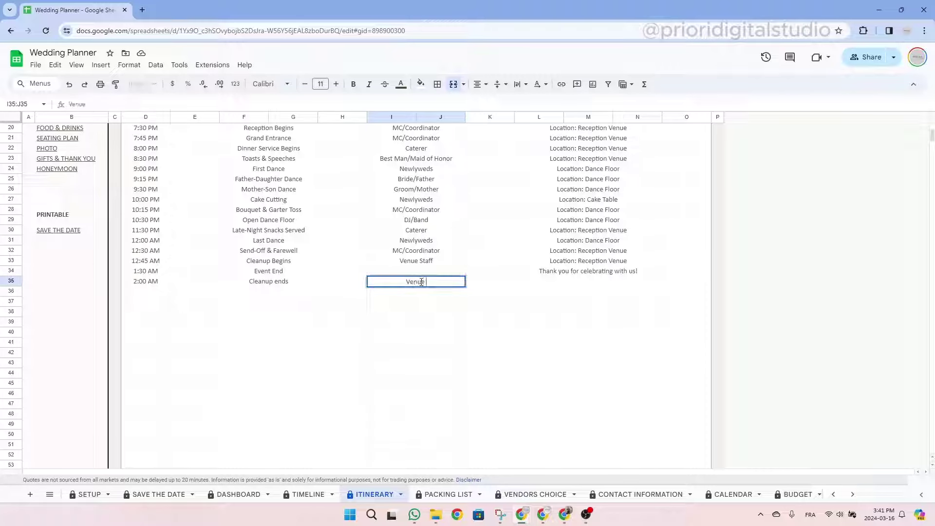
type("staff")
key("Return")
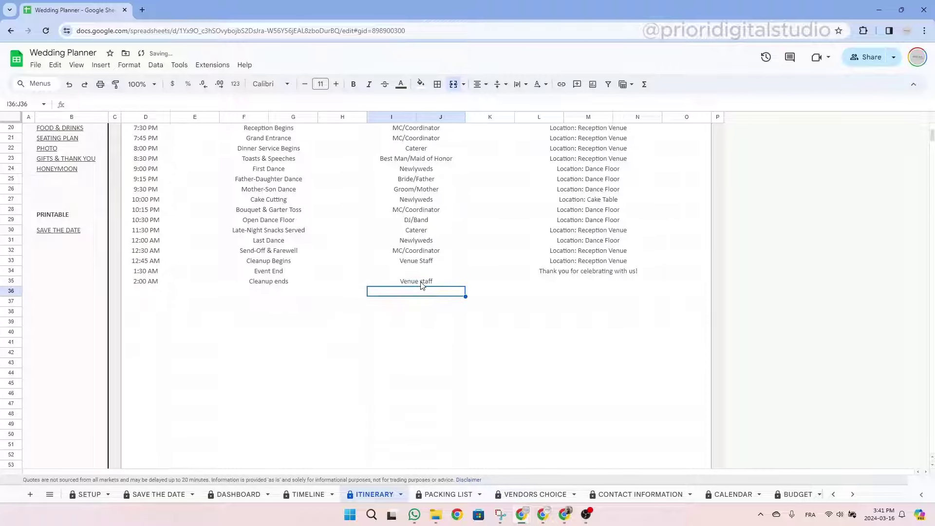
Compare row 35's empty location with row 33's Reception Venue, then switch to PACKING LIST
left_click(602, 283)
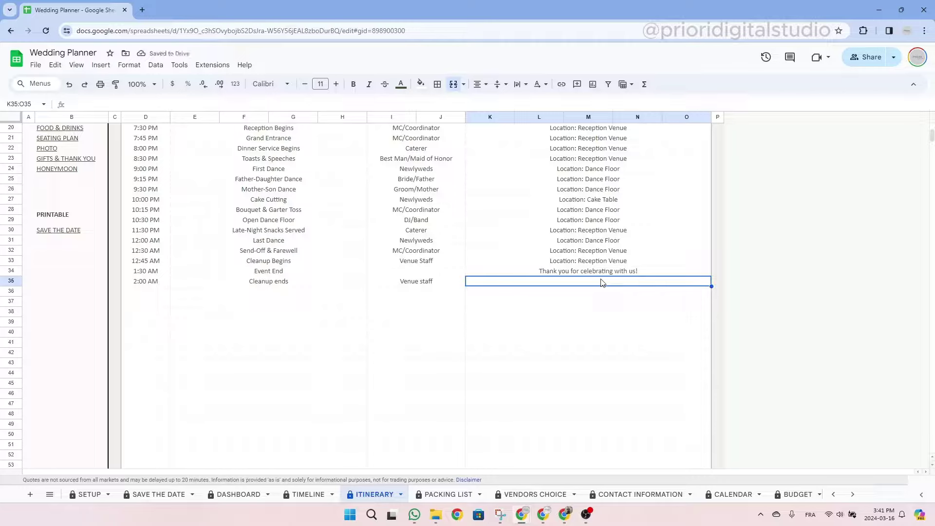
left_click(612, 261)
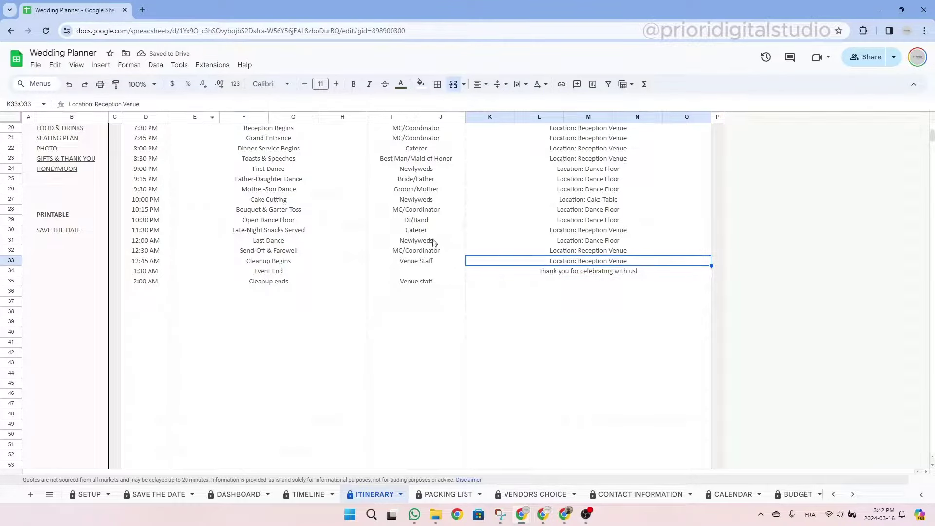
left_click(602, 283)
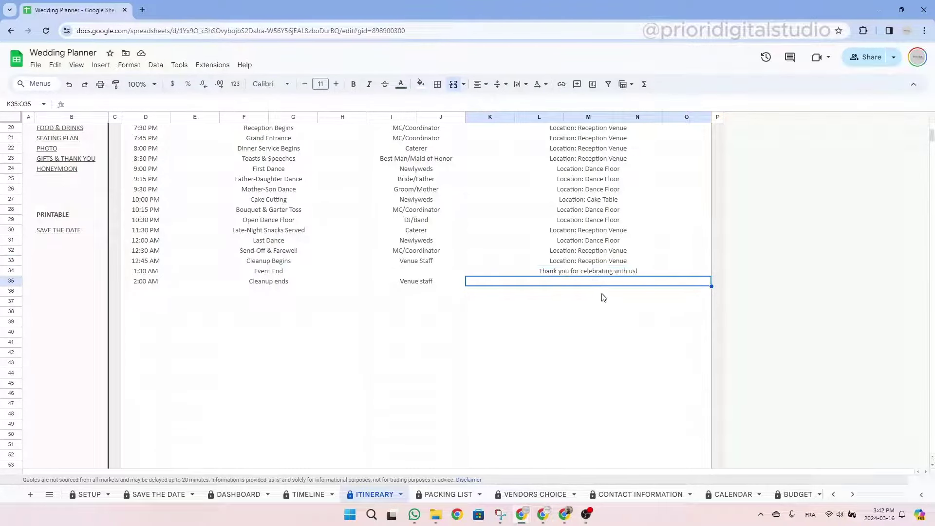
scroll(597, 292, "up", 5)
key("ctrl+Page_Down")
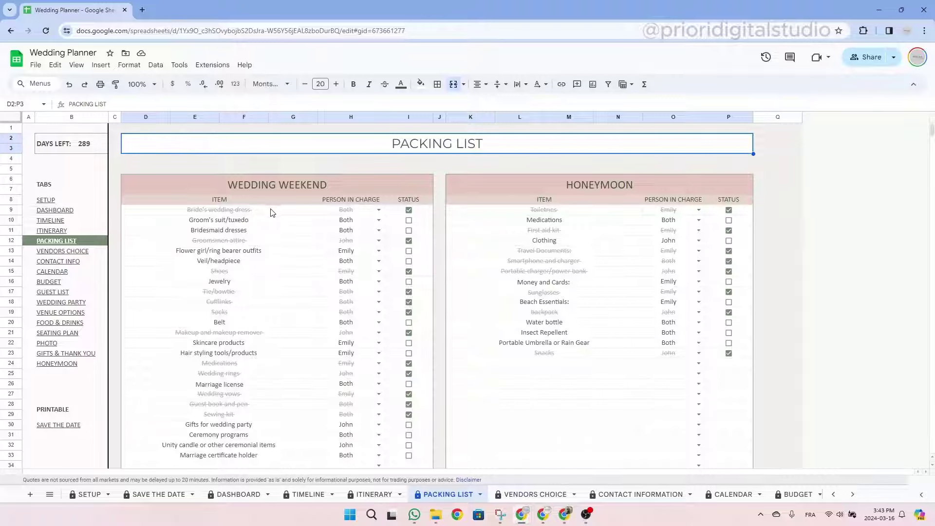
Tick Groom's suit/tuxedo, Bridesmaid dresses, Flower girl/ring bearer outfits and Veil/headpiece in STATUS
left_click(227, 202)
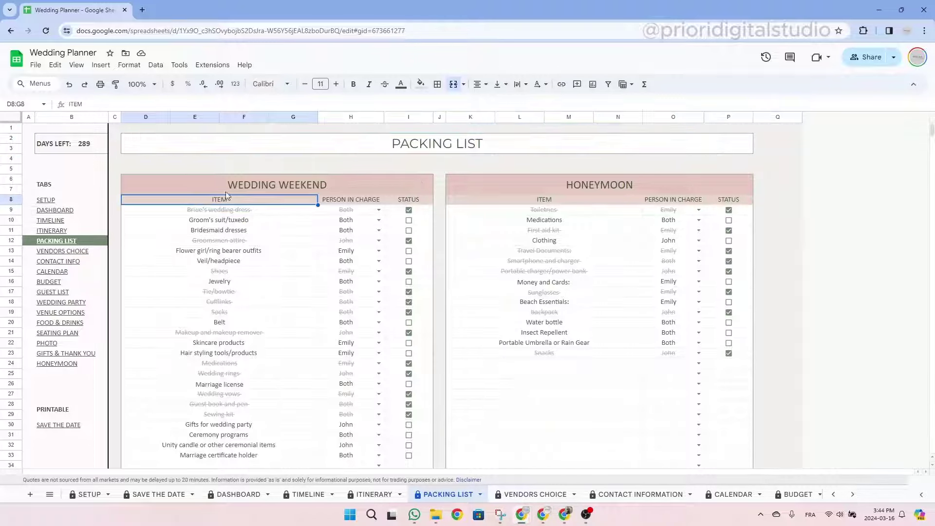
left_click(346, 199)
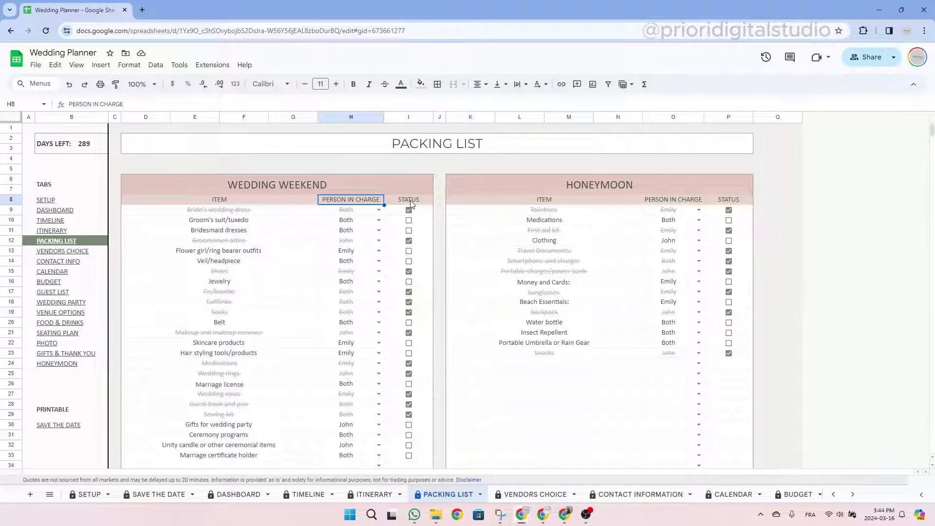
left_click(379, 220)
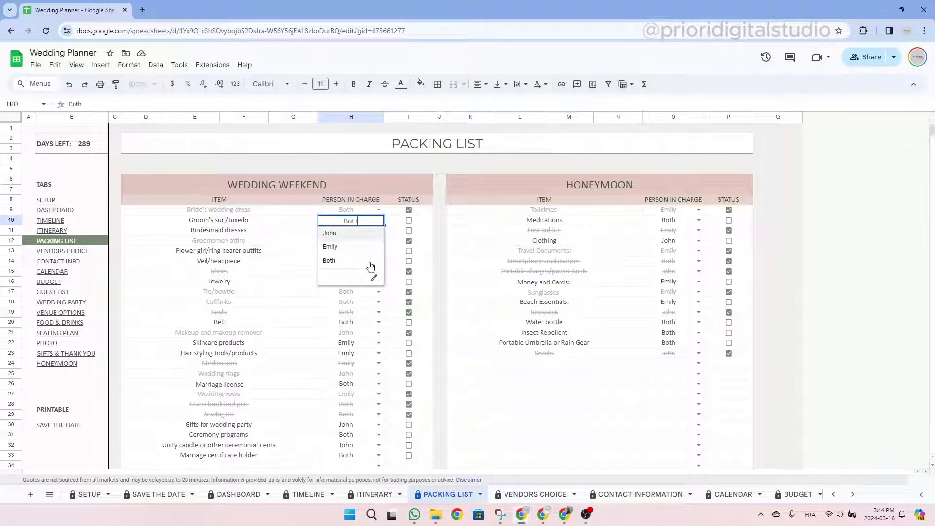
left_click(418, 200)
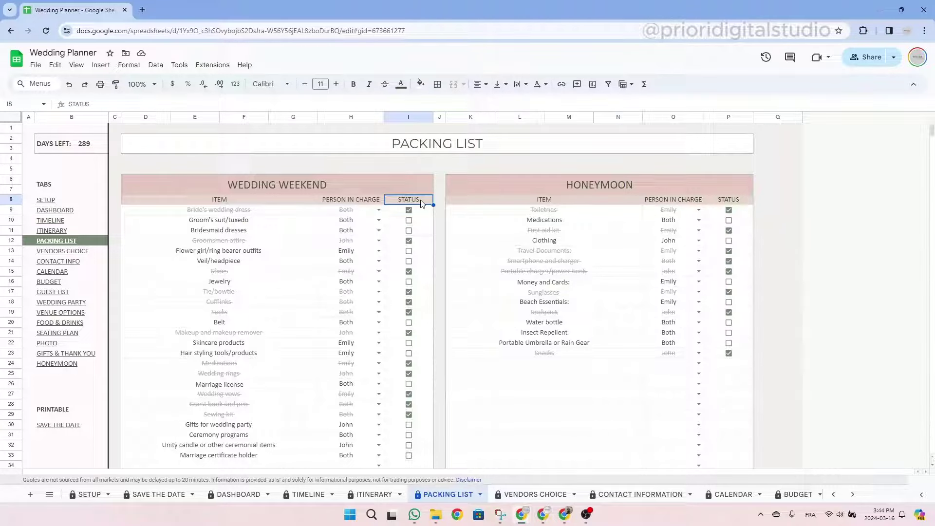
left_click(410, 222)
left_click(409, 230)
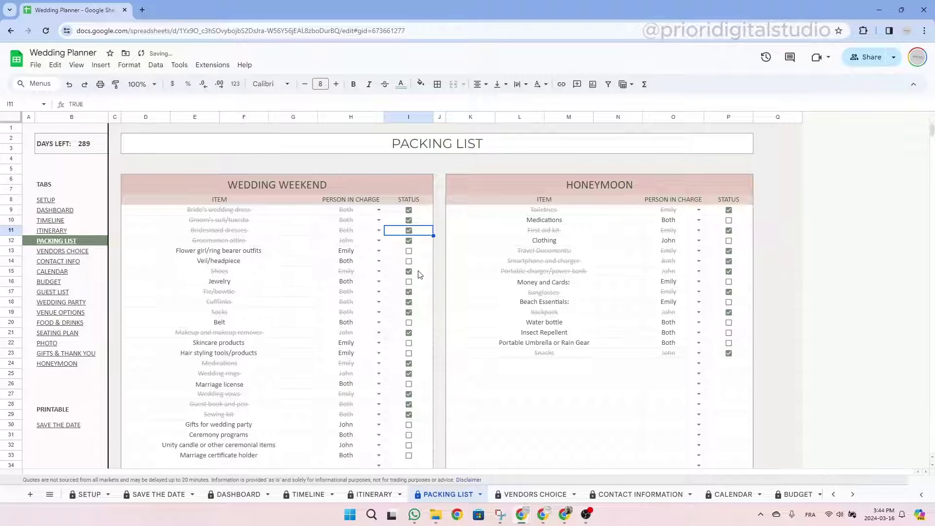
left_click(410, 251)
left_click(409, 261)
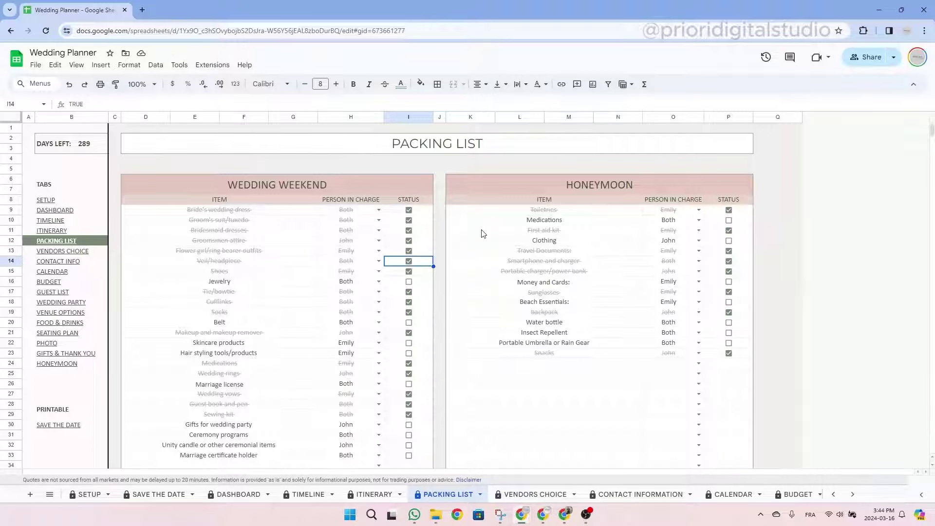
left_click(279, 185)
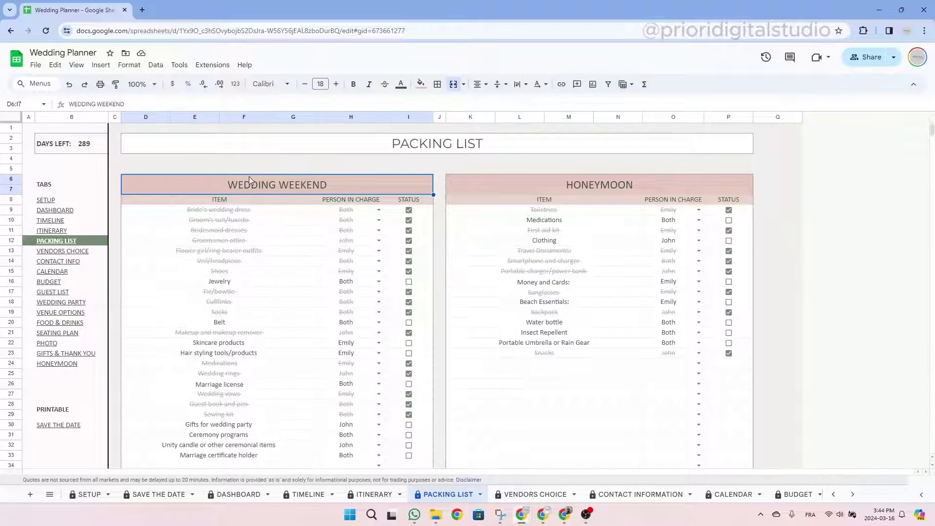
left_click(586, 186)
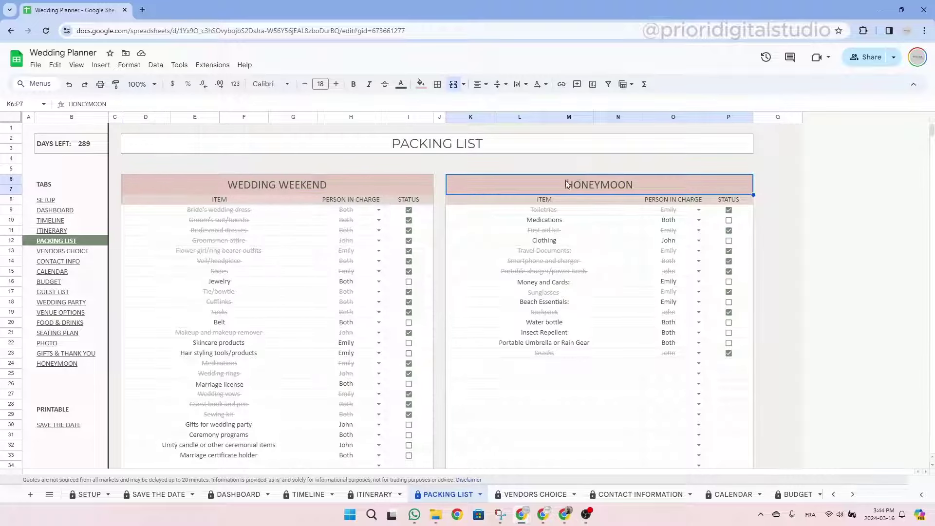
scroll(563, 188, "down", 12)
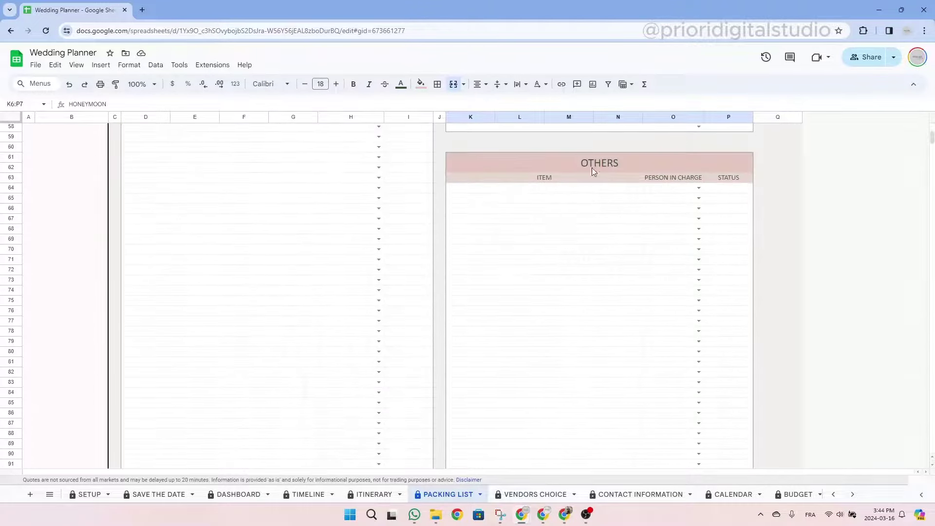
left_click(625, 171)
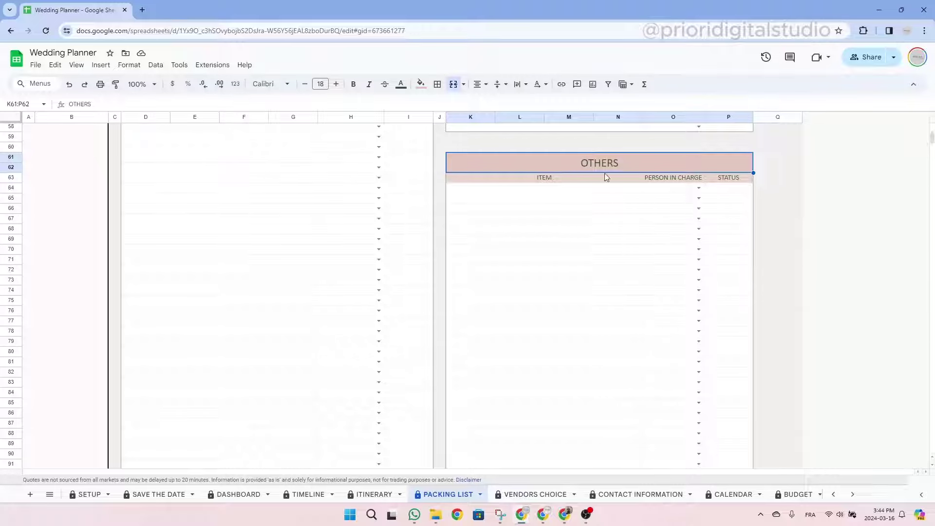
scroll(495, 250, "up", 12)
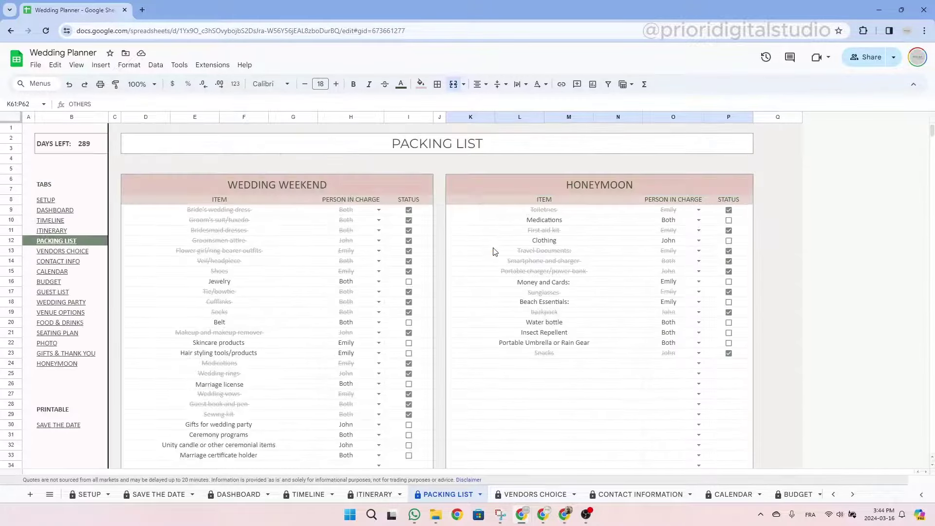
left_click(498, 145)
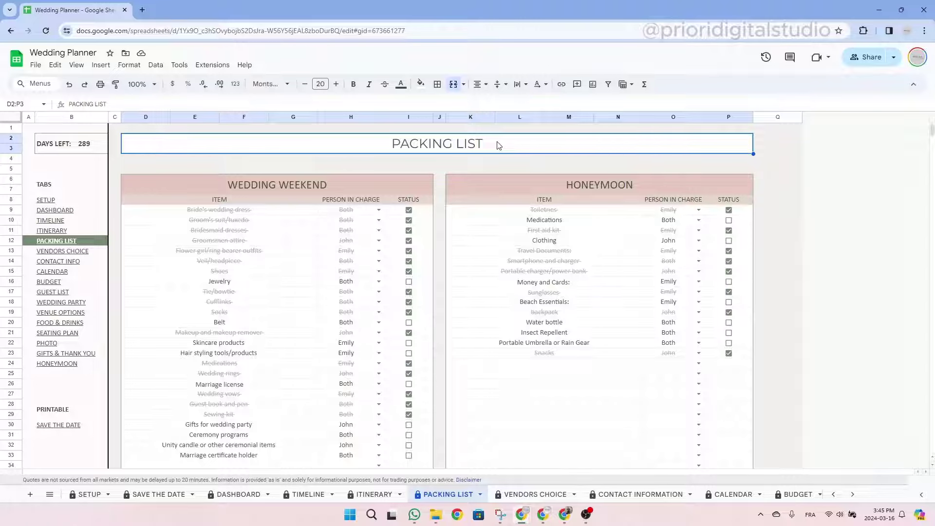
Add Passport to row 24 of the Honeymoon list, assigned to Emily, and tick it packed
left_click(552, 364)
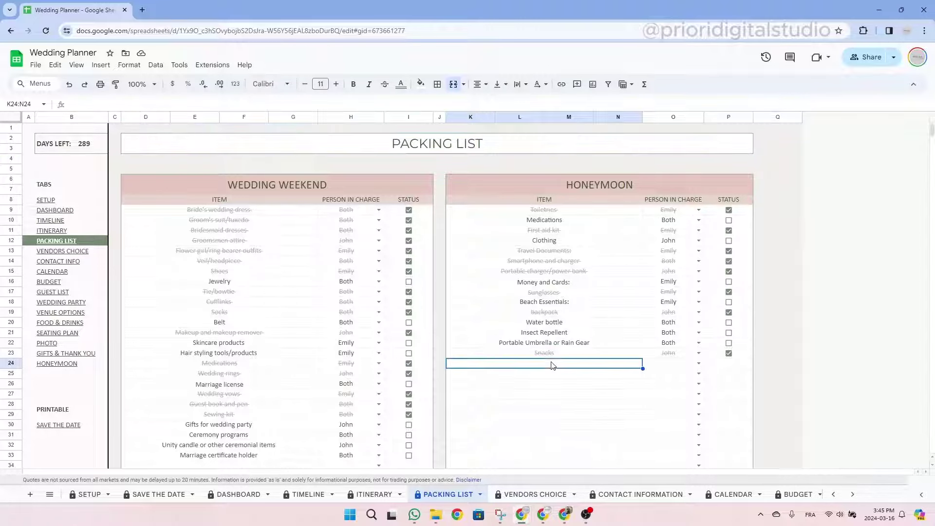
left_click(587, 196)
left_click(564, 366)
type("Passport")
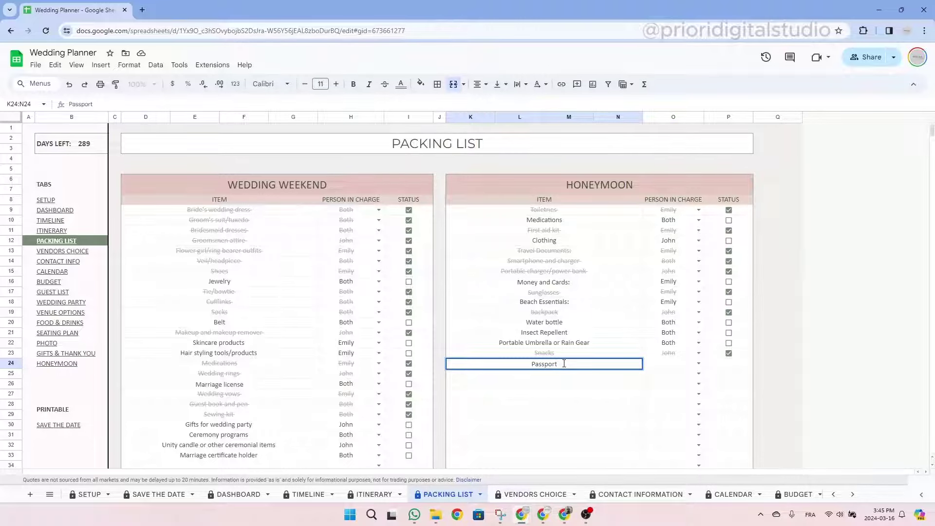
key("Tab")
left_click(699, 363)
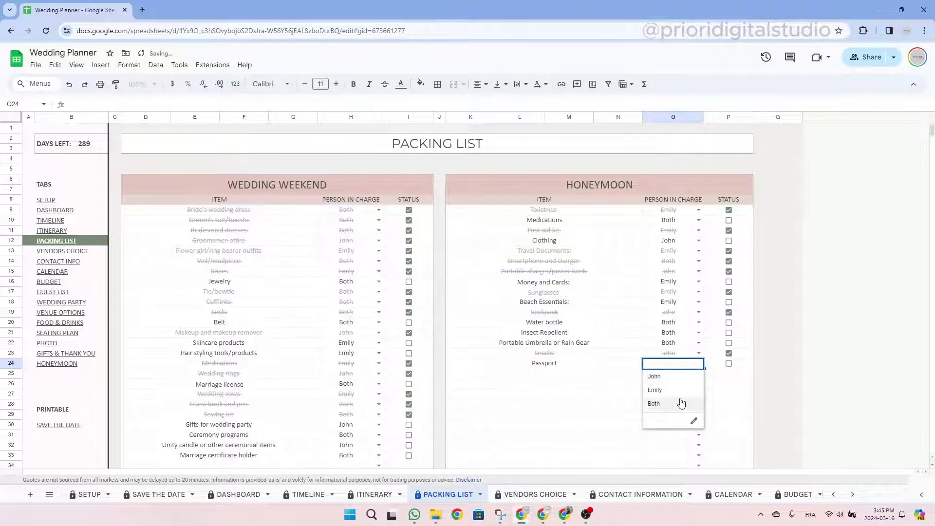
left_click(679, 391)
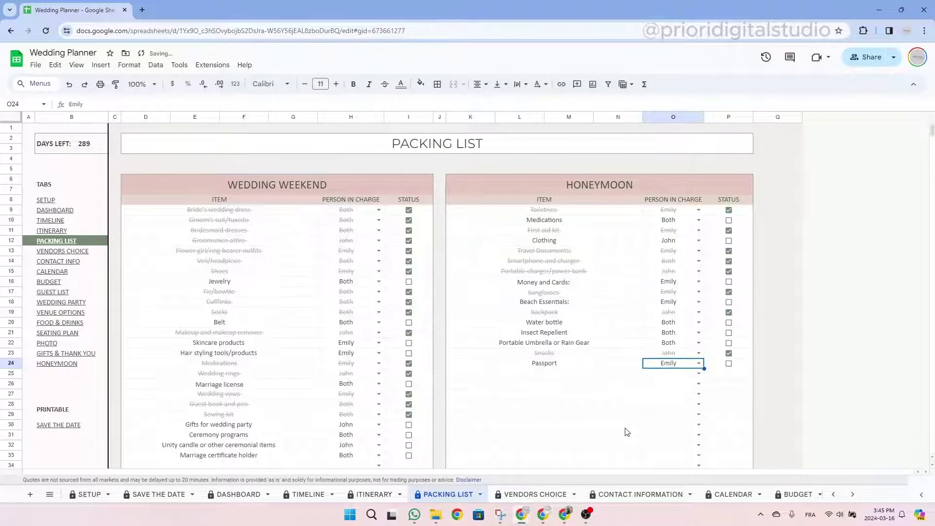
left_click(735, 372)
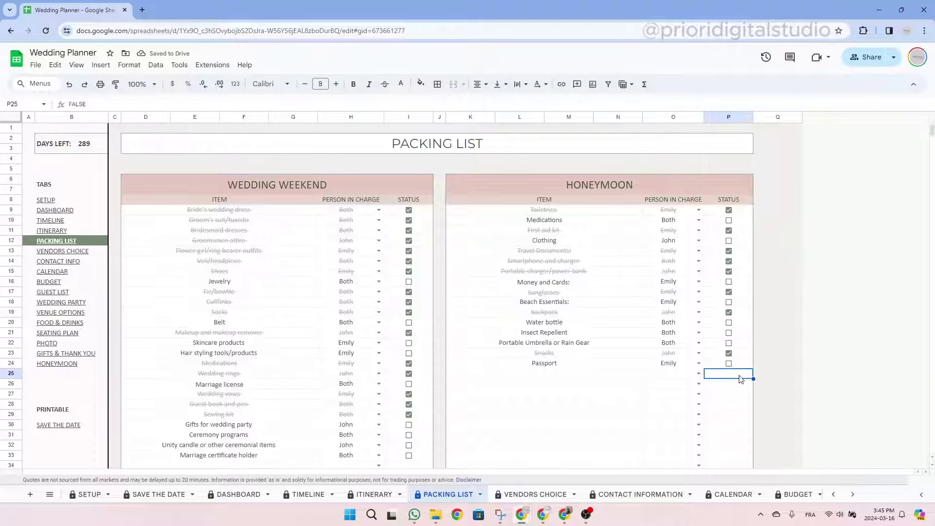
left_click(729, 363)
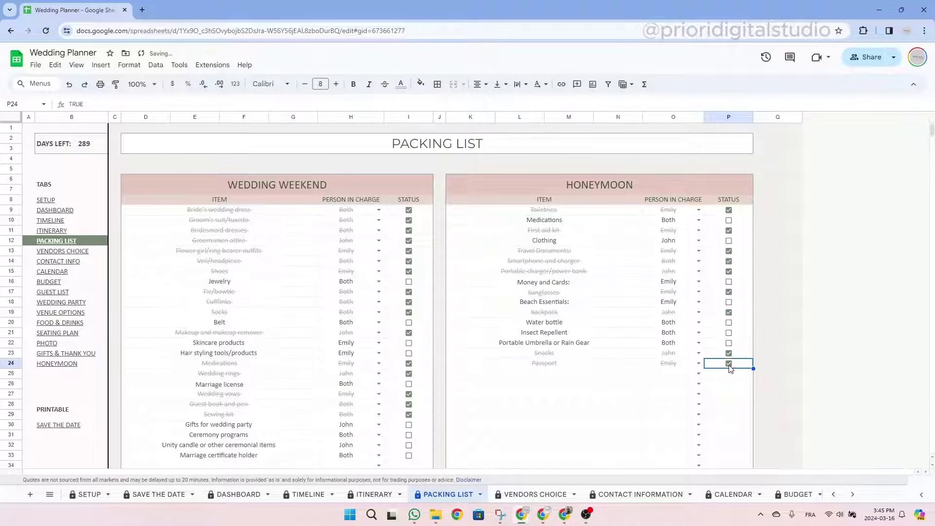
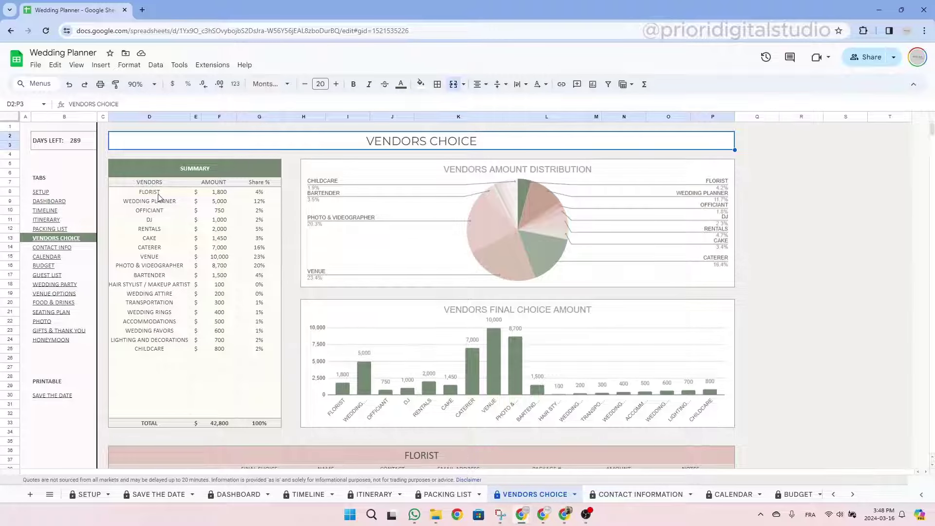
Select the summary's vendor categories from FLORIST to CHILDCARE
left_click_drag(159, 195, 155, 420)
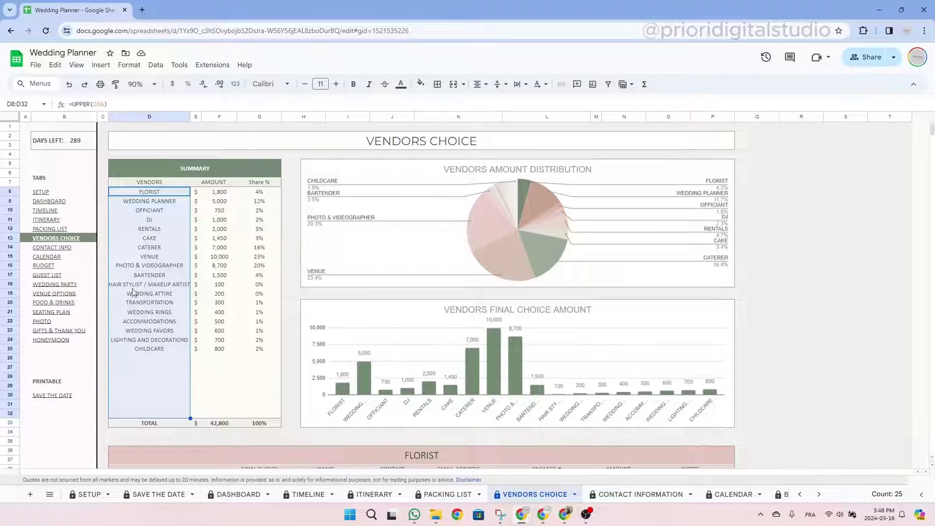
left_click(206, 285)
scroll(205, 285, "down", 5)
left_click_drag(317, 200, 341, 276)
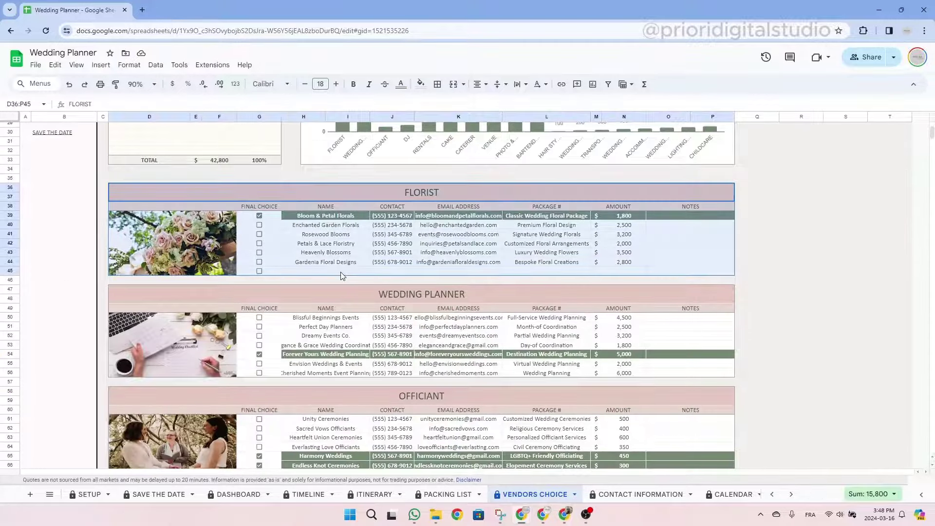
scroll(314, 282, "up", 5)
left_click_drag(153, 193, 151, 414)
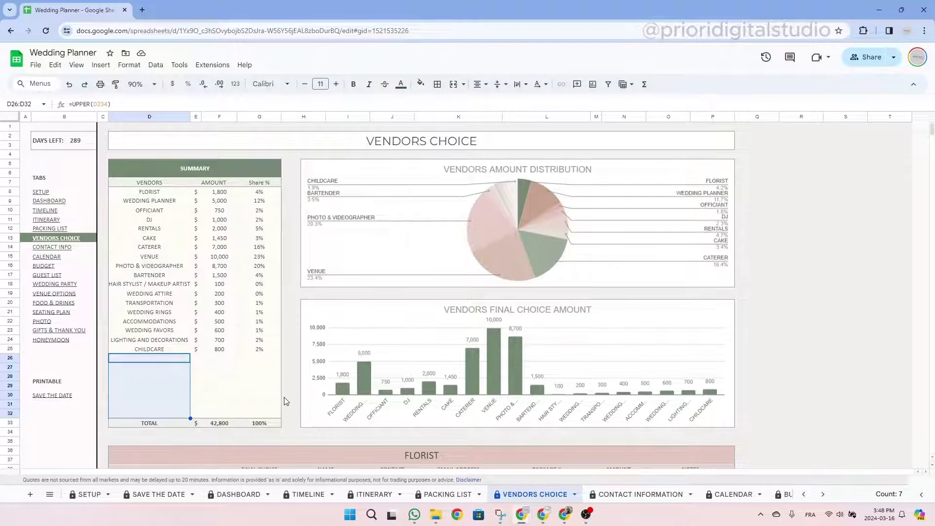
Review the Florist table's contacts, e-mails, package names, amounts and notes
scroll(286, 401, "down", 5)
left_click(547, 206)
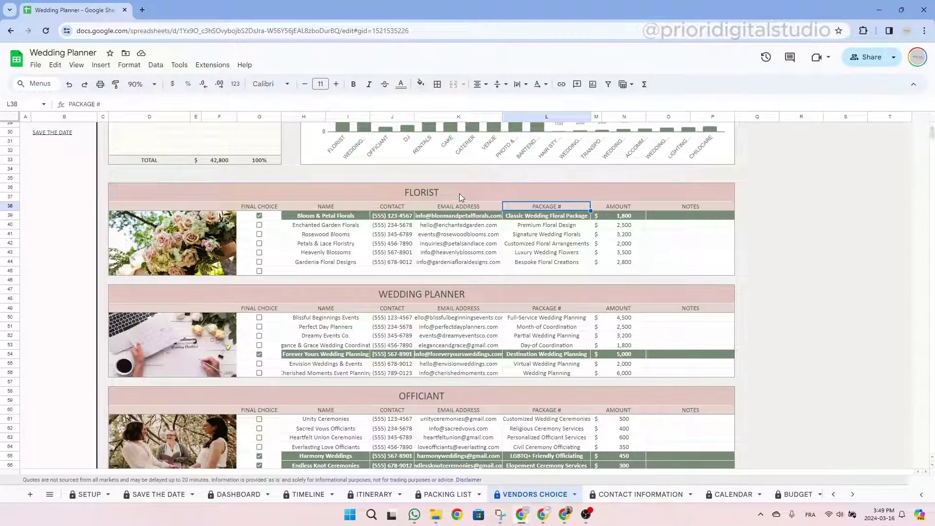
left_click(404, 207)
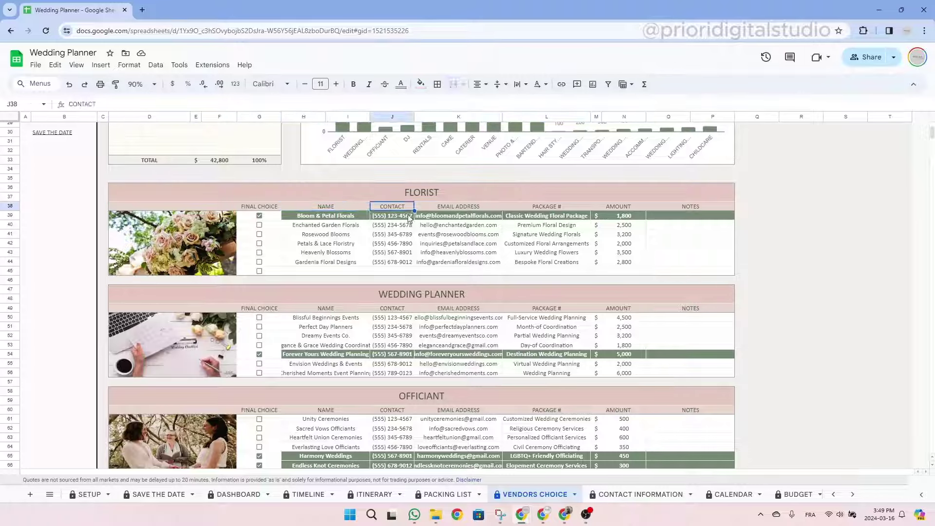
left_click_drag(404, 217, 394, 244)
left_click(484, 211)
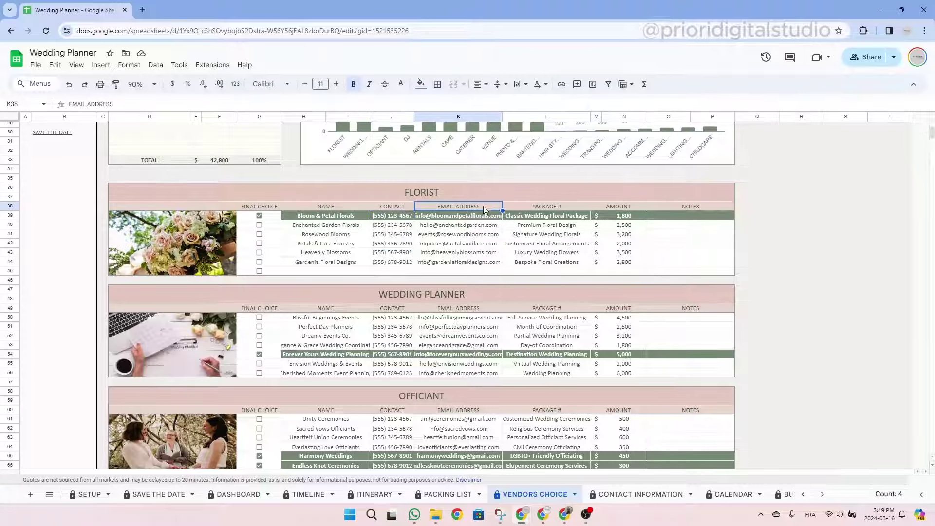
left_click(547, 207)
left_click_drag(548, 216, 555, 269)
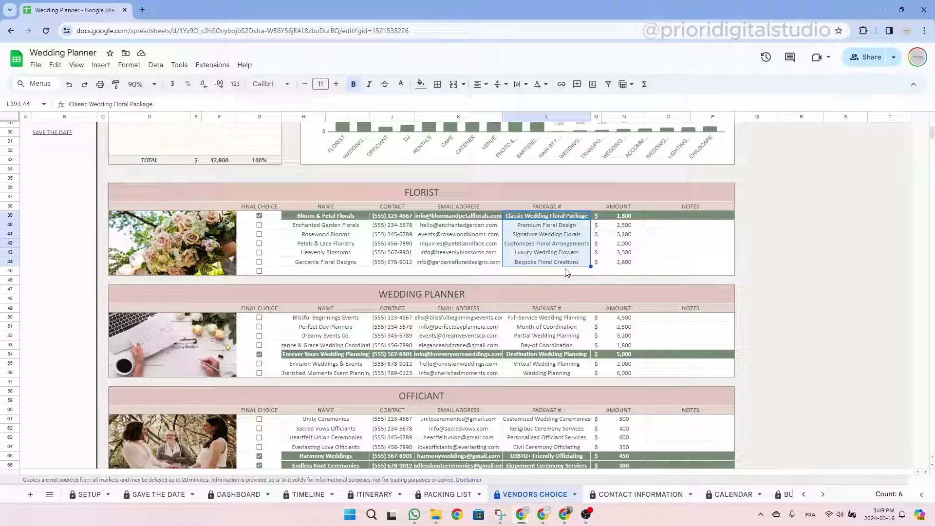
left_click_drag(624, 216, 636, 265)
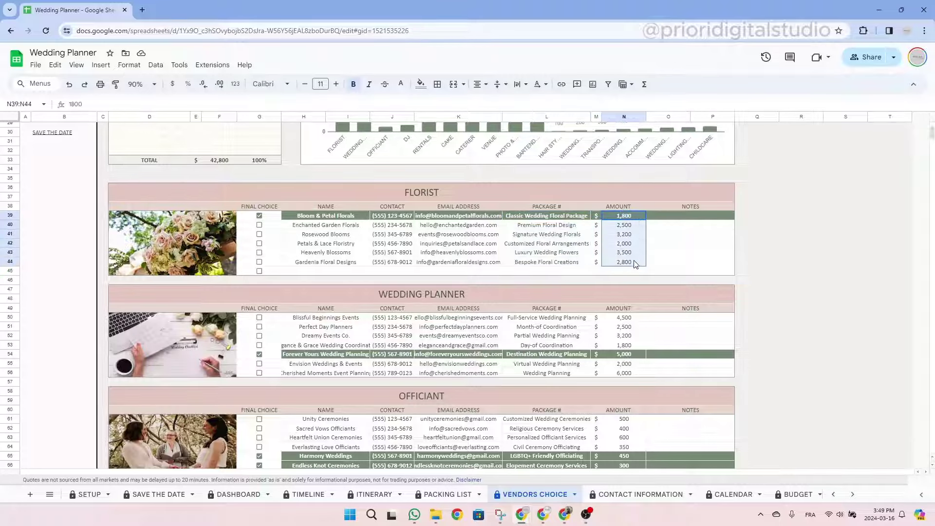
left_click_drag(680, 207, 689, 273)
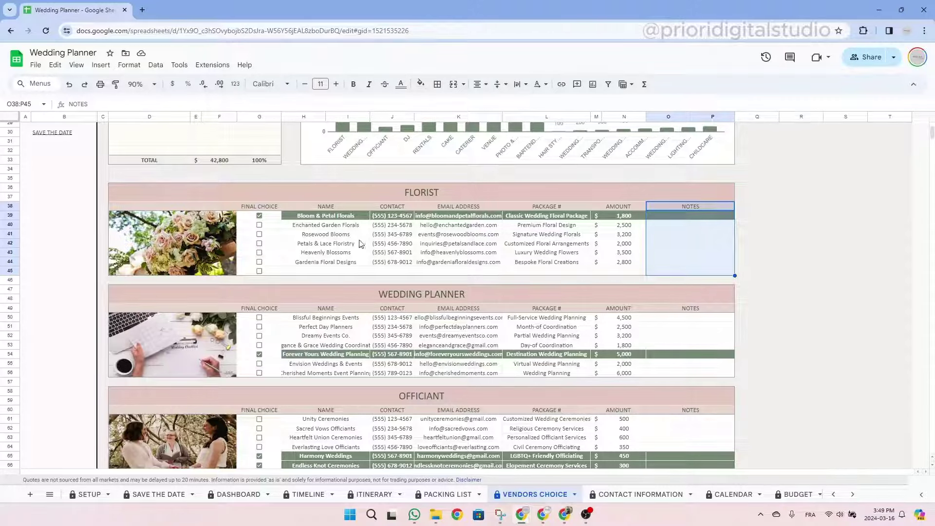
left_click(337, 227)
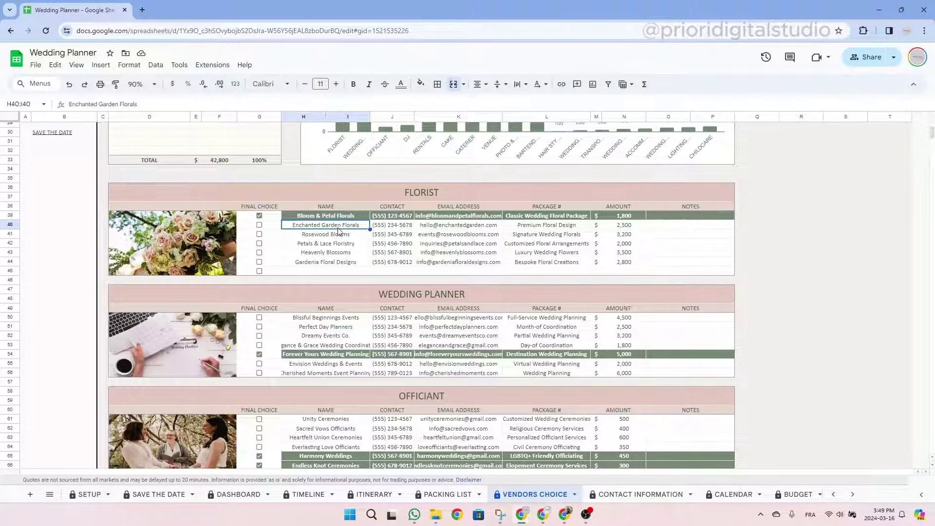
Mark Rosewood Blooms as a final choice and review the summary's AMOUNT and Share % columns
left_click(260, 235)
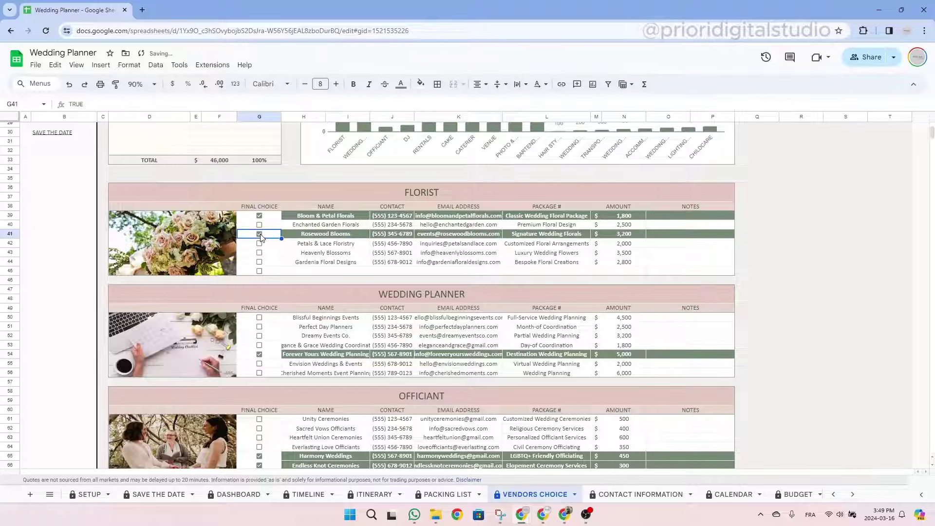
left_click(260, 236)
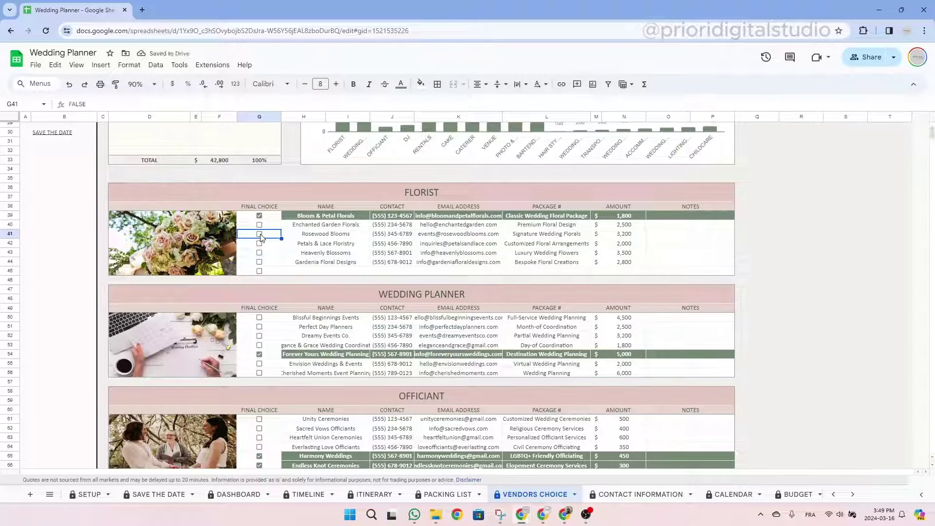
left_click(259, 234)
scroll(253, 255, "up", 10)
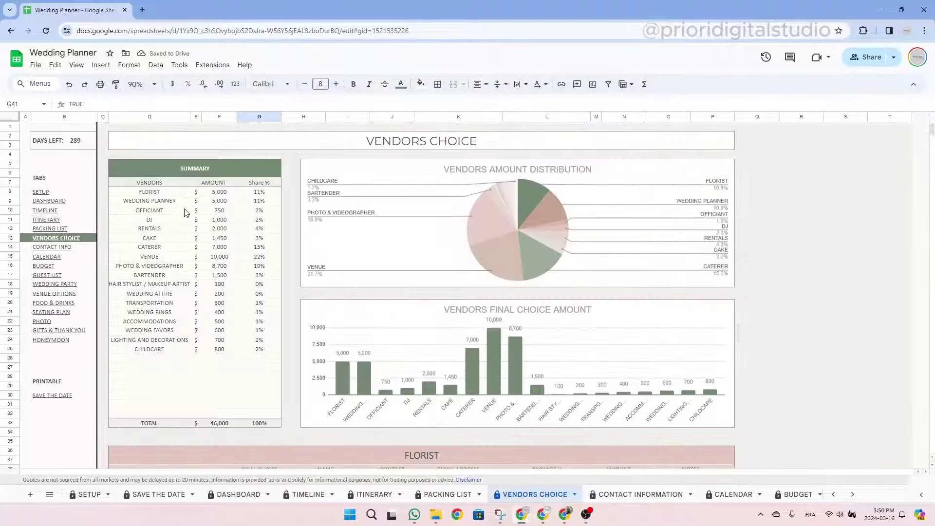
left_click_drag(220, 191, 222, 353)
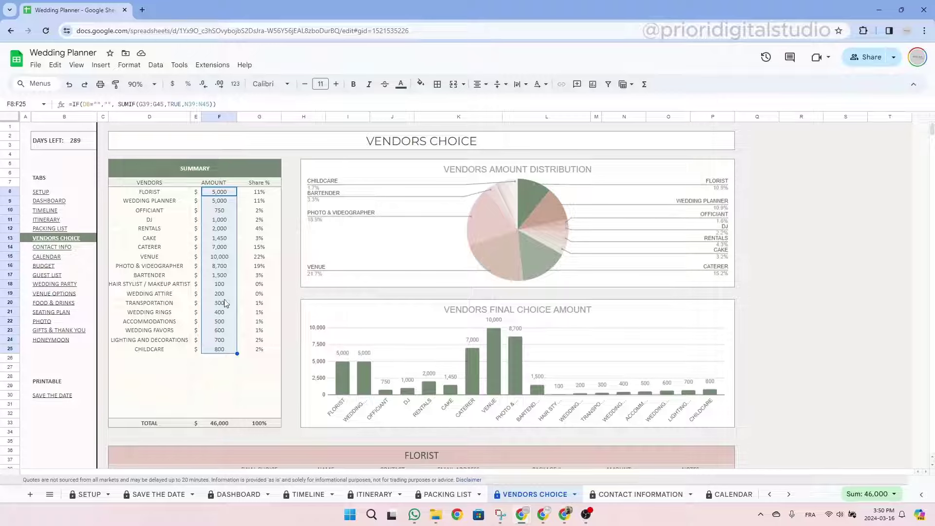
left_click(247, 183)
left_click_drag(246, 168, 232, 423)
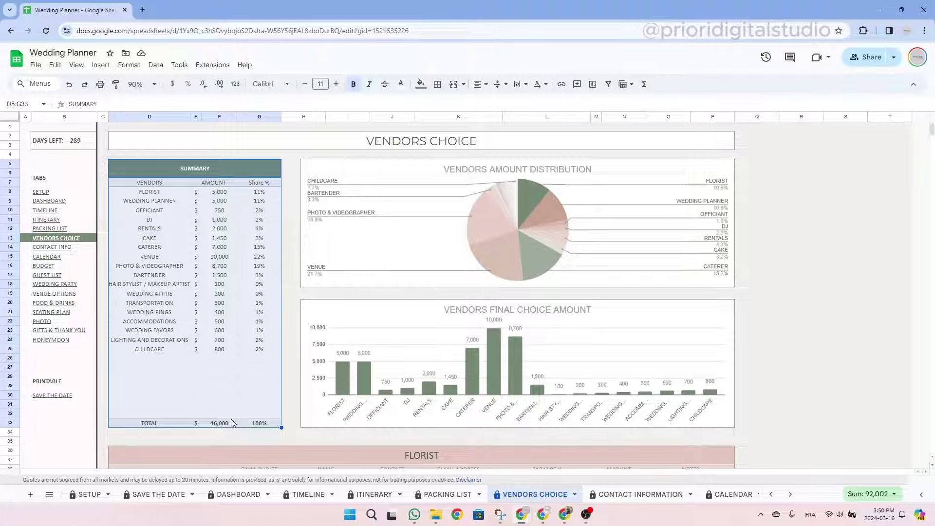
left_click_drag(222, 183, 234, 352)
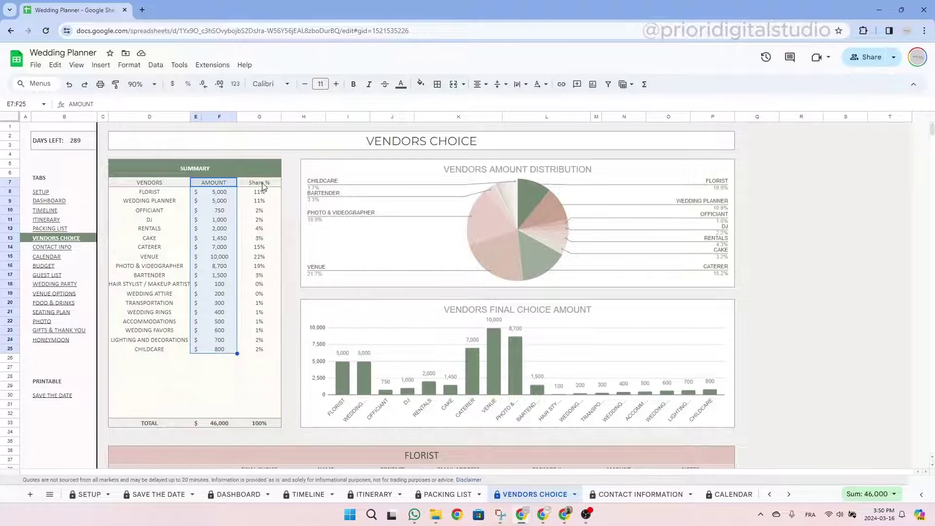
left_click_drag(262, 186, 269, 354)
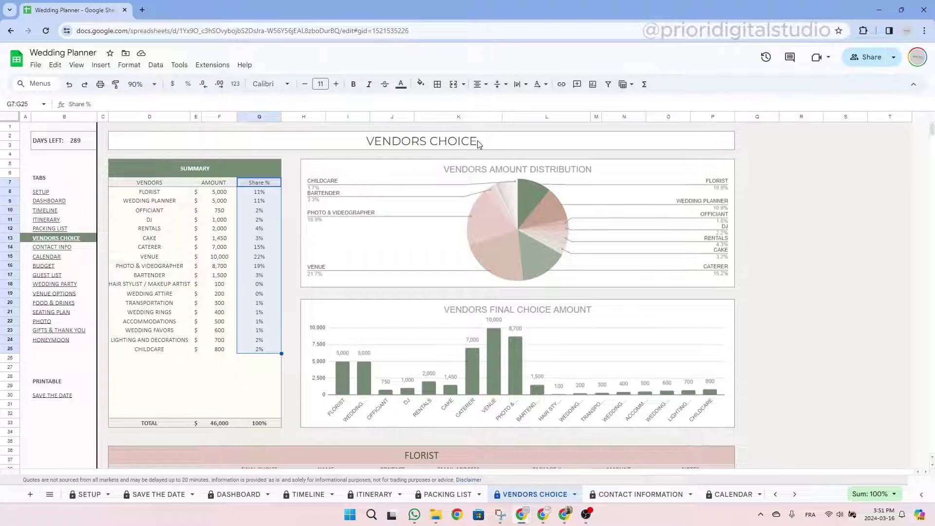
scroll(475, 249, "down", 5)
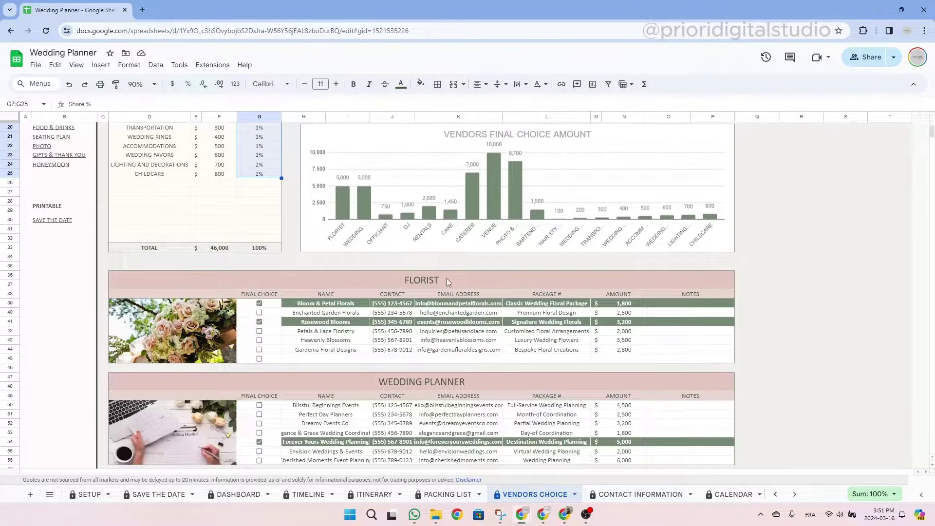
Uncheck Rosewood Blooms and add a new florist, Blooming Creation, with its phone number
left_click(446, 278)
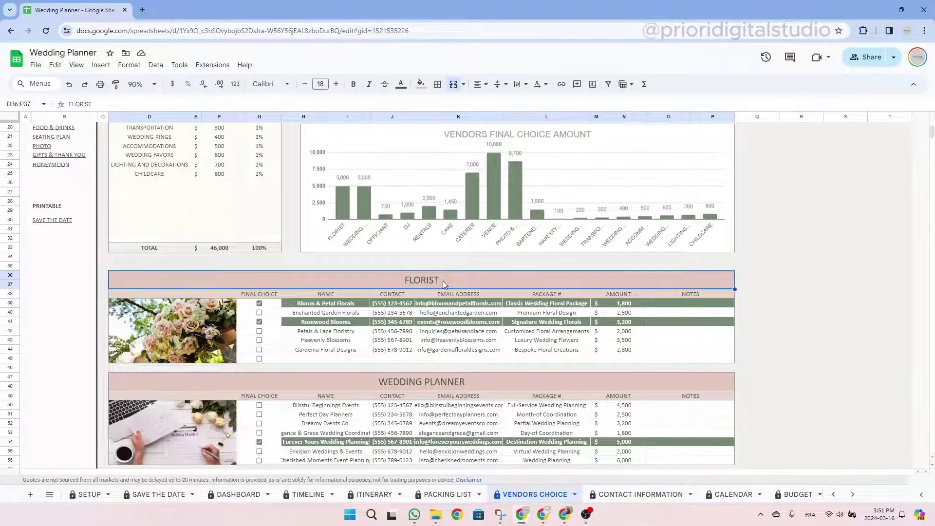
left_click(259, 322)
left_click(317, 362)
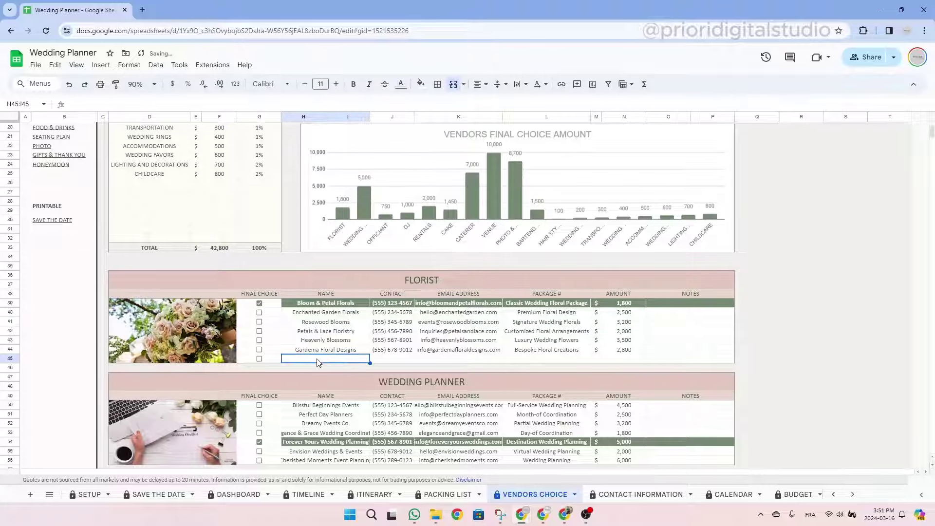
type("Blooming Cr")
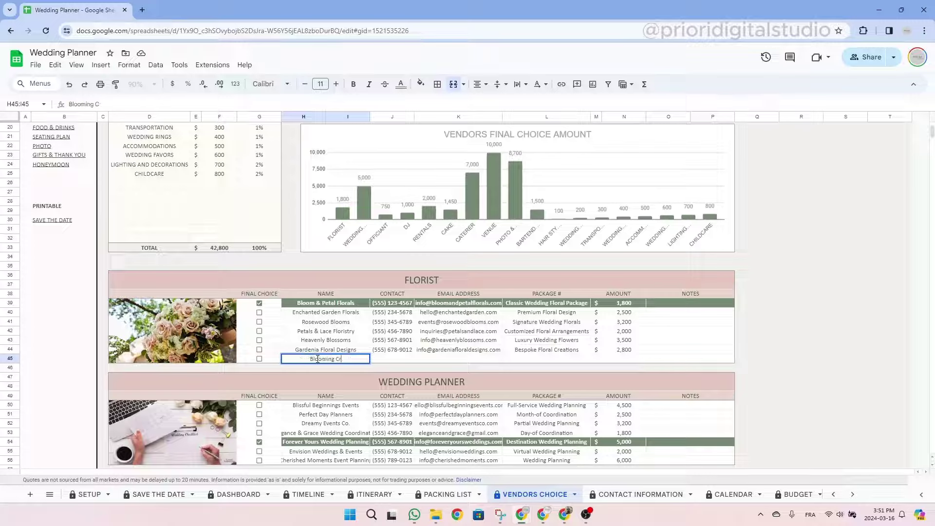
type("eation")
key("Tab")
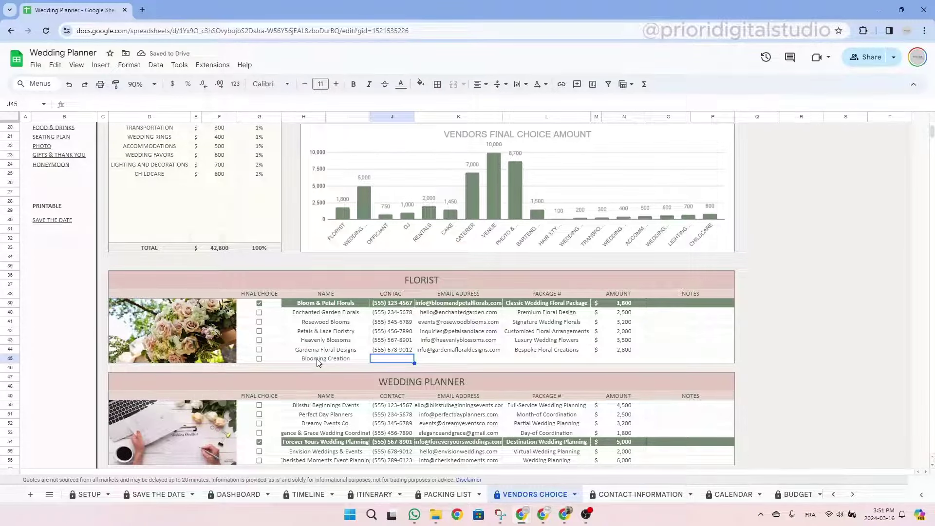
type("(555) 55")
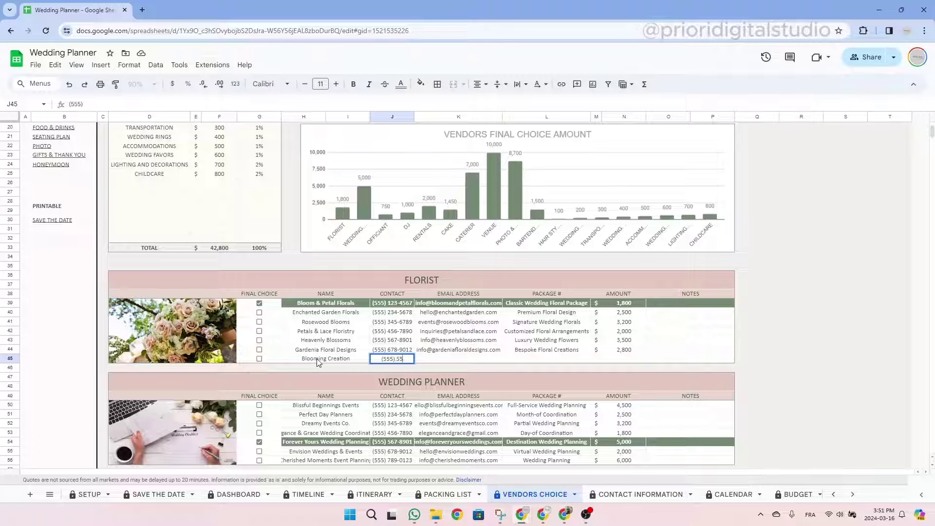
type("5 5555")
left_click(463, 360)
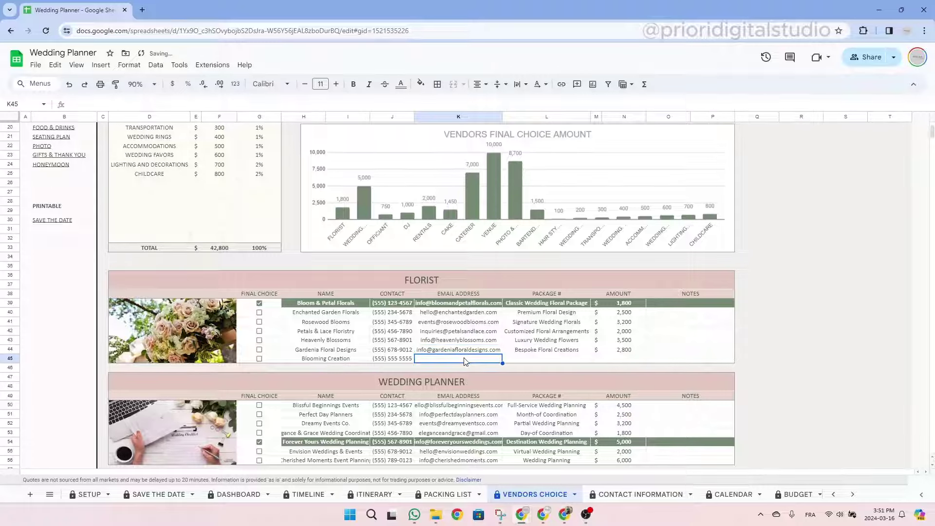
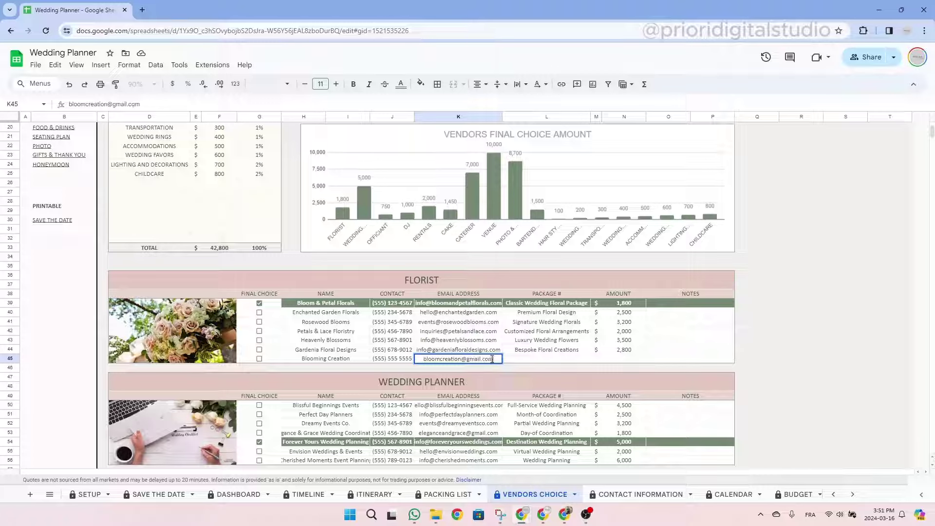
Fill in the florist's e-mail, 'Elegant Wedding floral package' and a 2,200 amount
left_click(539, 360)
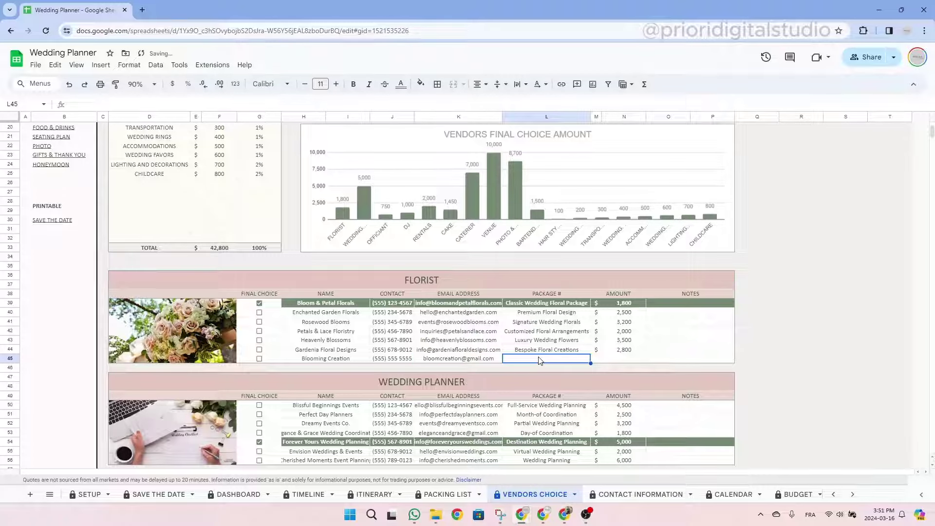
type("E")
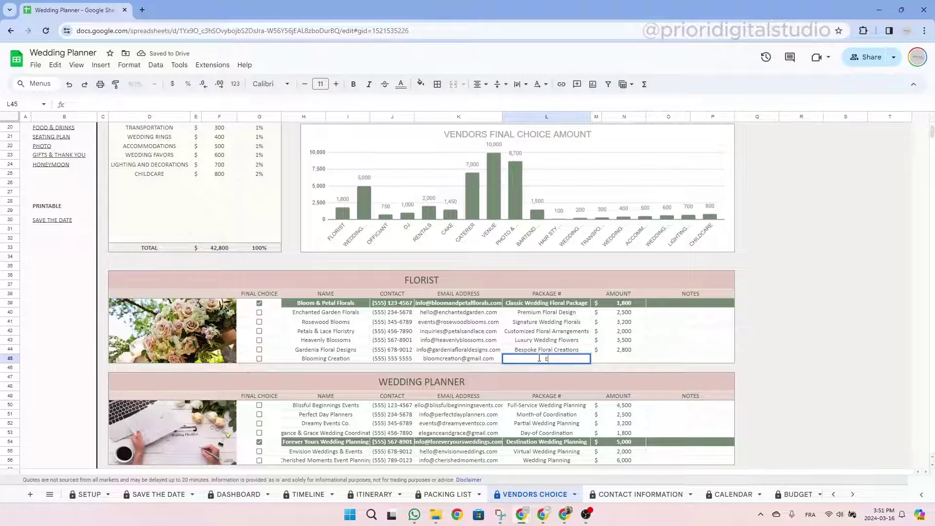
type("legant Wedding flora")
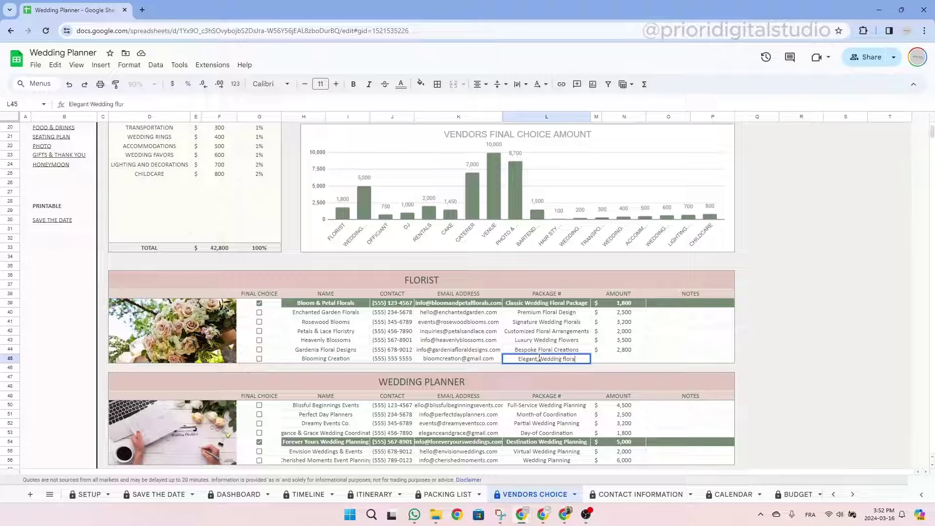
type("l package")
key("Tab")
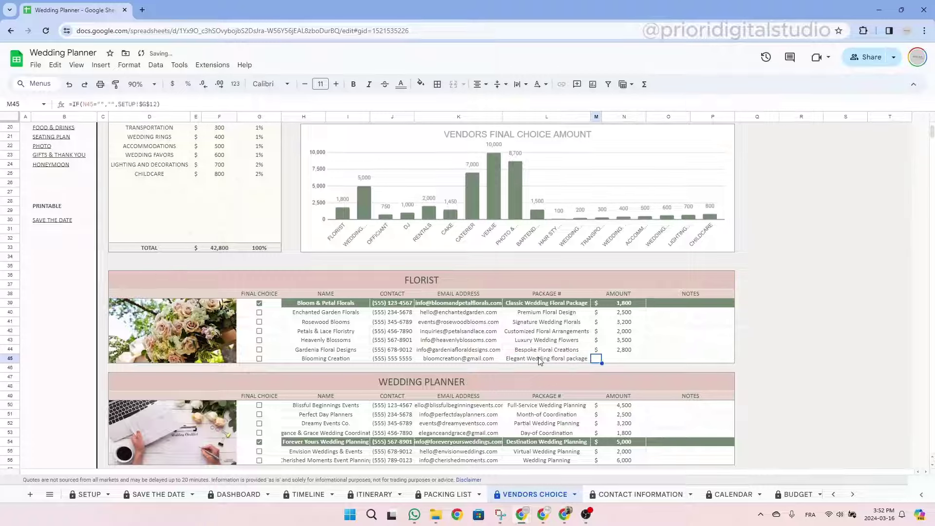
key("Tab")
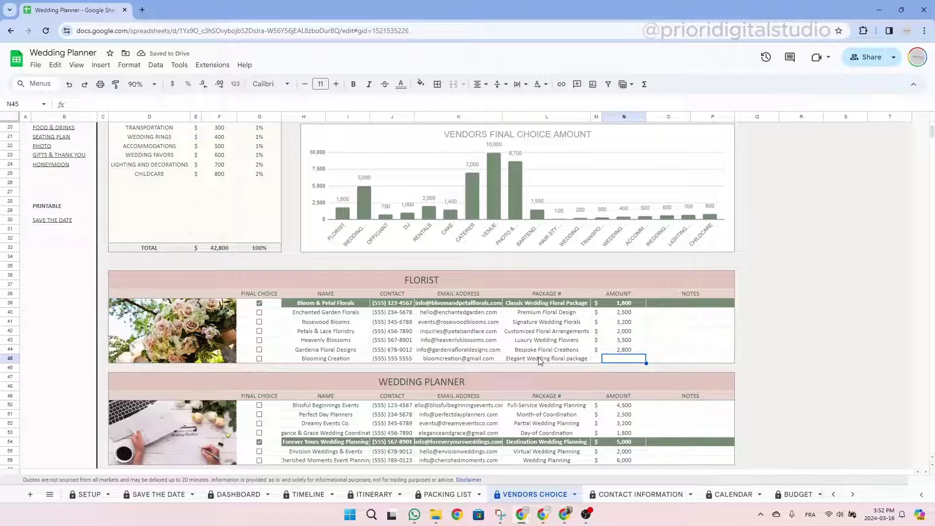
type("2200")
key("Return")
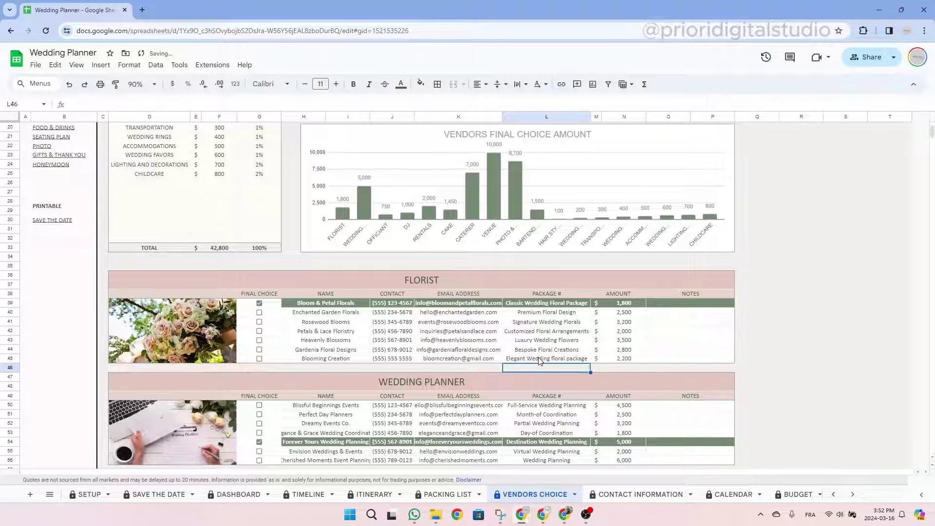
left_click(684, 360)
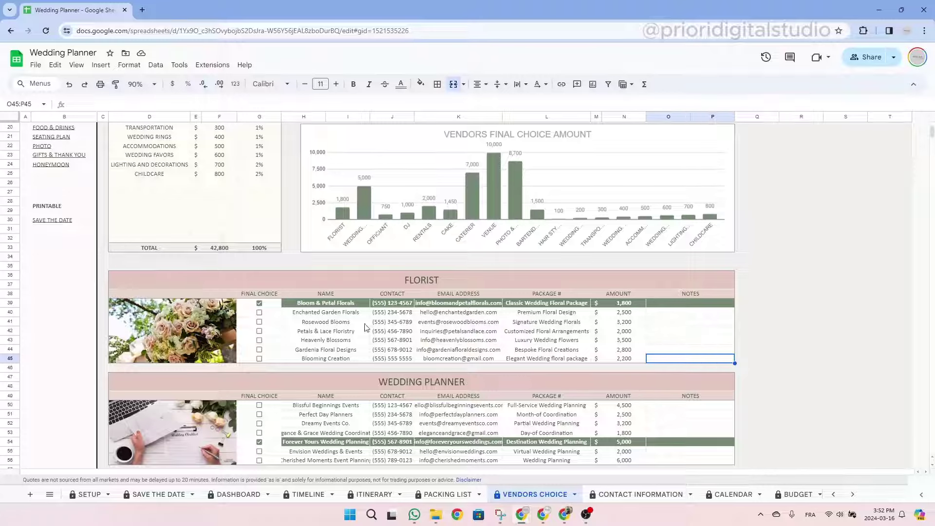
Mark Blooming Creation as a final florist choice and check the FLORIST budget row
left_click(259, 359)
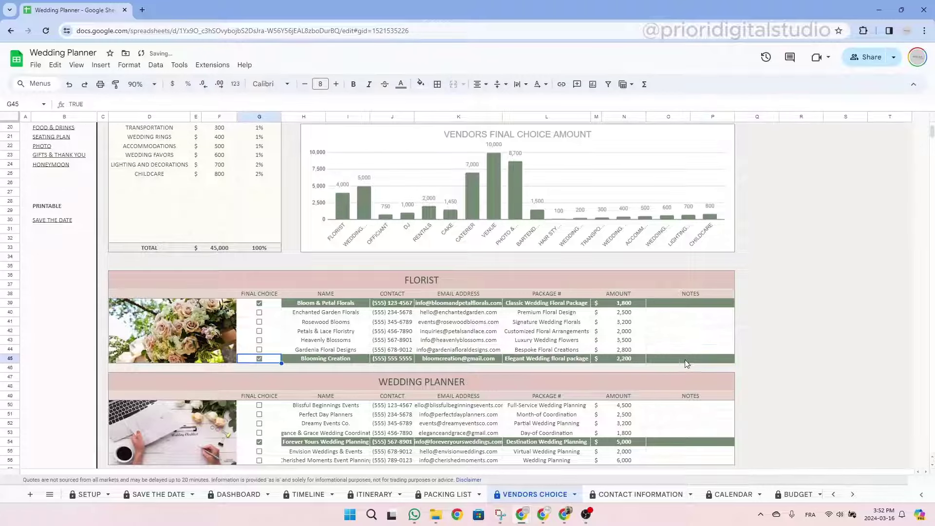
scroll(268, 352, "up", 6)
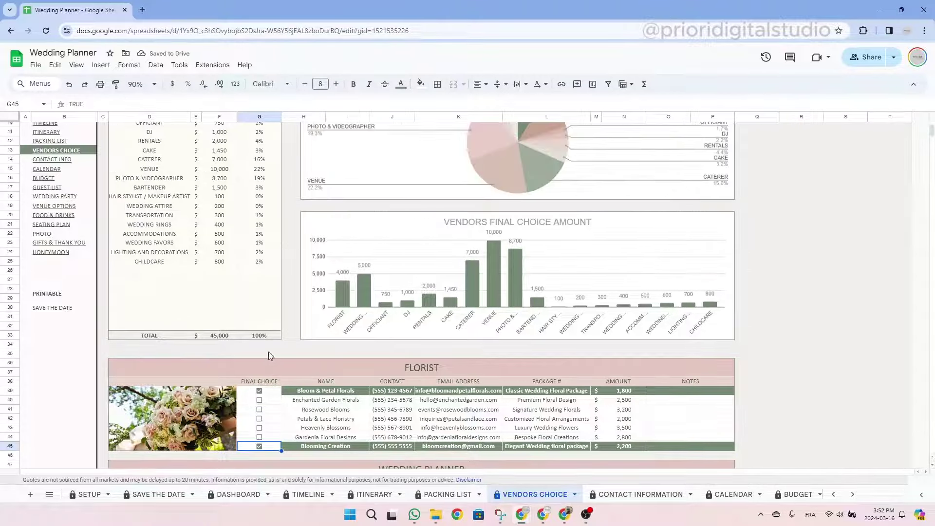
left_click(220, 192)
left_click_drag(157, 192, 259, 192)
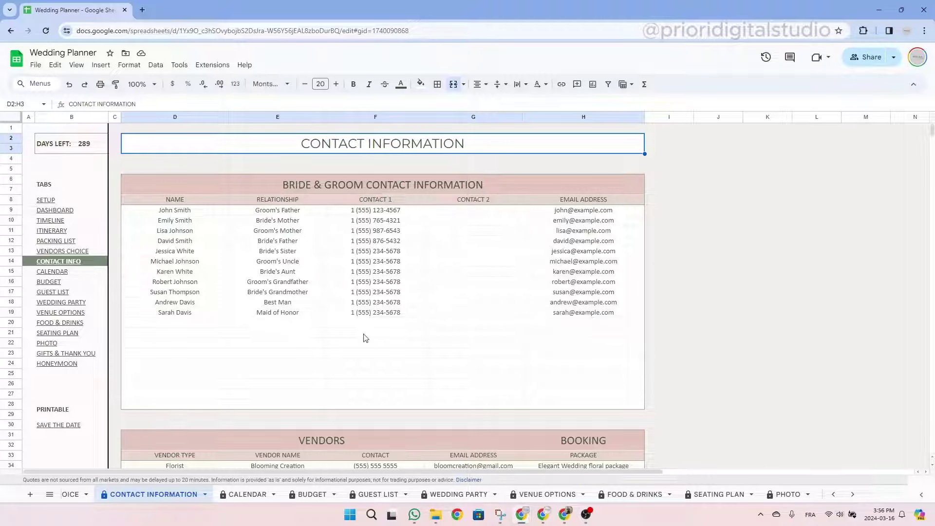
left_click(336, 443)
left_click(425, 190)
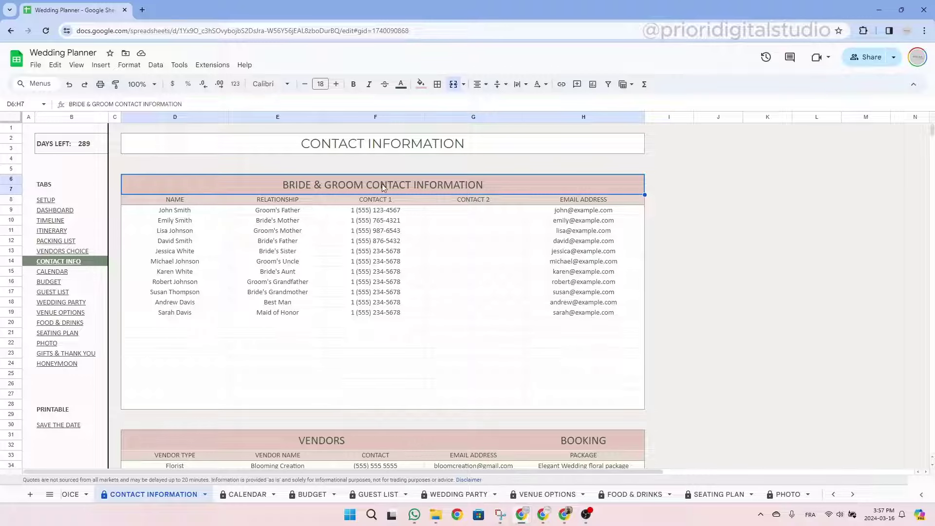
left_click_drag(385, 189, 381, 407)
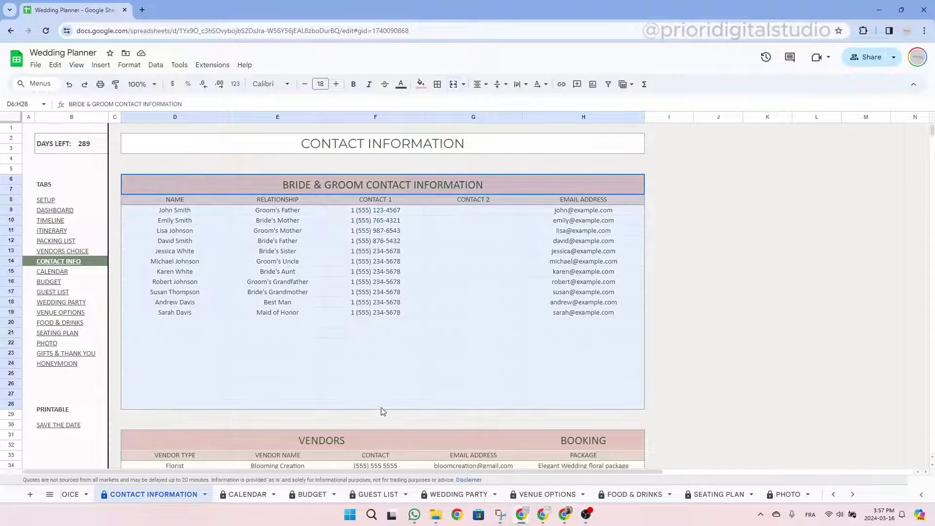
left_click(202, 213)
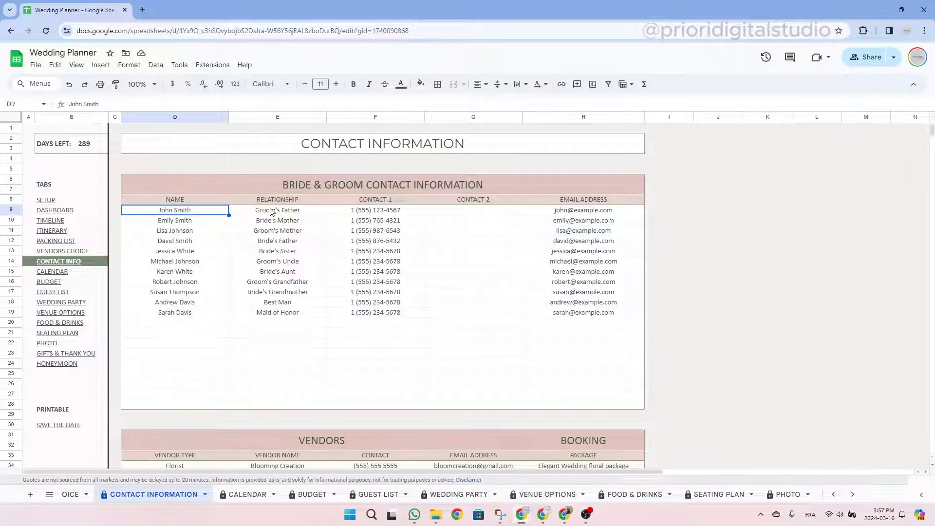
left_click(197, 324)
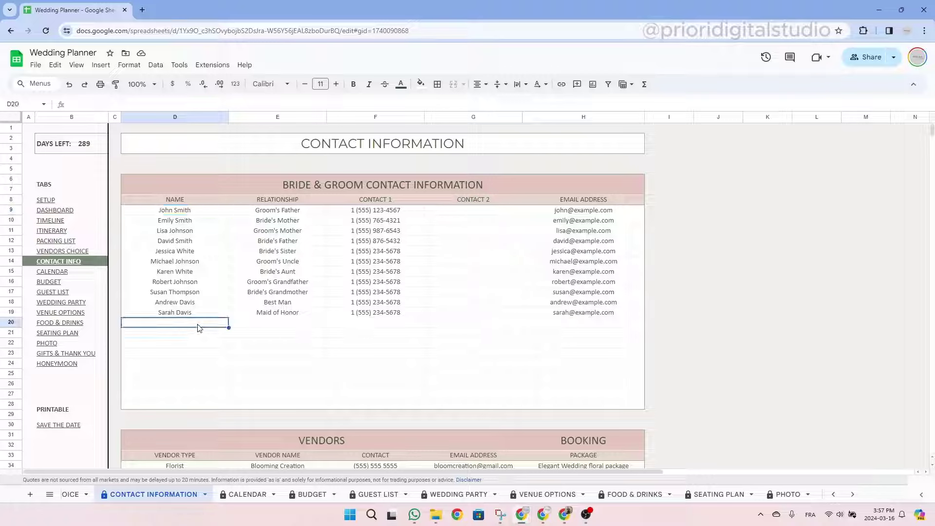
left_click(294, 202)
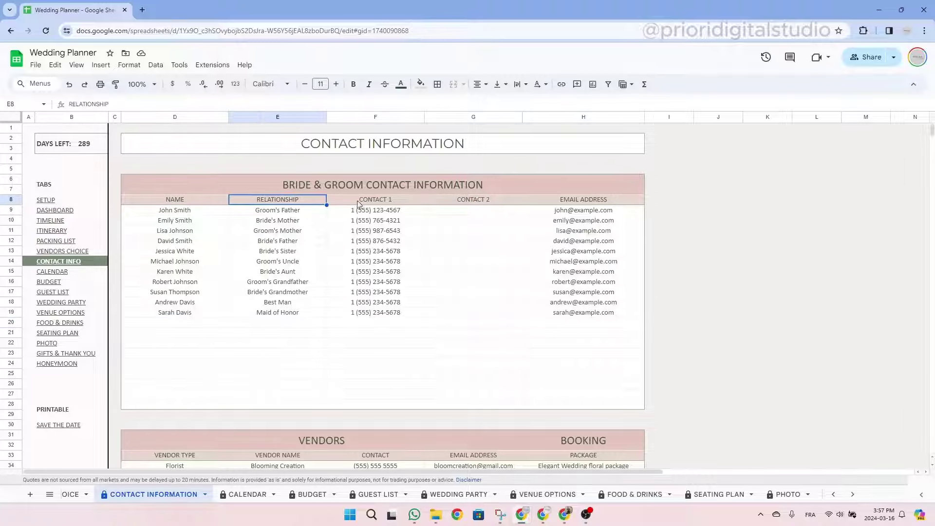
left_click(392, 202)
left_click(480, 202)
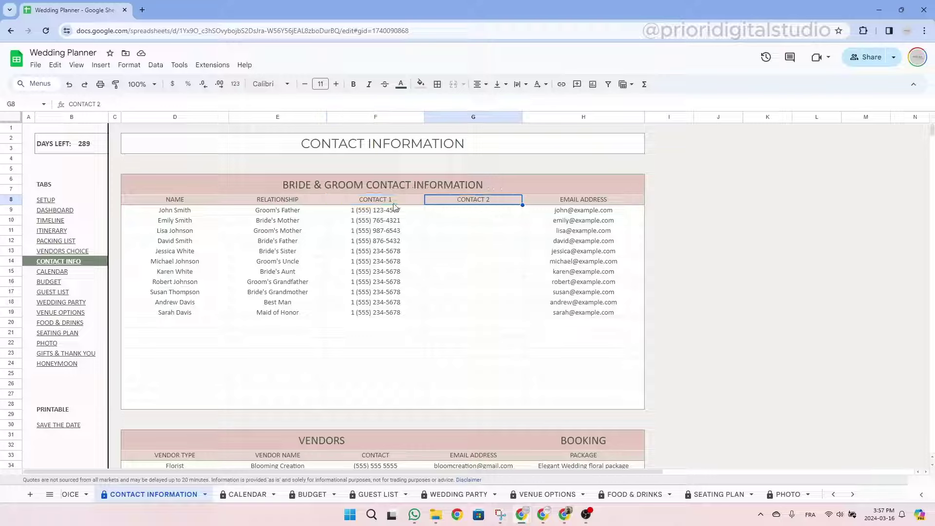
left_click(396, 205)
left_click(452, 205)
left_click(585, 207)
left_click(389, 186)
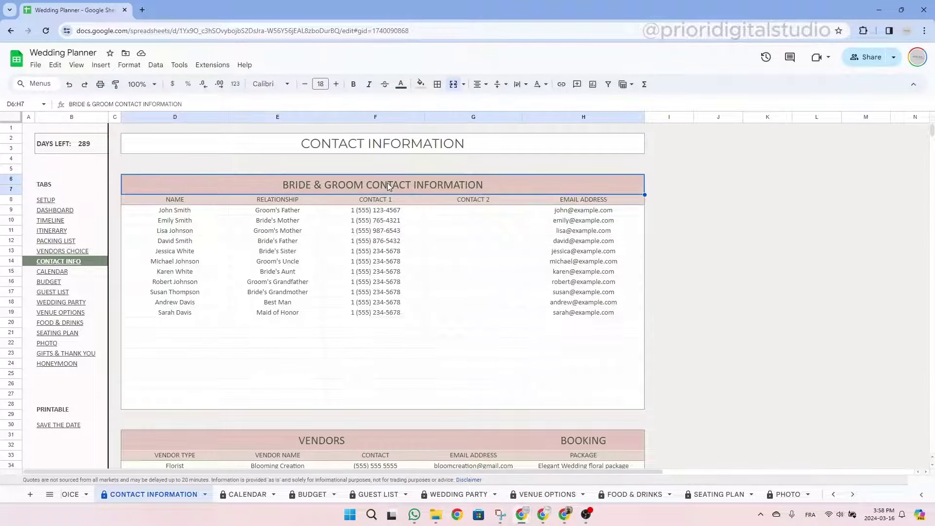
left_click(200, 324)
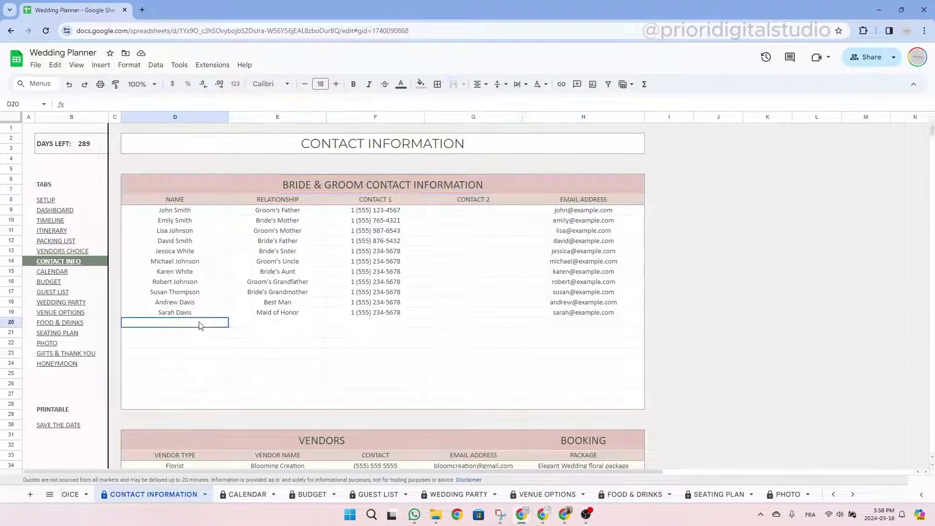
Add a contact with their name, relationship 'Bride's best friend' and a phone number
type("Ja")
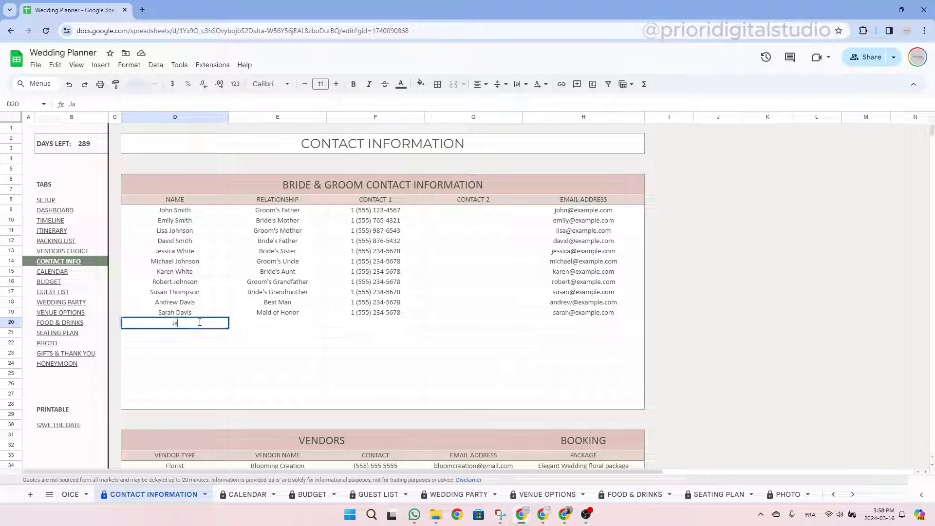
type("ne Doe")
key("Tab")
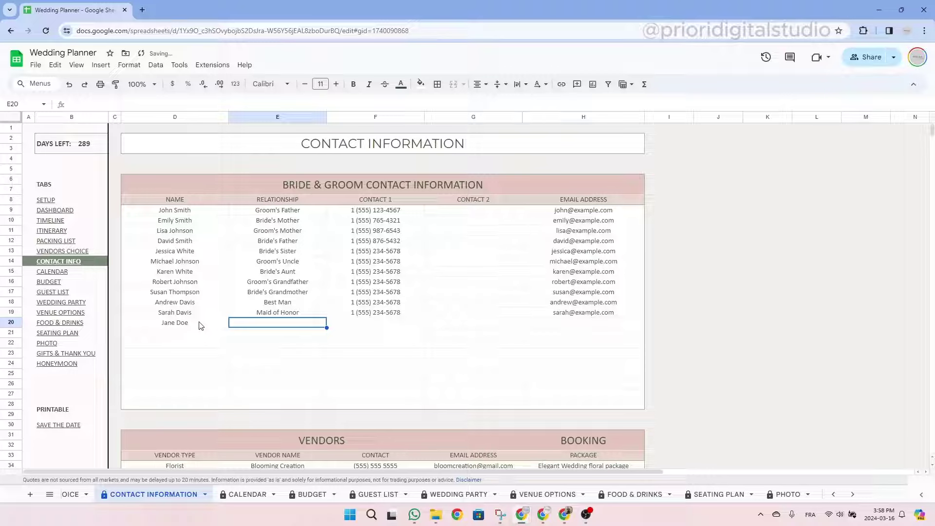
type("Bride's ")
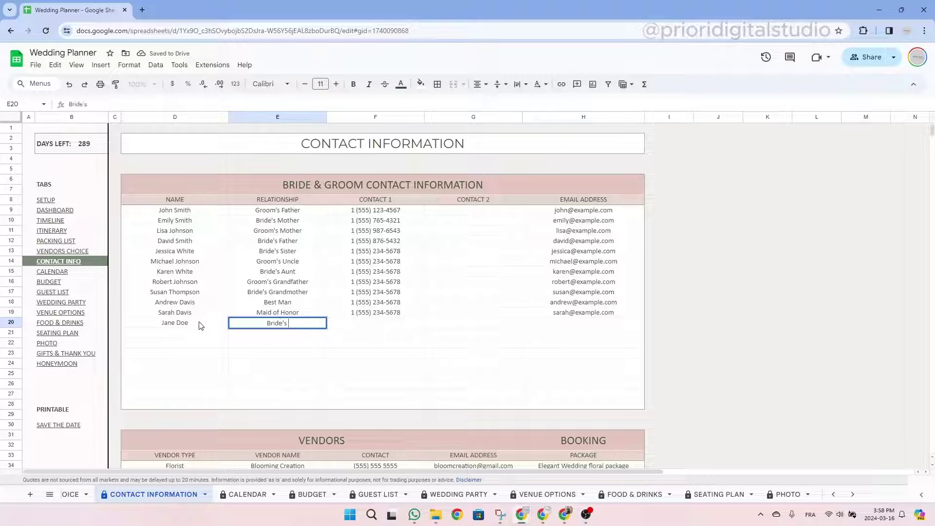
type("best frienf")
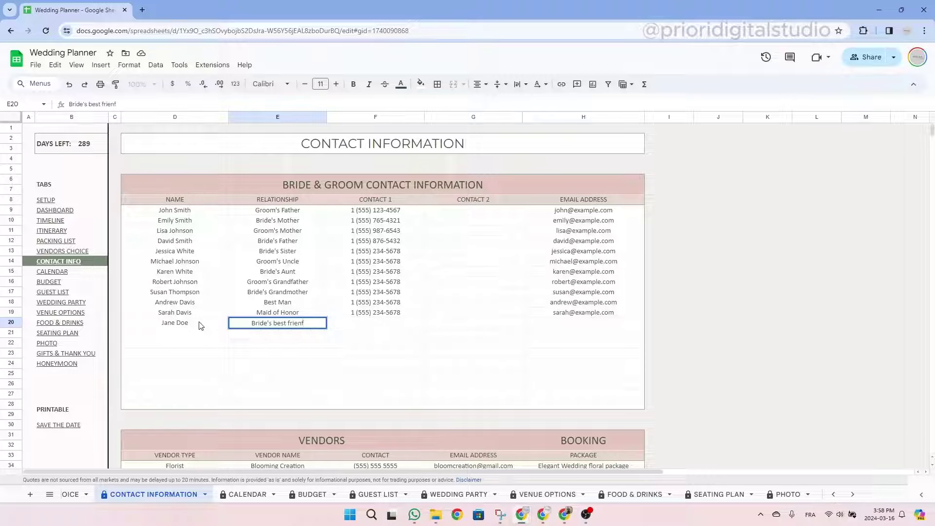
key("BackSpace")
type("d")
left_click(397, 327)
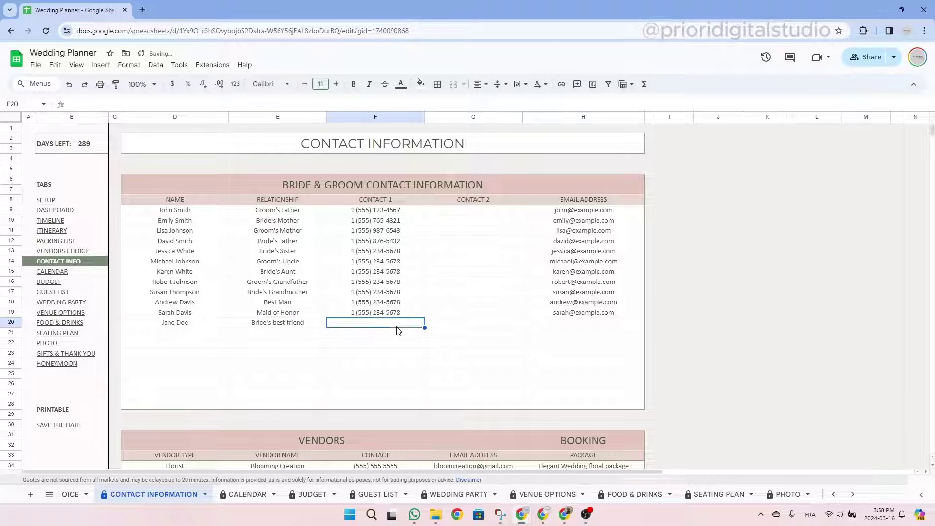
type("1")
type("555-5555")
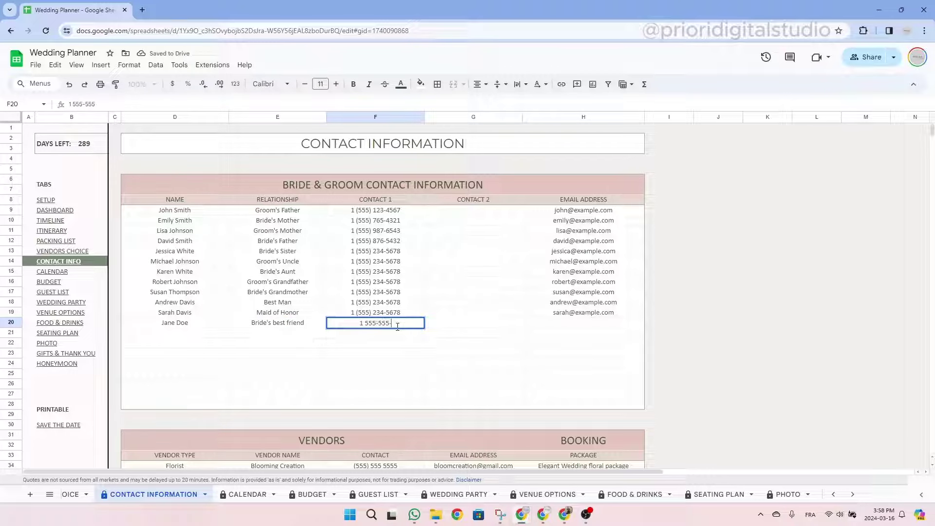
left_click(582, 324)
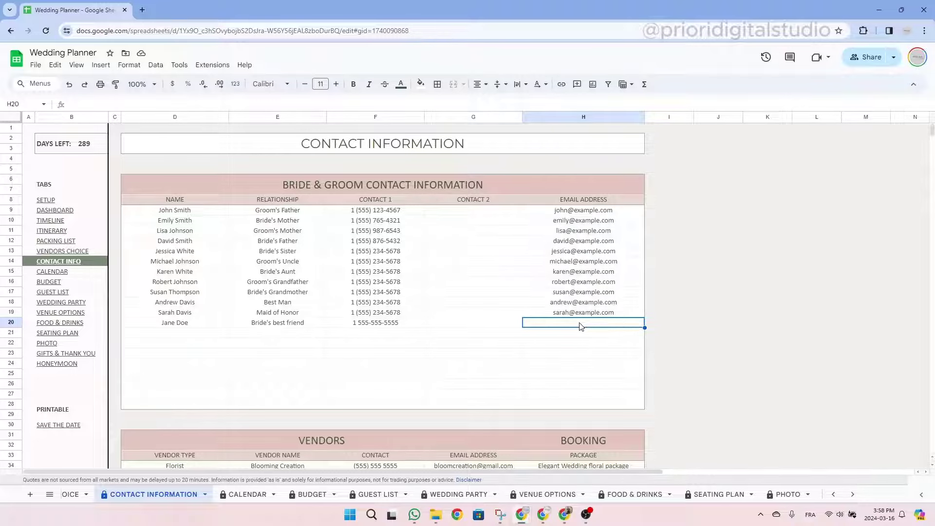
scroll(531, 322, "down", 5)
Review the VENDORS table rows and the booking column's lookup formula
scroll(526, 324, "down", 3)
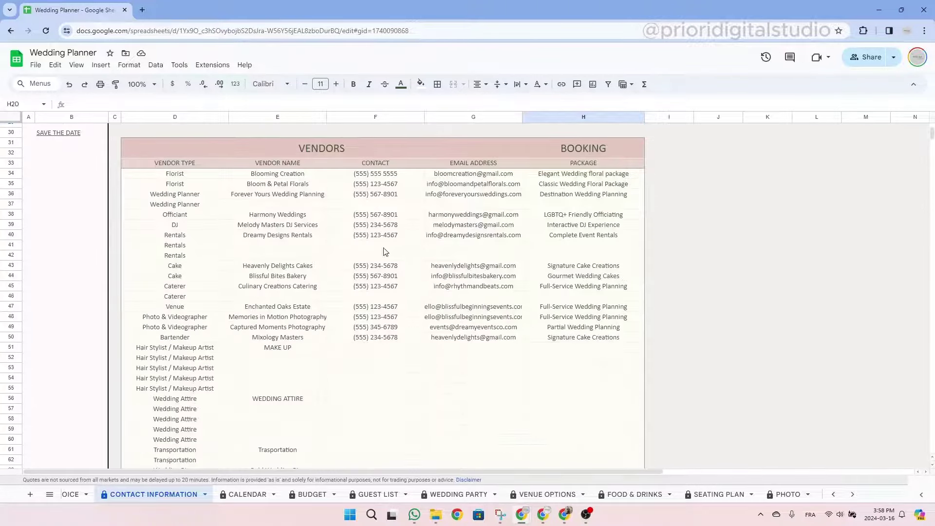
left_click(299, 145)
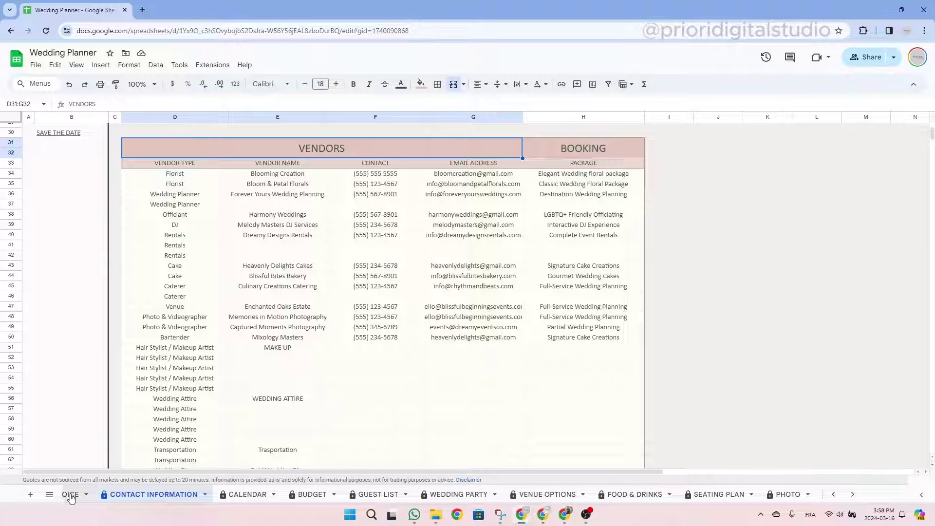
scroll(70, 496, "up", 2)
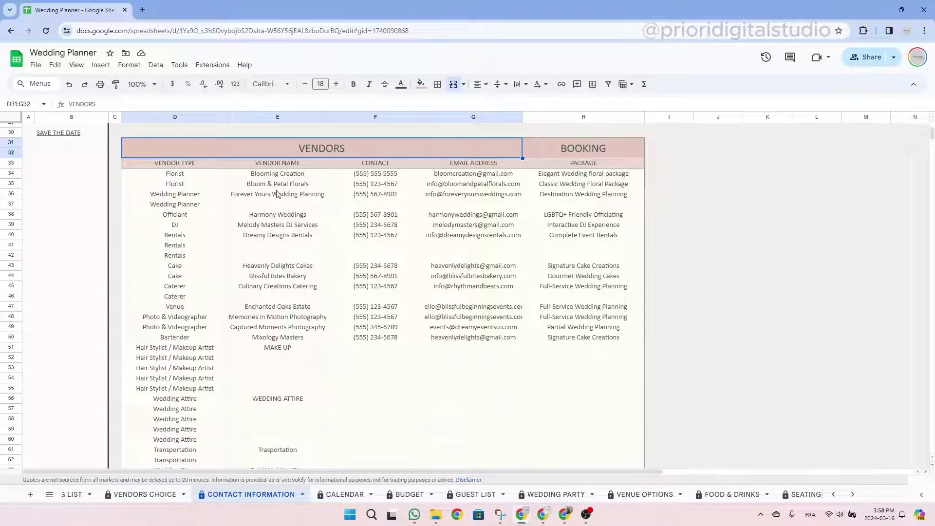
left_click_drag(192, 174, 576, 390)
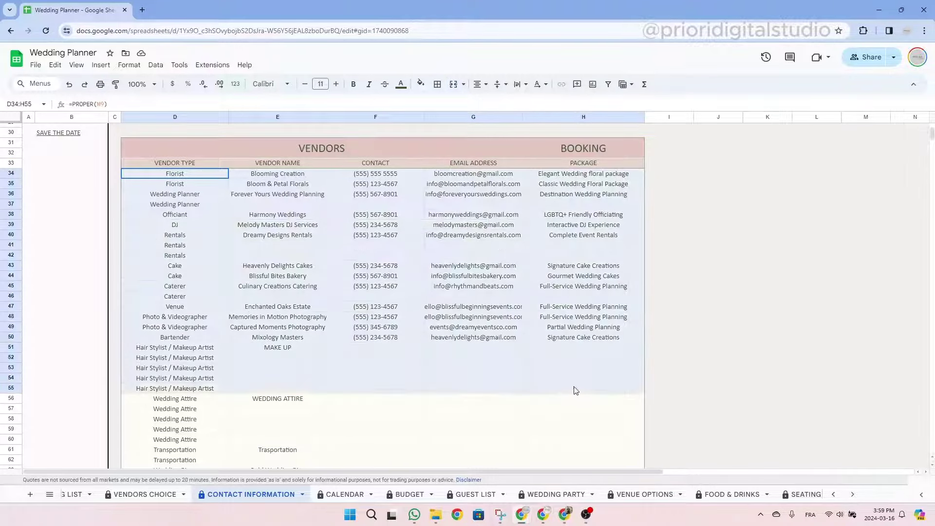
left_click(582, 409)
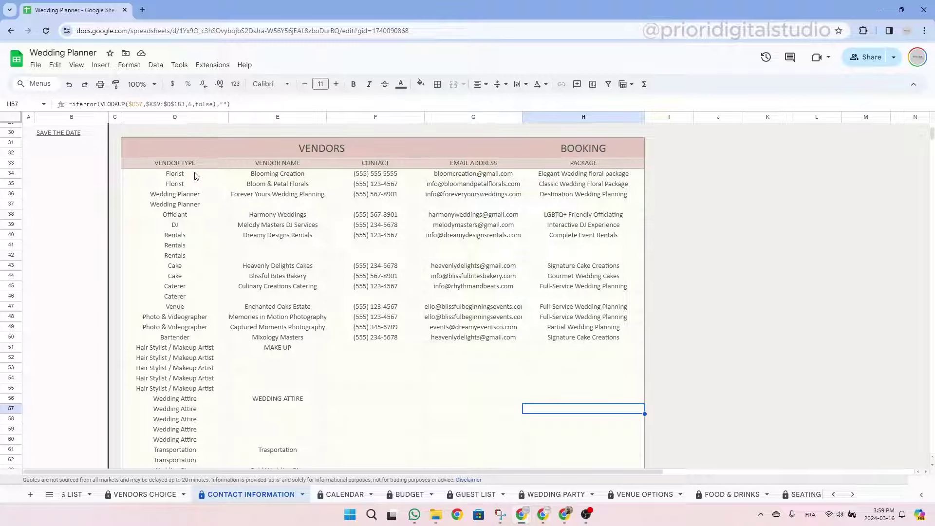
left_click(312, 151)
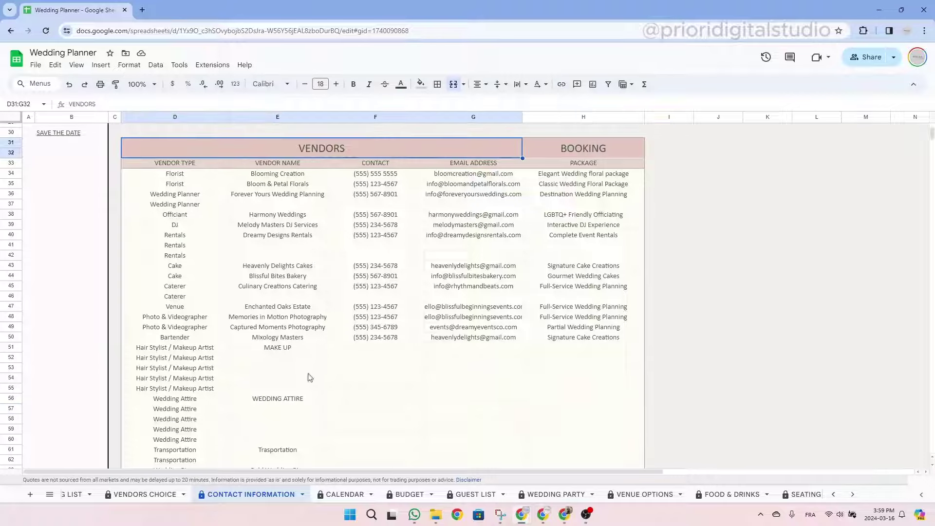
Compare the Florist entries against the Vendors Choice sheet, then switch to the Calendar sheet
left_click(145, 495)
scroll(302, 234, "down", 10)
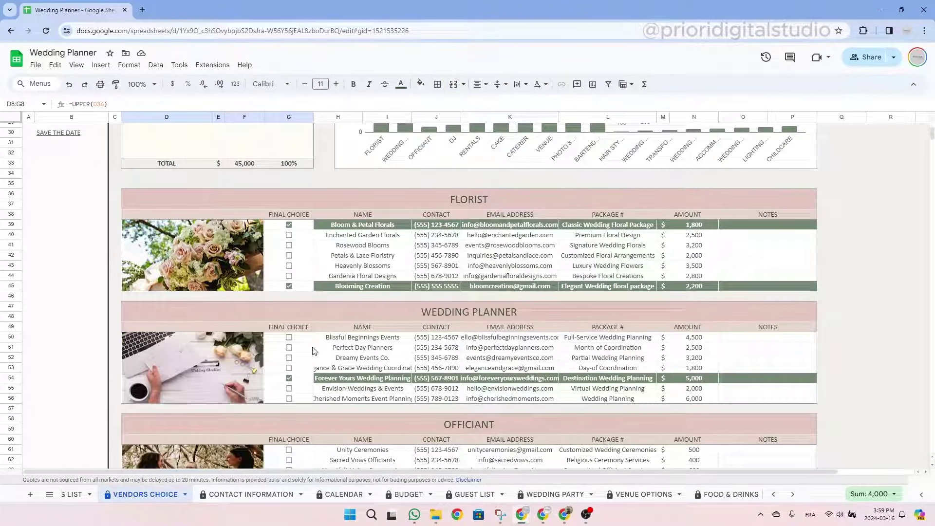
left_click(251, 495)
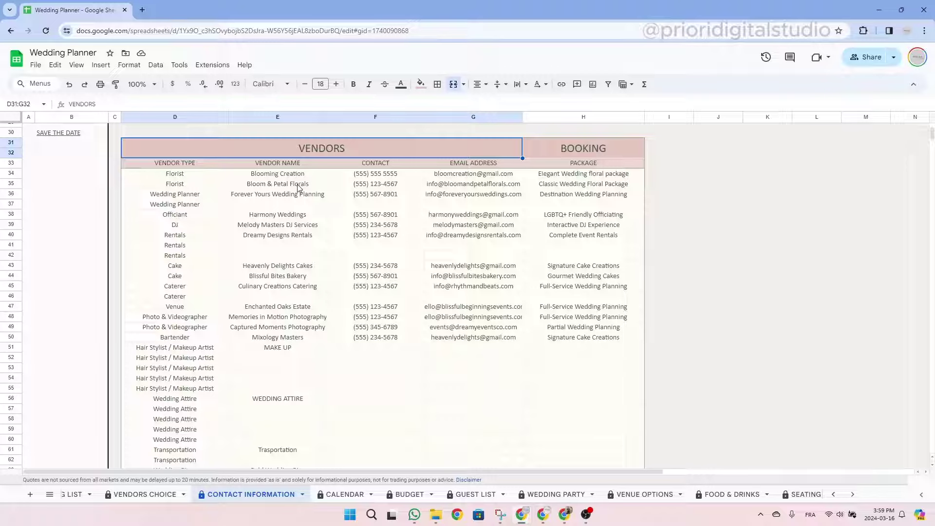
left_click_drag(188, 176, 191, 261)
key("ctrl+Page_Down")
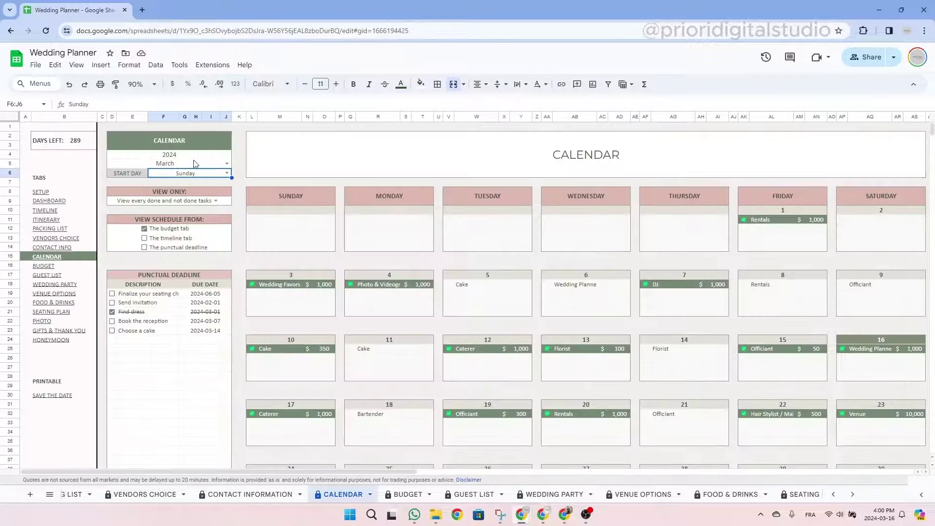
left_click(335, 152)
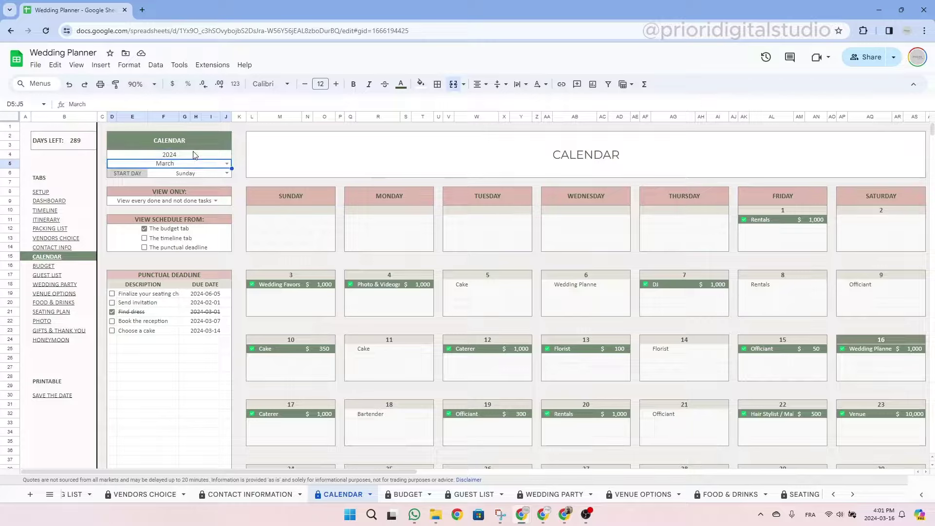
left_click(176, 162)
left_click(195, 164)
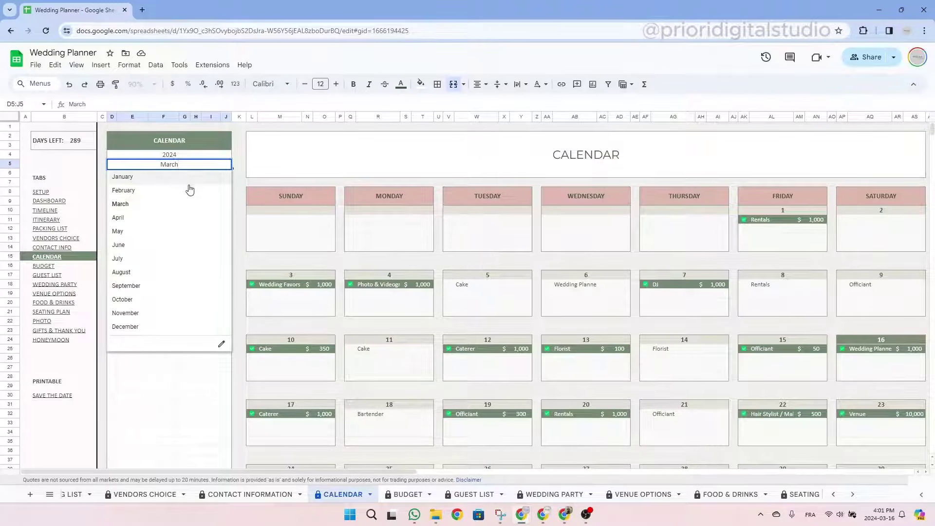
left_click(180, 205)
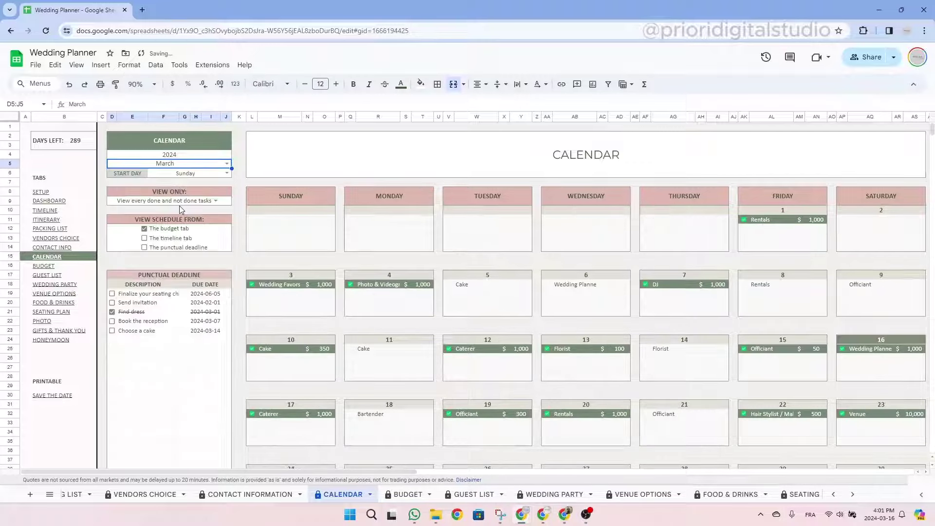
left_click(226, 174)
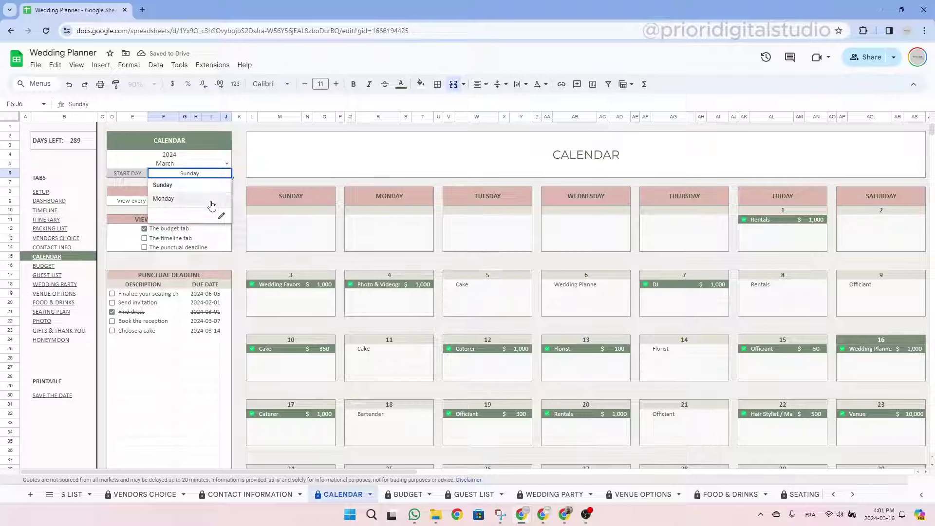
left_click(299, 164)
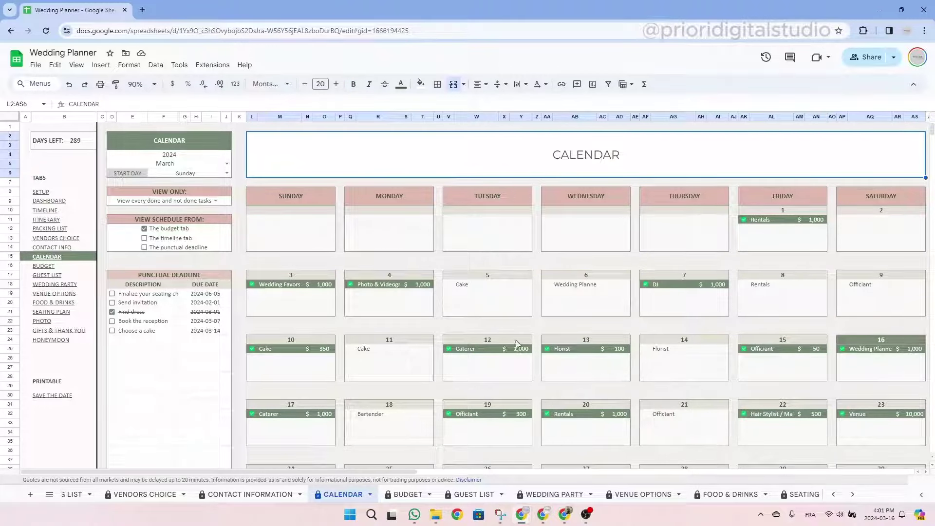
Check off Find dress and Book the reception in the Punctual Deadline list
scroll(228, 504, "up", 3)
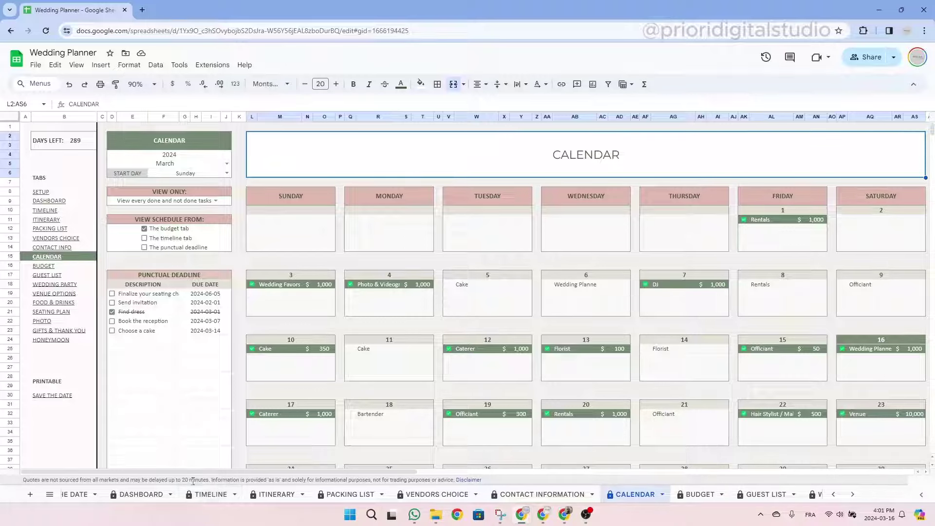
scroll(460, 503, "down", 3)
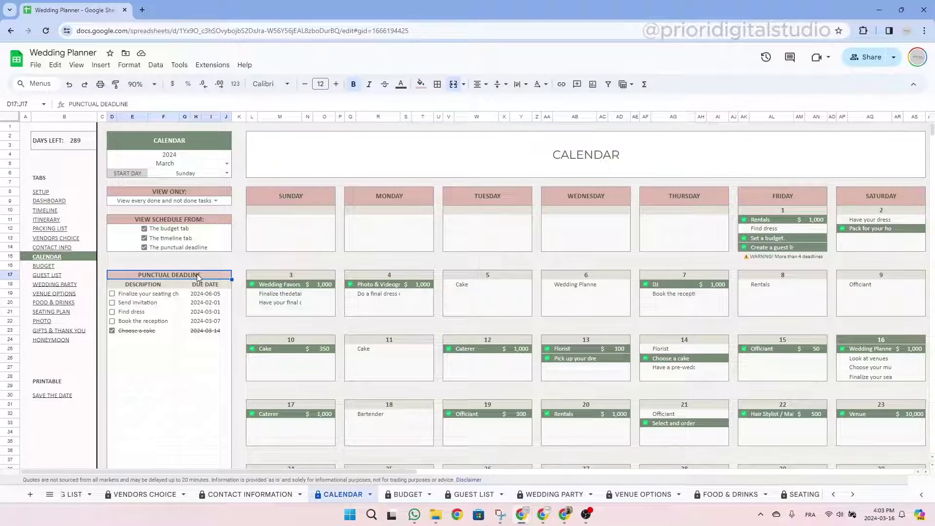
left_click_drag(198, 277, 191, 386)
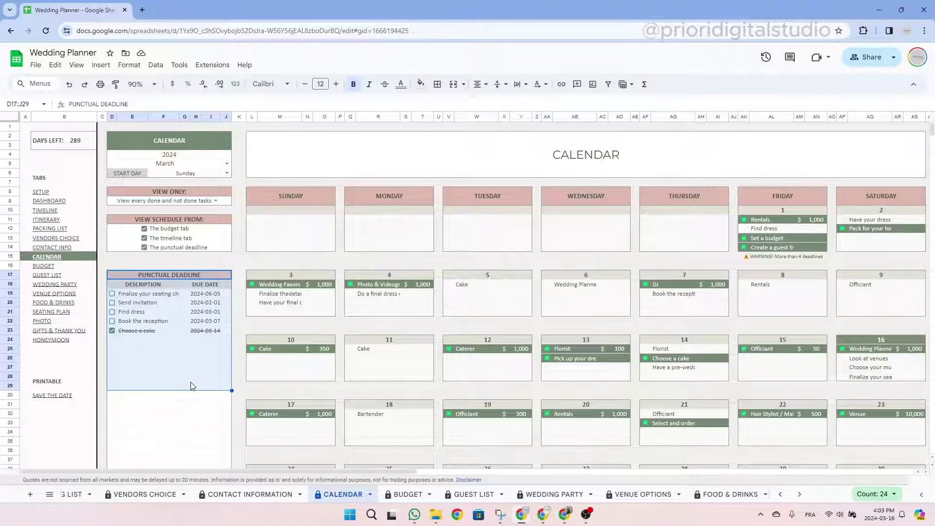
left_click(210, 285)
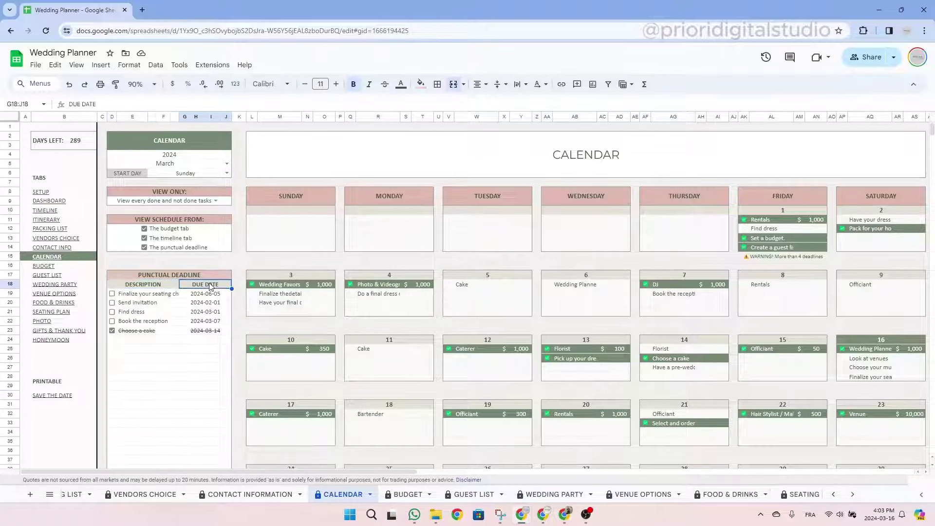
left_click(112, 312)
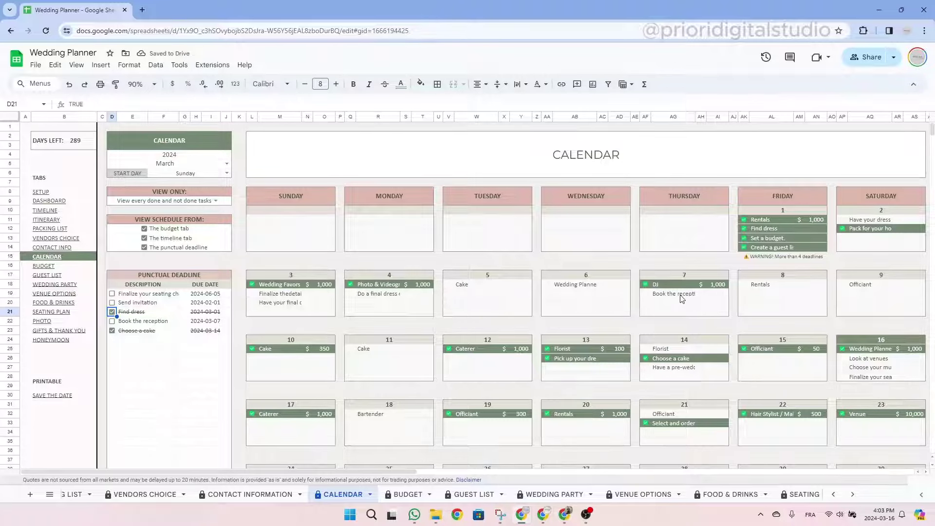
left_click(112, 322)
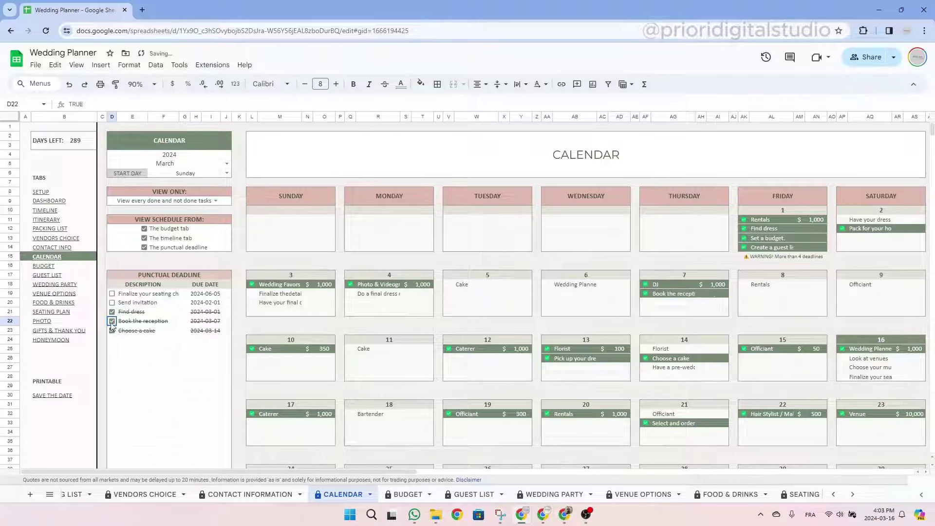
left_click(189, 372)
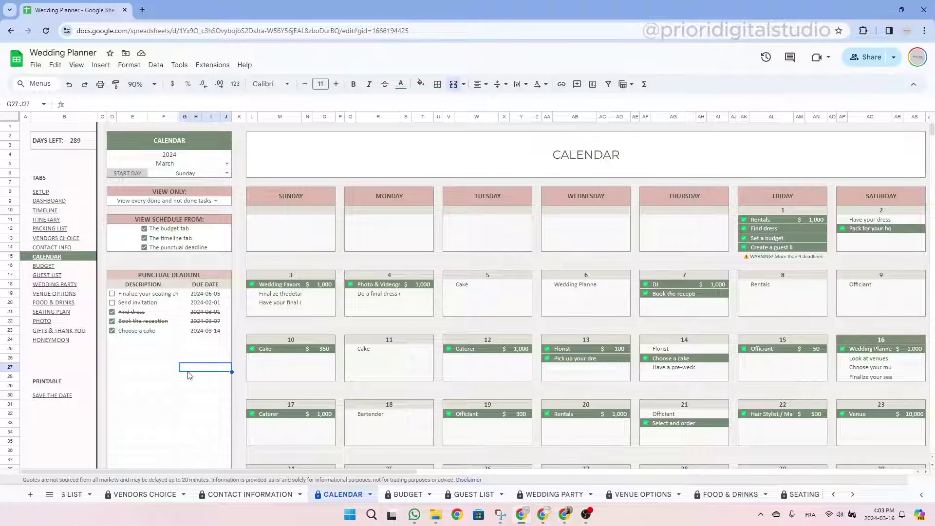
left_click_drag(203, 197, 204, 249)
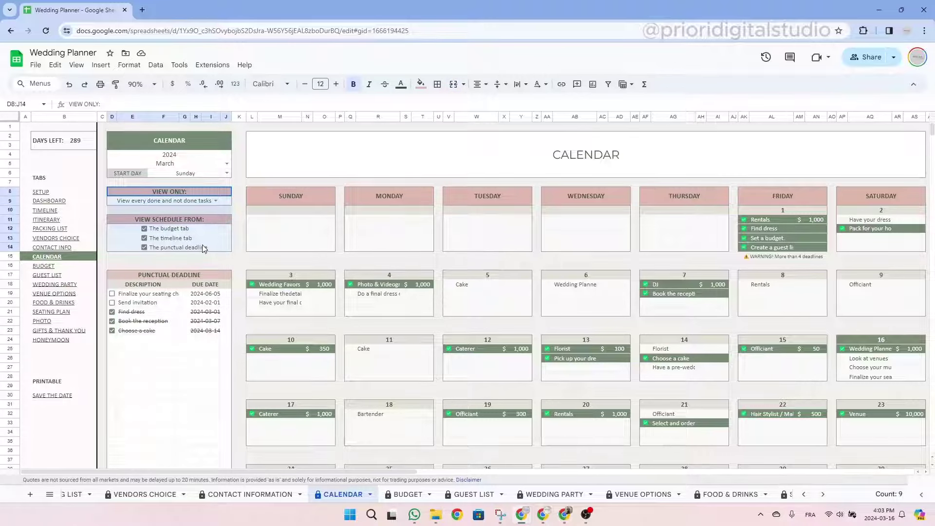
Switch VIEW ONLY to Not Done tasks, then Done tasks, then every done and not done task
left_click(238, 214)
left_click(217, 201)
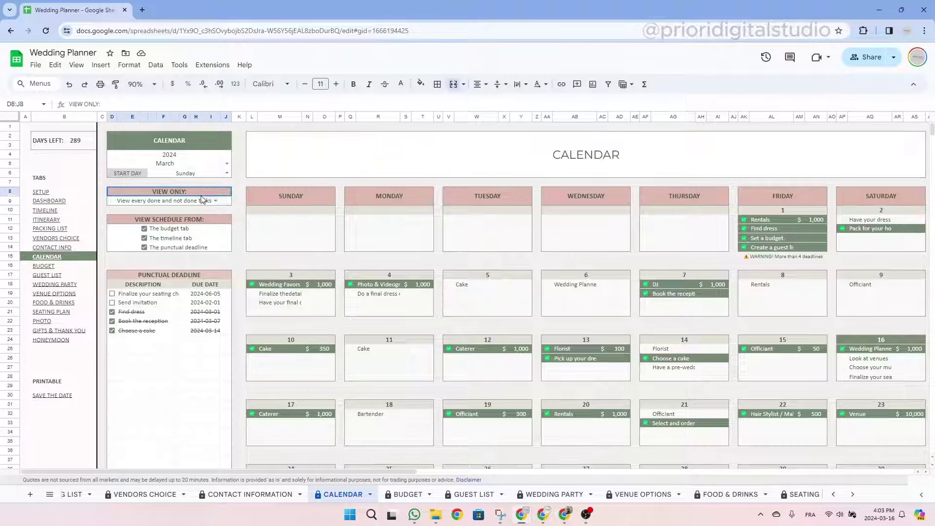
left_click(217, 202)
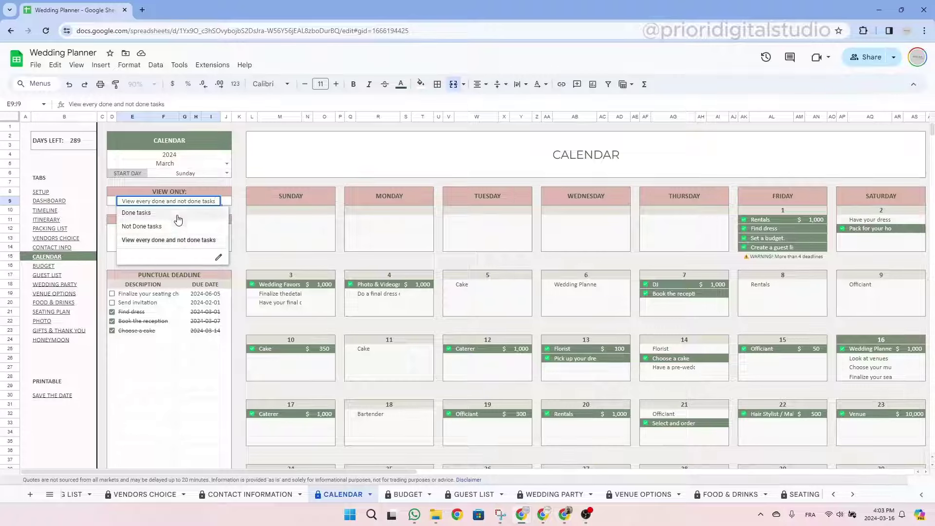
left_click(166, 230)
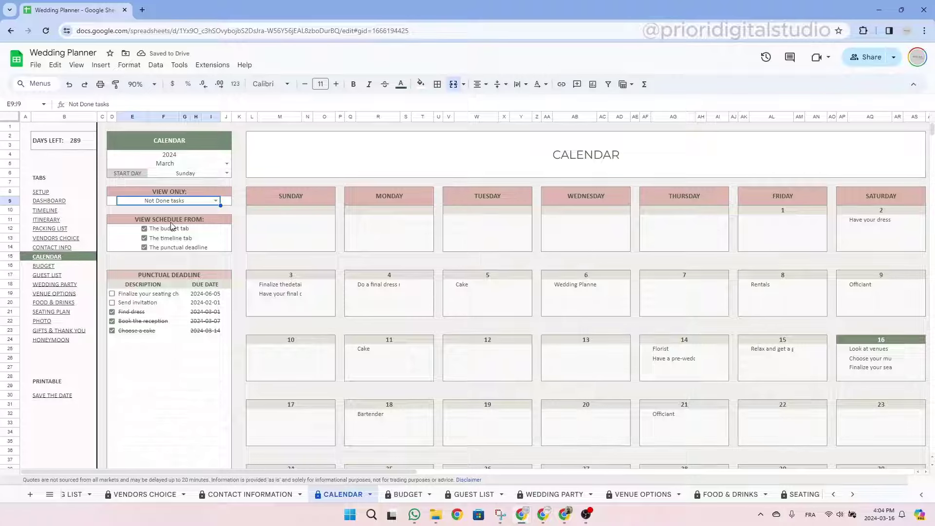
double_click(214, 200)
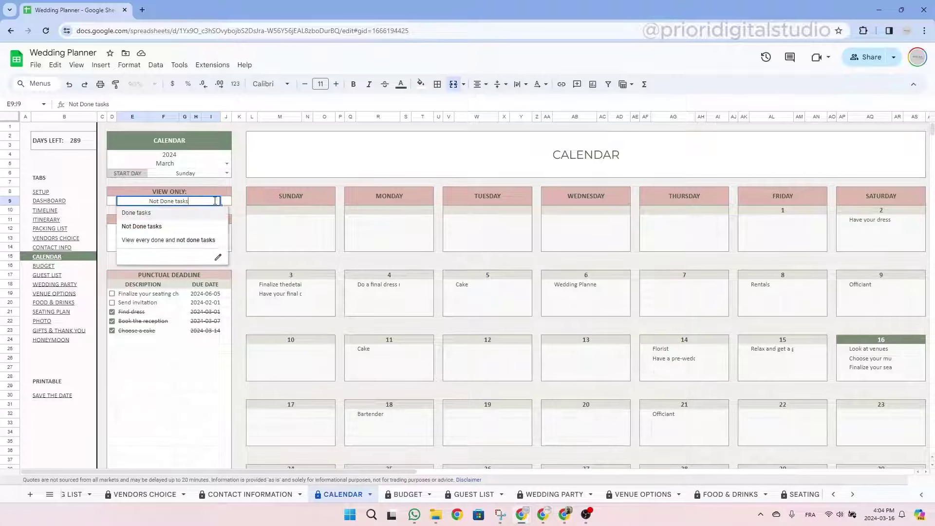
left_click(174, 214)
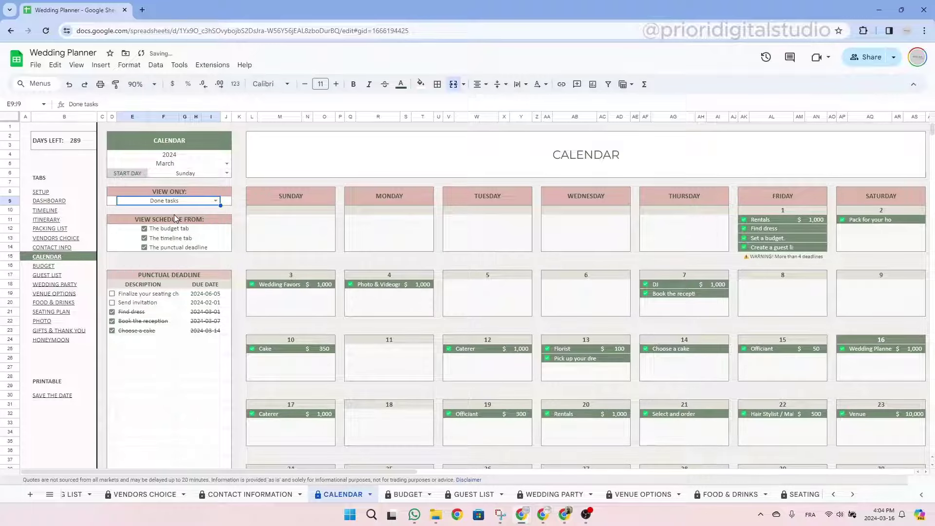
left_click(216, 202)
left_click(190, 243)
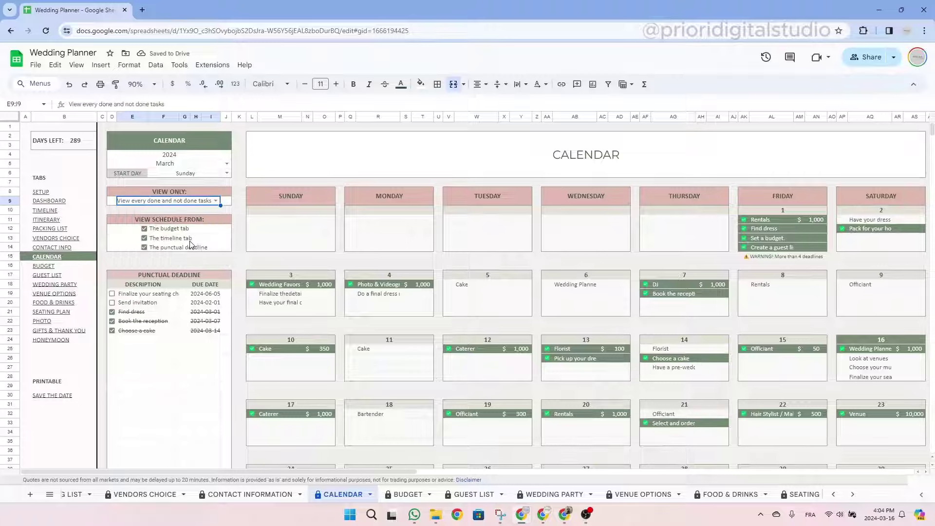
Inspect the View Schedule From sources, their warning formula and the Punctual Deadline block
left_click_drag(190, 219, 194, 250)
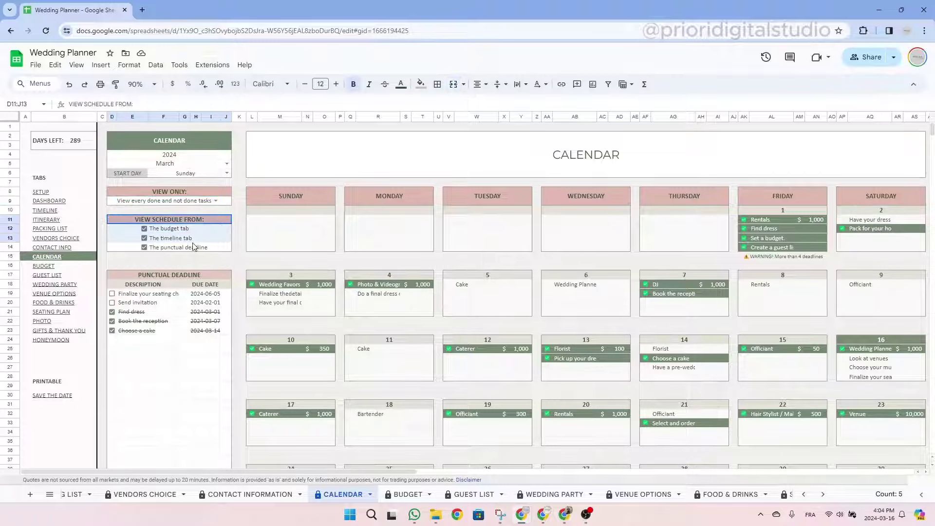
left_click(194, 258)
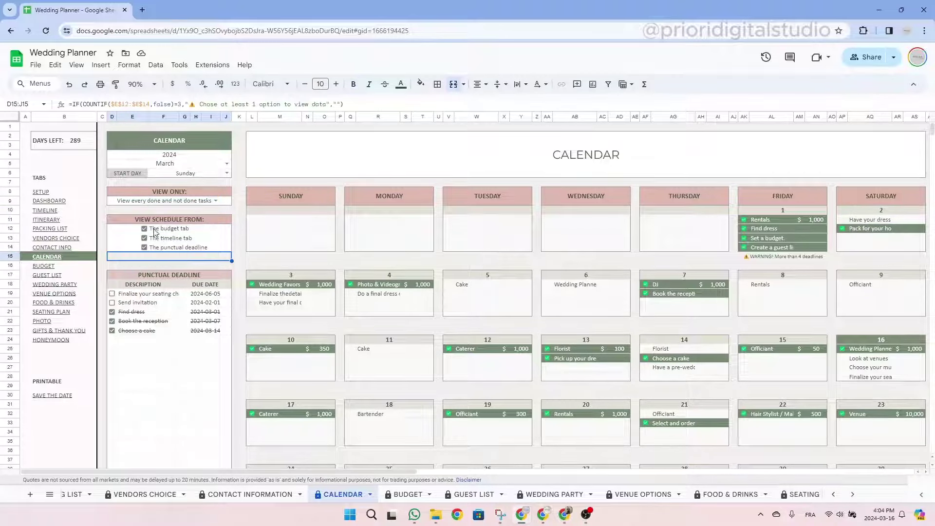
left_click(165, 240)
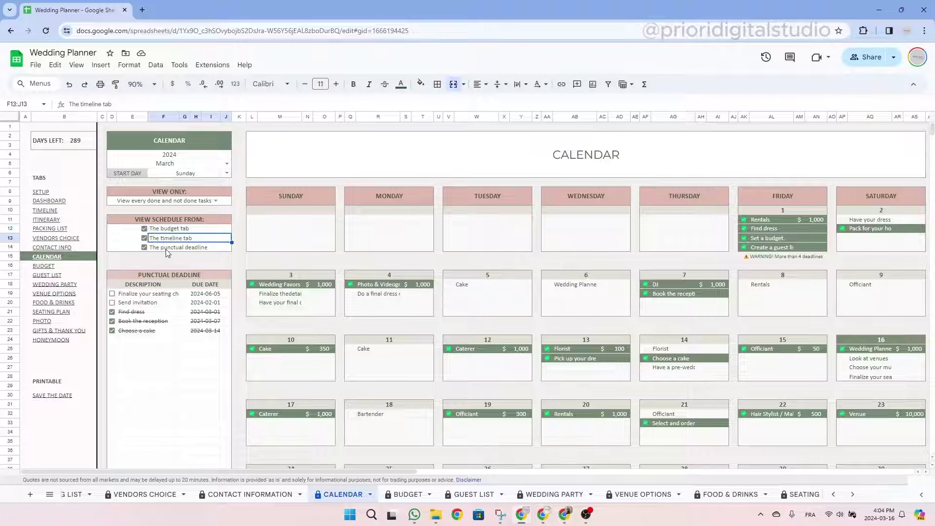
left_click_drag(164, 276, 168, 363)
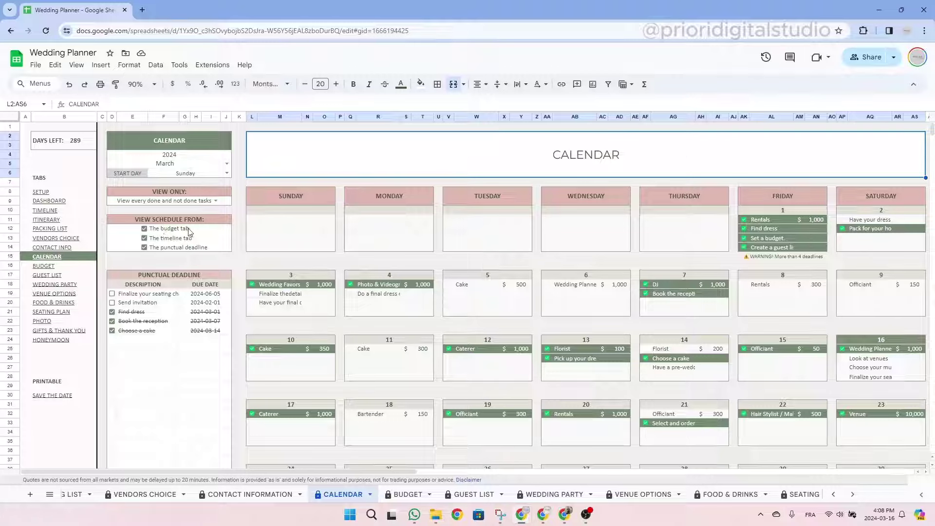
Set VIEW ONLY to not done tasks and hide timeline and punctual deadline items
left_click(216, 203)
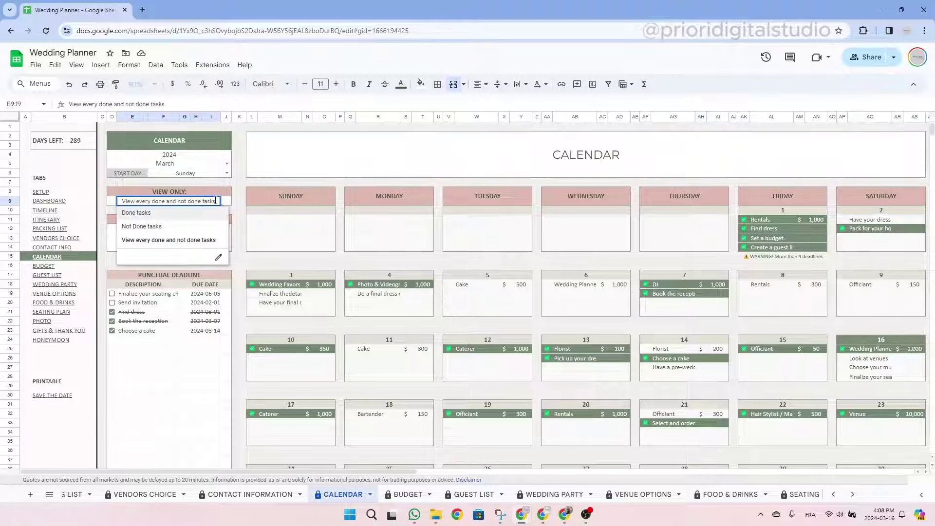
left_click(149, 228)
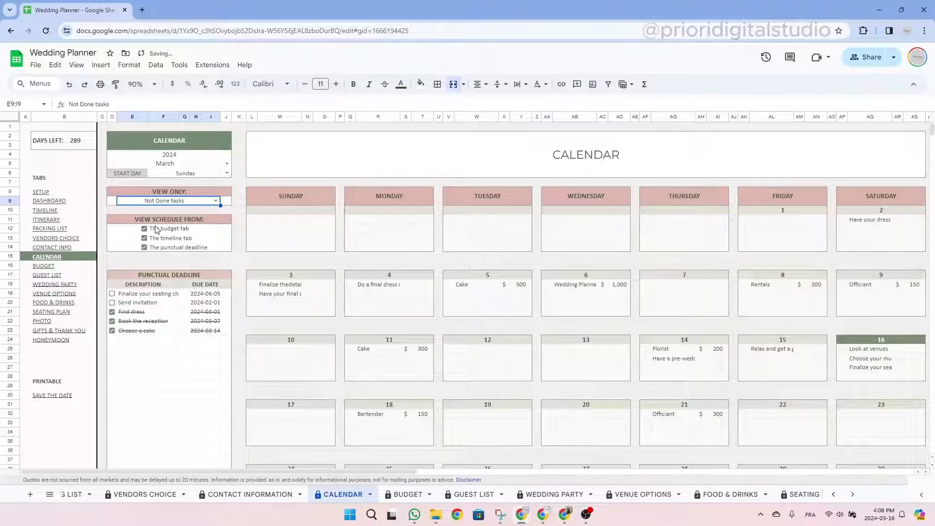
left_click(183, 229)
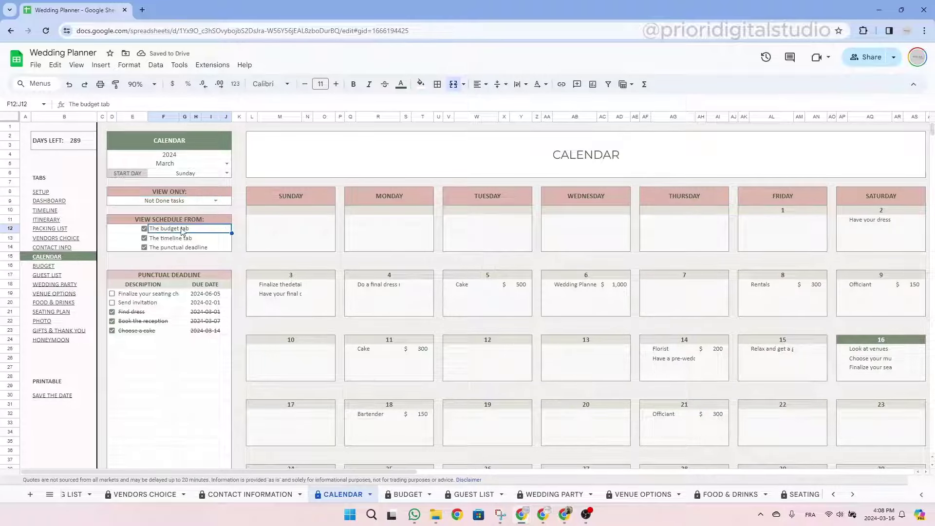
left_click(144, 238)
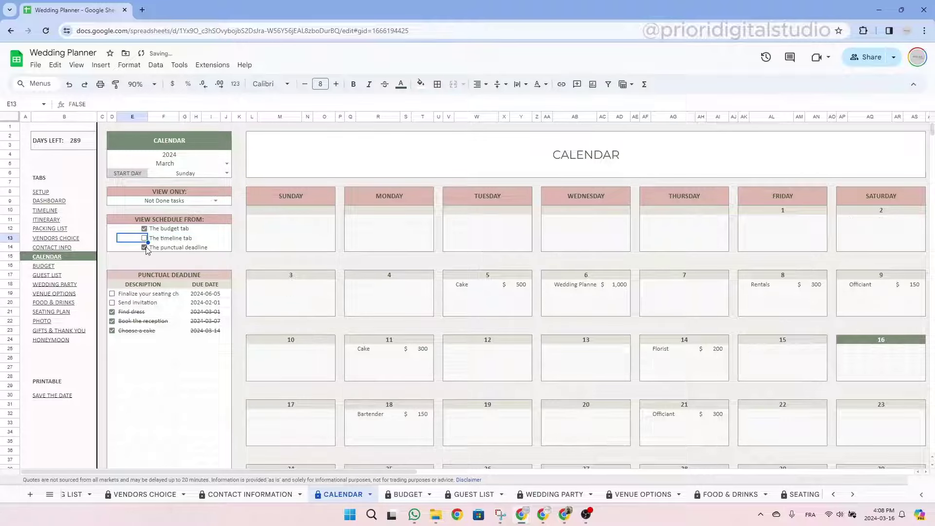
left_click(145, 247)
left_click(205, 248)
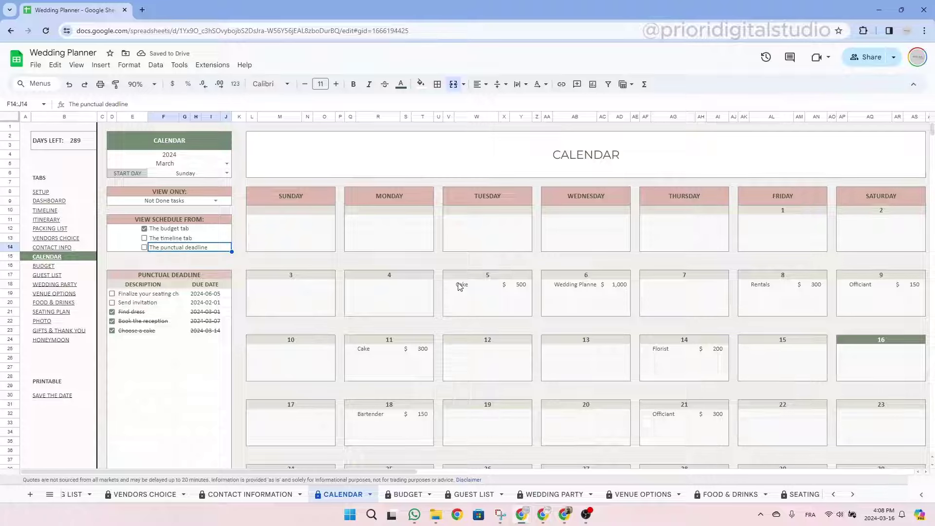
Inspect the Cake and Rentals entry formulas, then uncheck 'The budget tab' source
left_click(469, 287)
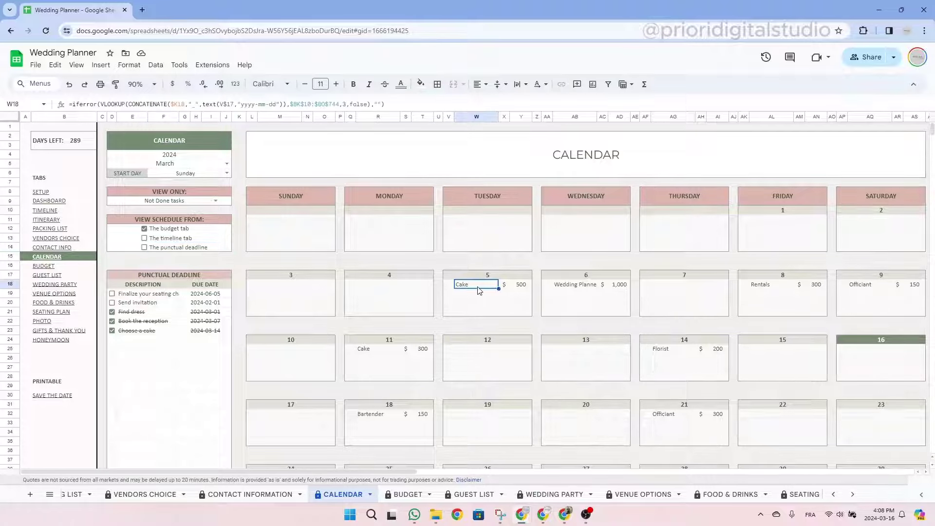
left_click(568, 288)
left_click(767, 286)
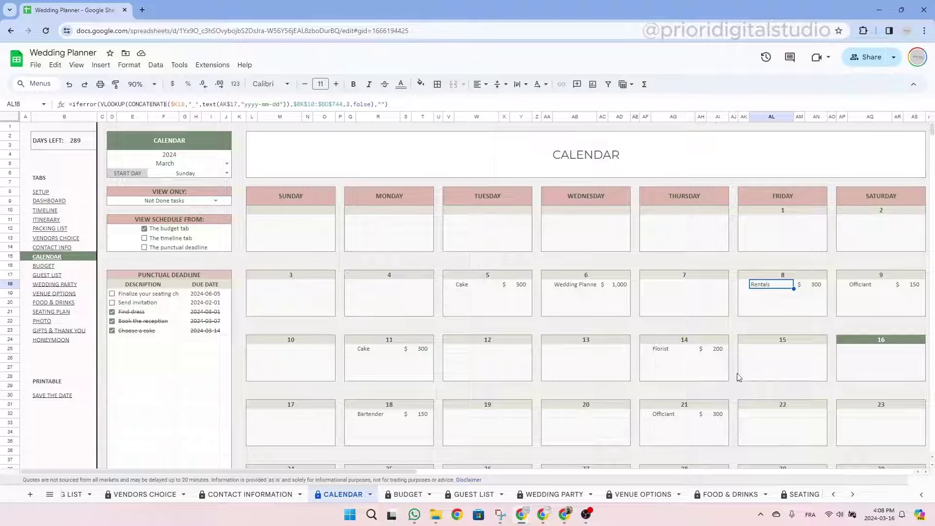
left_click(144, 229)
left_click_drag(269, 200, 923, 435)
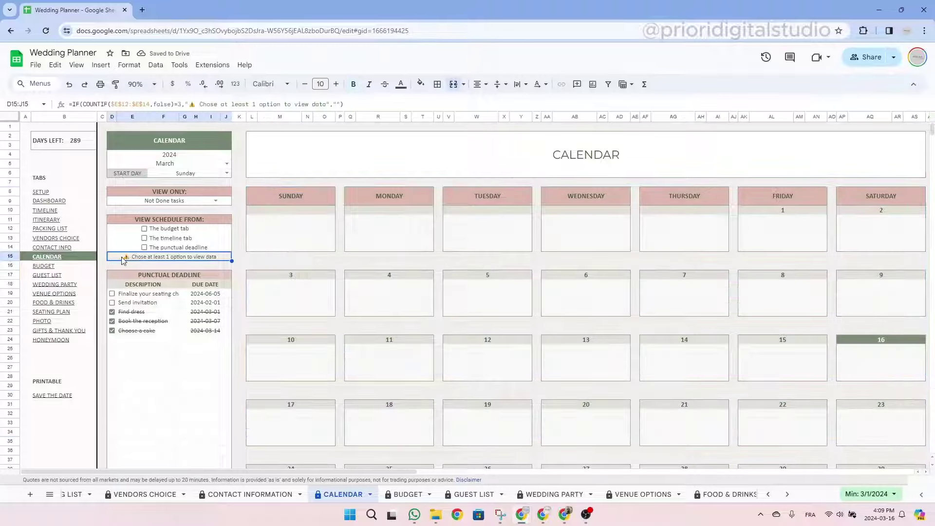
left_click(148, 259)
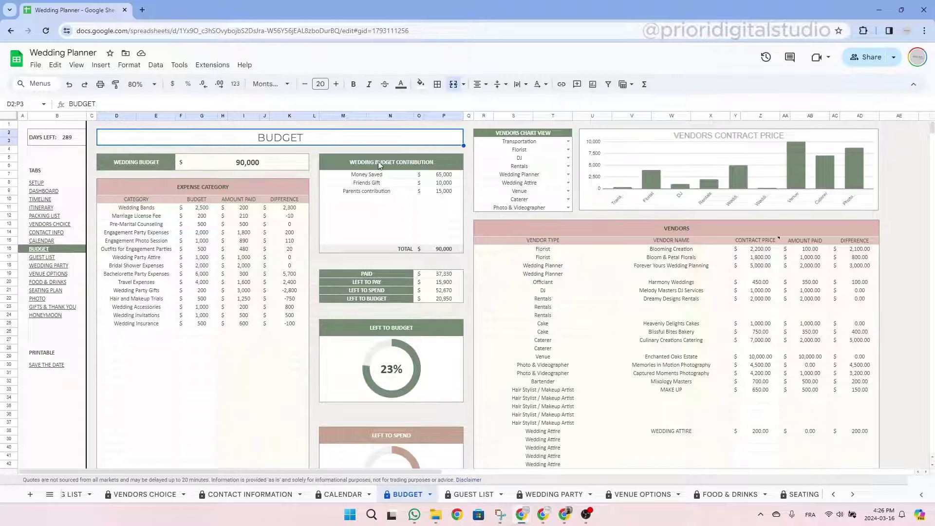
left_click_drag(382, 161, 384, 250)
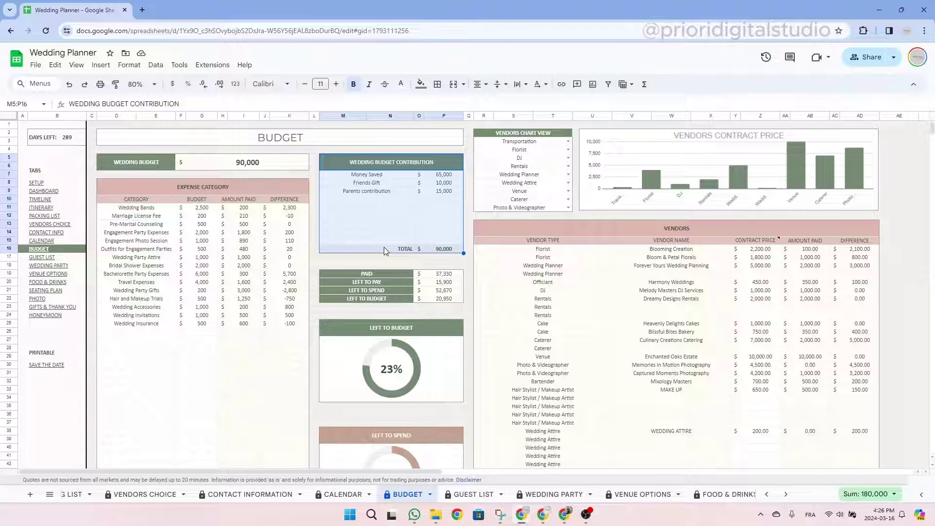
left_click(389, 179)
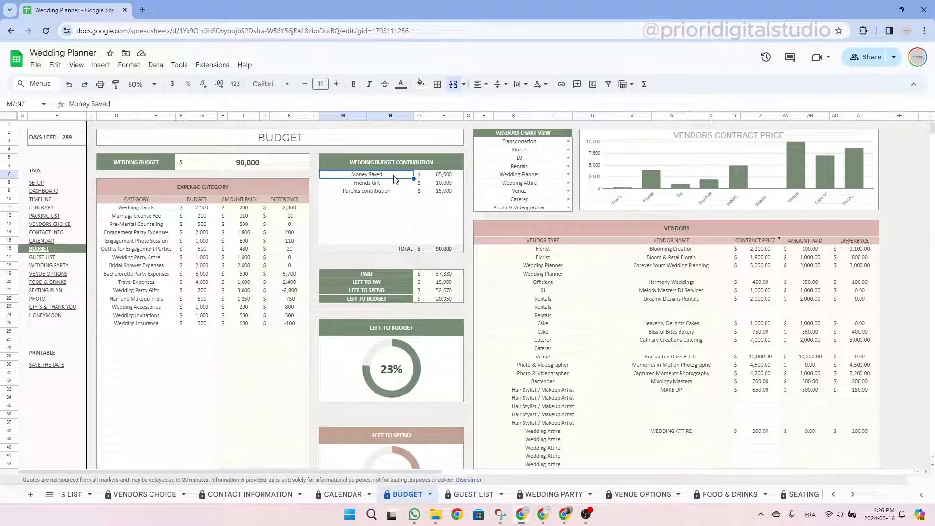
left_click_drag(411, 168, 409, 250)
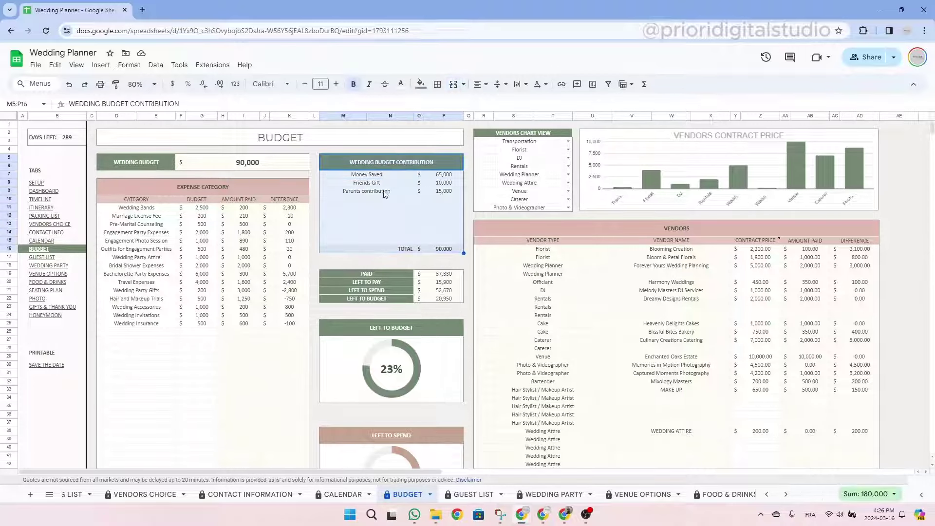
left_click(381, 193)
left_click_drag(382, 195, 382, 178)
left_click_drag(443, 175, 448, 200)
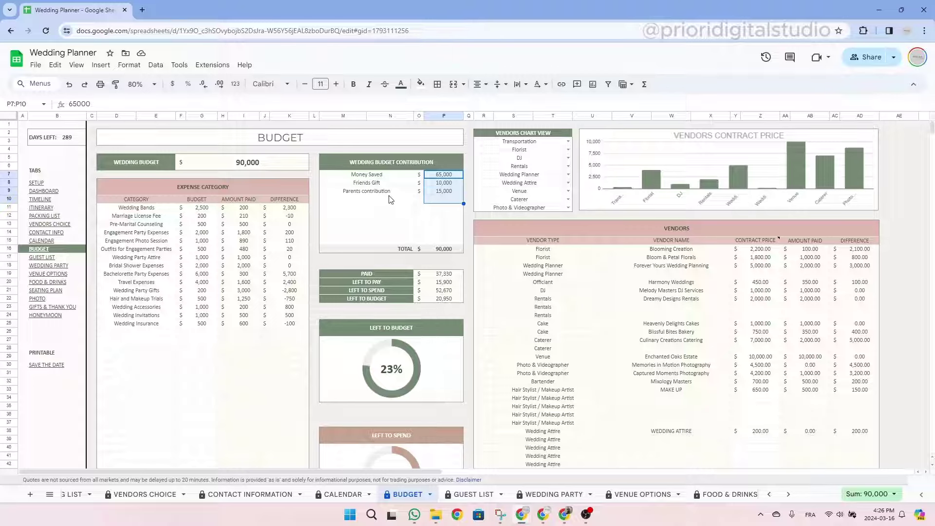
left_click(379, 177)
left_click(380, 182)
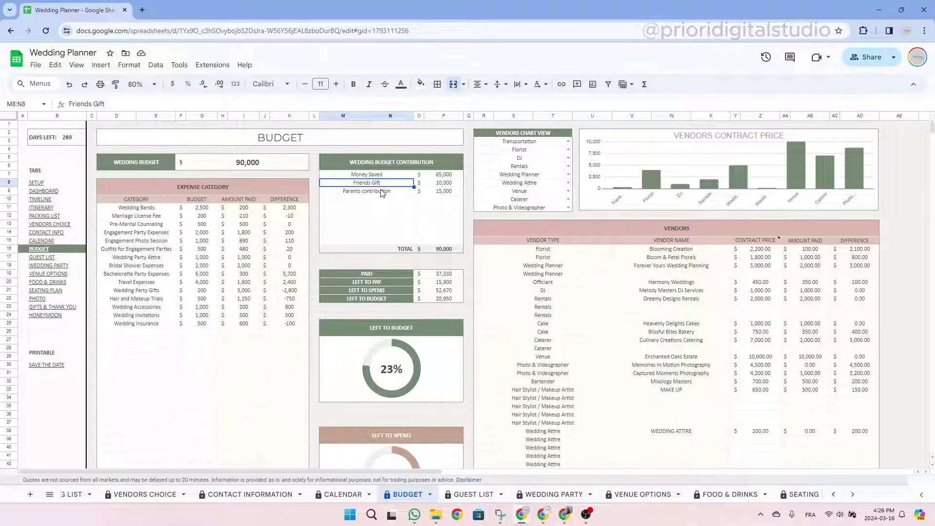
left_click(383, 192)
left_click(382, 200)
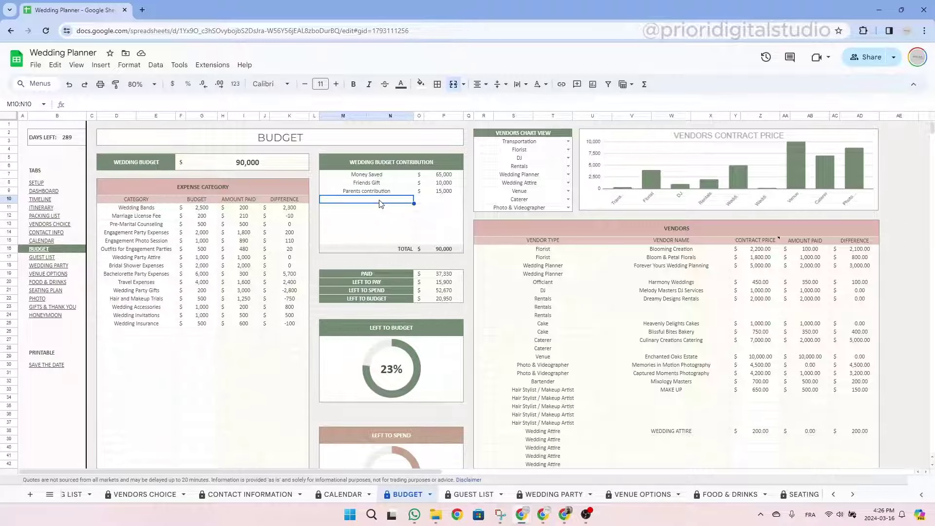
left_click(395, 165)
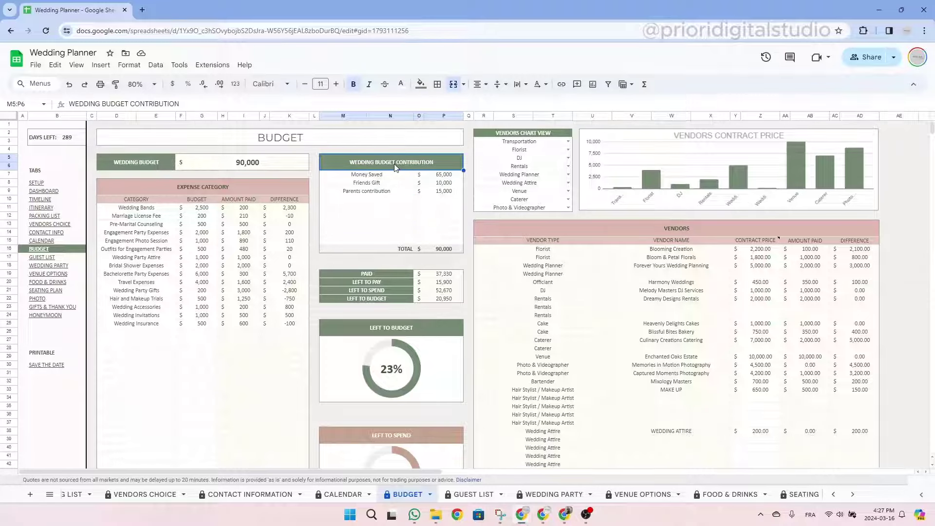
left_click_drag(236, 189, 223, 337)
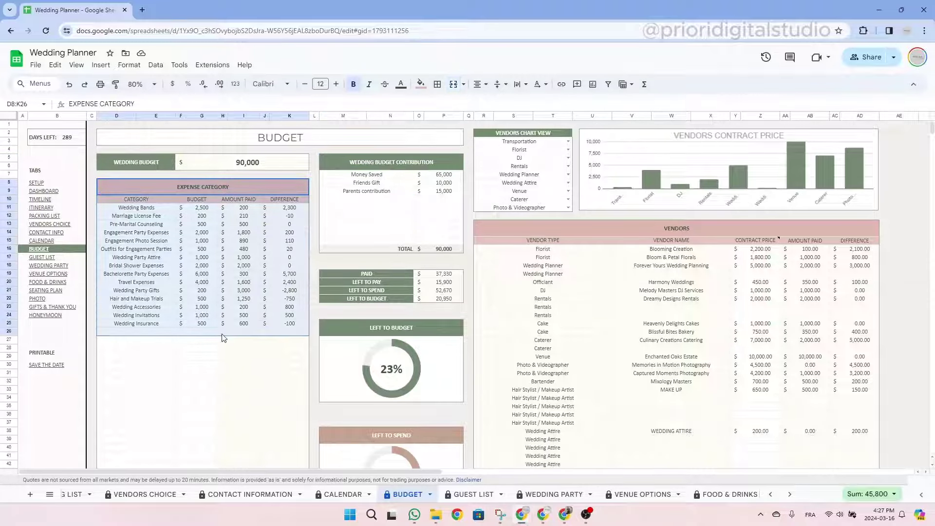
Review the Expense Category table's category, budget, amount paid and difference columns
left_click(238, 189)
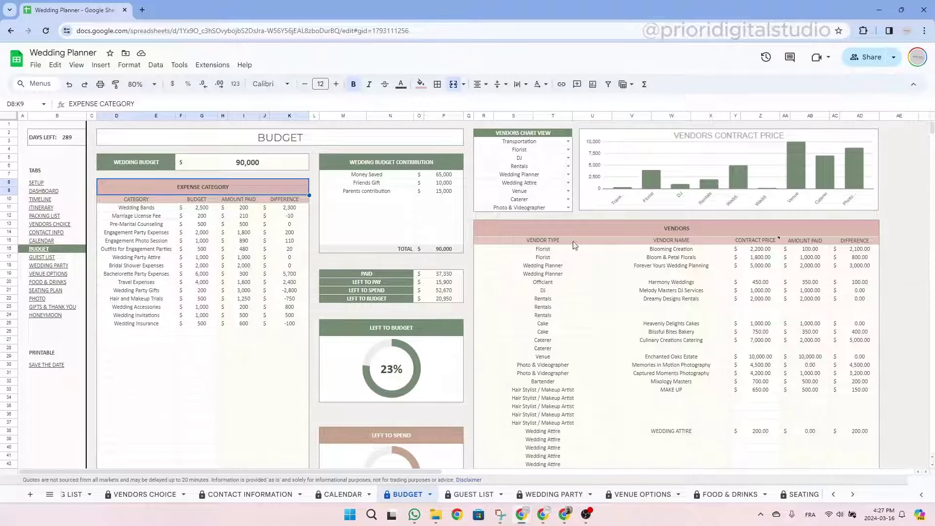
left_click(727, 229)
left_click_drag(731, 245, 729, 428)
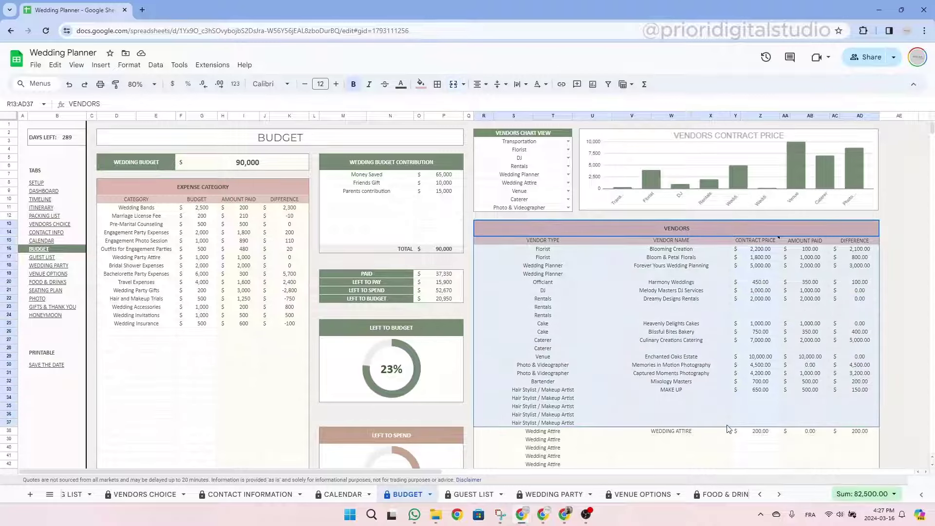
left_click(243, 189)
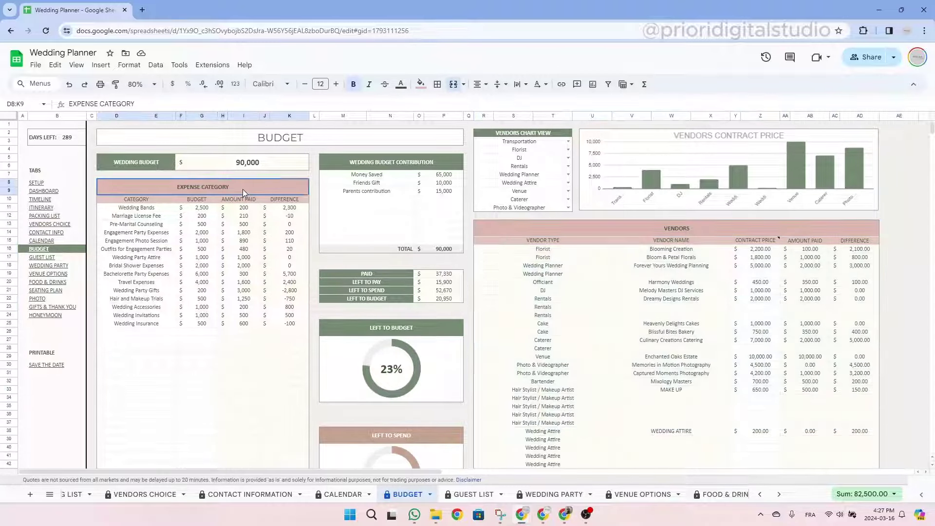
left_click(138, 201)
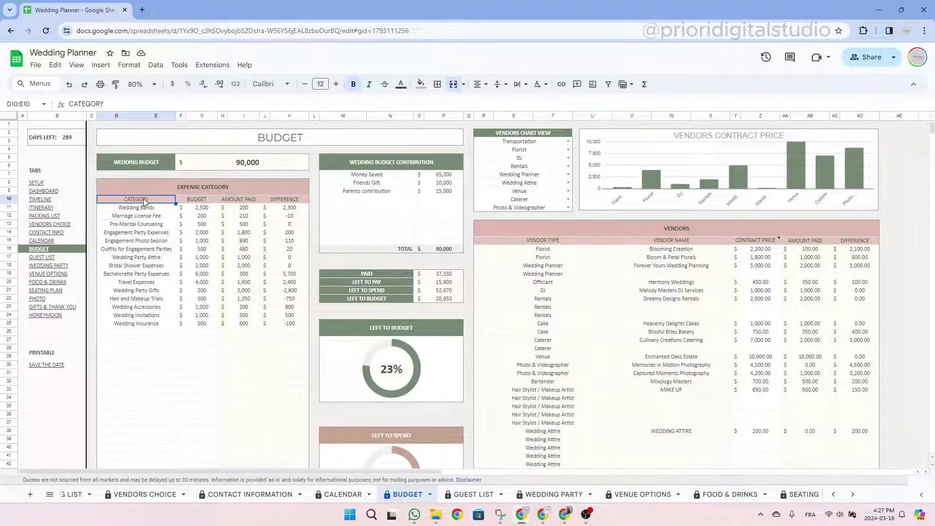
left_click(201, 204)
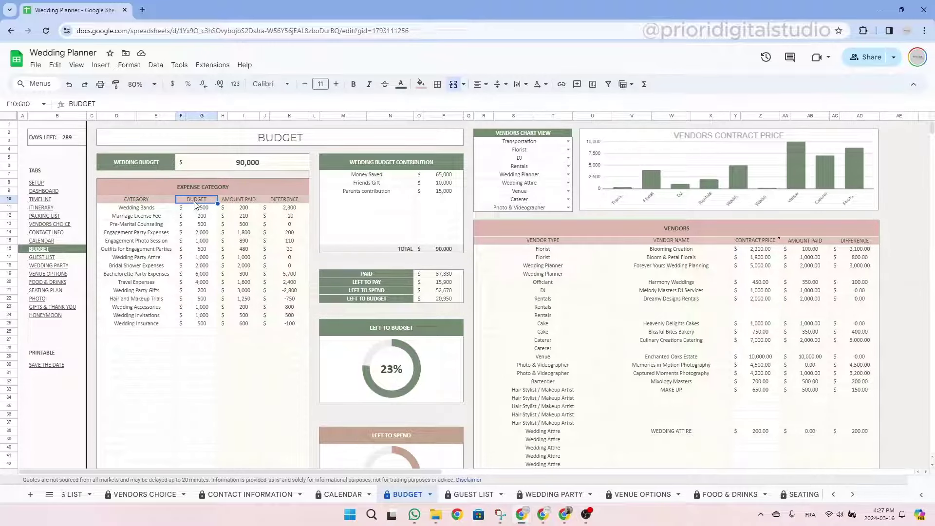
left_click(238, 203)
left_click(295, 204)
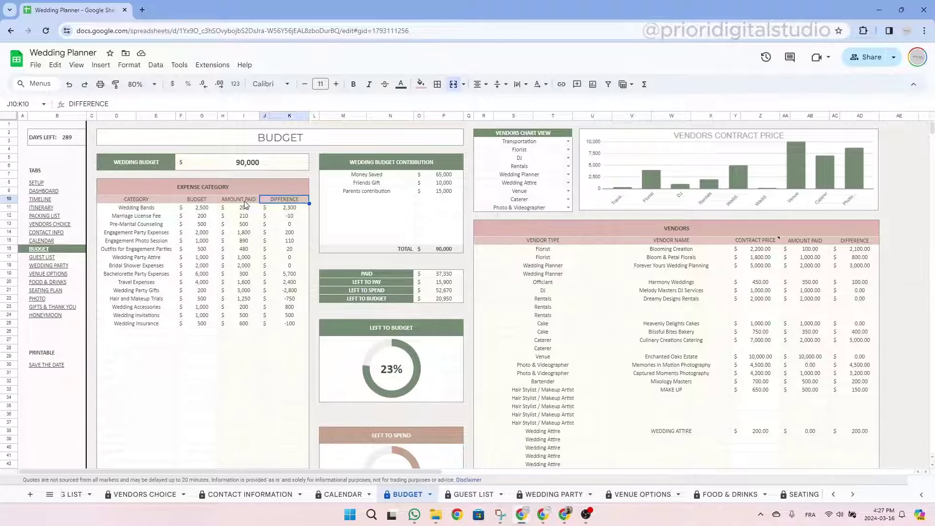
left_click_drag(244, 208, 290, 318)
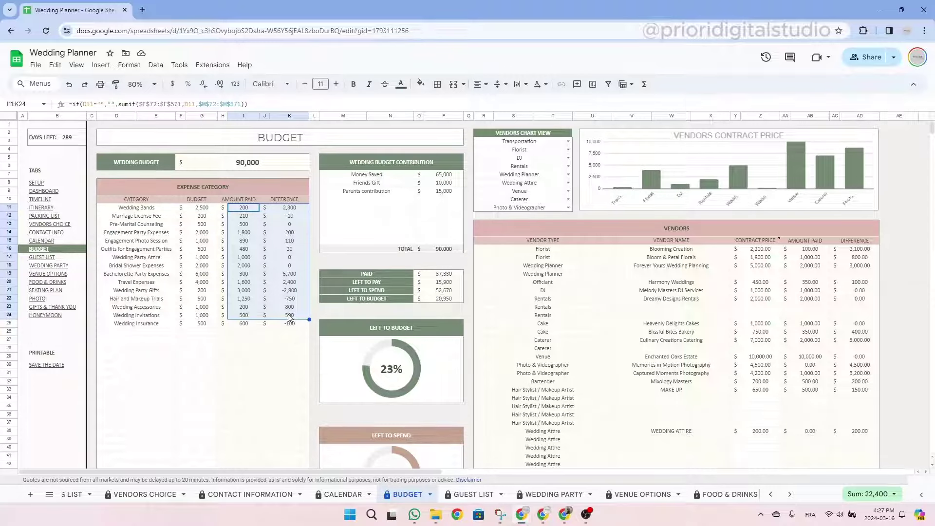
Inspect the Vendors table's contract prices and their lookup formula without changing it
left_click_drag(685, 227, 681, 422)
left_click(744, 325)
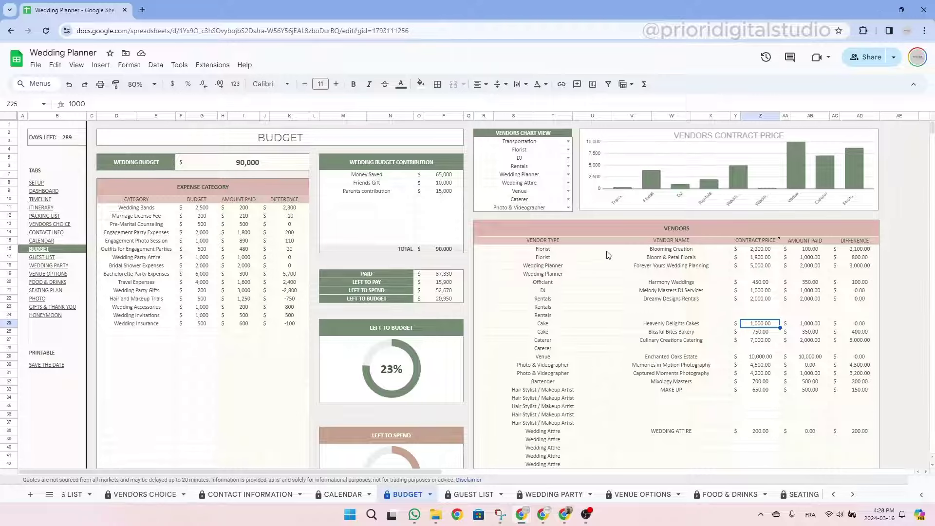
left_click(762, 242)
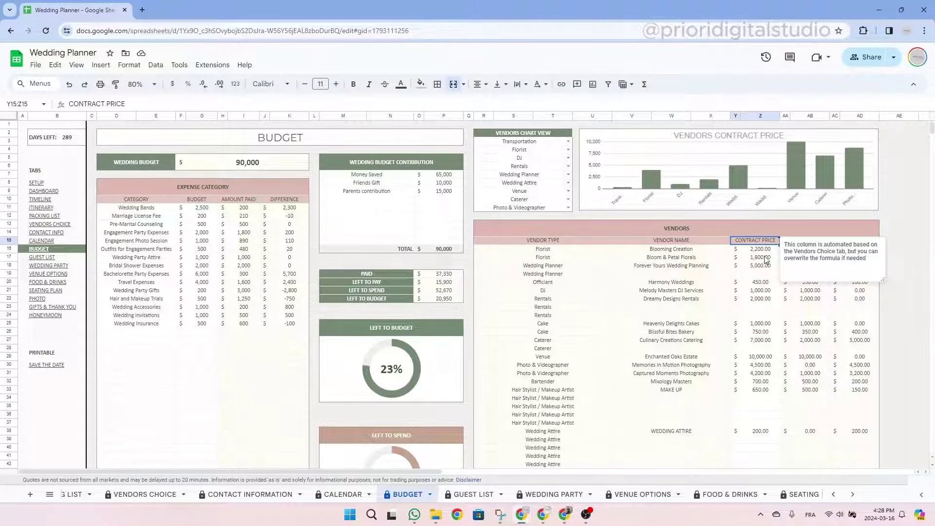
left_click_drag(763, 250, 768, 427)
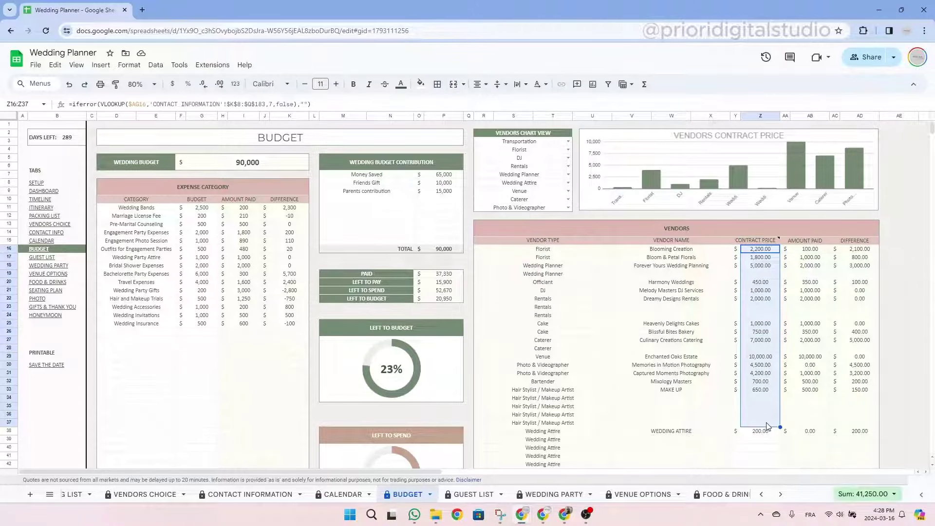
left_click(755, 287)
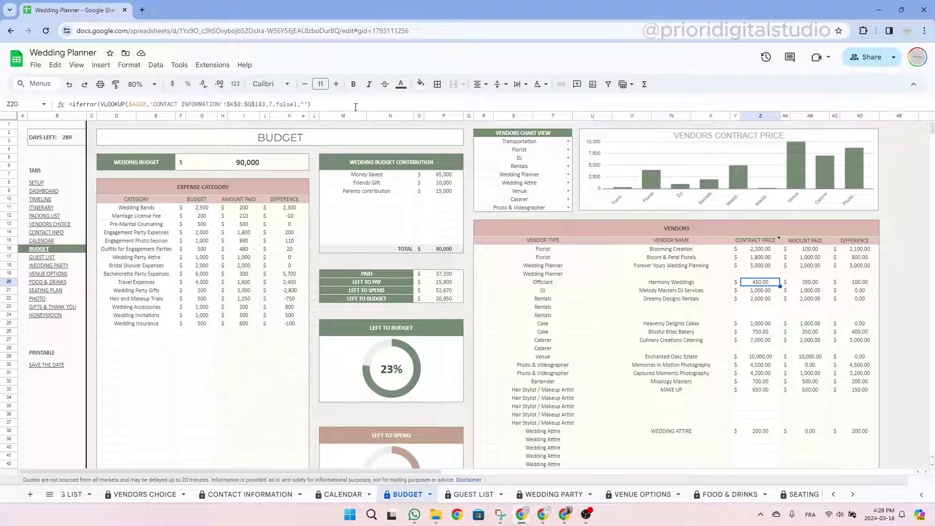
left_click_drag(310, 104, 80, 100)
key("Escape")
left_click(767, 251)
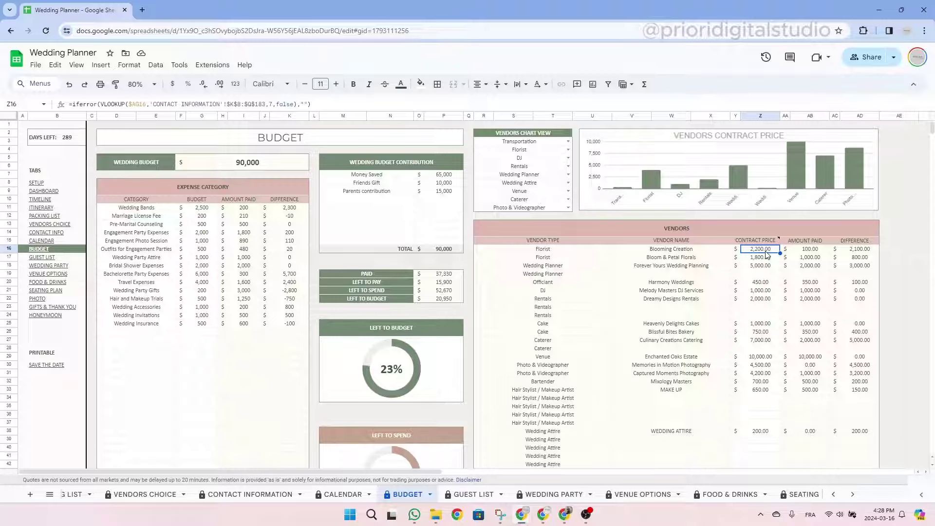
left_click(818, 242)
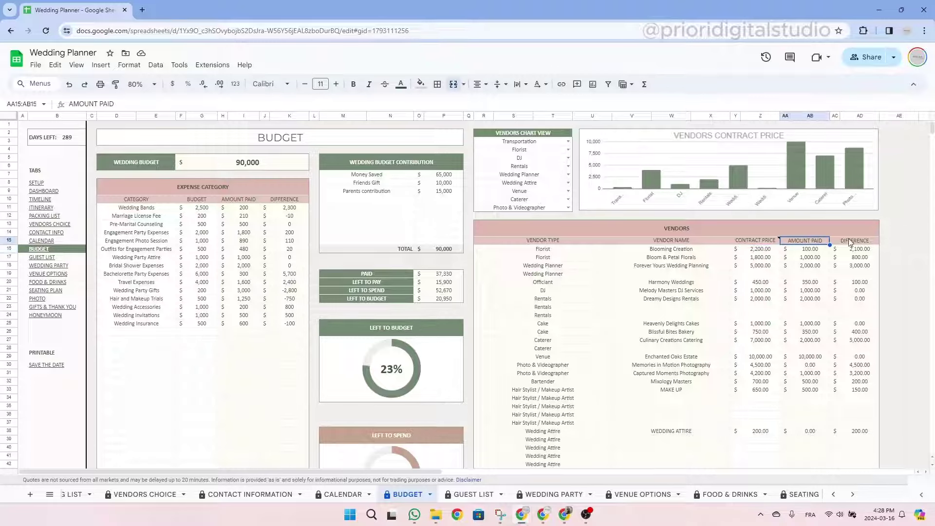
left_click(850, 242)
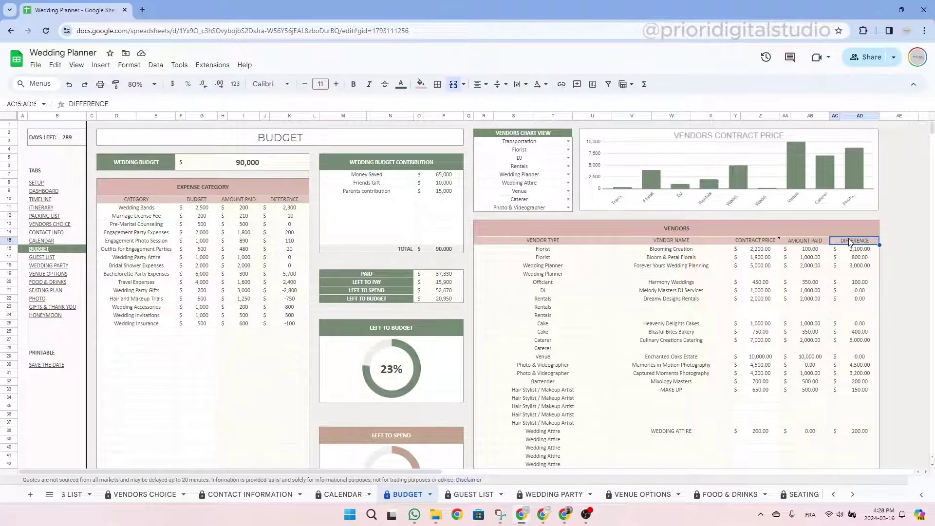
left_click(253, 190)
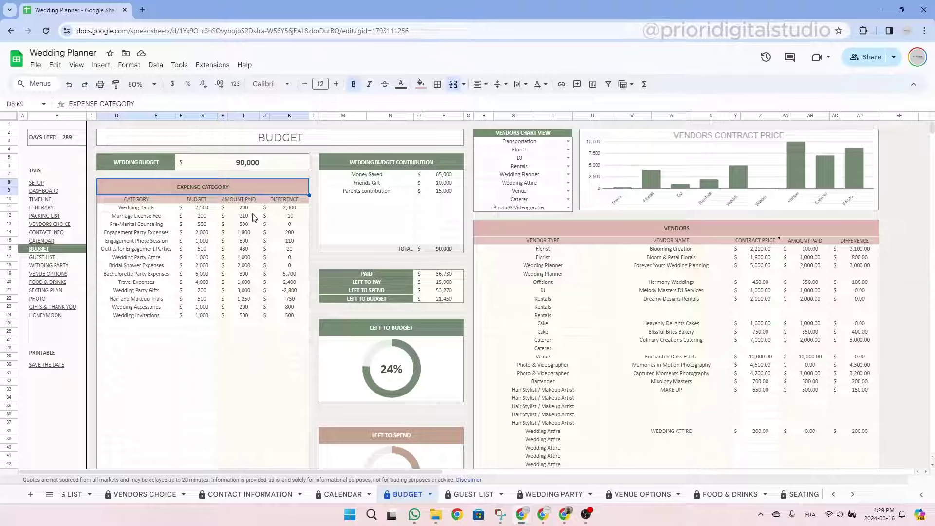
Add Wedding Insurance back as an expense category with a 500 budget
left_click(151, 199)
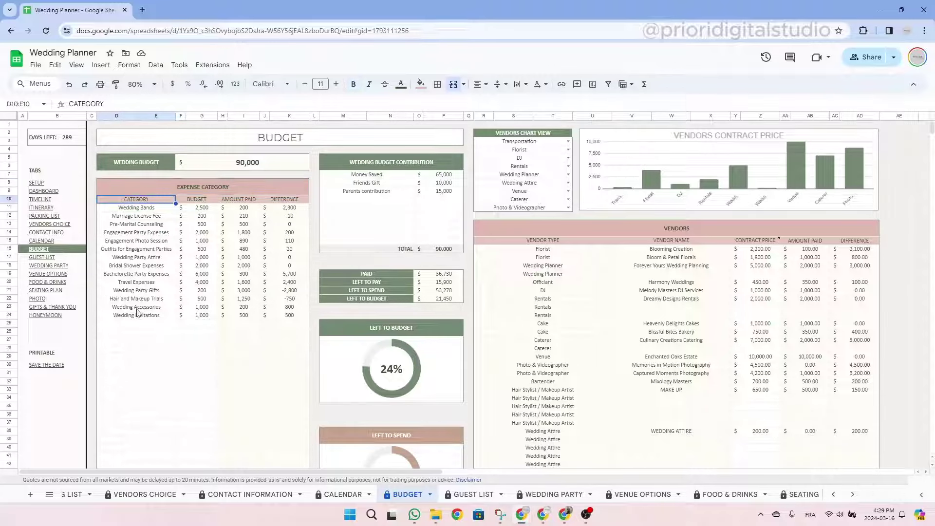
left_click(138, 324)
type("Wedd")
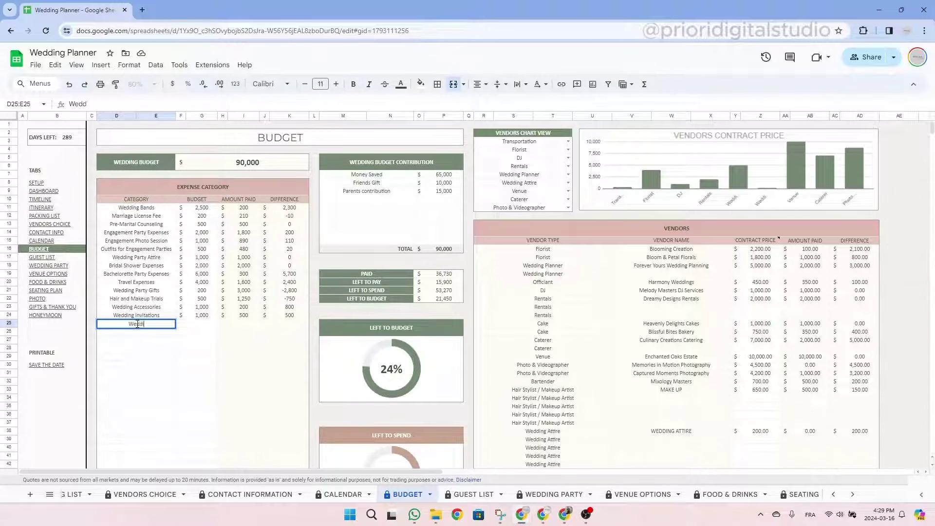
type("ing Insurance")
left_click(195, 325)
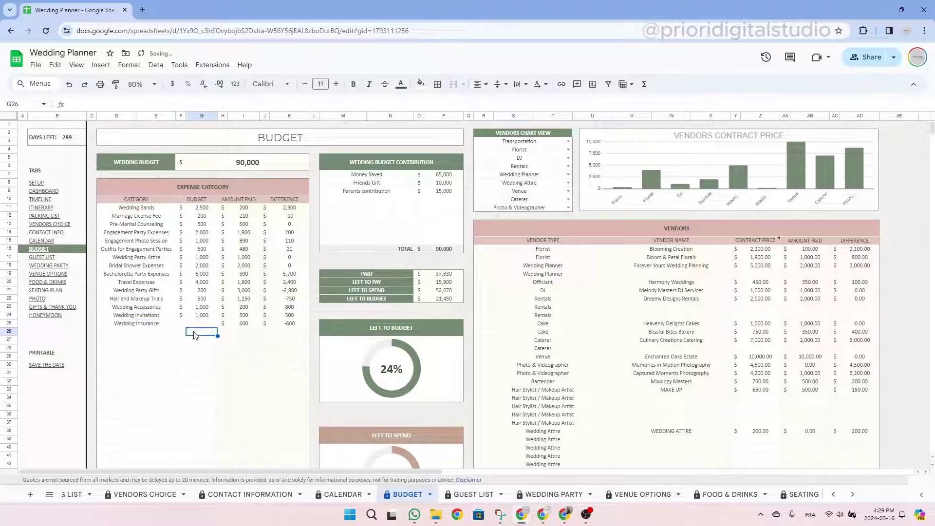
type("500")
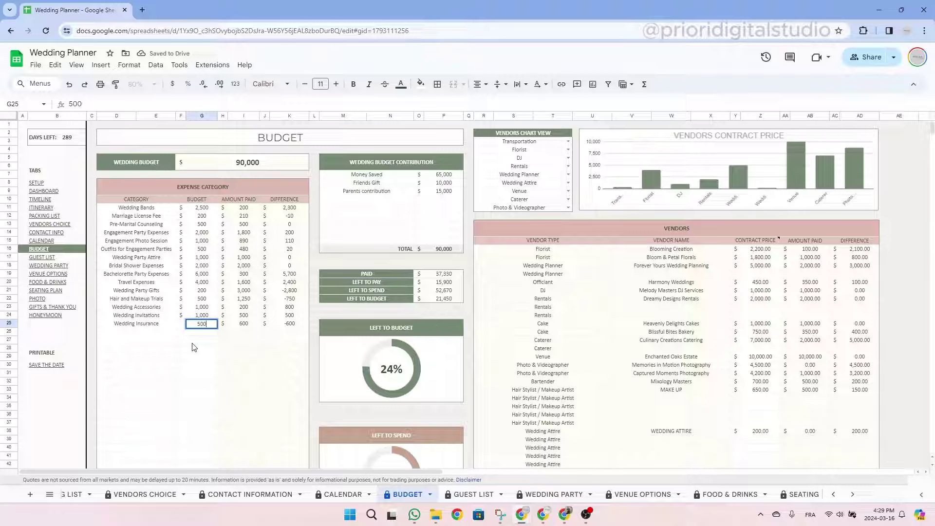
key("Return")
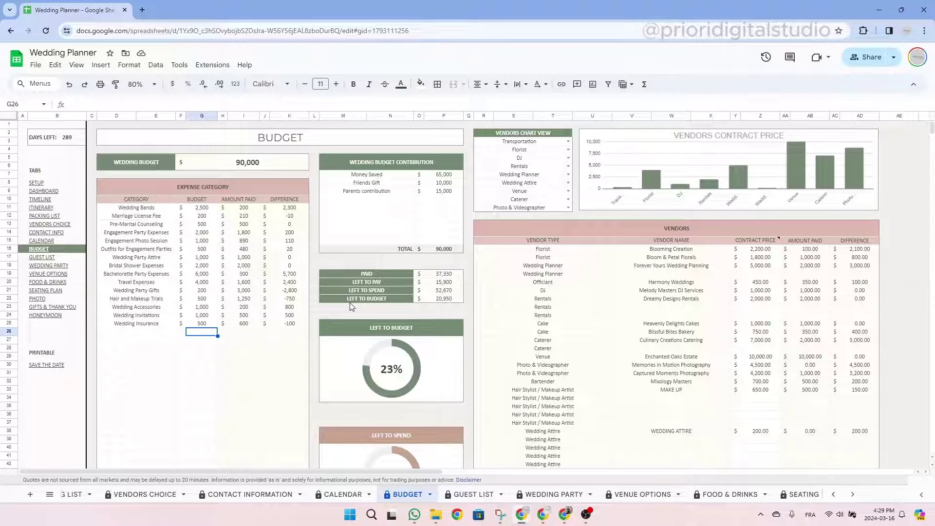
Read the Expense Tracking note, its $14,530.00 total formula, and the Vendors Payment Tracker heading
scroll(351, 303, "down", 10)
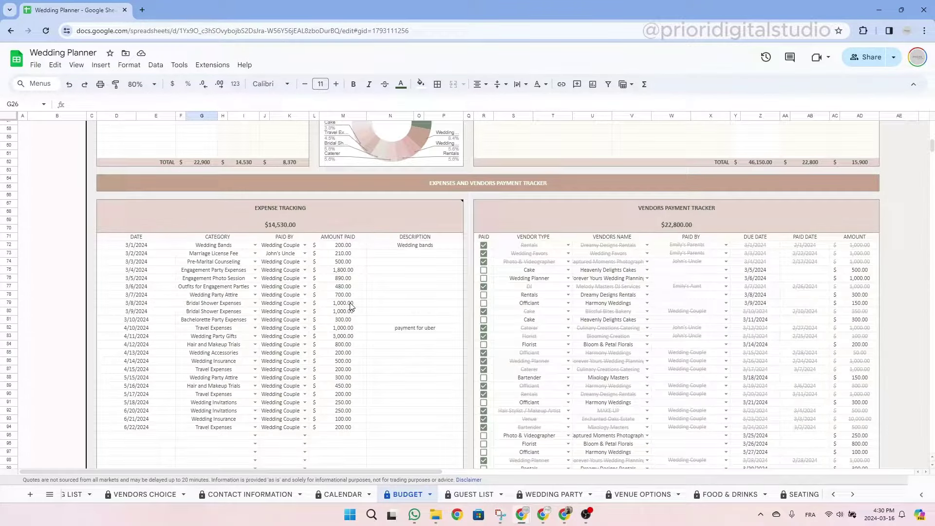
left_click(324, 209)
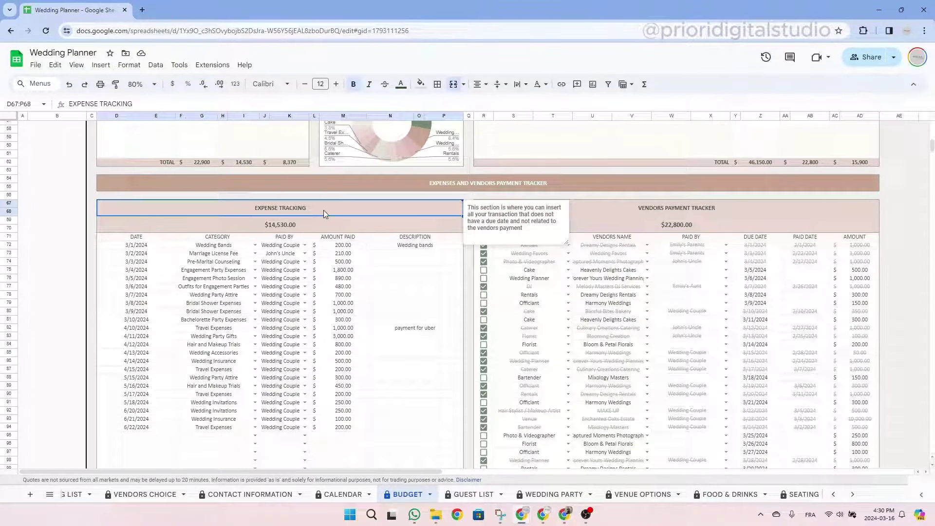
left_click(654, 208)
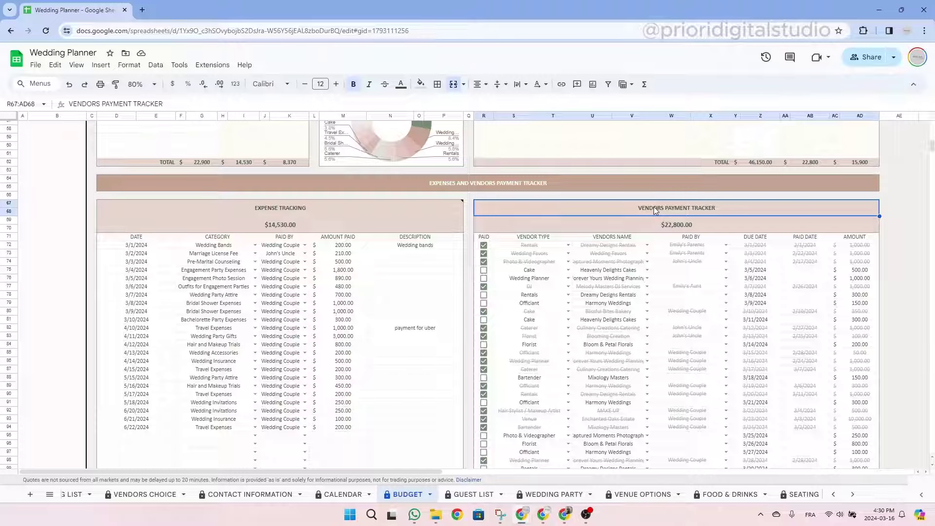
left_click(291, 211)
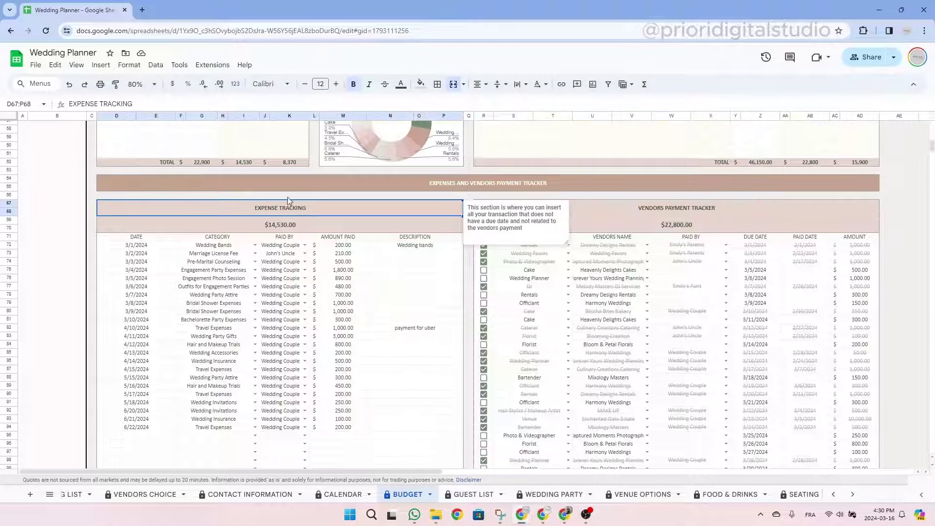
left_click(371, 224)
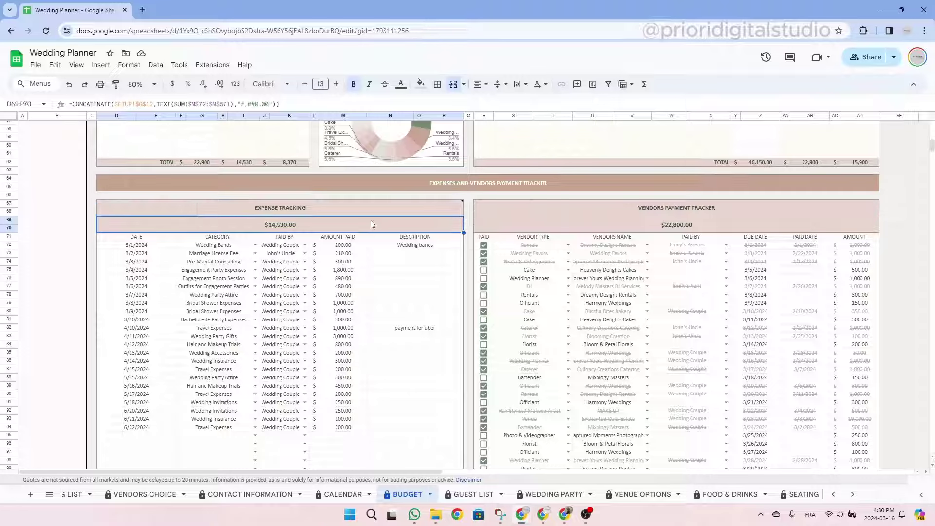
left_click(678, 213)
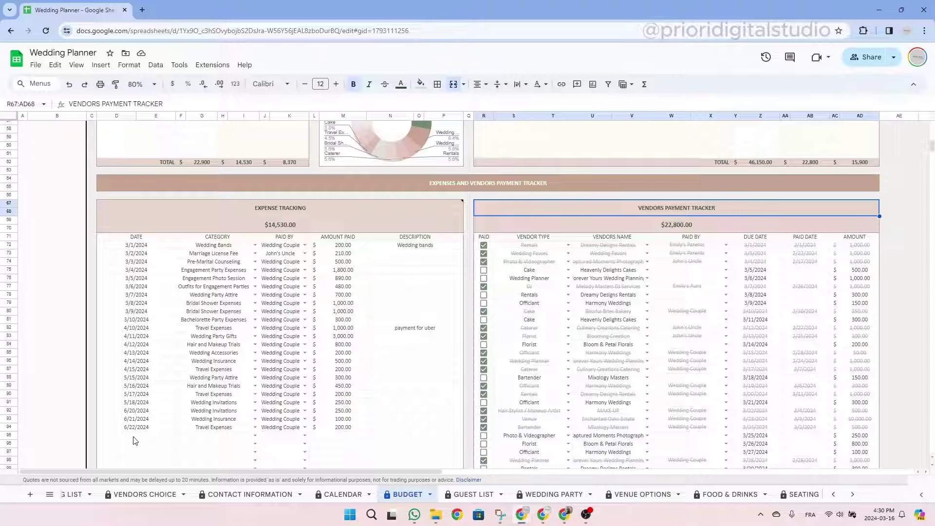
Review the Category, Paid By, Amount Paid and Description headings, then select the next empty date cell
left_click(197, 243)
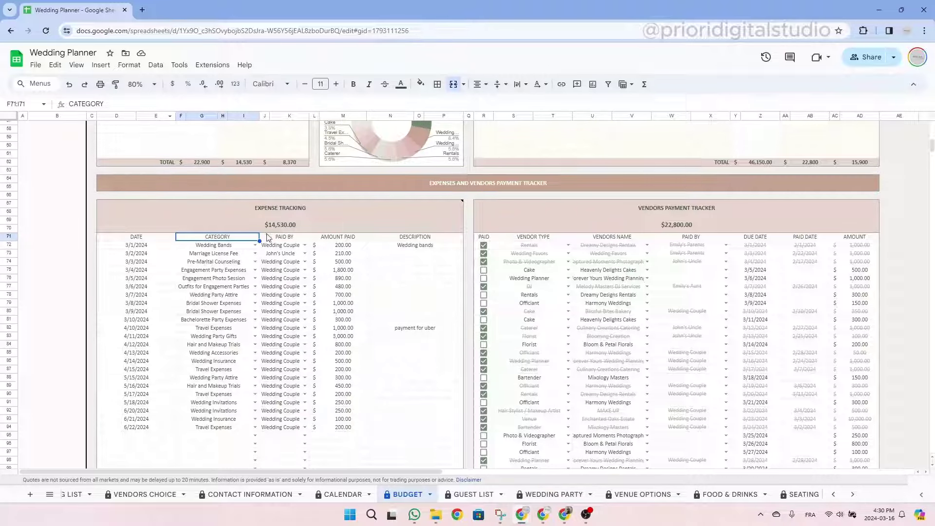
left_click(288, 239)
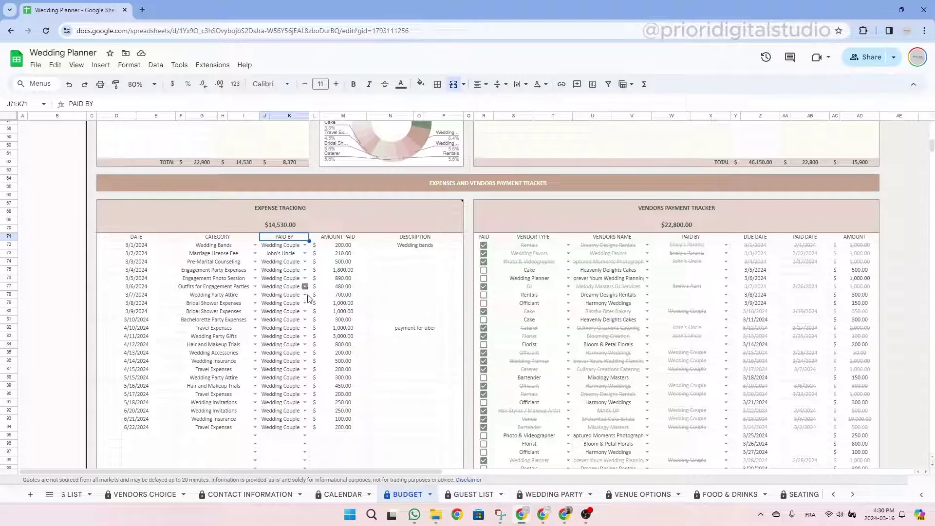
left_click(340, 238)
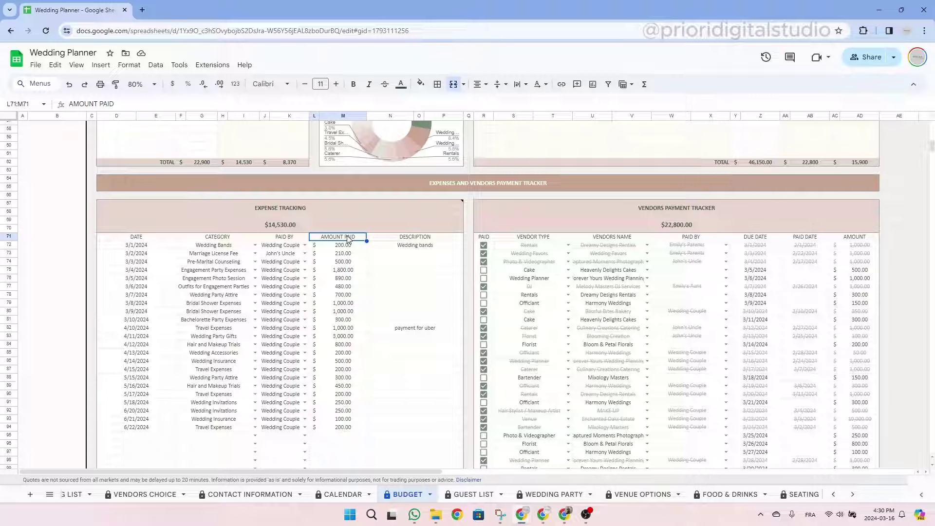
left_click(396, 241)
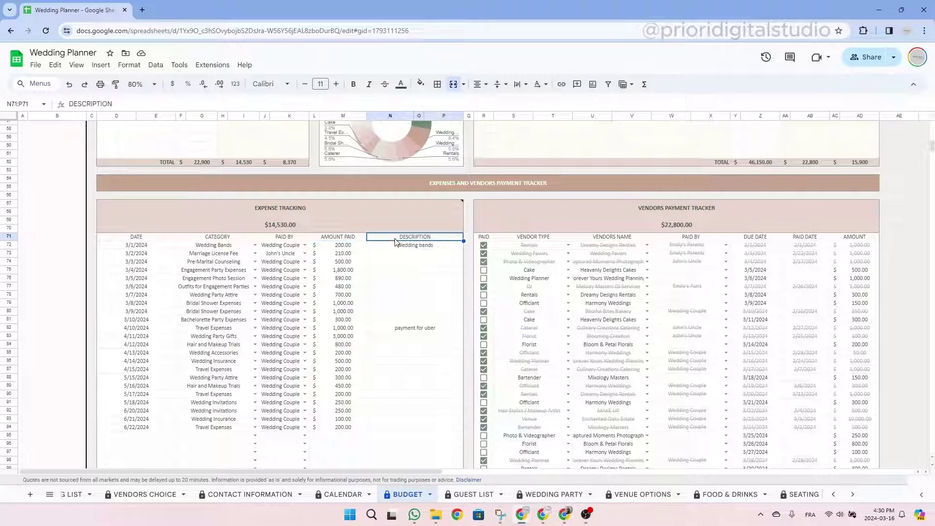
left_click(155, 436)
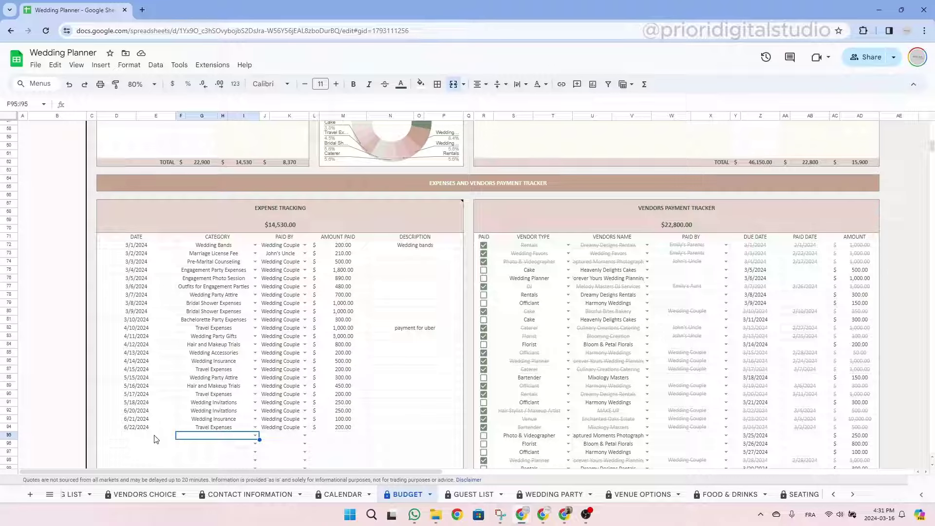
Add a 3/16/2024 Engagement Party Expenses row paid by the uncle for 500.00
double_click(155, 436)
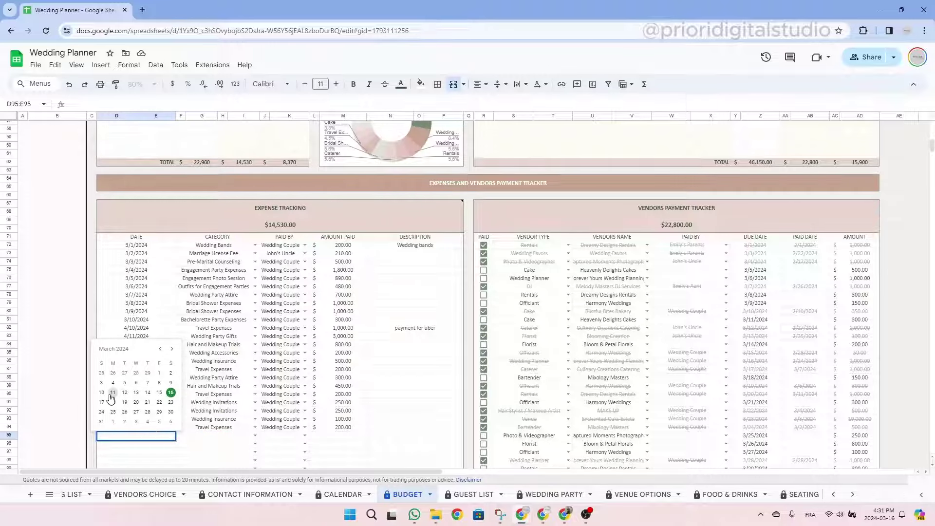
left_click(171, 393)
left_click(253, 434)
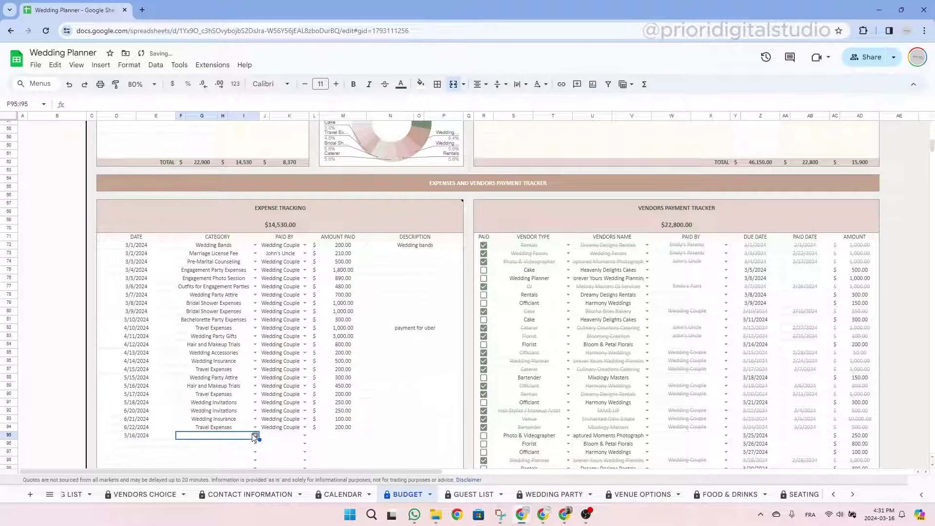
left_click(253, 433)
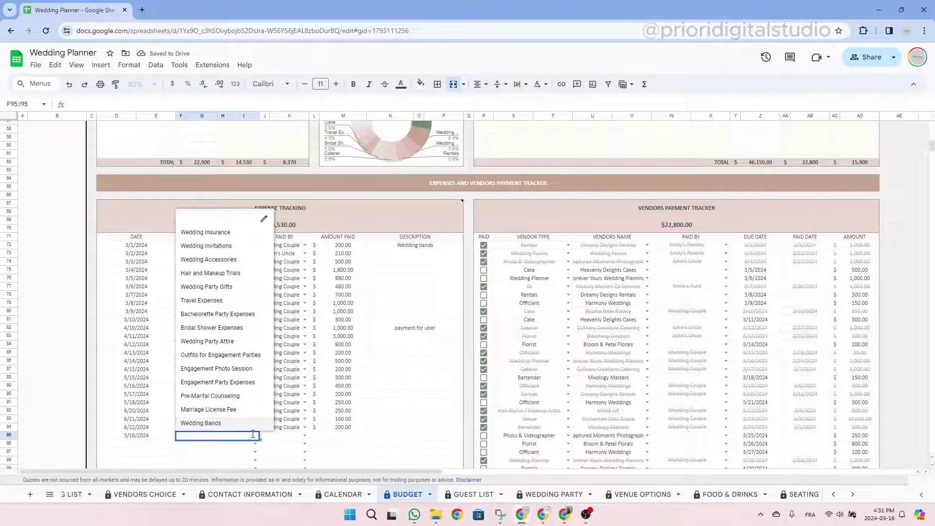
left_click(239, 383)
left_click(306, 436)
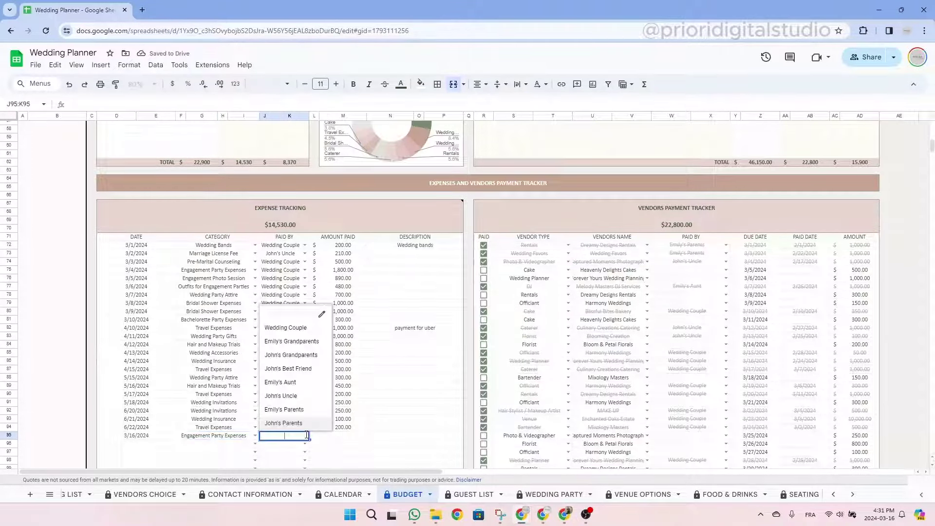
left_click(299, 397)
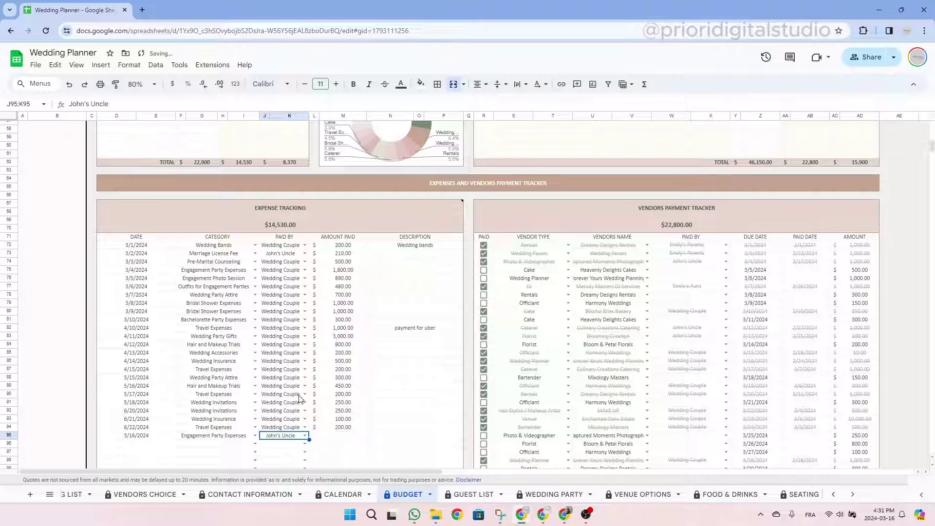
left_click(337, 436)
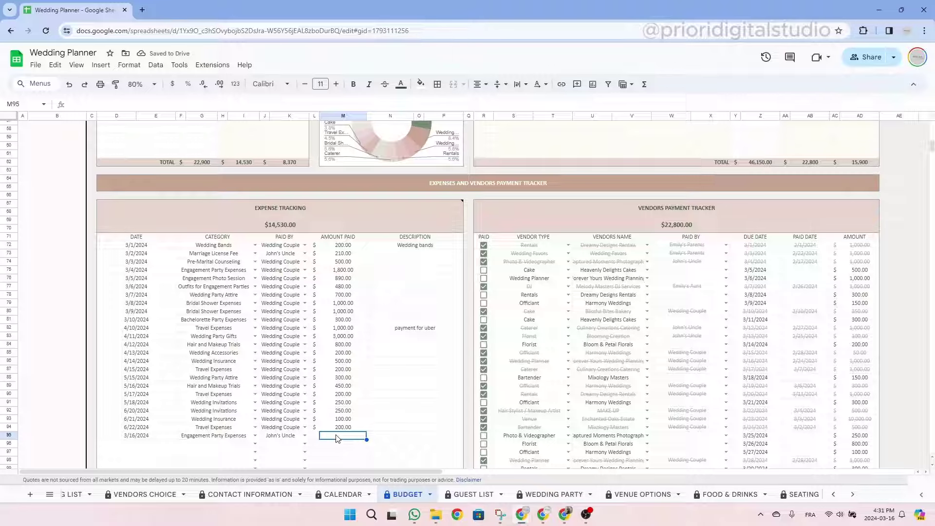
type("500")
key("Return")
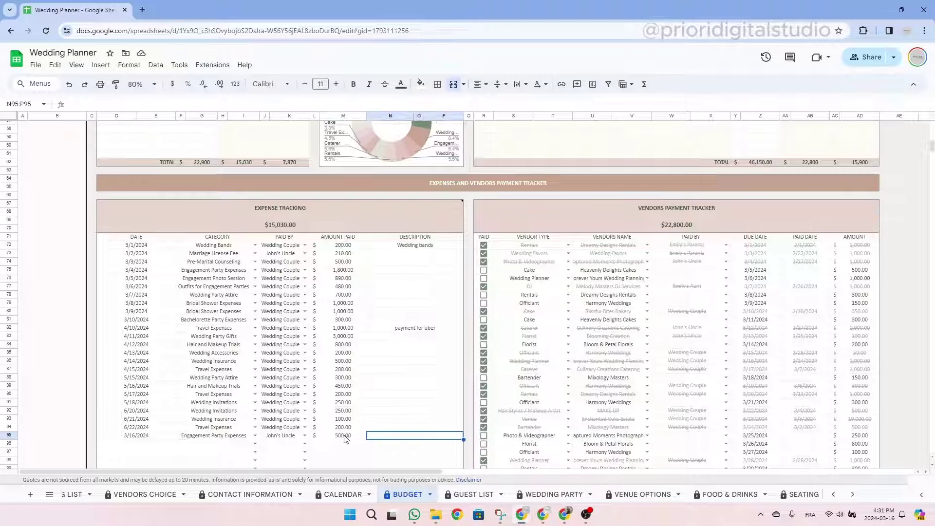
key("Up")
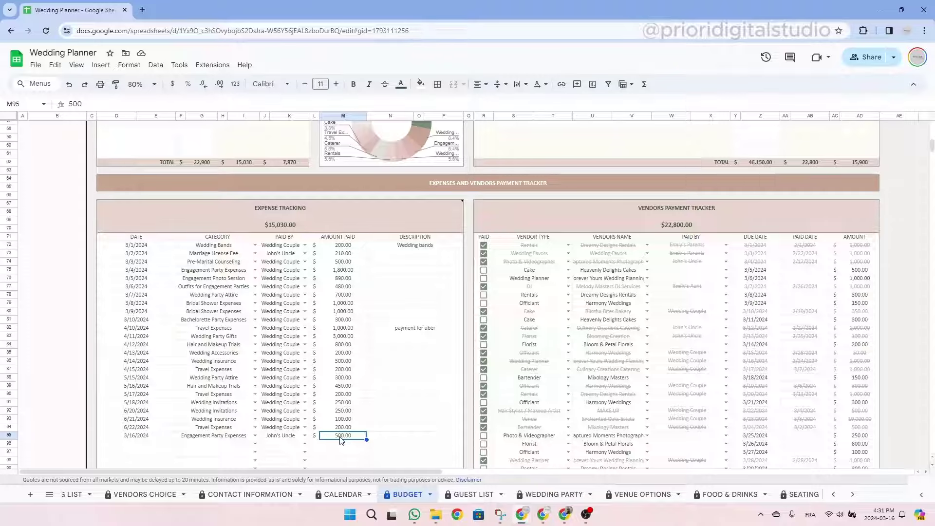
Scroll back to the Vendors Payment Tracker table
scroll(343, 438, "up", 6)
scroll(340, 440, "up", 3)
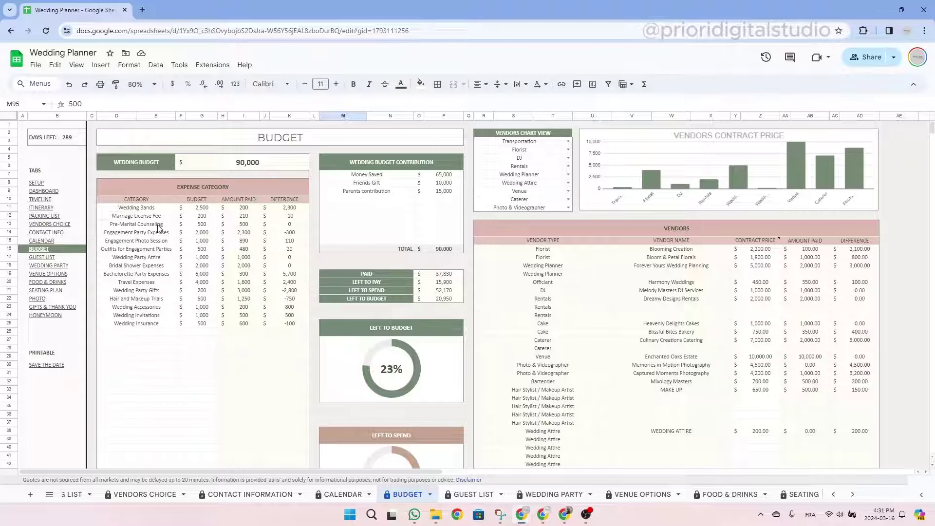
scroll(487, 292, "down", 9)
left_click(732, 209)
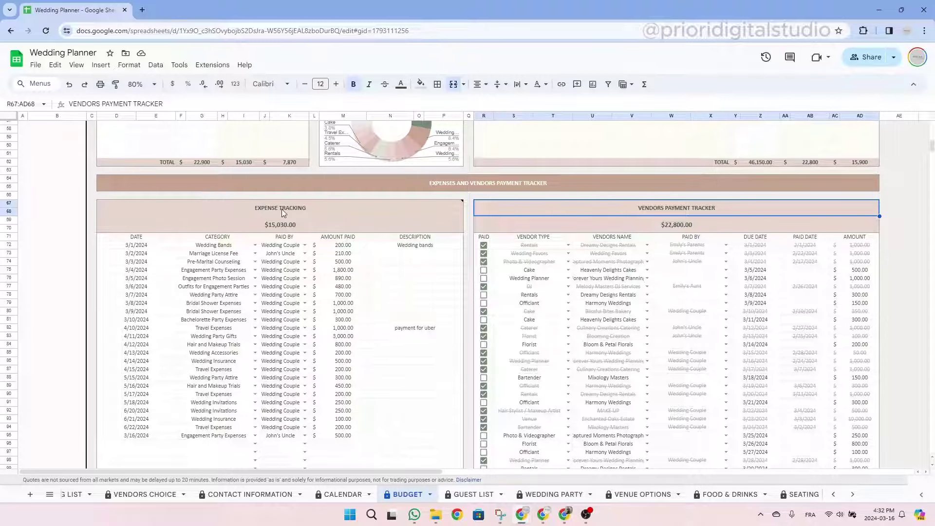
Review the $22,800.00 total and column headings, then tick Paid for the Cake and Wedding Planner rows
left_click(576, 229)
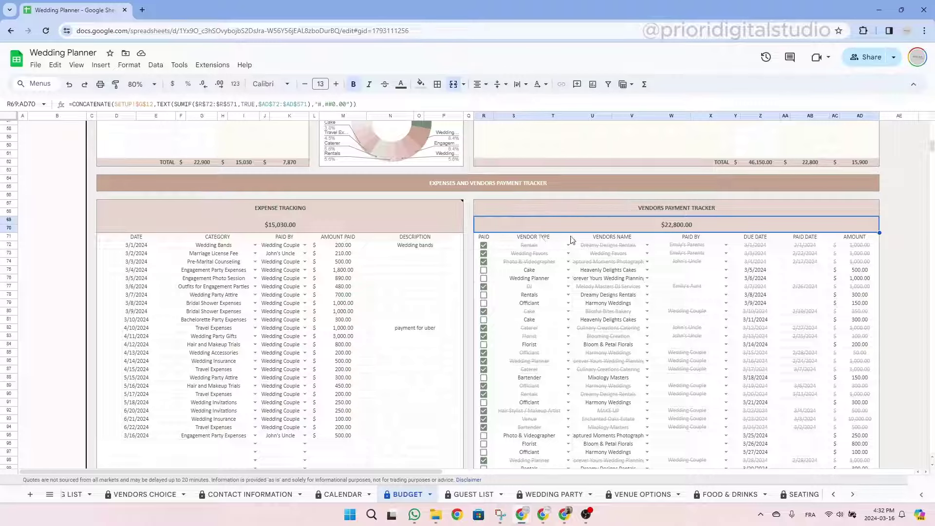
left_click(533, 239)
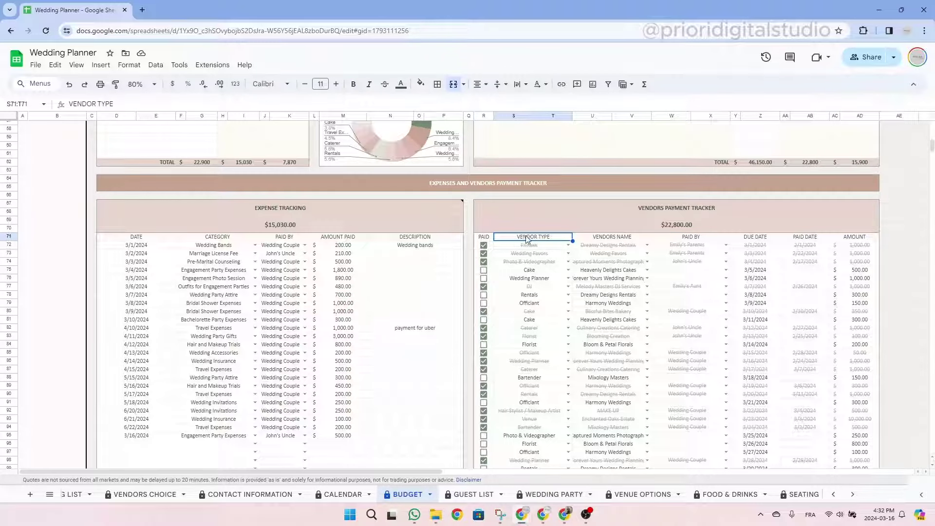
left_click(623, 238)
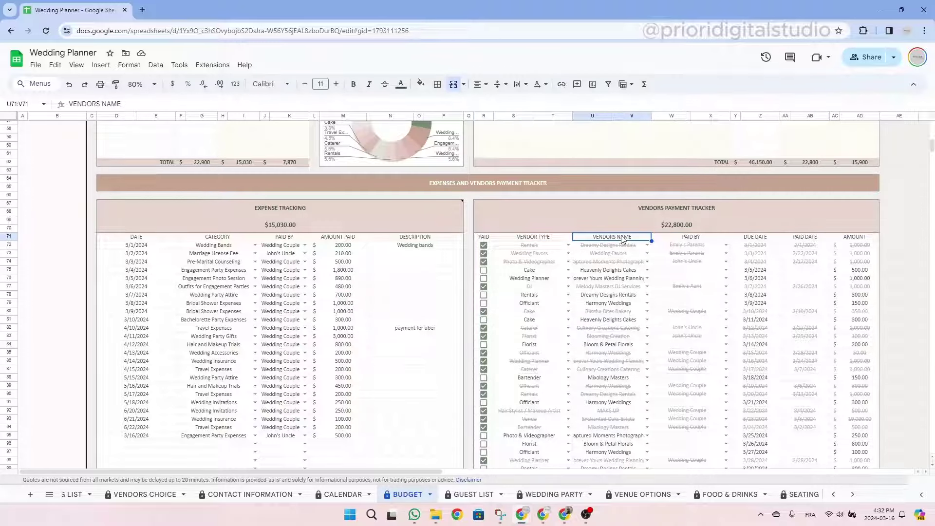
left_click(698, 241)
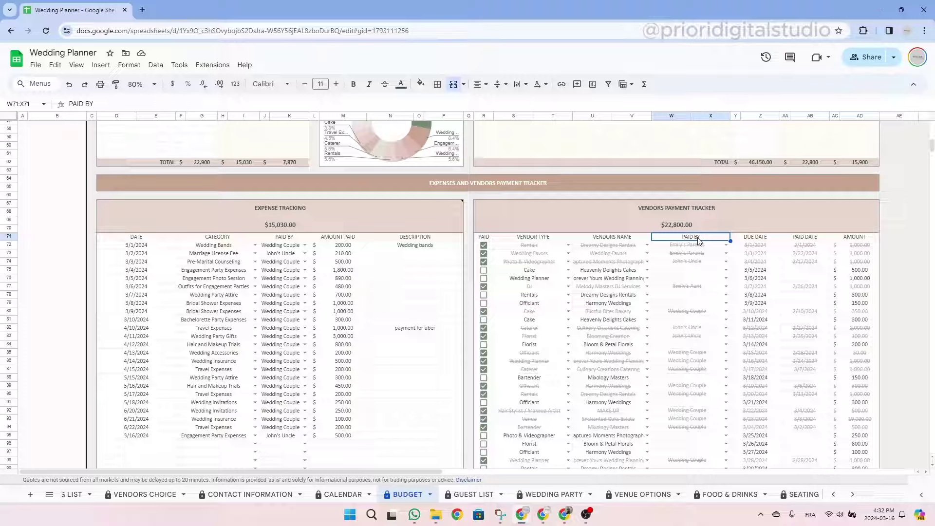
left_click(755, 239)
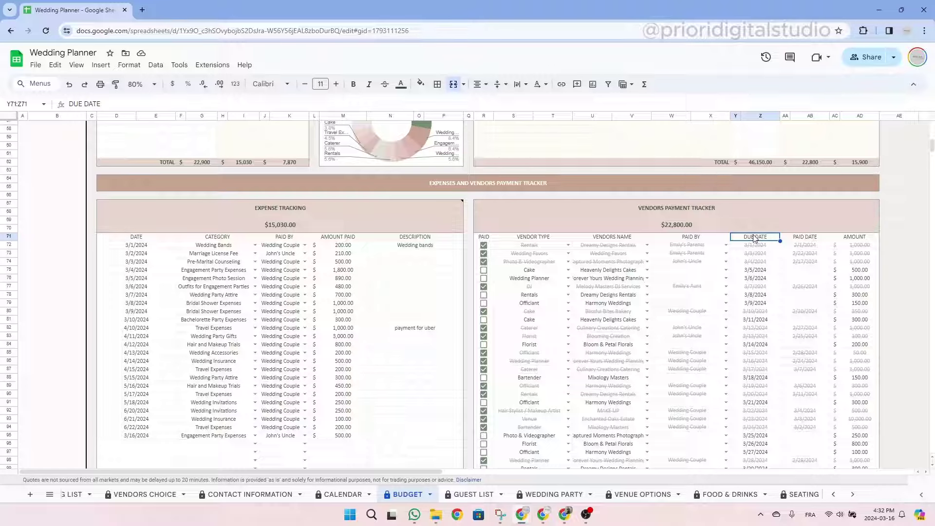
left_click(859, 239)
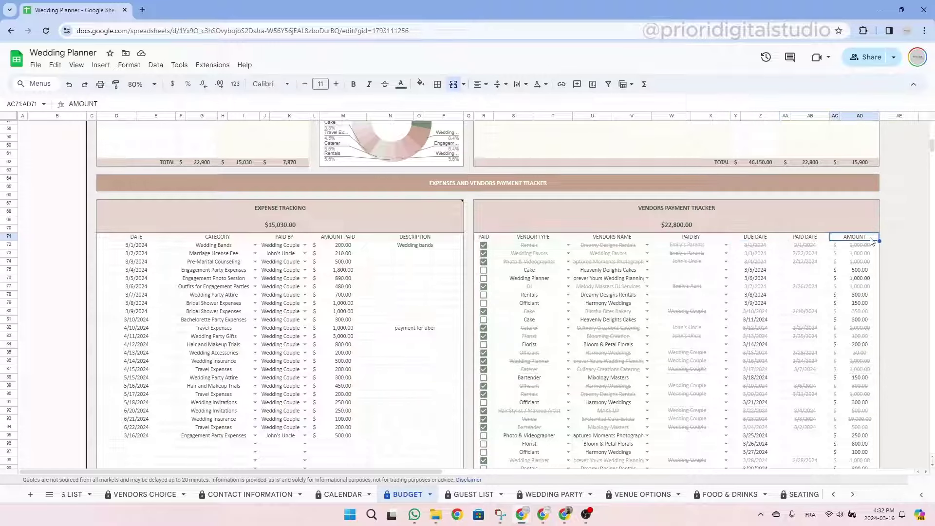
left_click(806, 238)
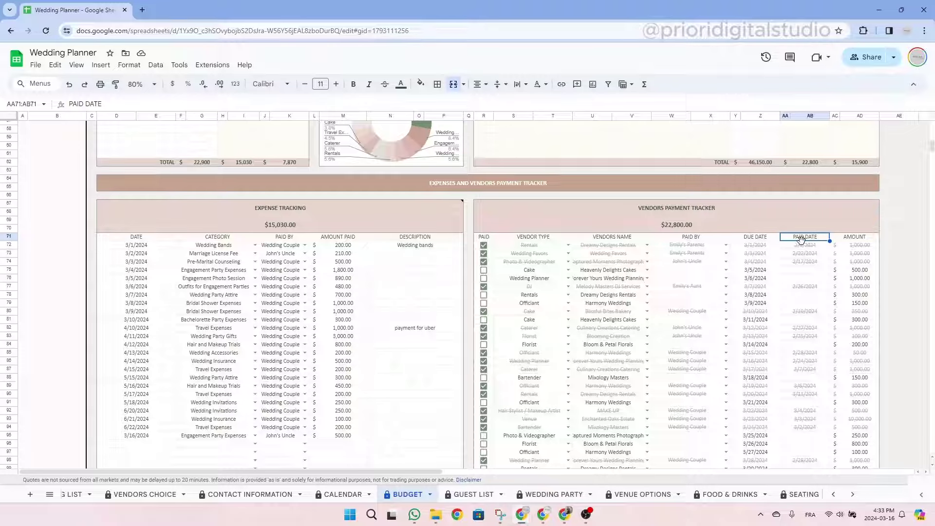
left_click(686, 205)
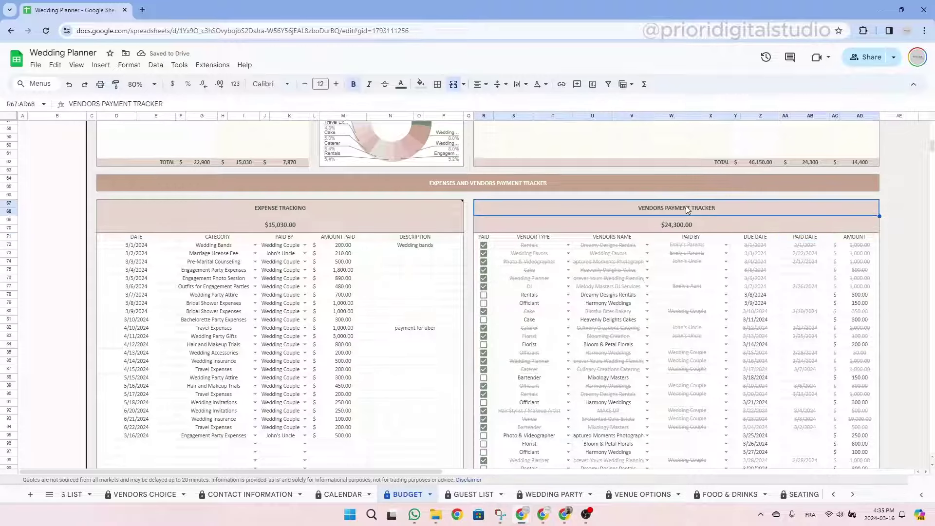
In row 106, choose Photo & Videographer, Captured Moments Photography, and the uncle as payer
scroll(714, 250, "down", 3)
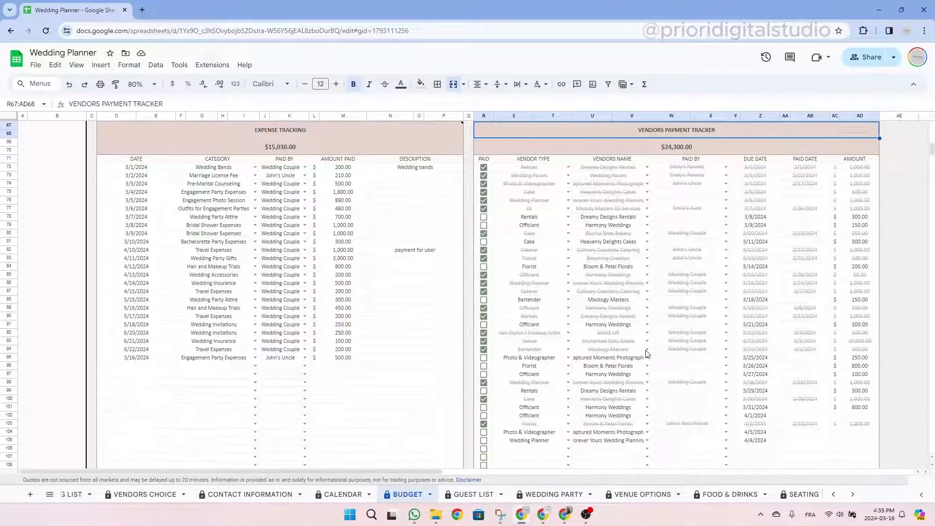
left_click(568, 449)
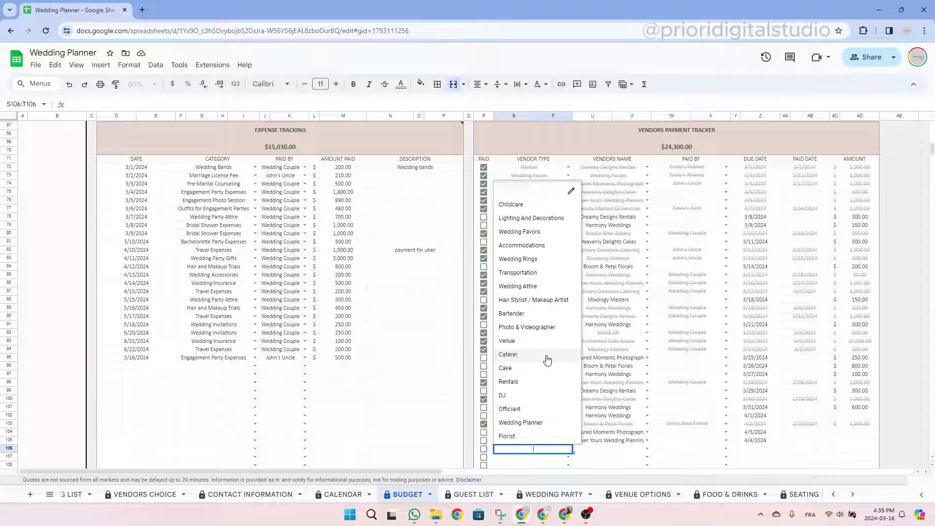
left_click(543, 328)
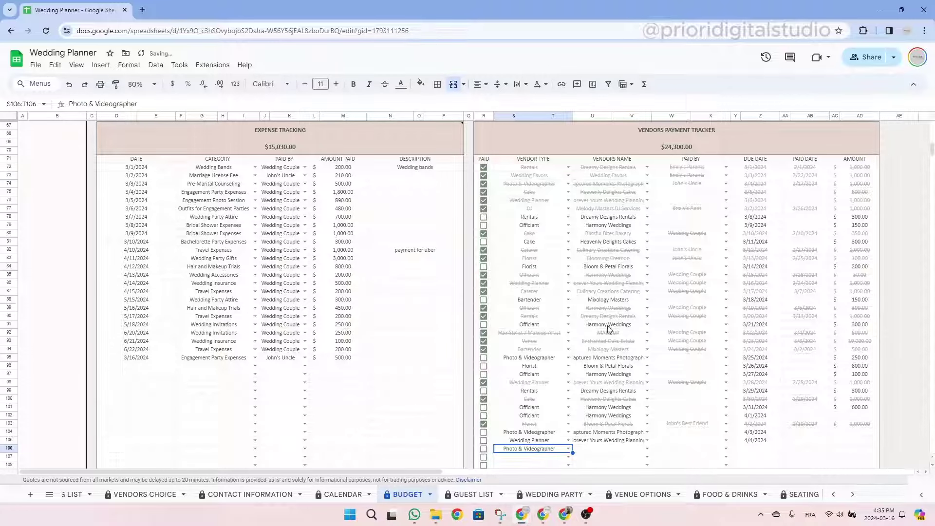
left_click(647, 448)
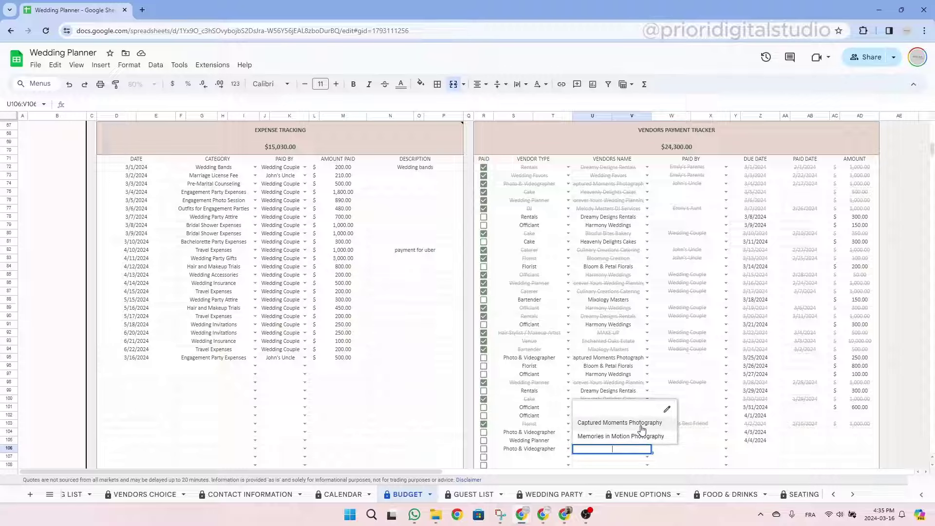
left_click(642, 424)
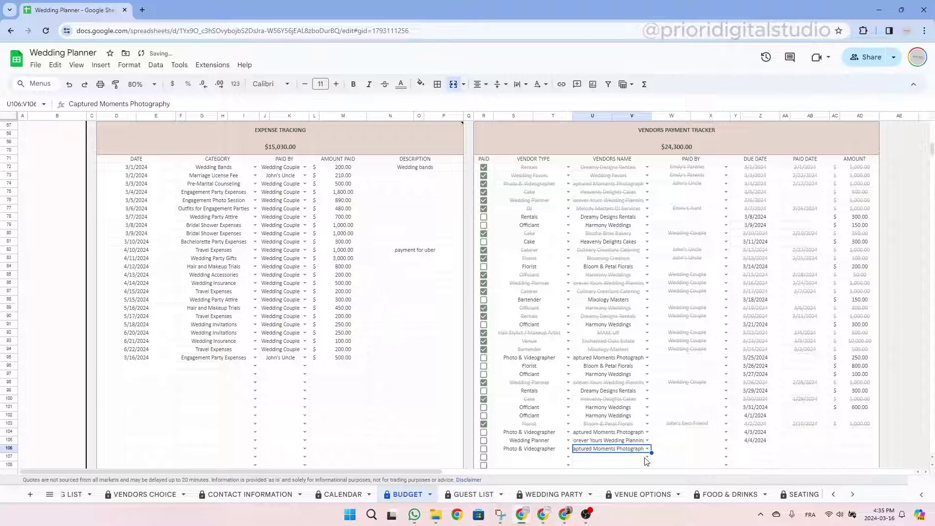
left_click(726, 449)
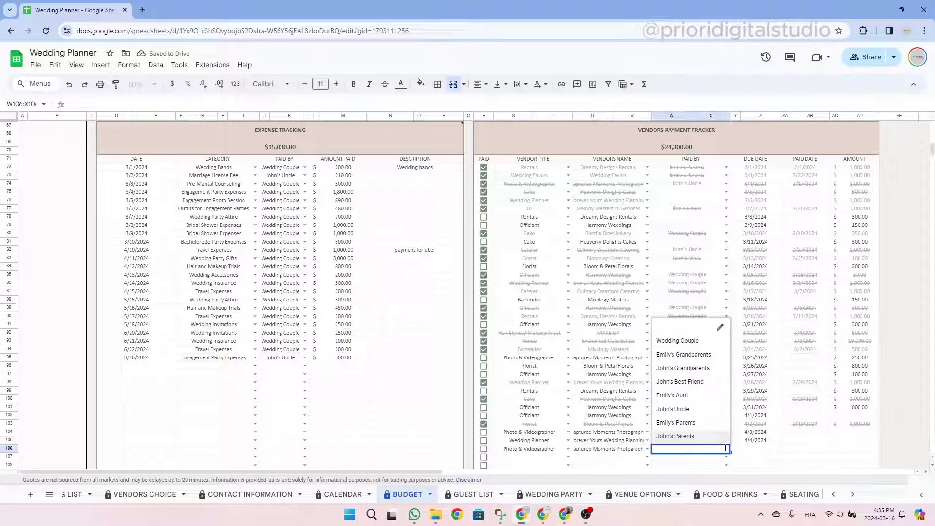
left_click(699, 412)
Set row 106's due and paid dates to 3/16/2024 and the amount to $500
left_click(753, 453)
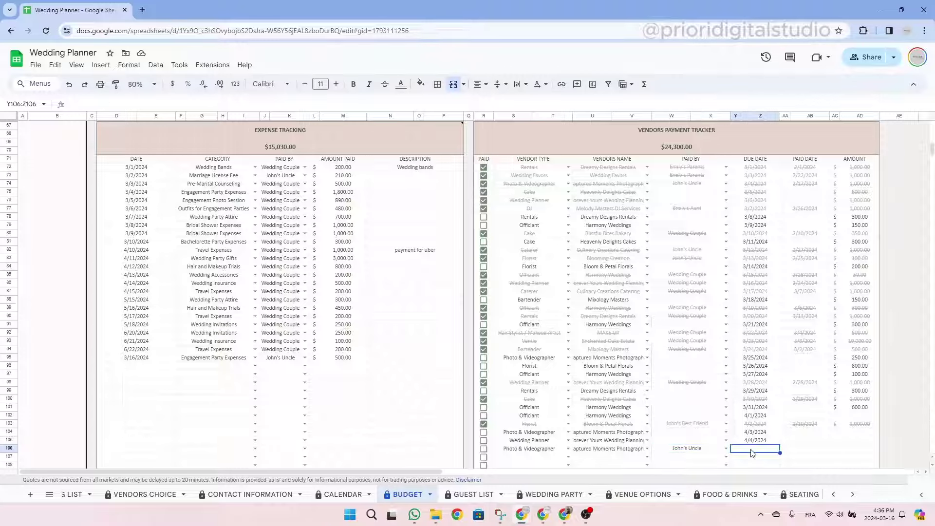
double_click(753, 453)
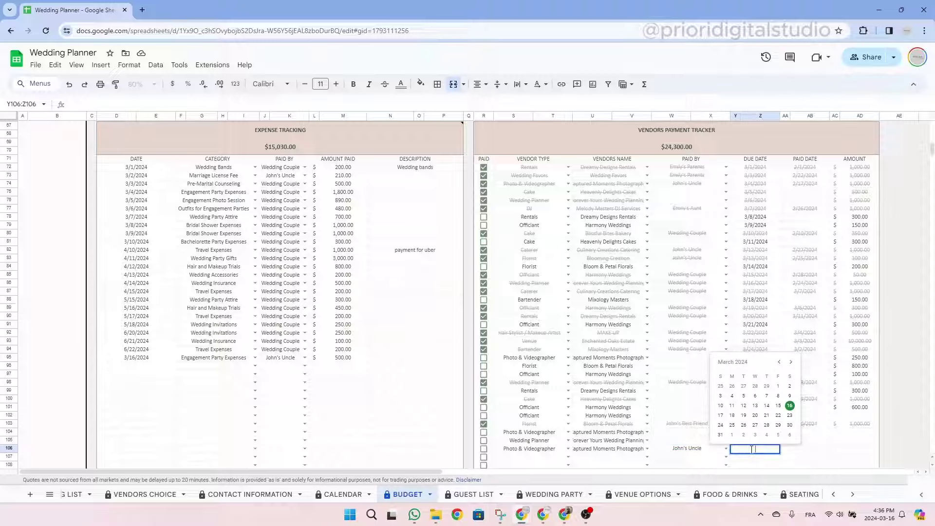
left_click(792, 410)
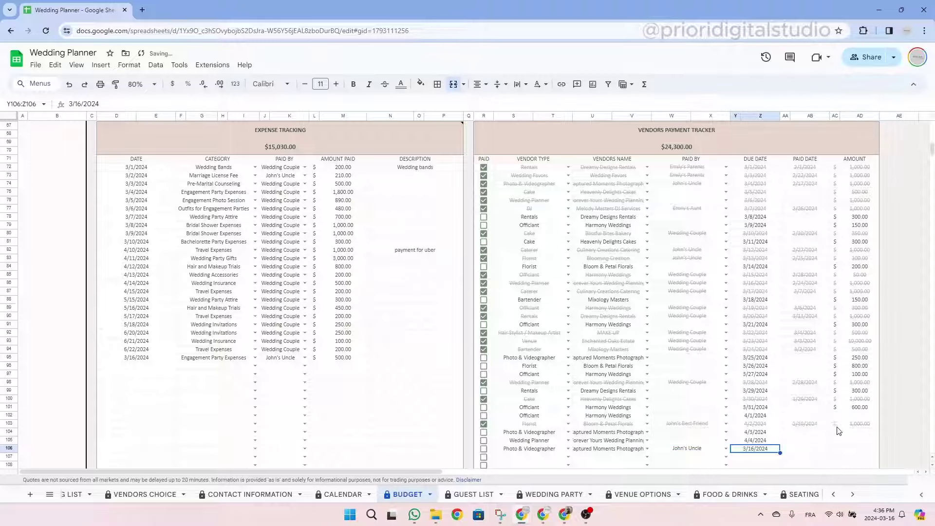
double_click(807, 449)
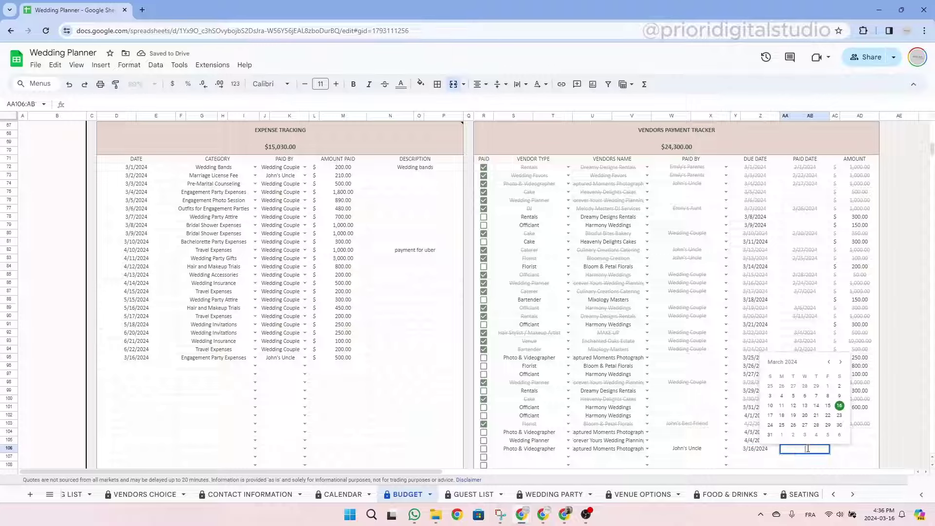
left_click(839, 406)
left_click(861, 450)
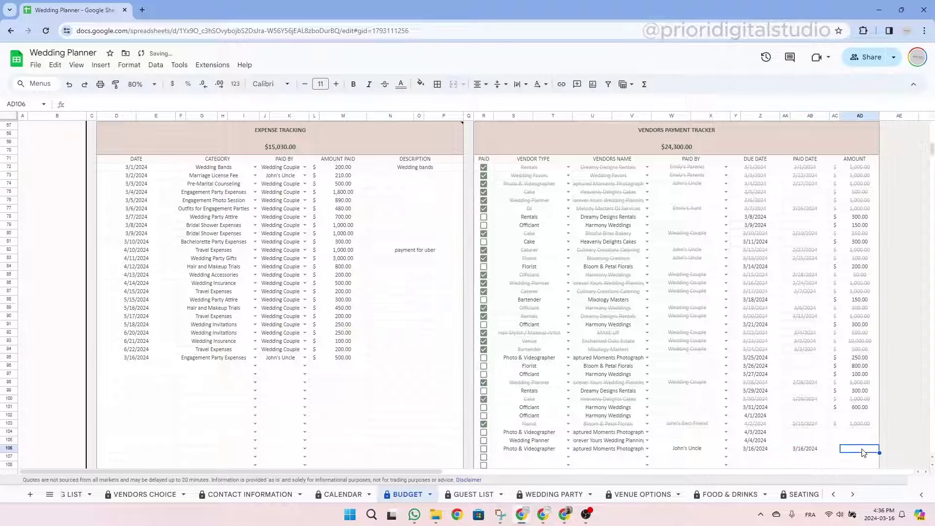
type("500")
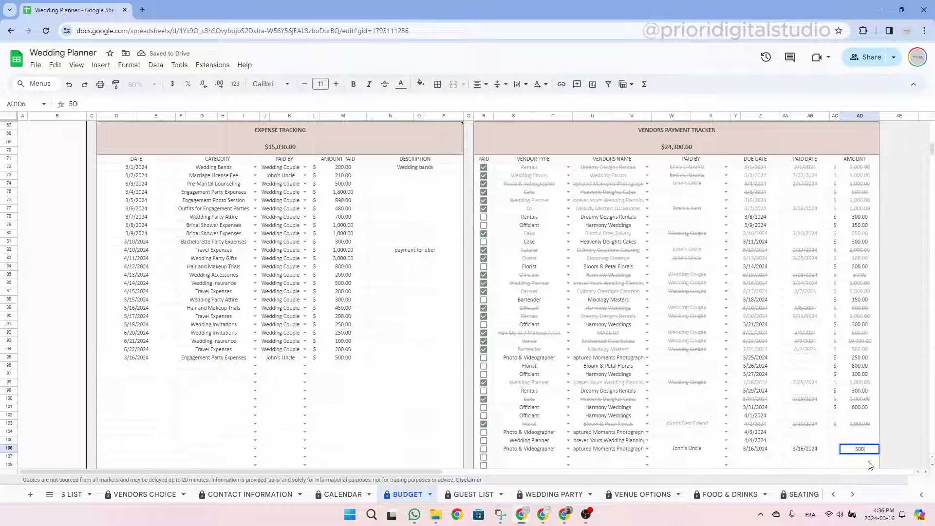
left_click(809, 450)
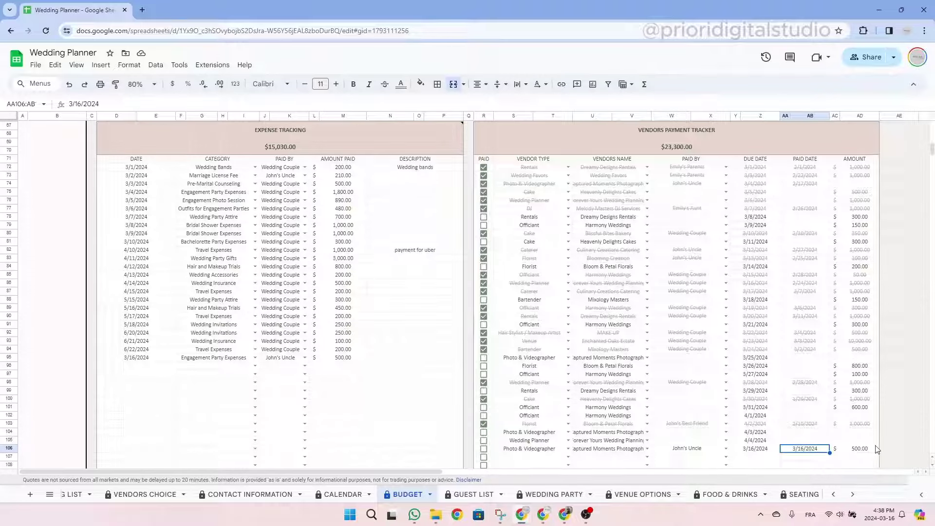
scroll(875, 448, "up", 10)
Check the Captured Moments Photography entry and its amount paid in the Vendors table
scroll(875, 448, "up", 3)
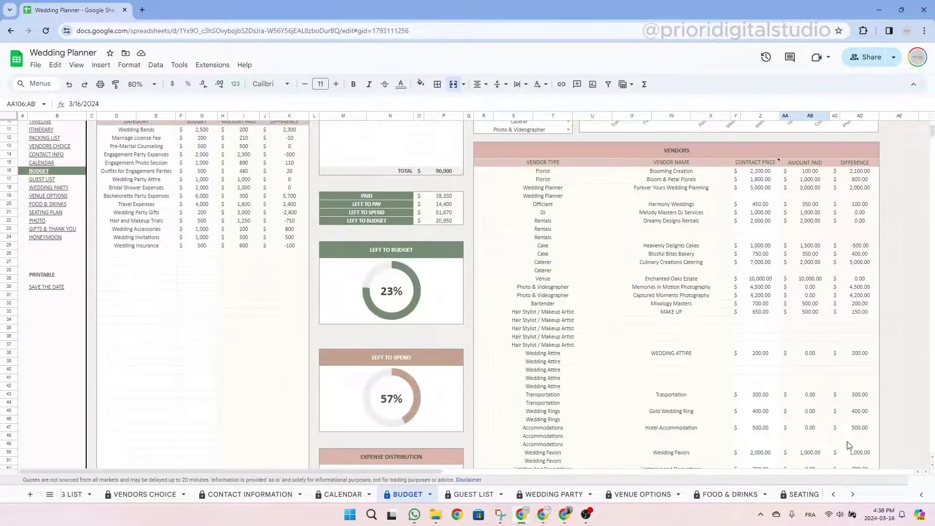
left_click_drag(538, 295, 861, 299)
left_click(672, 299)
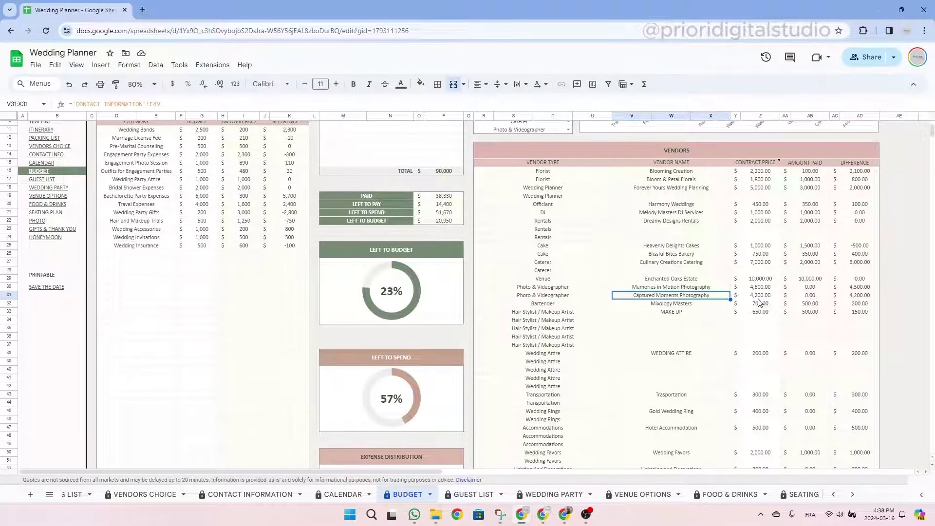
left_click(811, 298)
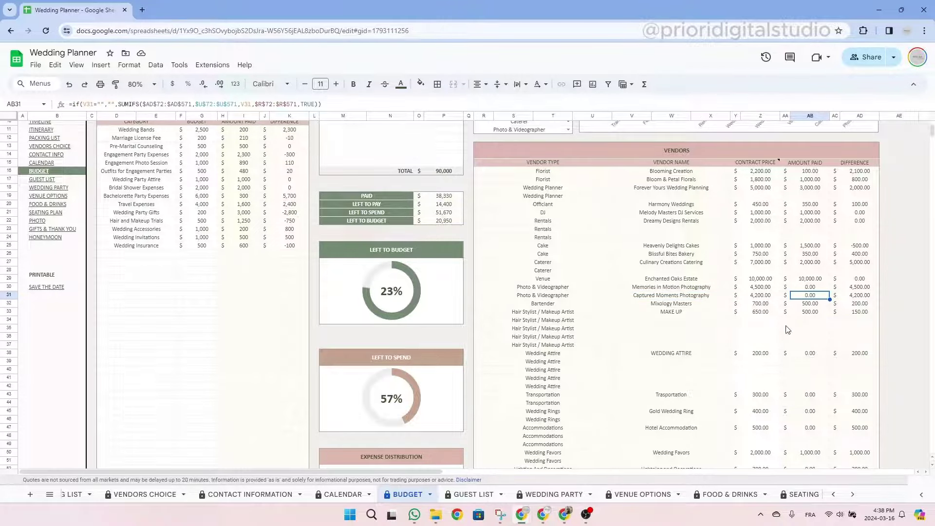
Tick Paid on row 106 and confirm the vendor now shows 500.00 paid
scroll(790, 329, "down", 10)
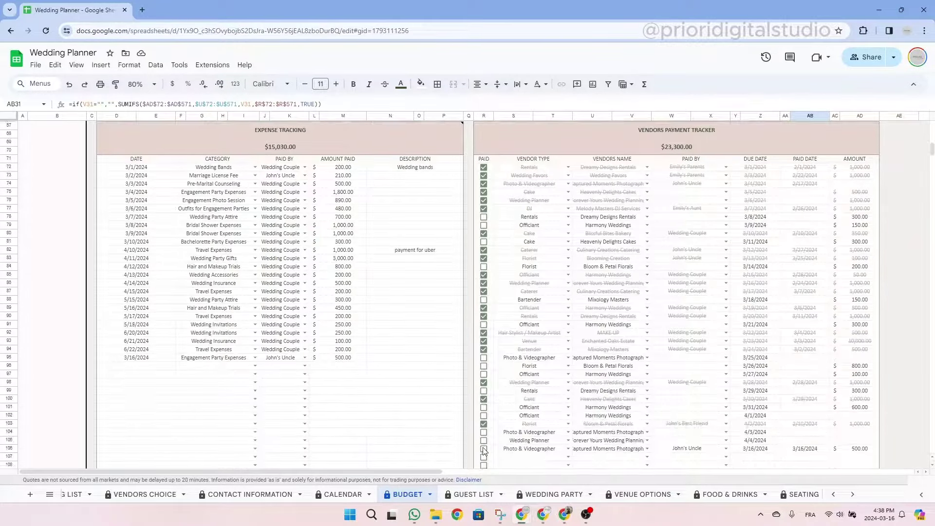
left_click(488, 162)
left_click(484, 448)
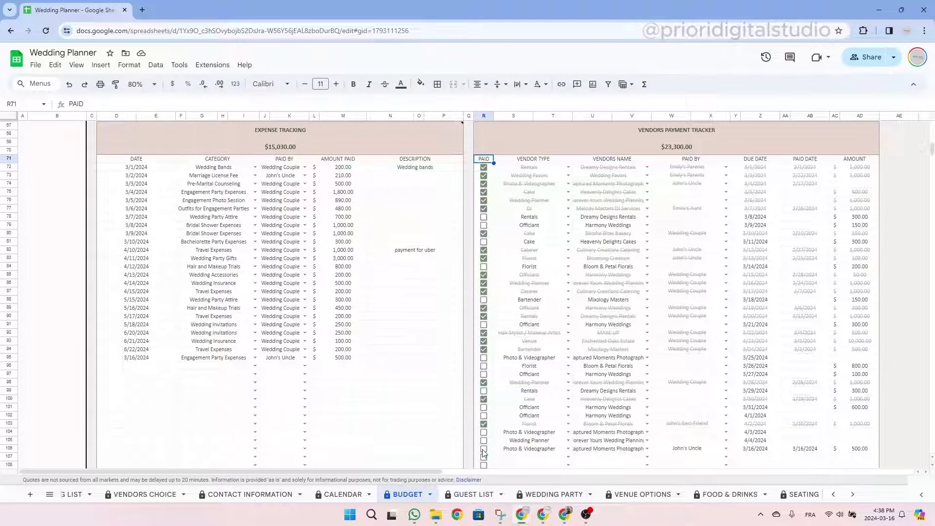
scroll(639, 430, "up", 10)
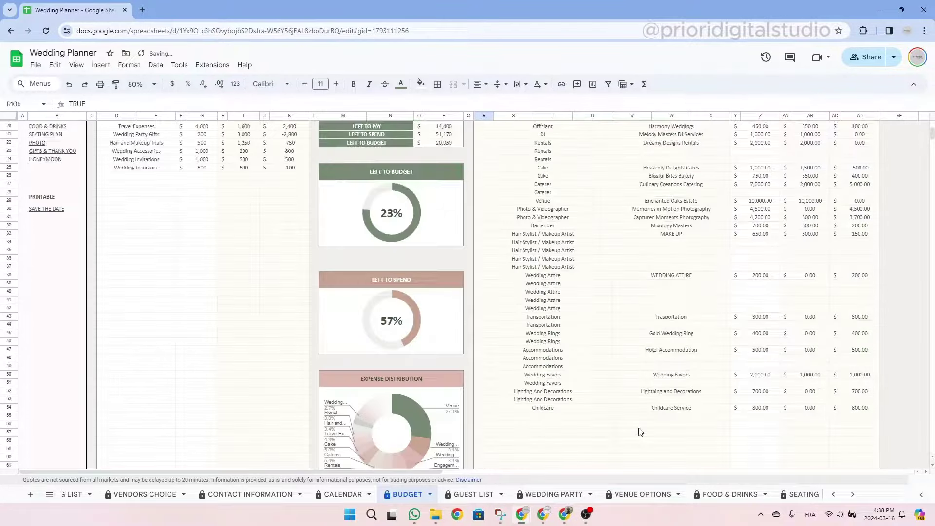
left_click_drag(599, 292, 872, 296)
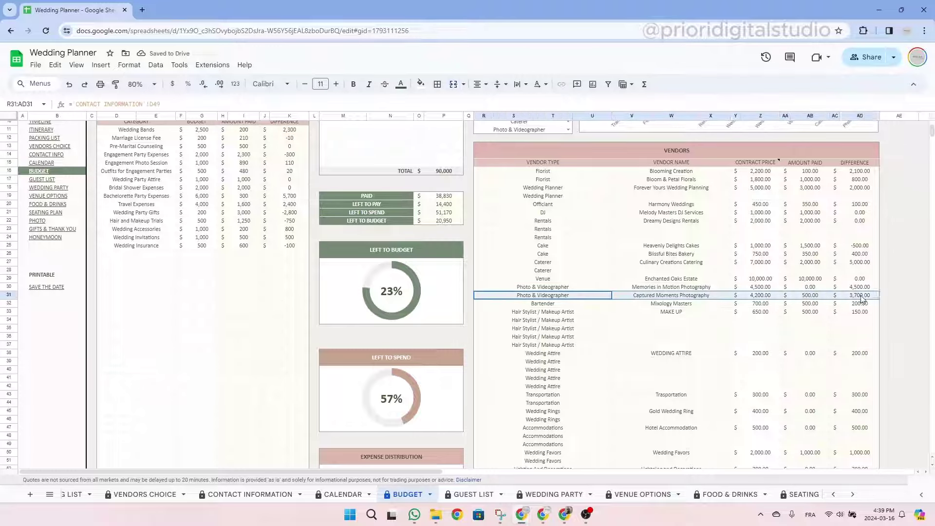
left_click(807, 296)
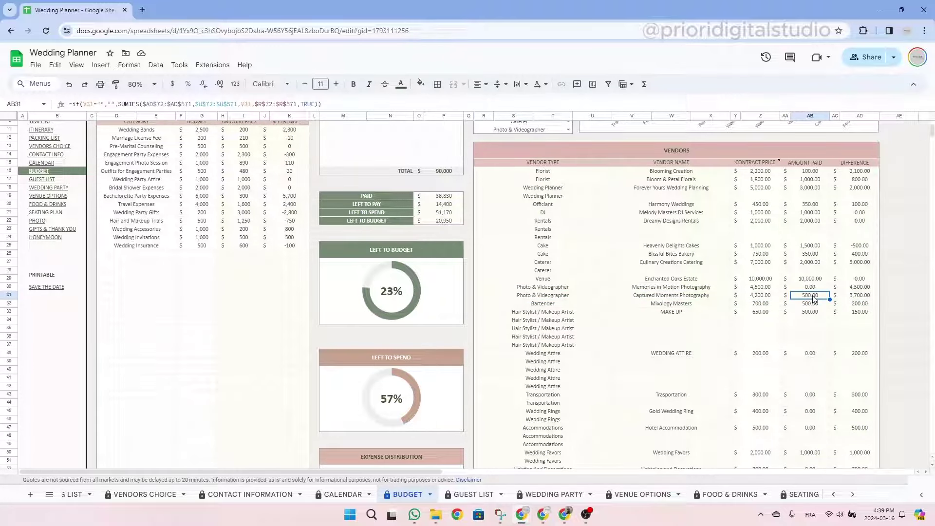
scroll(813, 299, "up", 3)
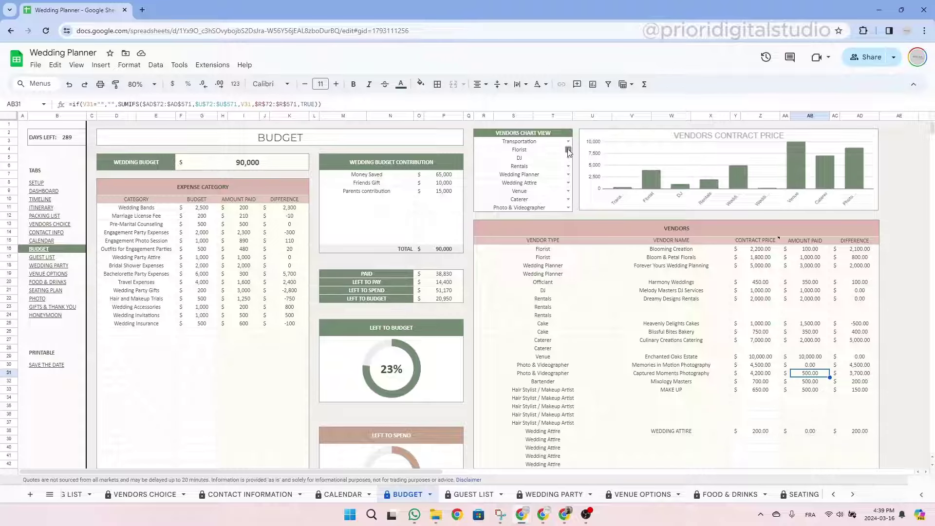
left_click(569, 166)
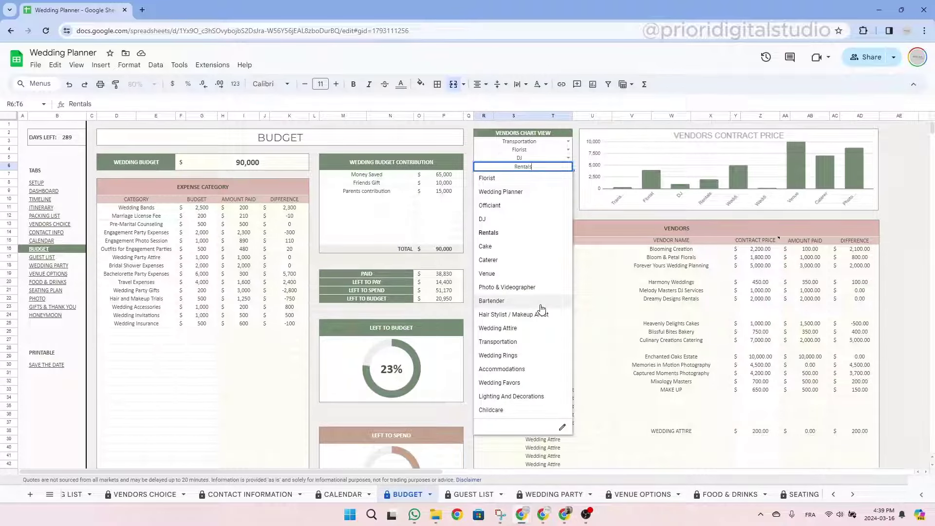
left_click(492, 301)
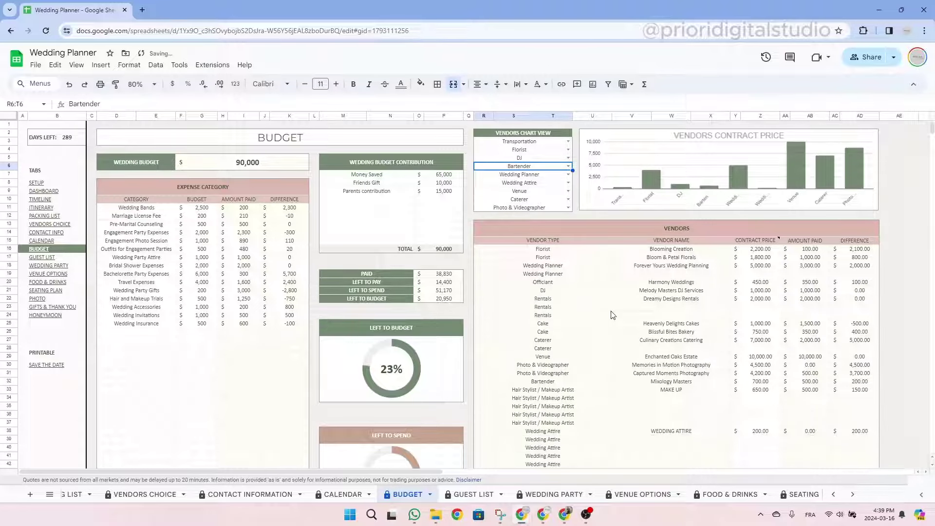
left_click(568, 191)
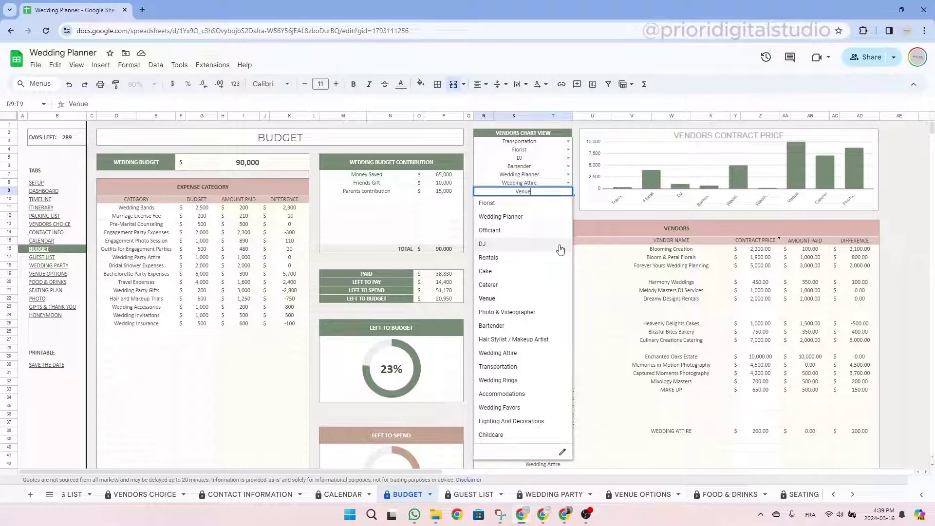
left_click(535, 380)
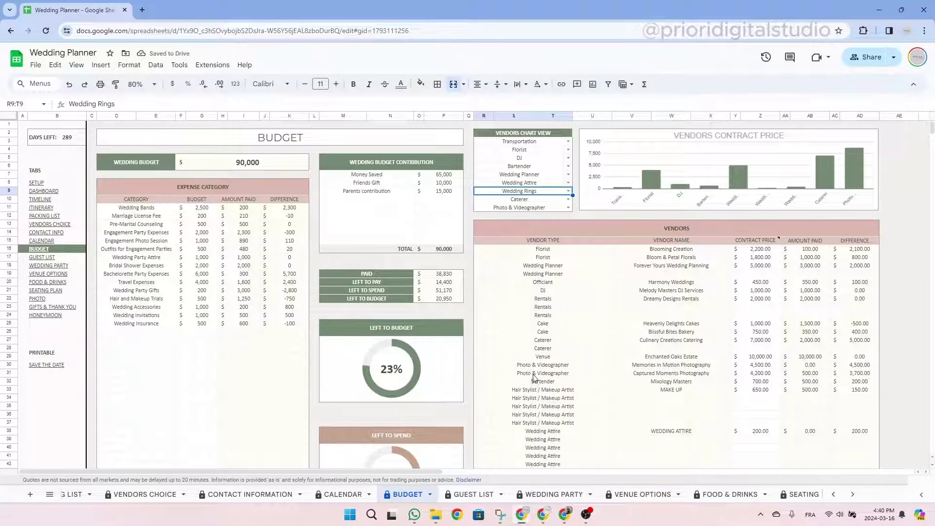
left_click(568, 150)
left_click(535, 204)
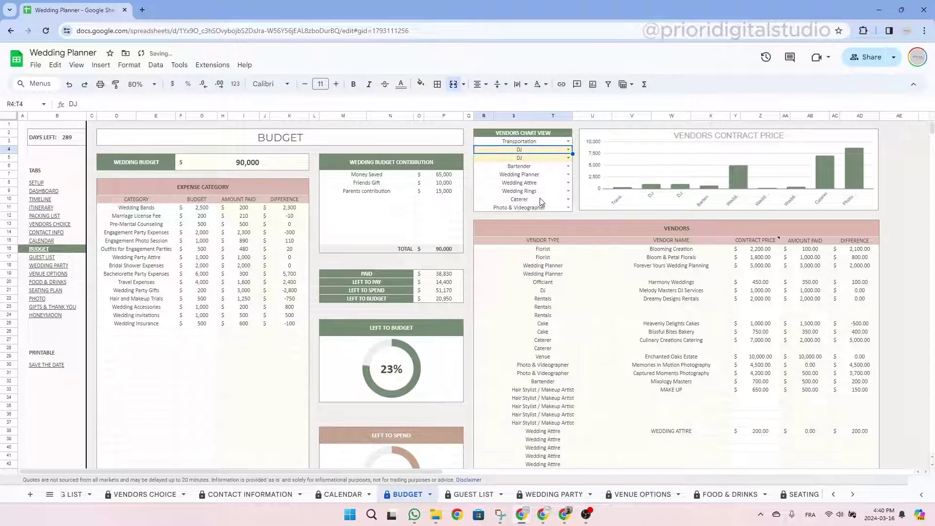
left_click(553, 162)
left_click(532, 150)
left_click(538, 163)
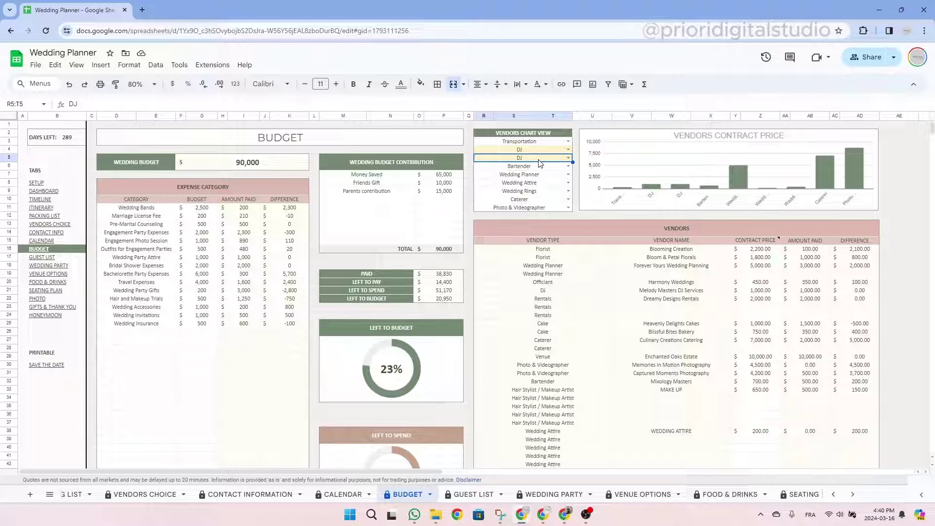
left_click(568, 157)
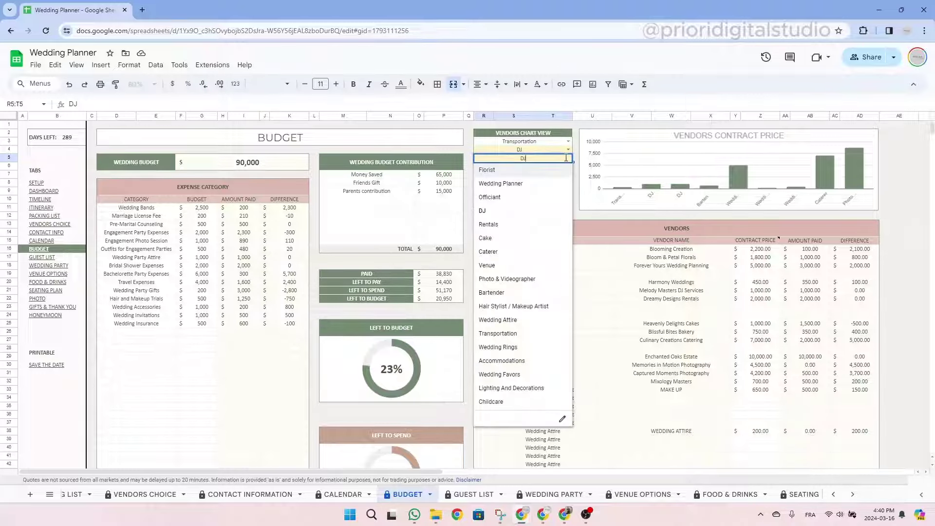
left_click(550, 171)
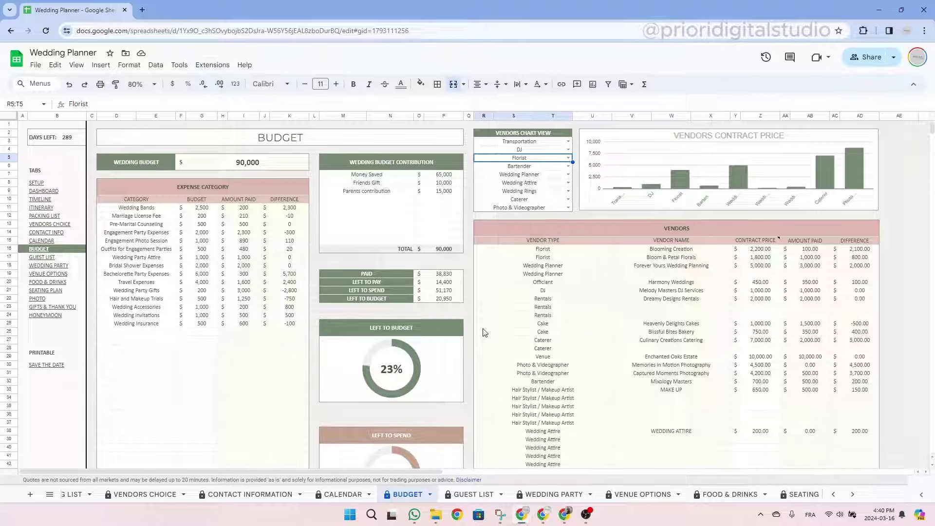
scroll(485, 333, "down", 3)
scroll(484, 333, "down", 3)
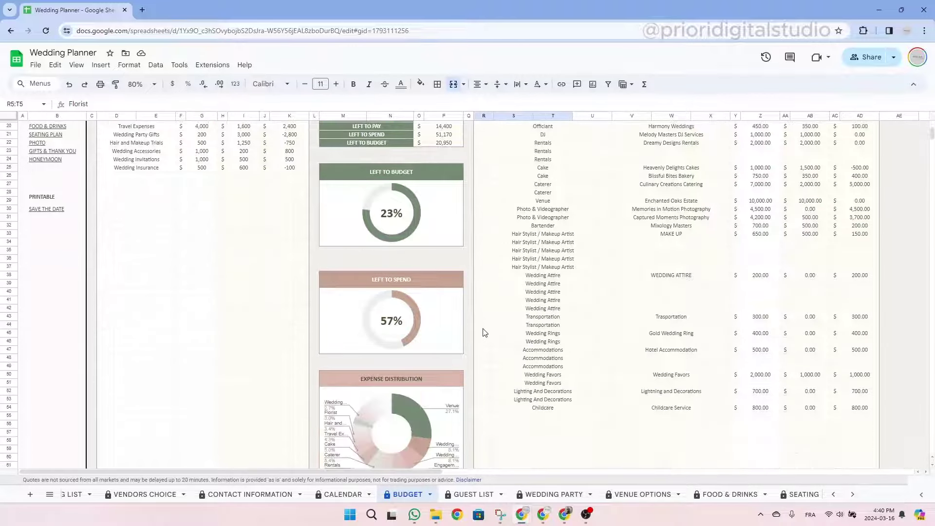
left_click(431, 172)
left_click(417, 281)
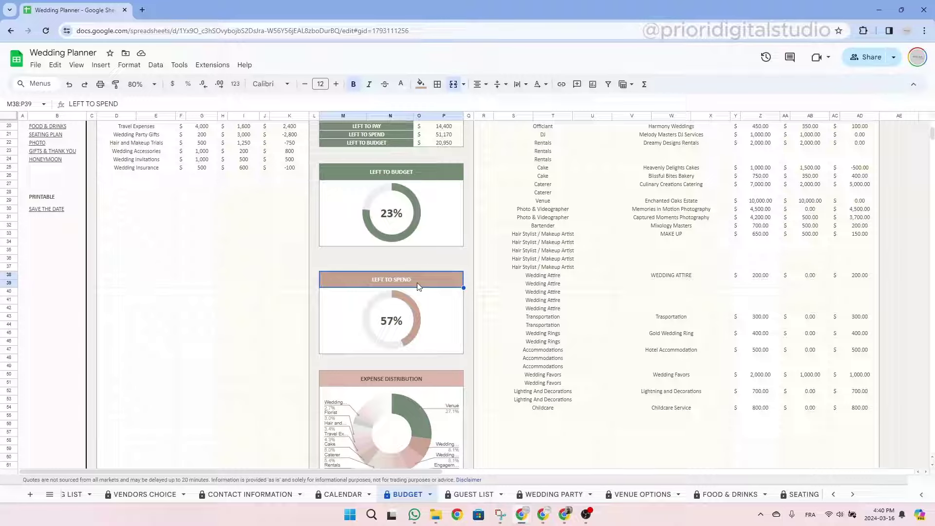
scroll(417, 282, "down", 3)
Select the Expense Distribution chart header on the budget overview
left_click(402, 298)
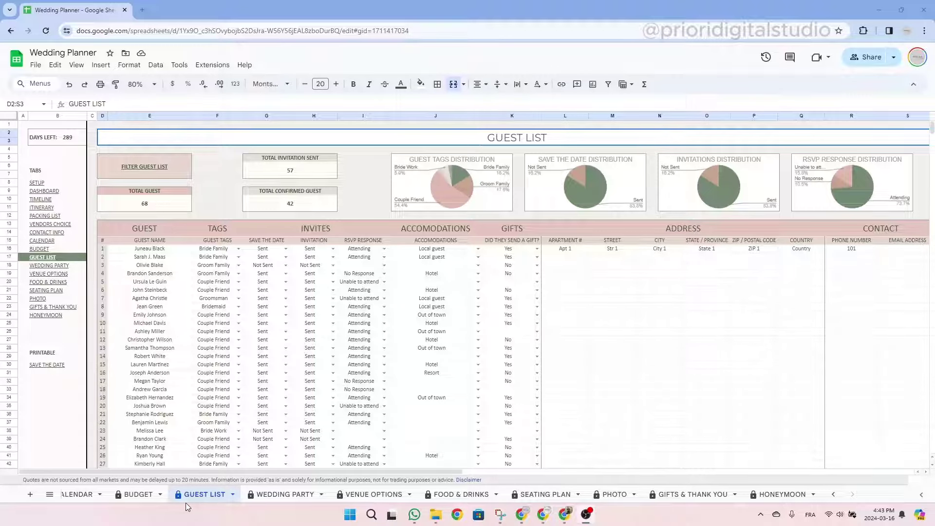
left_click_drag(161, 249, 163, 298)
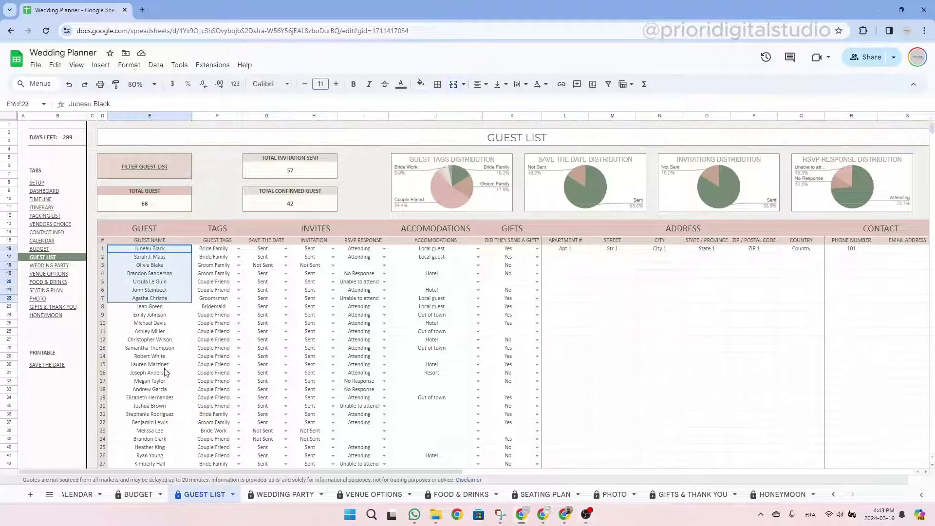
left_click_drag(164, 373, 165, 412)
left_click(227, 244)
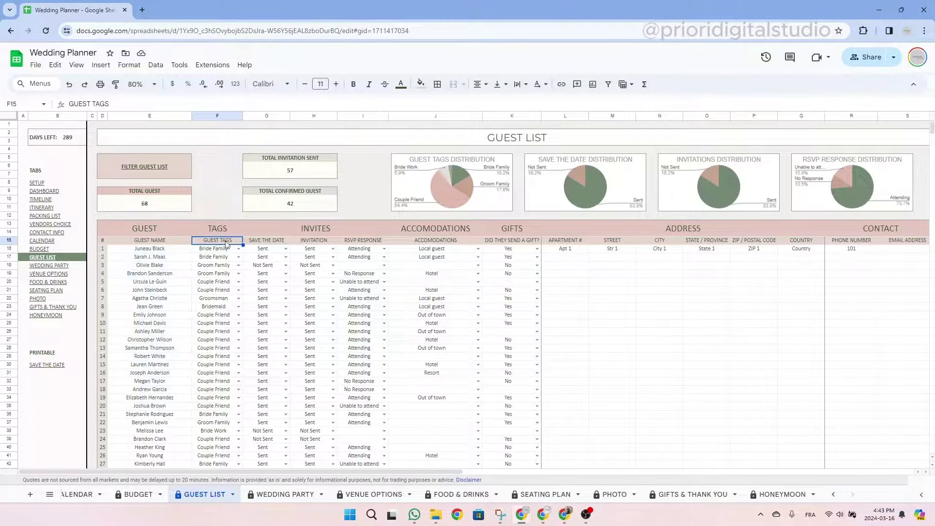
left_click(268, 244)
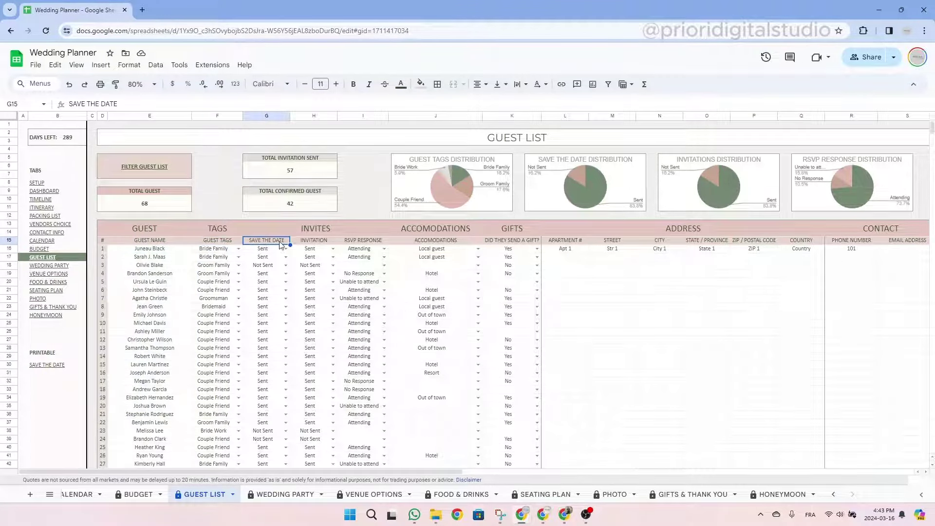
left_click(307, 244)
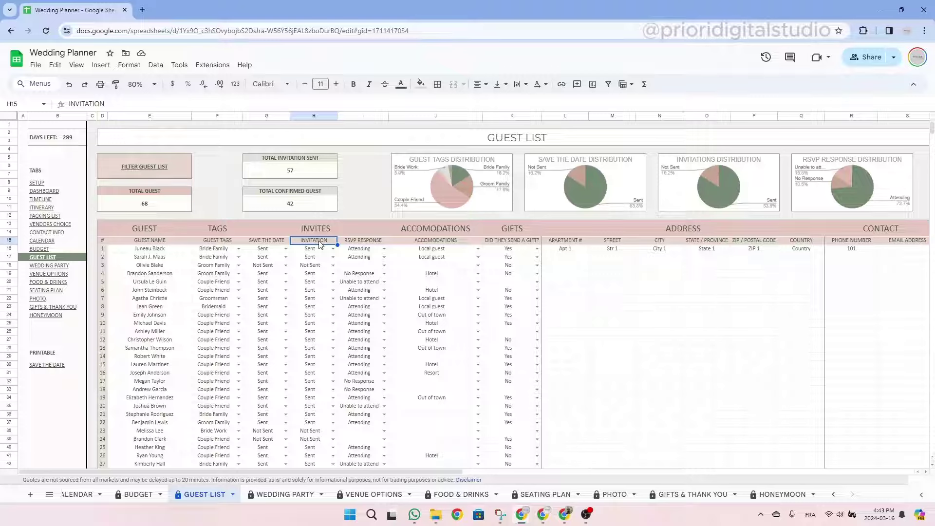
left_click(441, 244)
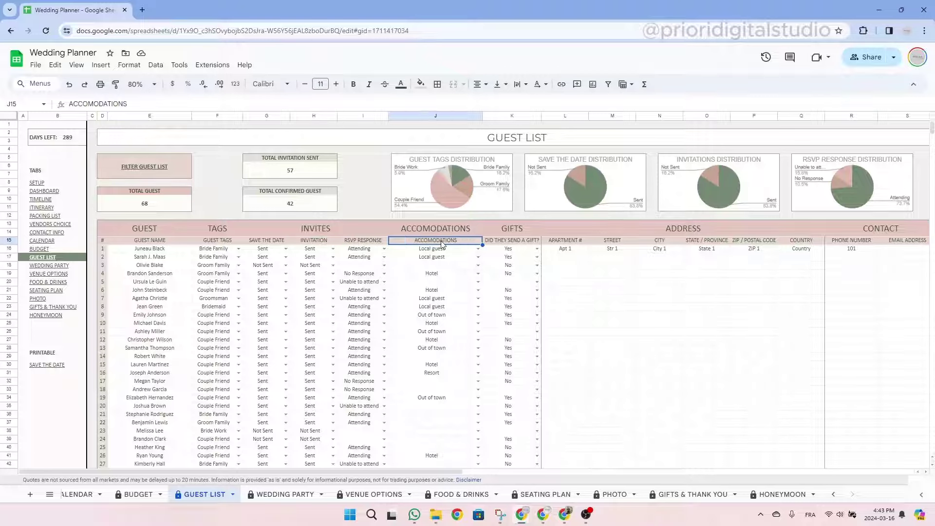
left_click(478, 250)
left_click(517, 242)
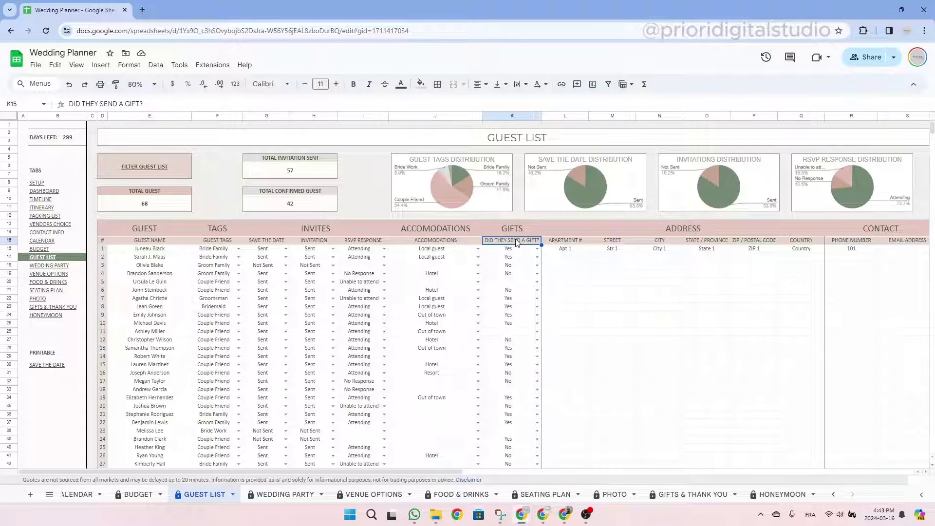
left_click(518, 229)
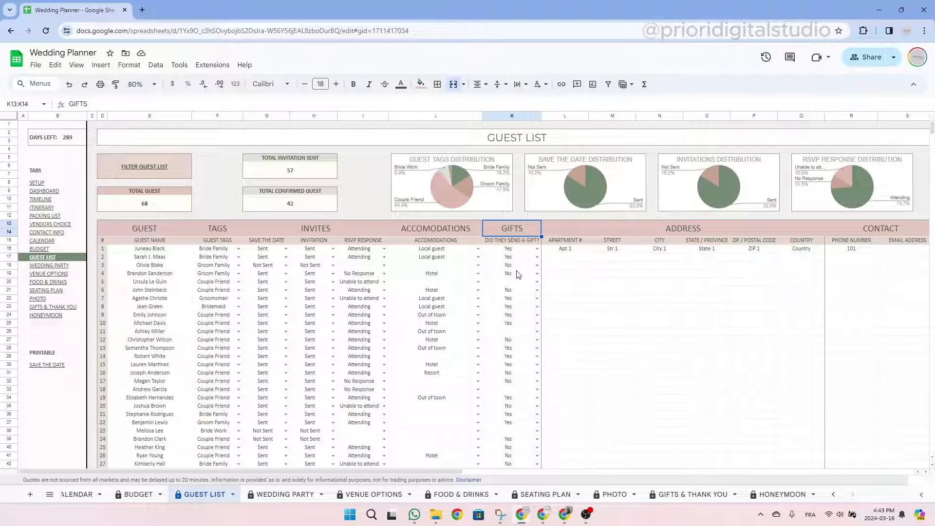
left_click(665, 228)
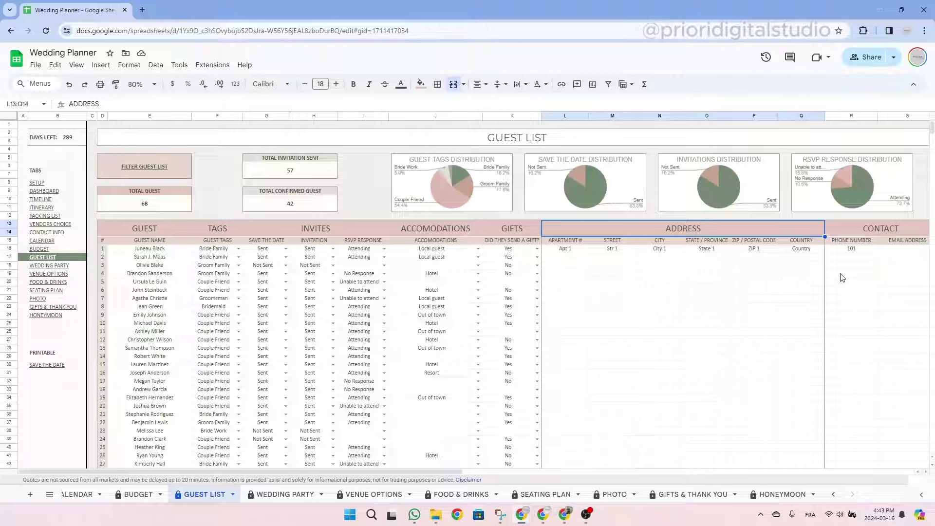
left_click(889, 232)
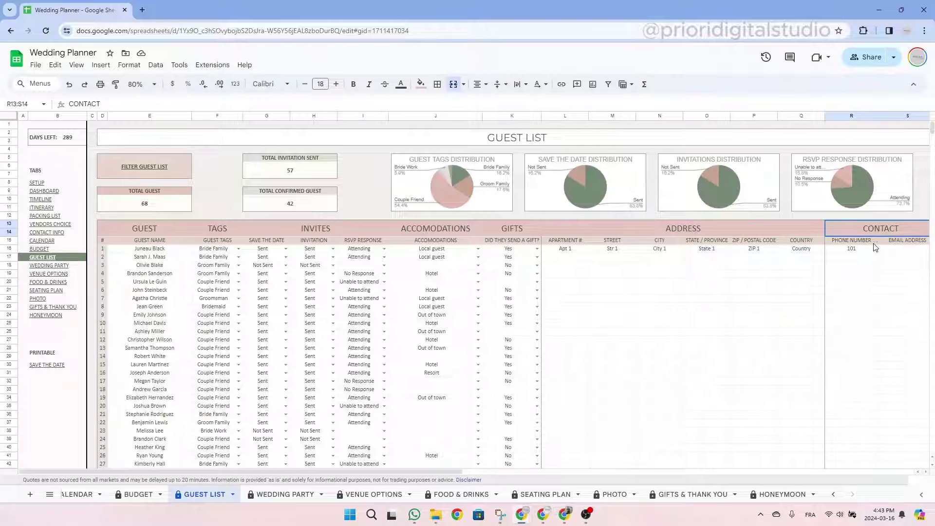
left_click(908, 246)
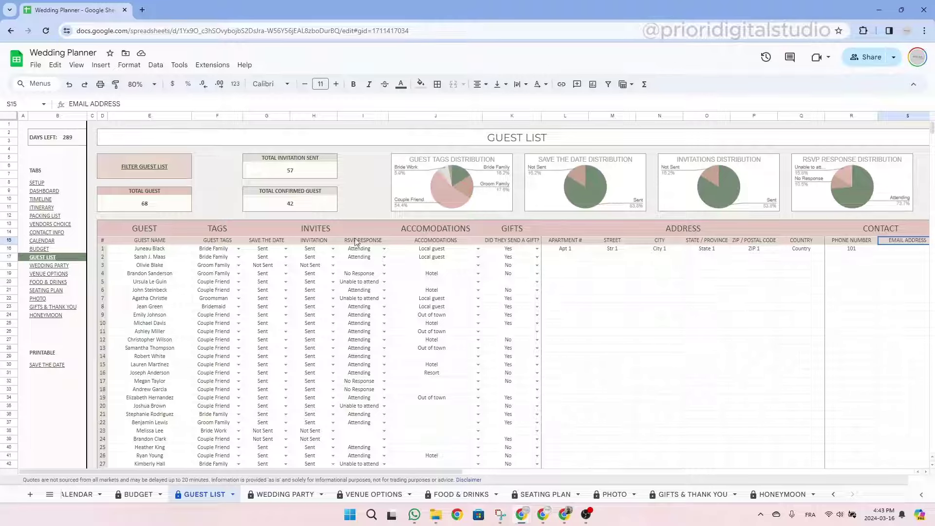
left_click(172, 201)
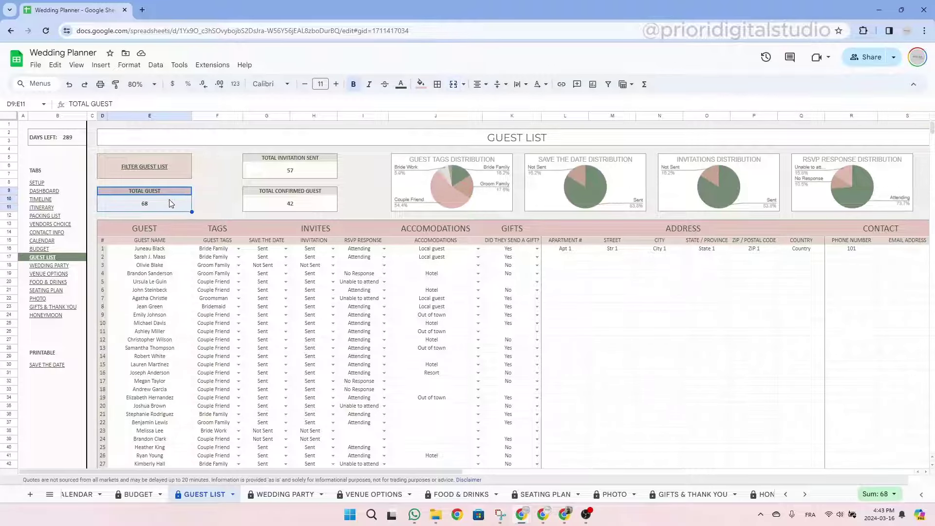
left_click(286, 163)
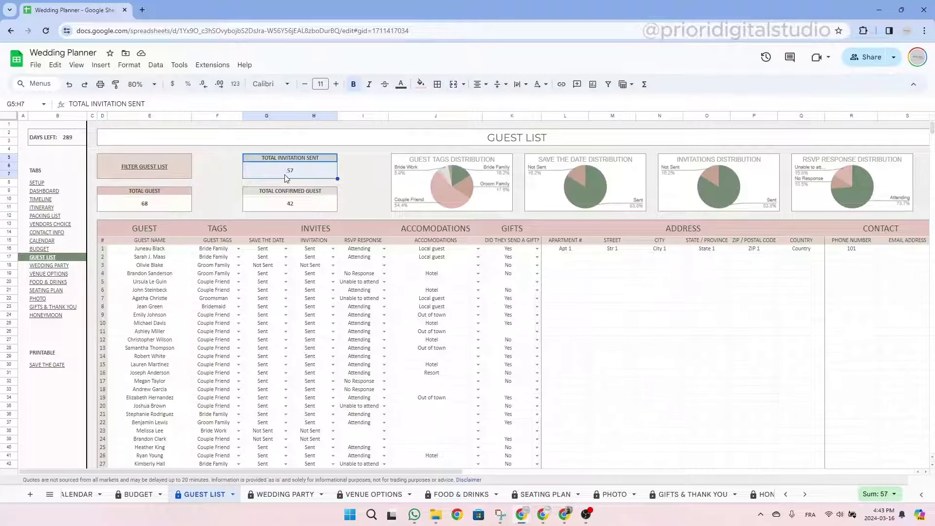
left_click(288, 203)
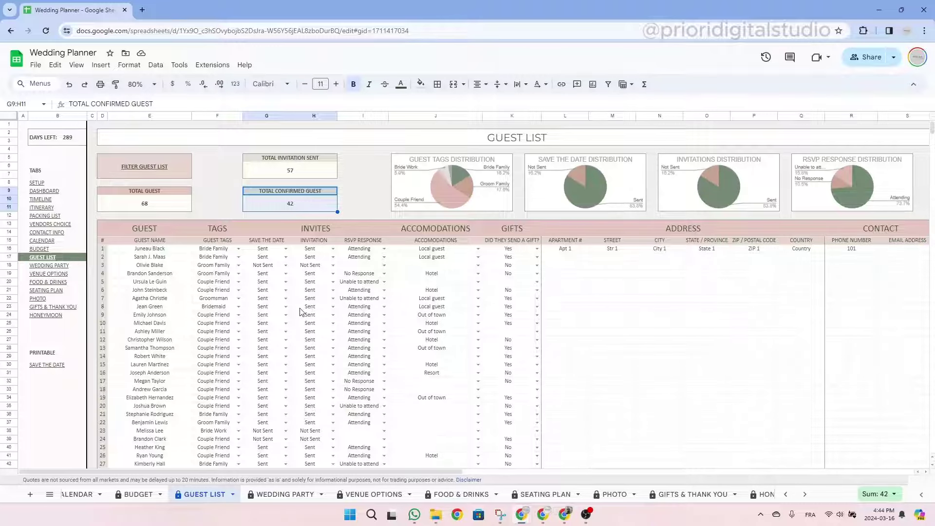
Enter the new guest's name in the first empty row, tagged Bride Friend, save-the-date Sent
scroll(302, 312, "down", 2)
scroll(302, 311, "down", 10)
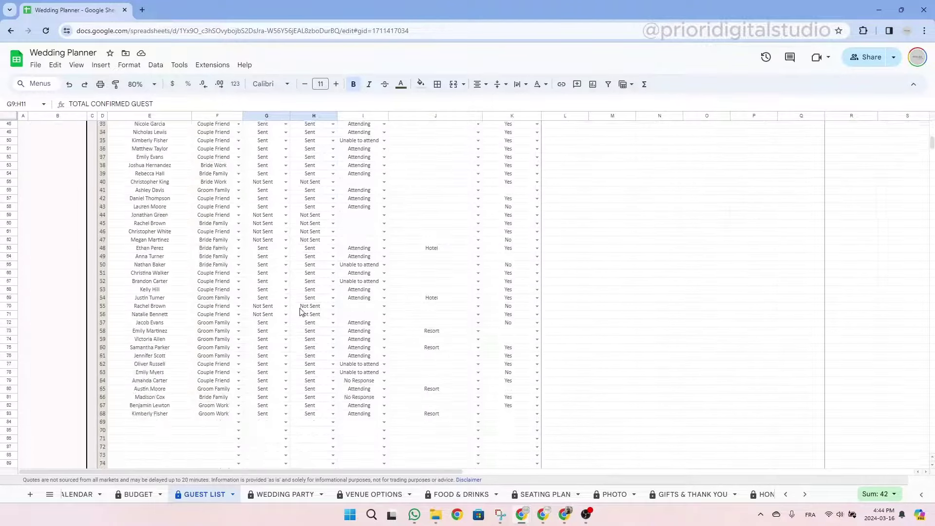
left_click(166, 346)
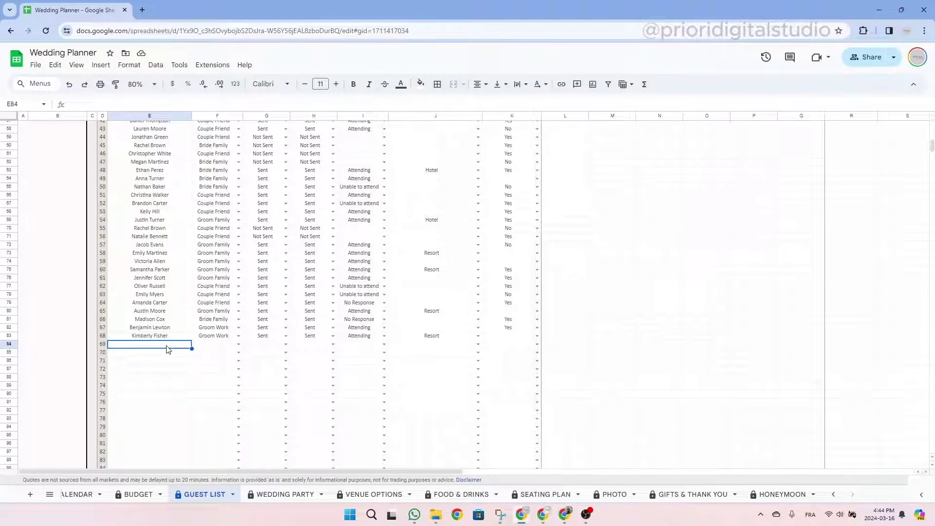
type("Jane Doe")
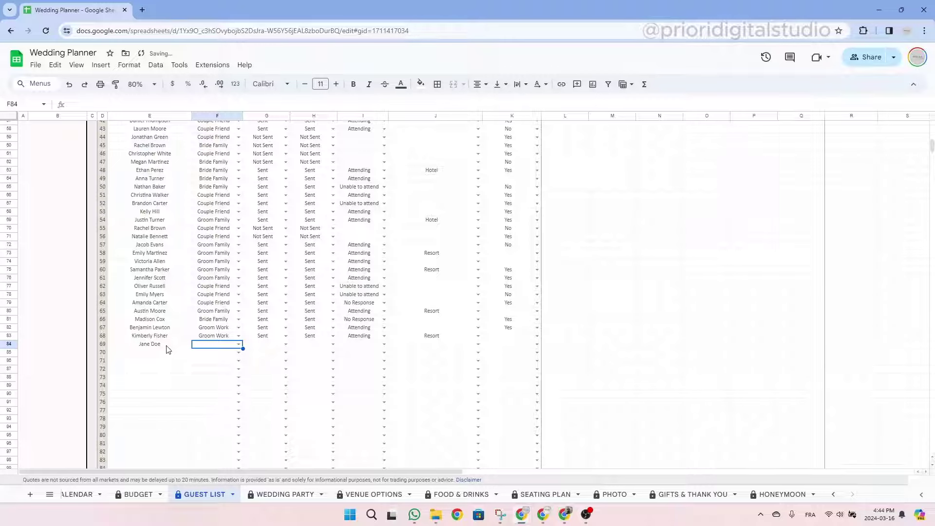
left_click(238, 344)
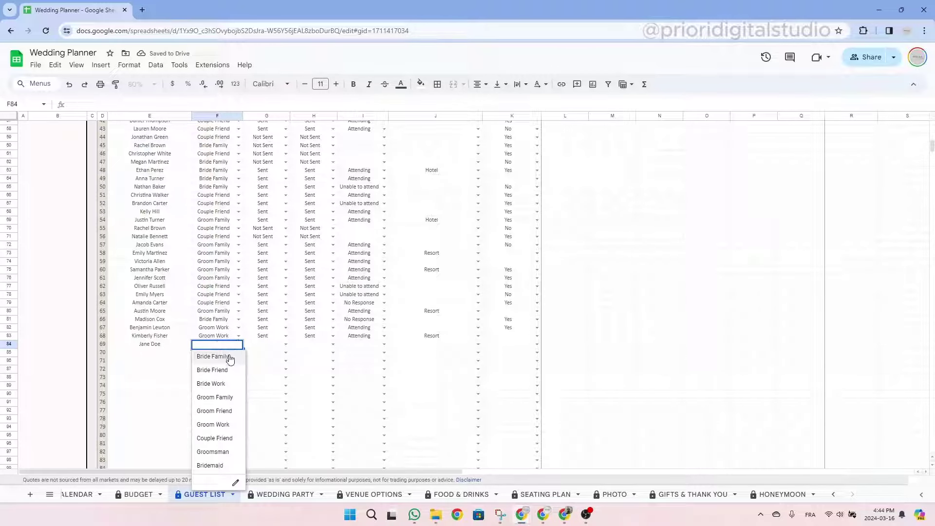
left_click(226, 370)
left_click(285, 344)
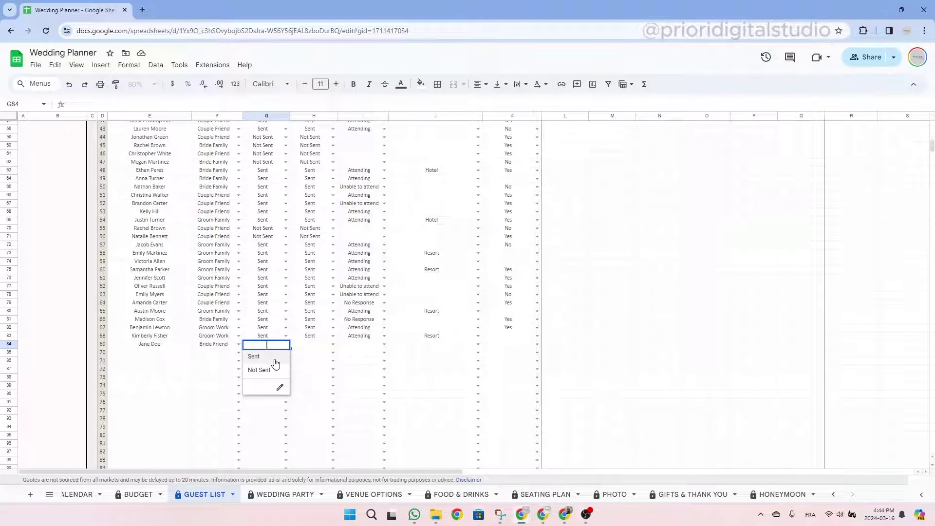
left_click(276, 357)
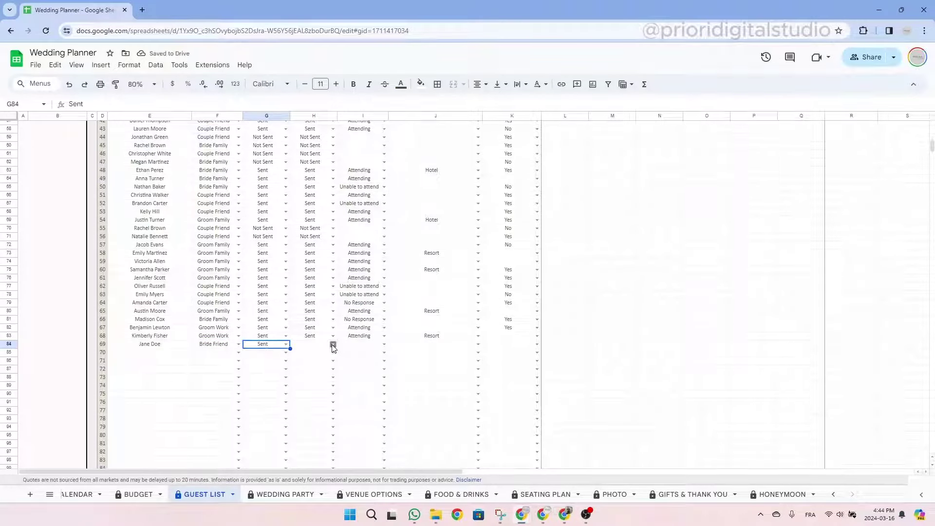
Set the guest's invitation to Sent, RSVP Attending, accommodation Venue, and gift received Yes
left_click(333, 345)
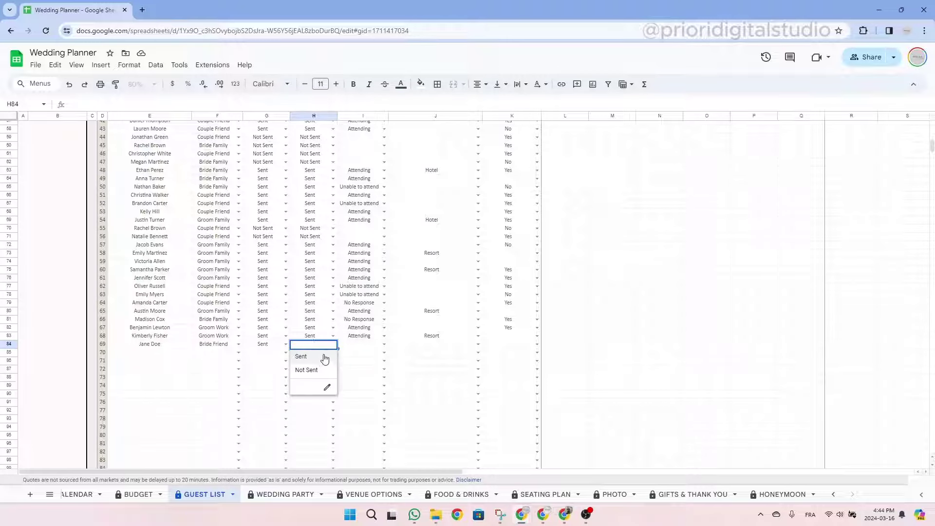
left_click(322, 361)
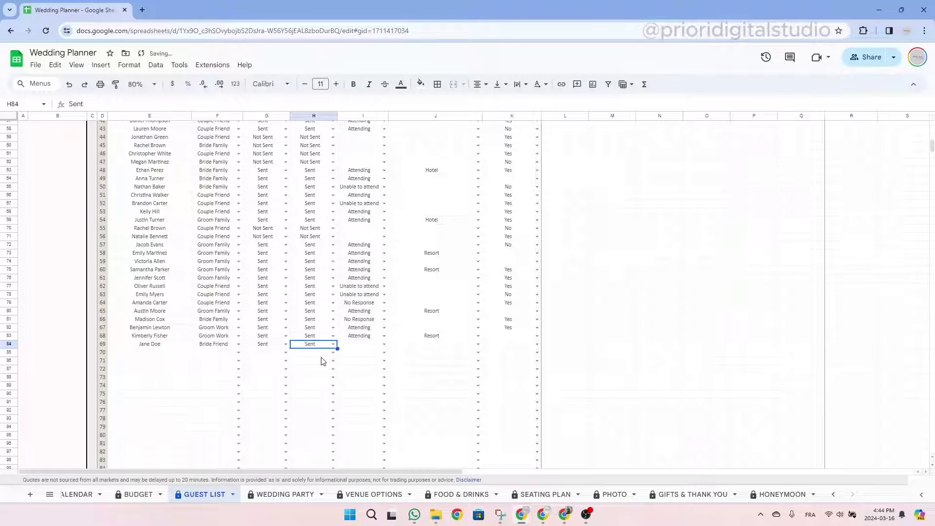
left_click(384, 345)
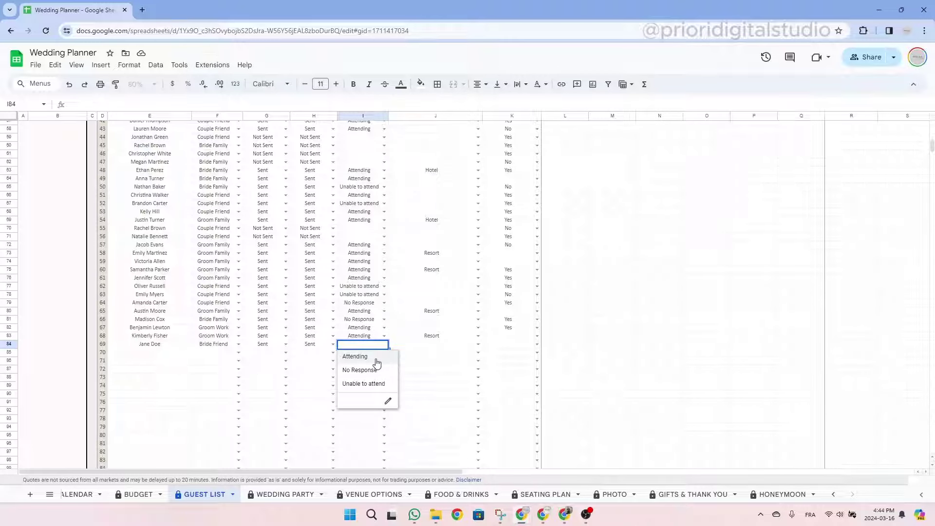
left_click(374, 358)
left_click(478, 345)
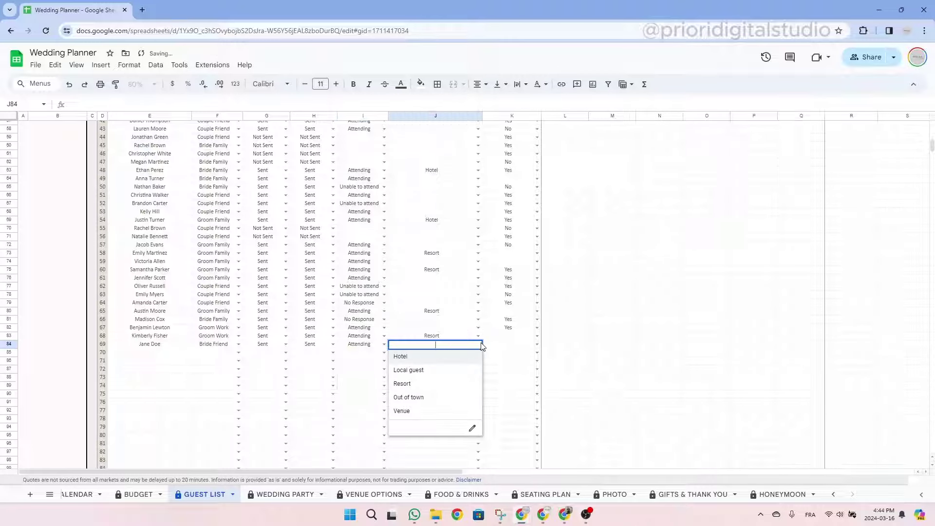
left_click(426, 411)
left_click(518, 345)
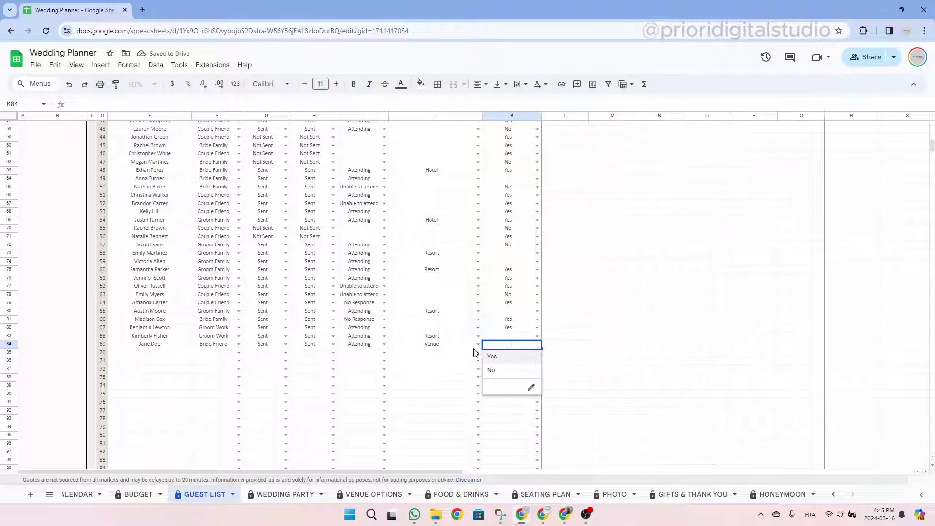
left_click(508, 360)
scroll(606, 369, "up", 10)
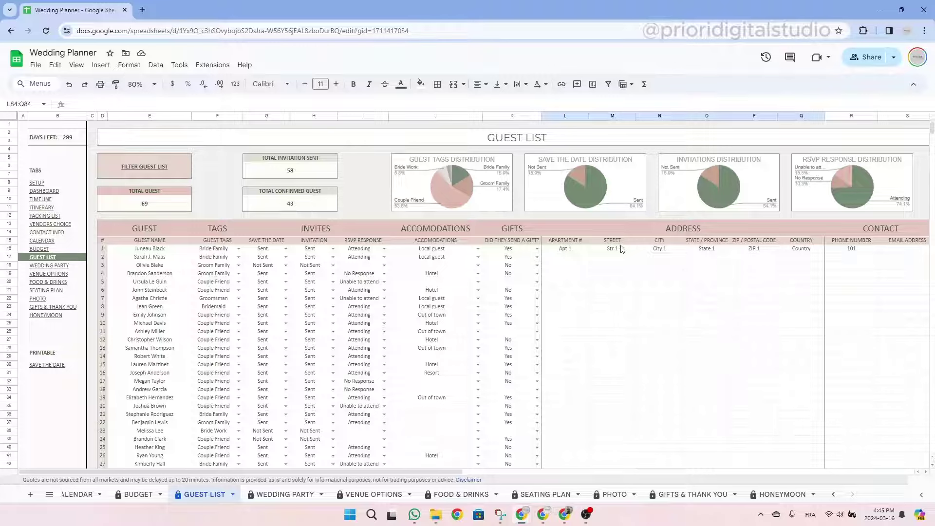
Review the address, phone and email columns, then jump to the Filter Guest List section
left_click_drag(565, 240, 810, 360)
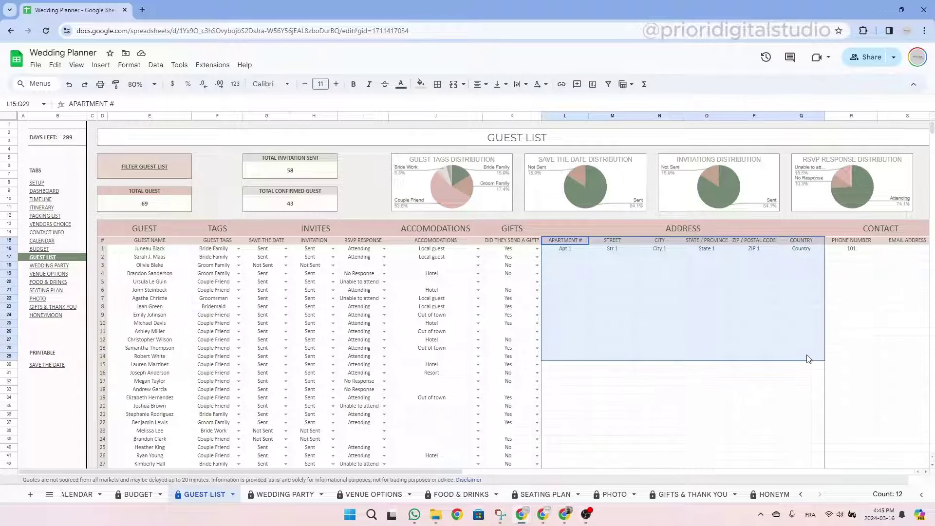
left_click(854, 240)
left_click(906, 241)
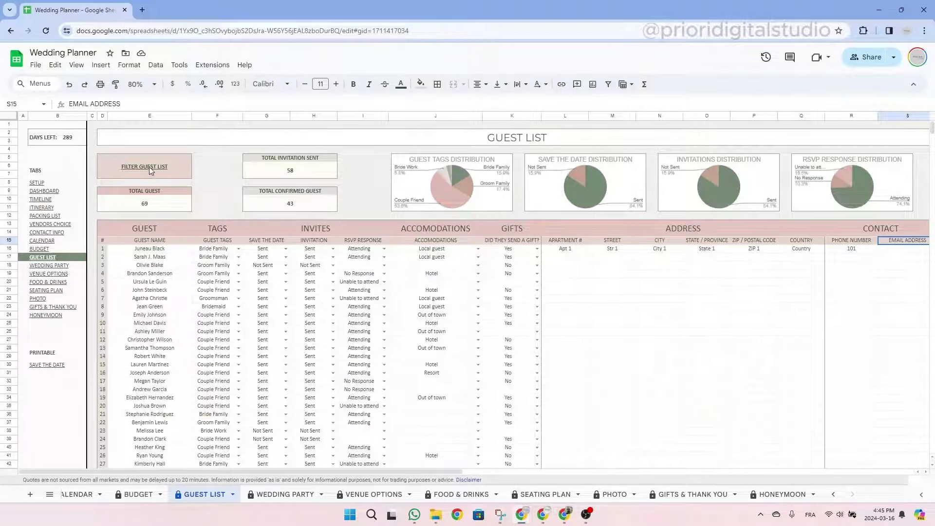
mouse_move(148, 166)
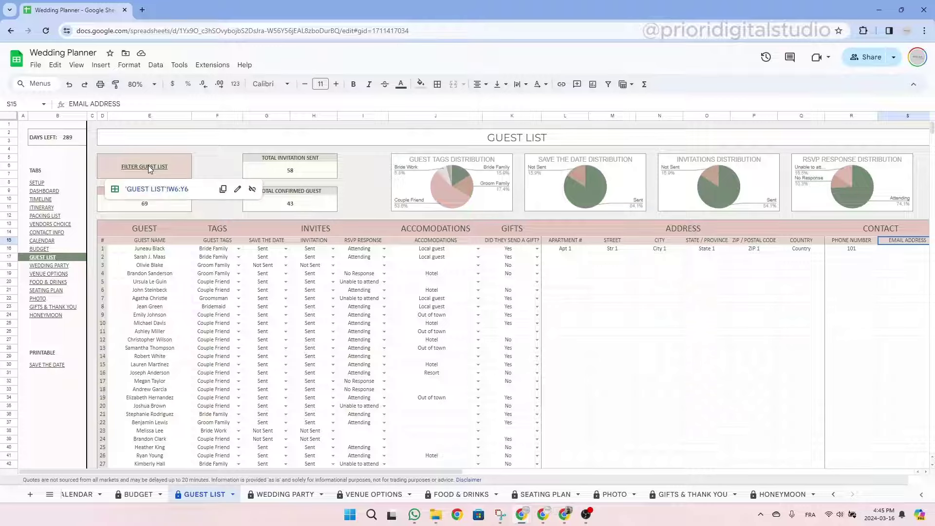
left_click(151, 191)
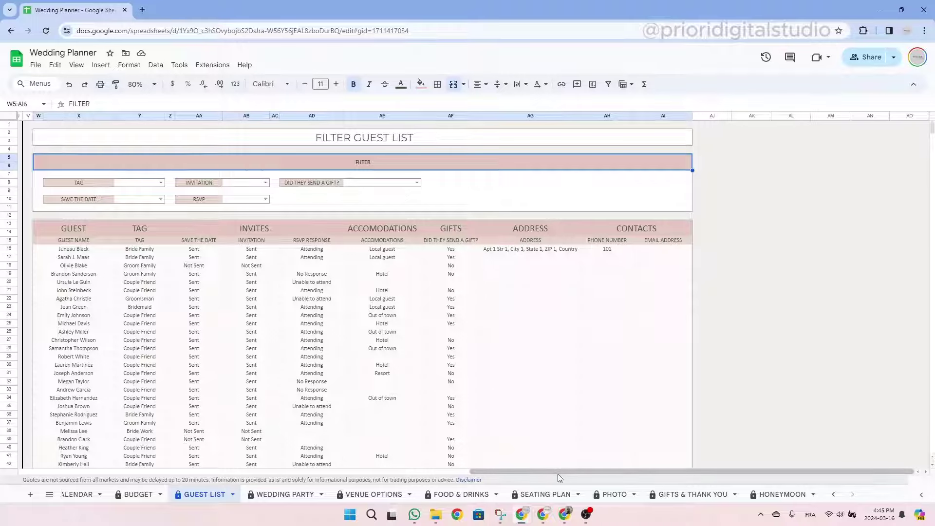
Inspect the Tag, Invitation, Save the Date and RSVP filter dropdowns without choosing values
mouse_move(557, 473)
left_mouse_down()
mouse_move(146, 458)
mouse_move(78, 446)
mouse_move(170, 458)
mouse_move(555, 468)
left_mouse_up()
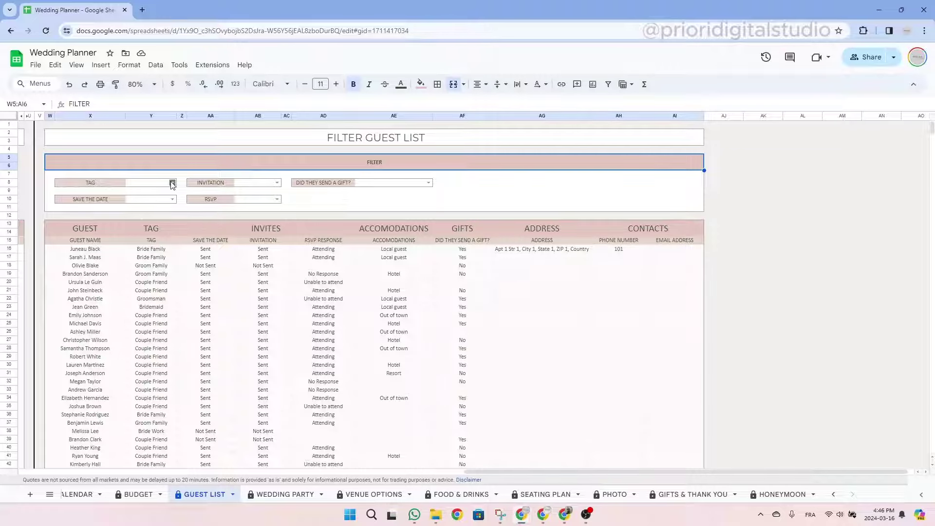
left_click(173, 183)
left_click(214, 185)
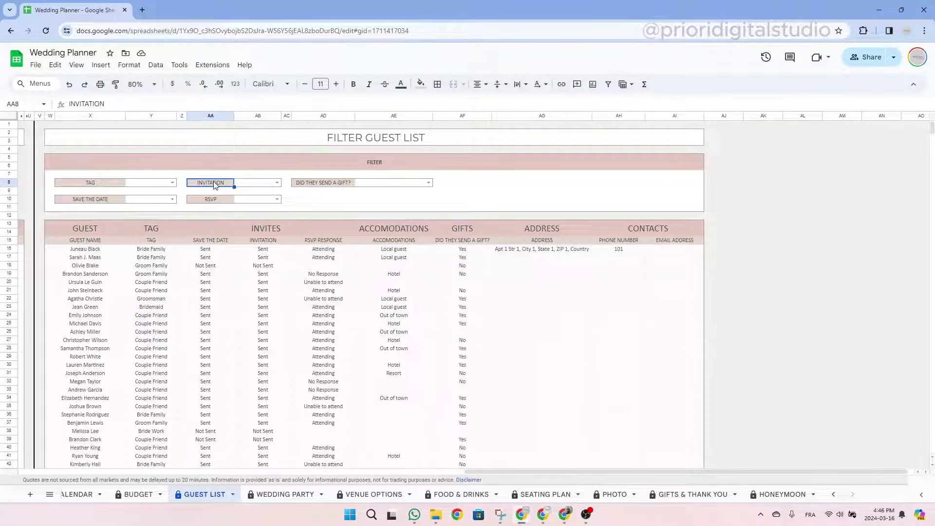
left_click(277, 183)
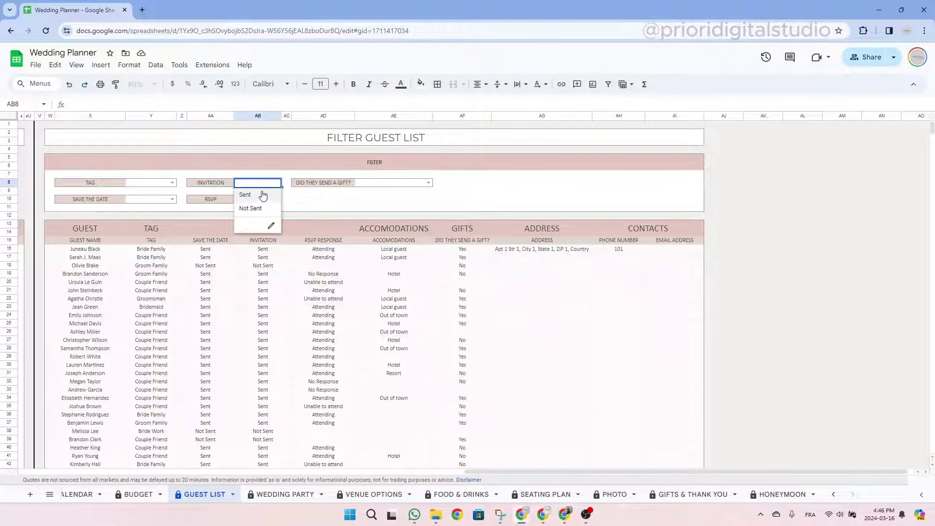
left_click(324, 186)
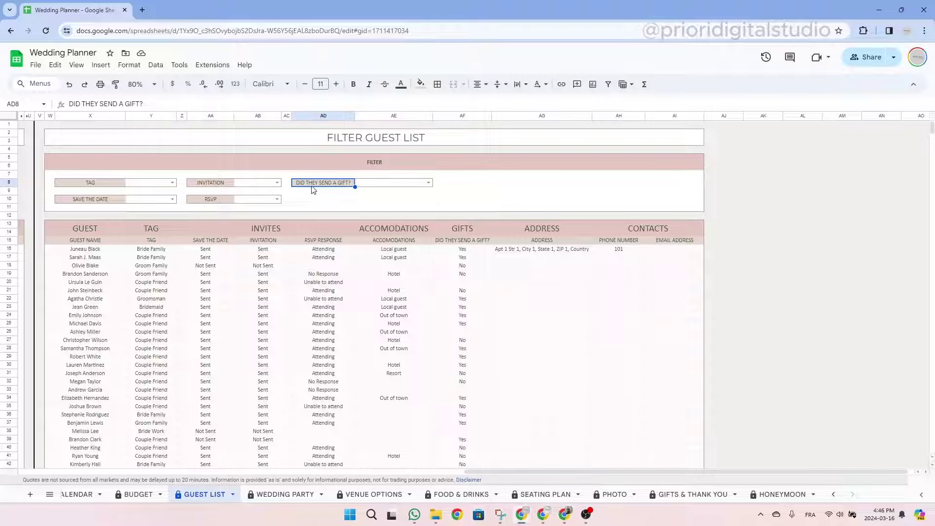
left_click(102, 202)
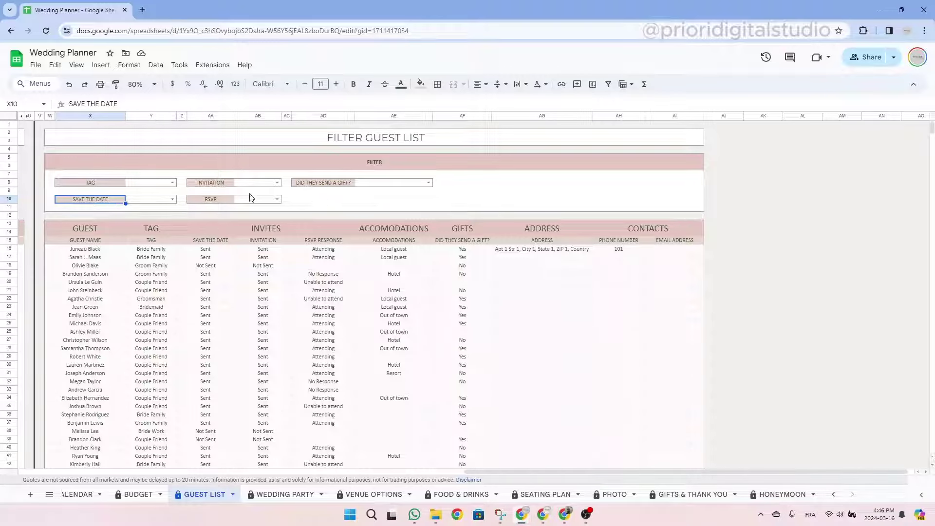
left_click(214, 201)
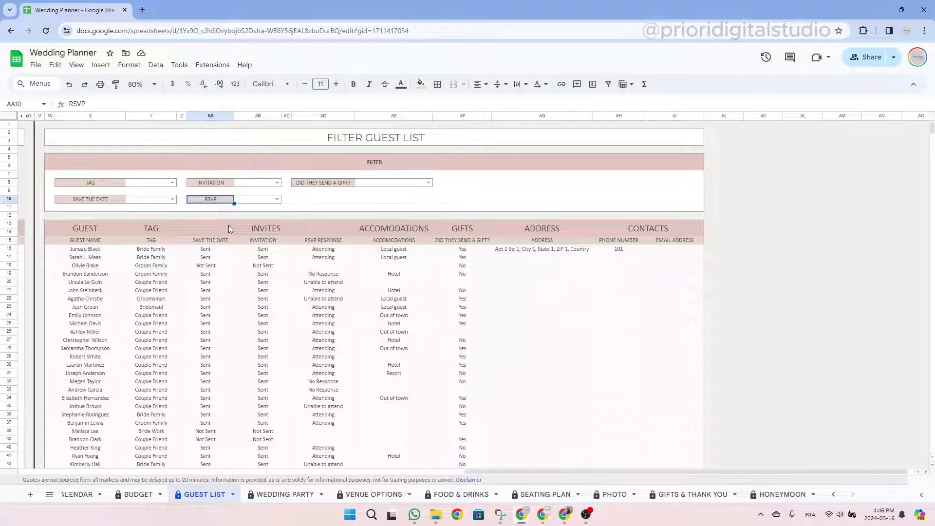
Filter the guests by the Bride Friend tag, then switch the tag filter to Couple Friend
left_click(173, 183)
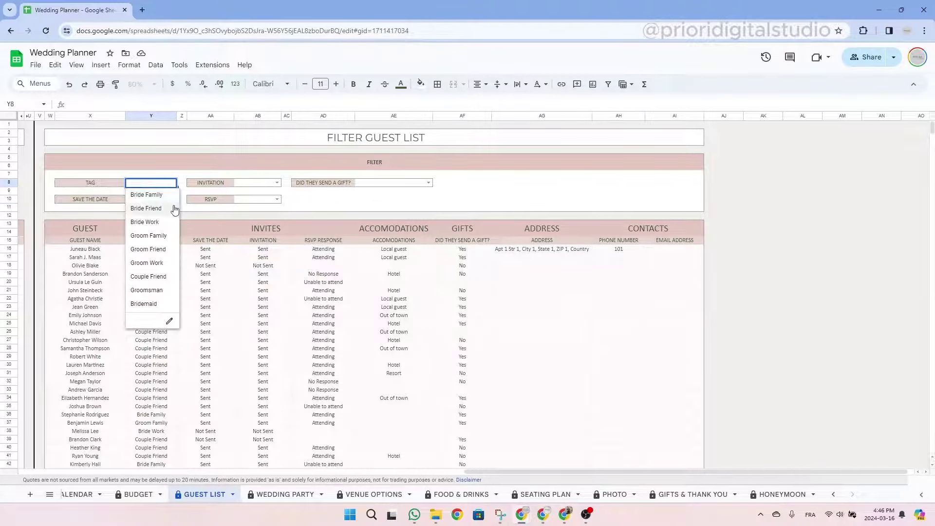
left_click(146, 208)
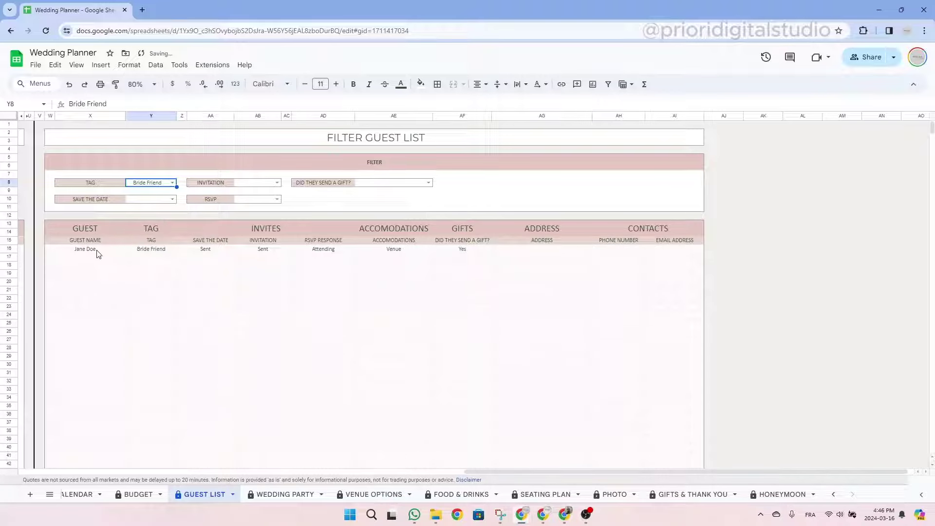
left_click_drag(96, 250, 499, 252)
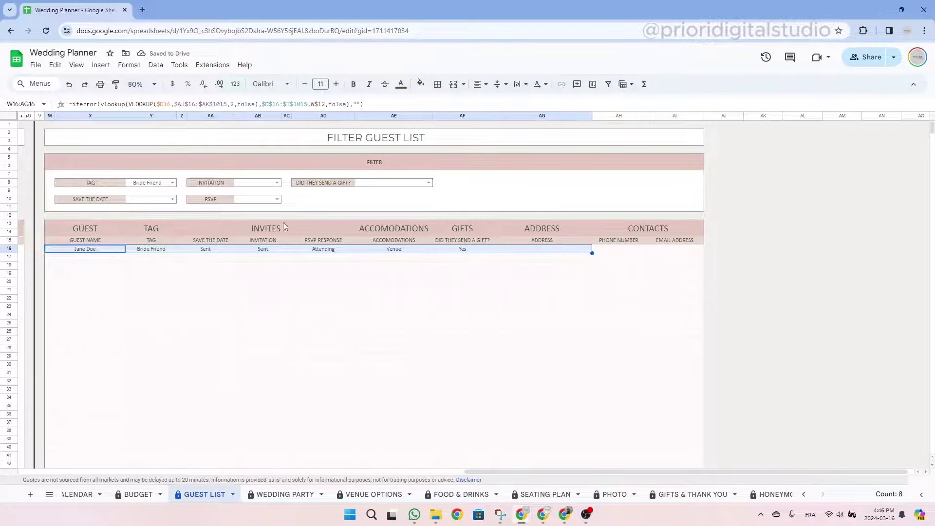
left_click(146, 184)
left_click(162, 184)
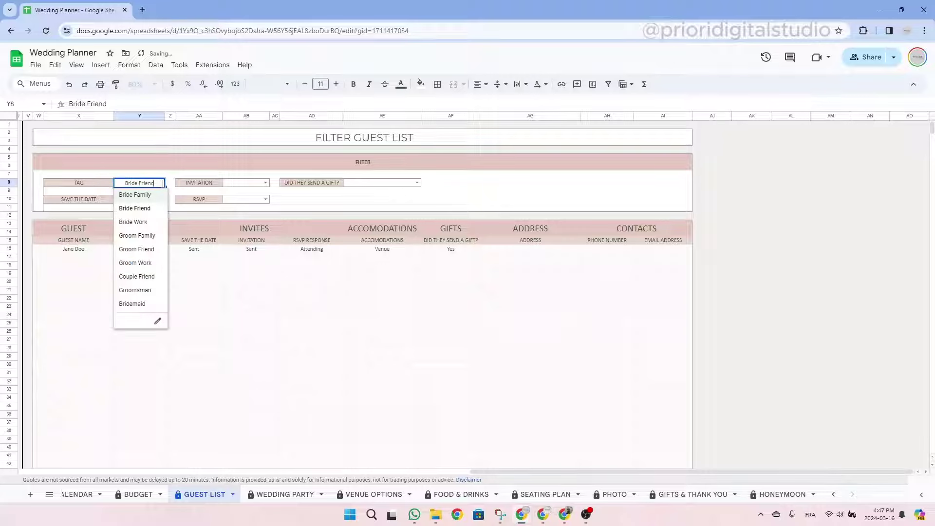
left_click(137, 276)
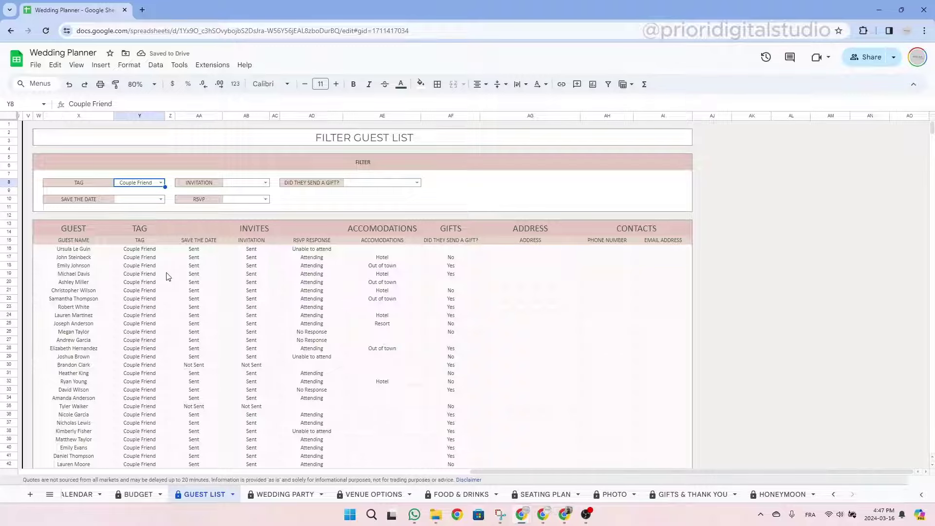
key("ctrl+Up")
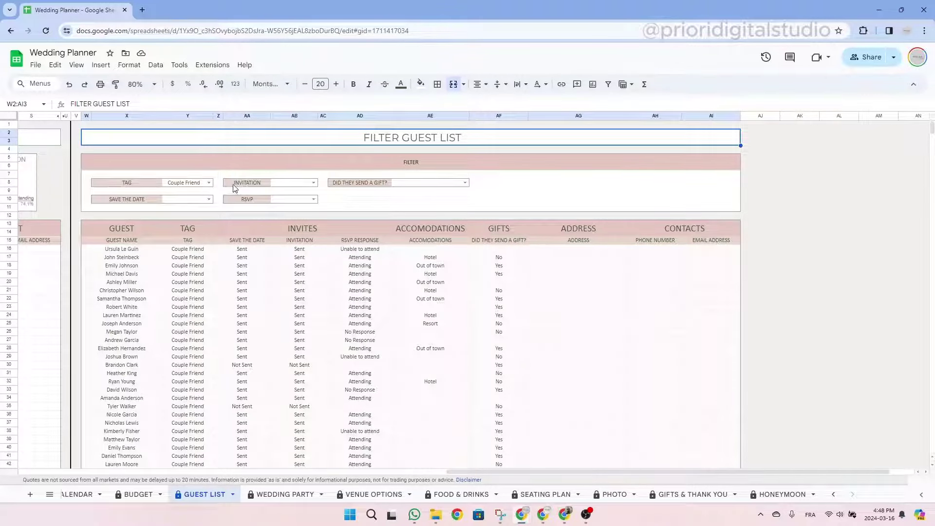
Add Invitation Sent and RSVP Attending filters and select the filtered results to count them
left_click(313, 183)
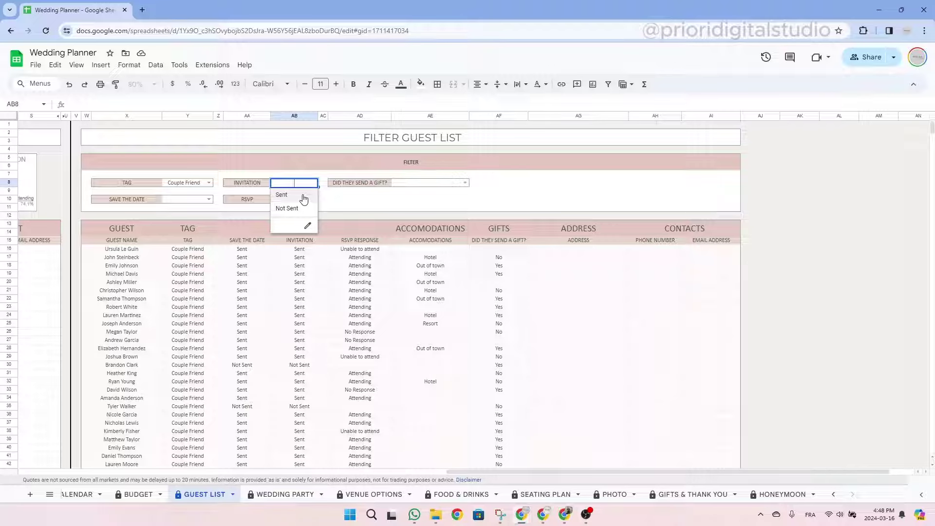
left_click(303, 196)
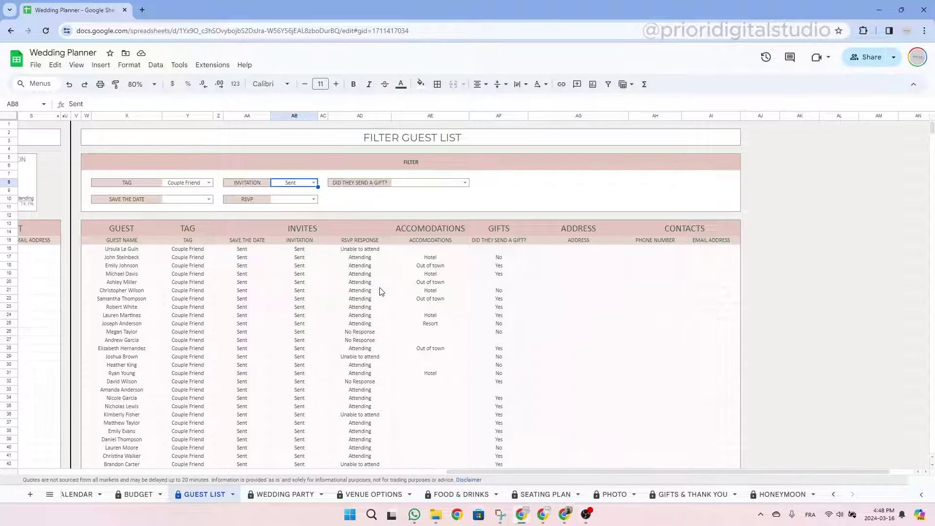
left_click(313, 199)
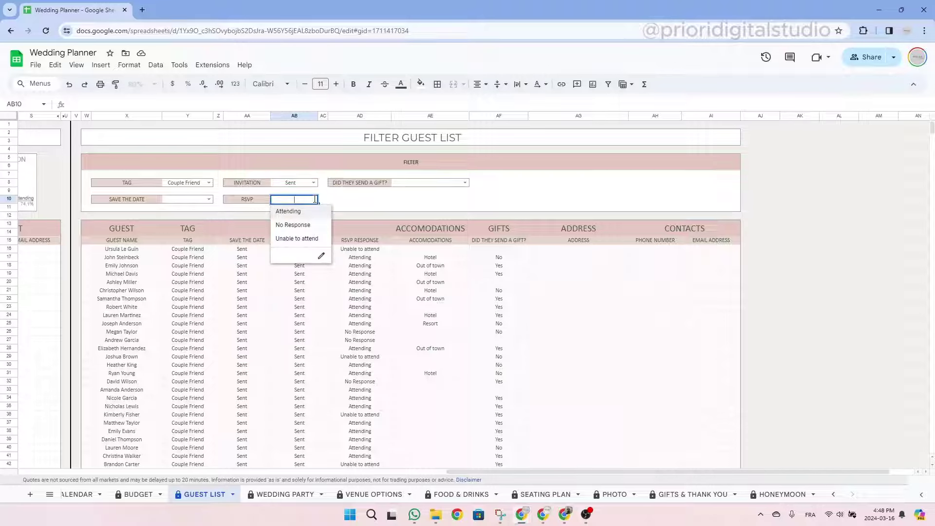
left_click(302, 212)
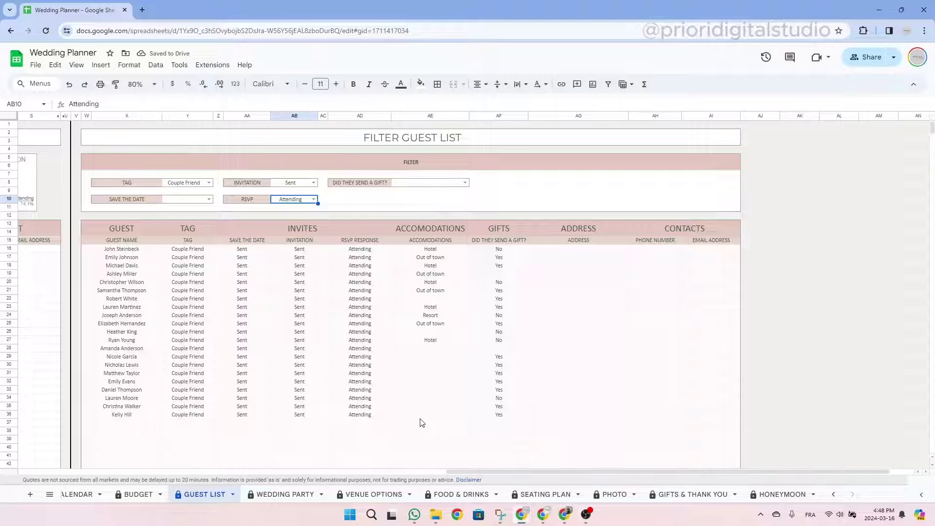
left_click_drag(197, 249, 198, 349)
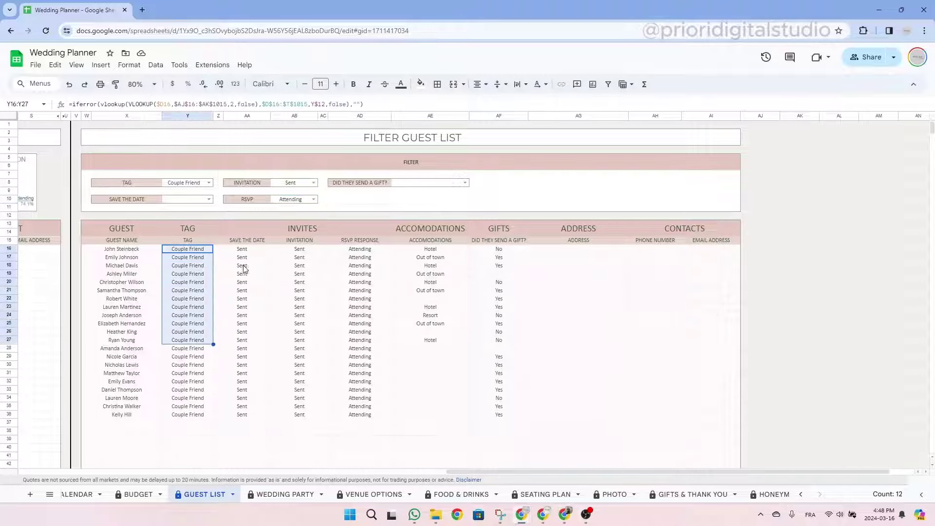
left_click_drag(242, 265, 242, 356)
left_click_drag(360, 265, 361, 363)
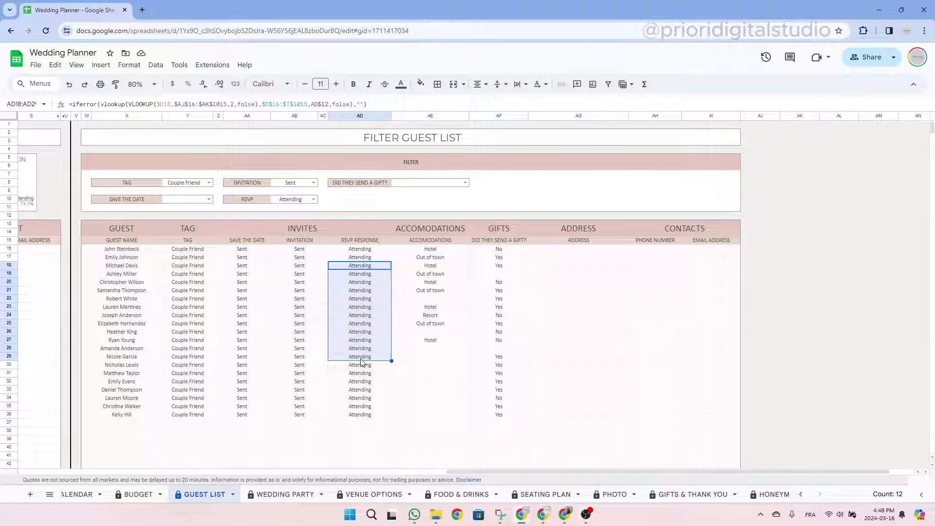
Clear the RSVP, Invitation and Tag filters, then switch to the Wedding Party sheet
left_click(299, 203)
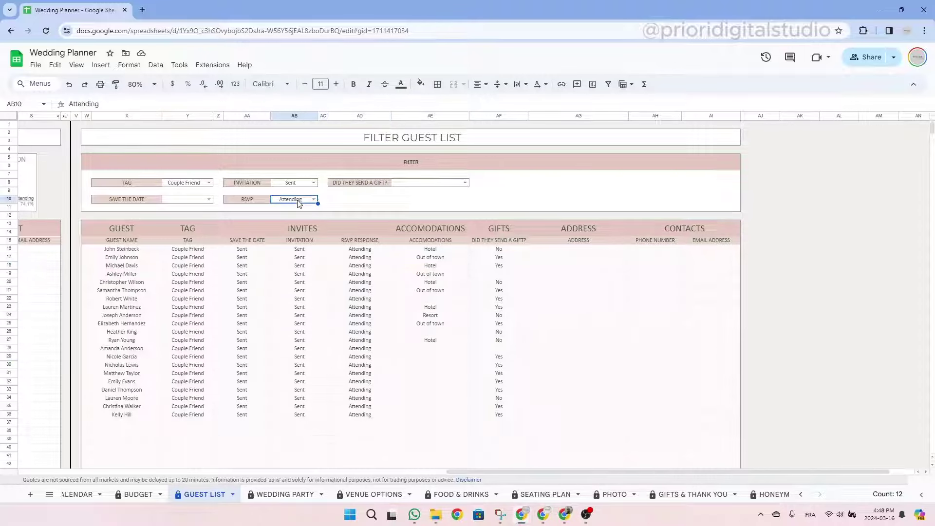
key("Delete")
left_click(297, 183)
key("Delete")
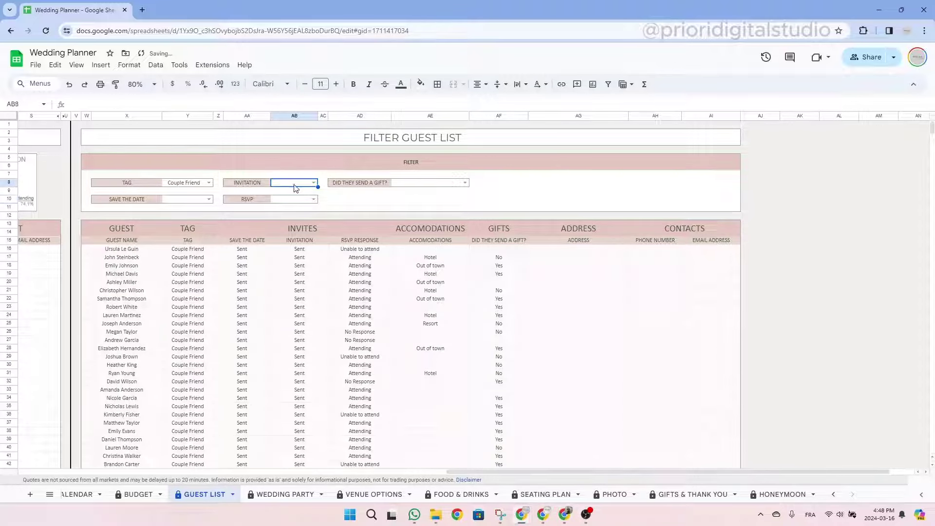
left_click(196, 183)
key("Delete")
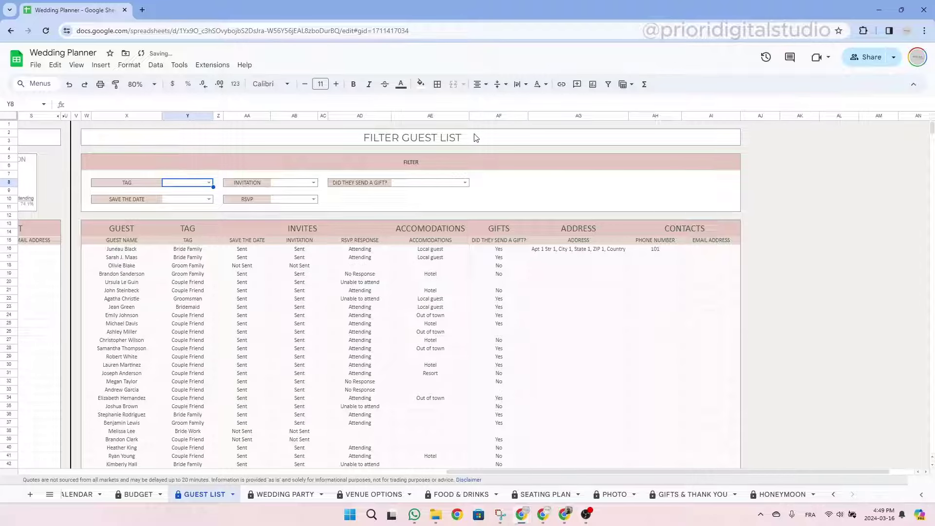
left_click(475, 139)
key("ctrl+shift+Page_Down")
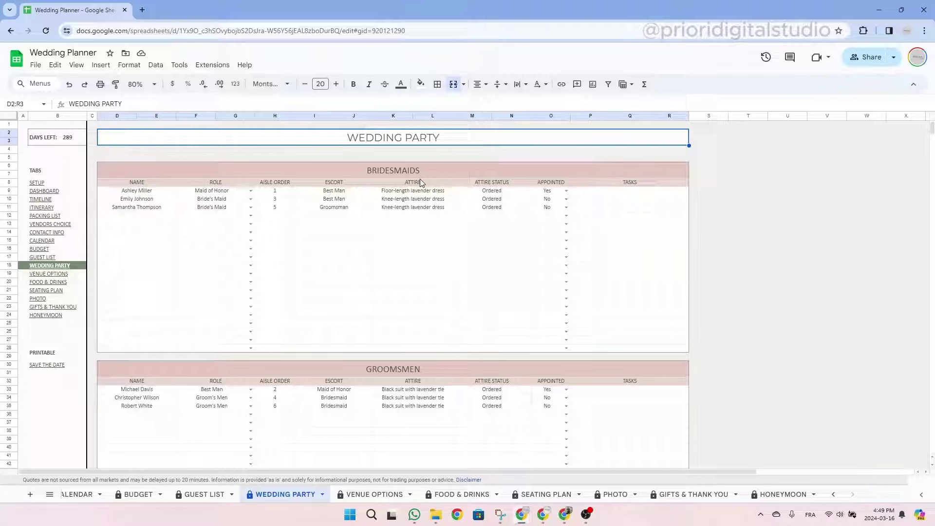
Review the Bridesmaids and Groomsmen sections and the role, aisle order, escort, attire, appointed and tasks columns
left_click(416, 170)
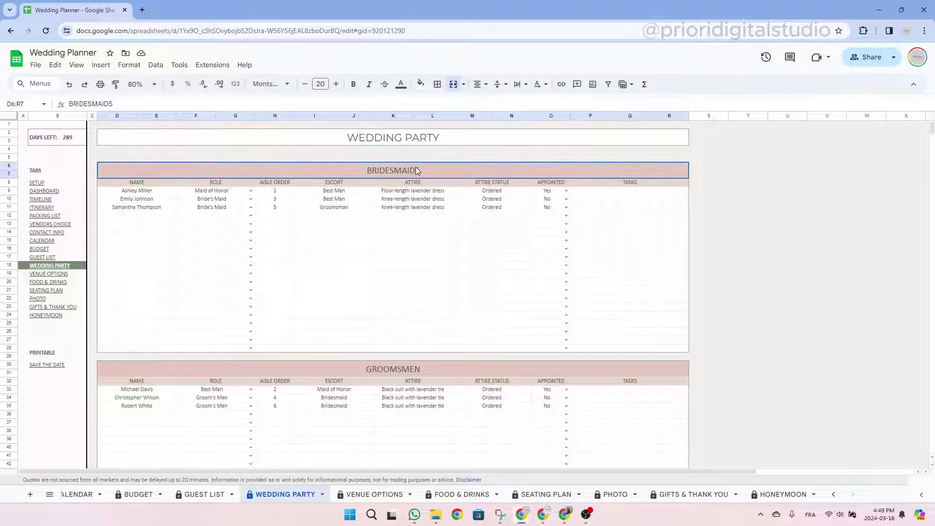
left_click(413, 375)
scroll(411, 378, "down", 3)
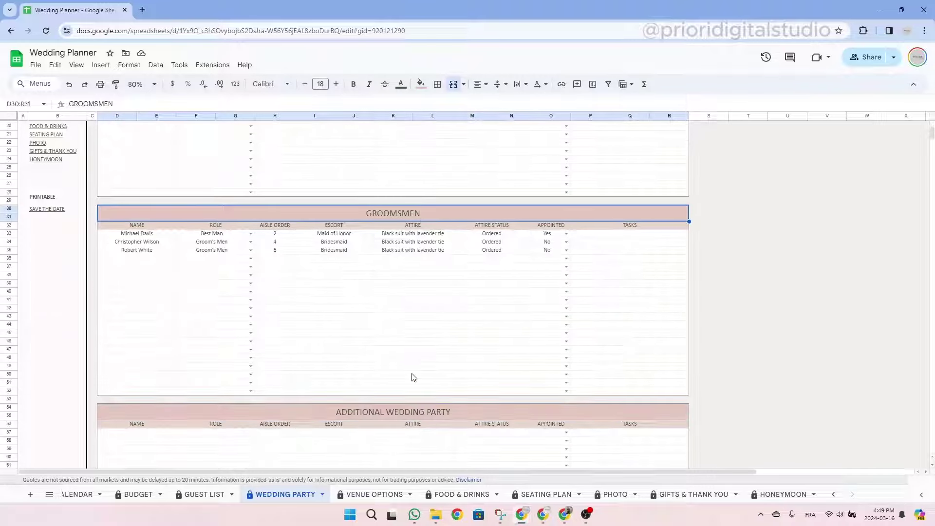
scroll(403, 336, "up", 3)
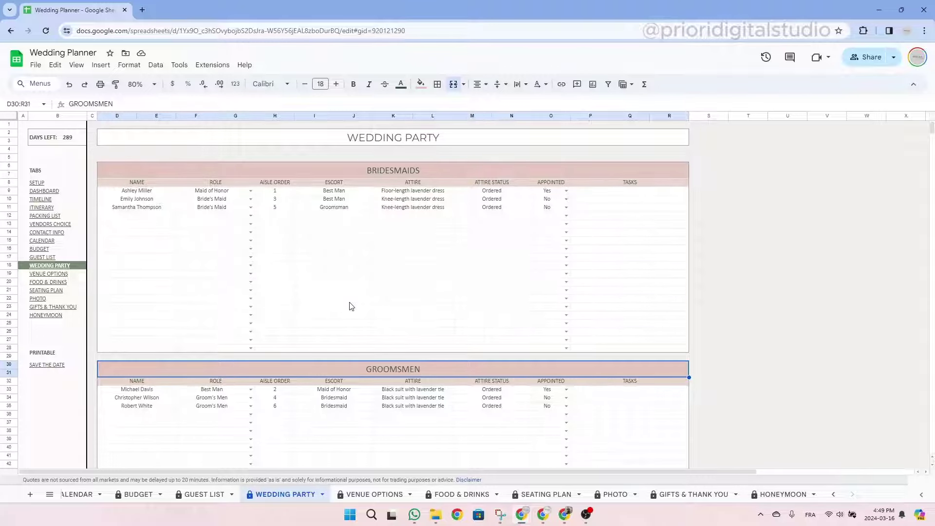
left_click(143, 193)
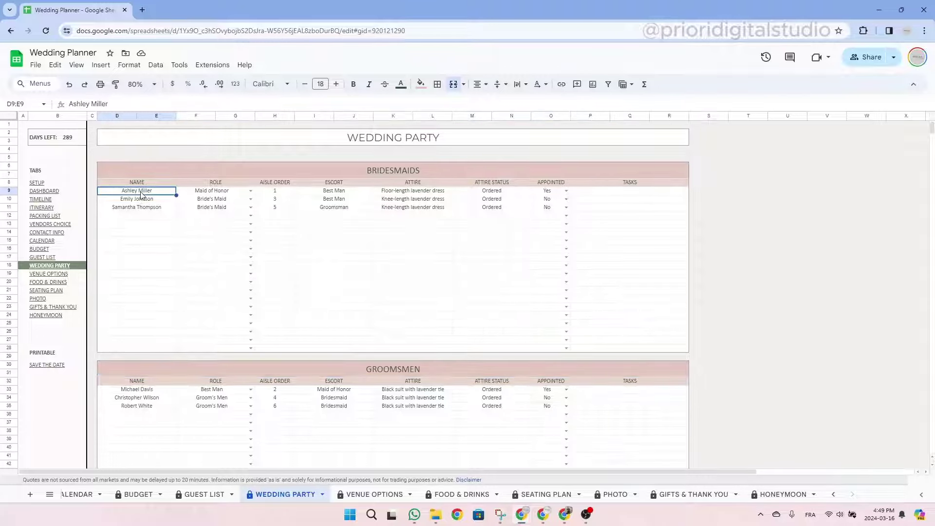
left_click(144, 217)
left_click(240, 216)
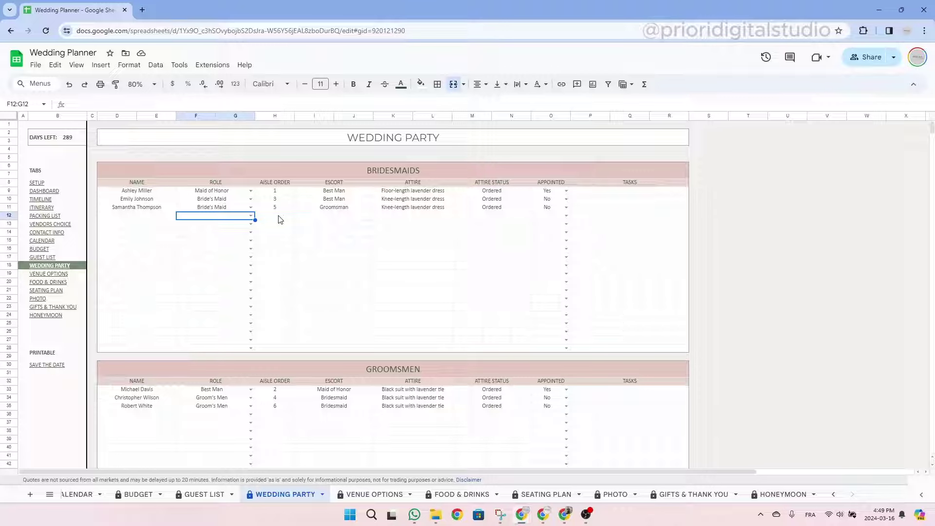
left_click(280, 219)
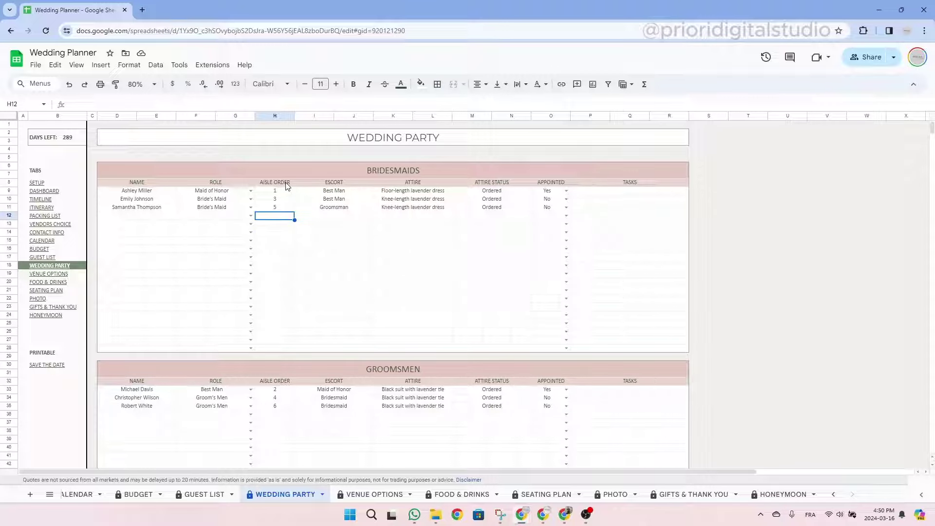
left_click(287, 186)
left_click(326, 186)
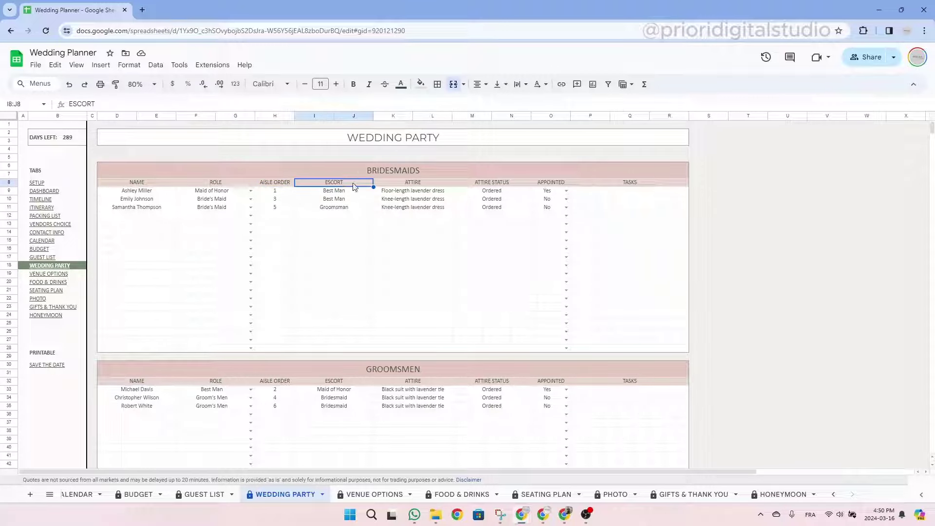
left_click(409, 186)
left_click(484, 185)
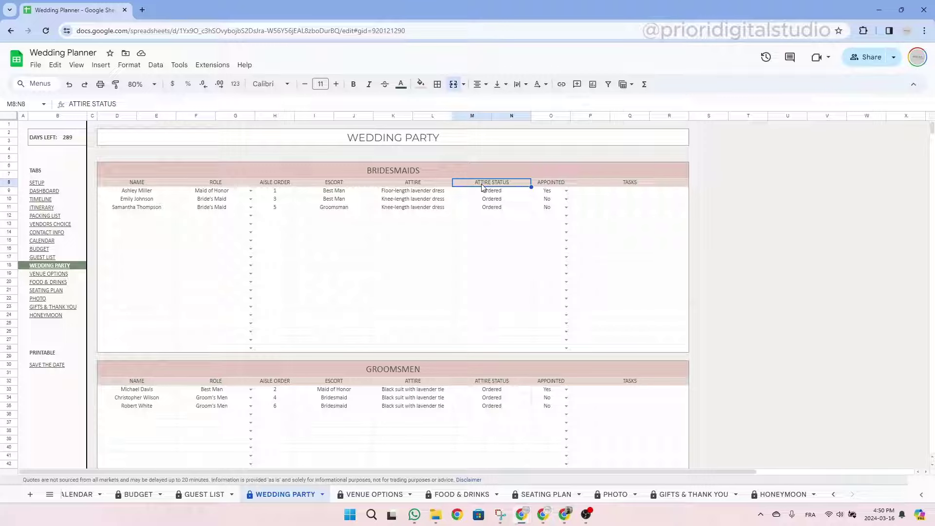
left_click(560, 186)
left_click(616, 187)
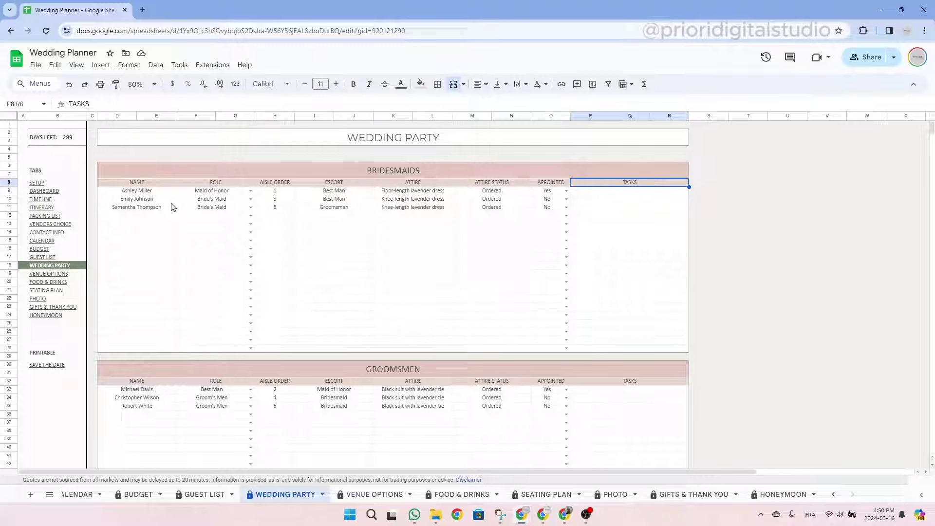
Enter a new bridesmaid's name in row 12 with role Bride's Maid and aisle order 2
left_click(163, 218)
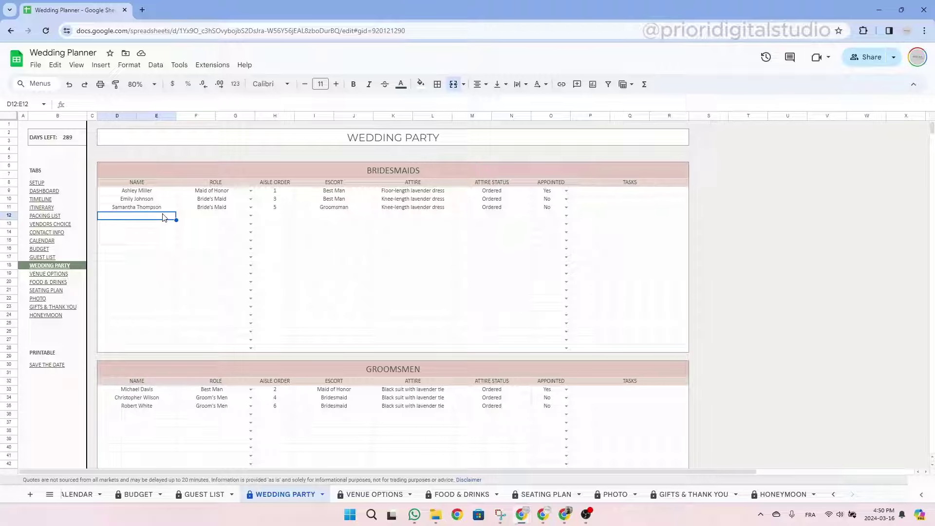
type("Jane")
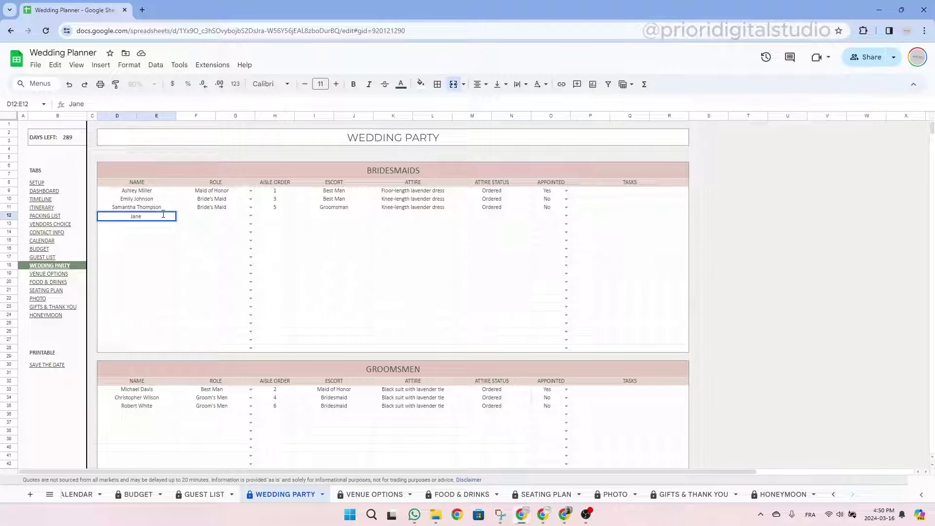
type(" Doe")
key("Return")
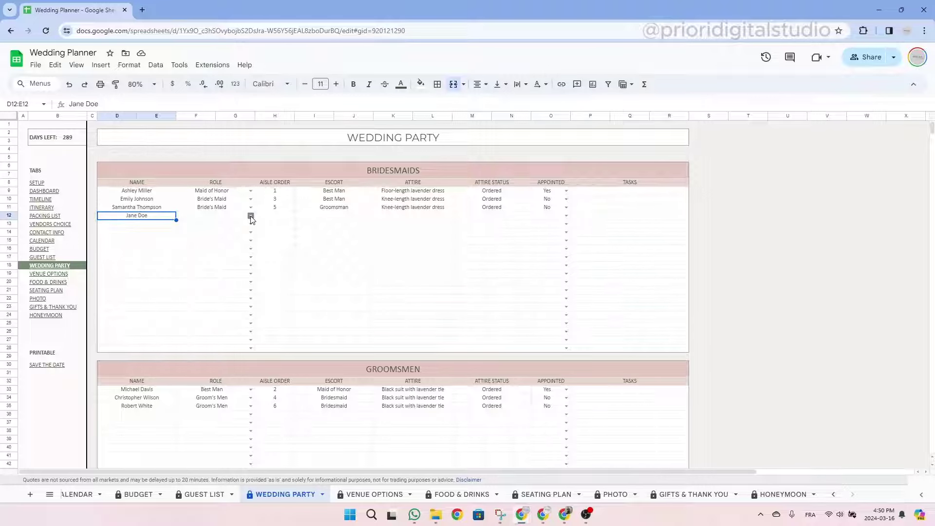
left_click(251, 216)
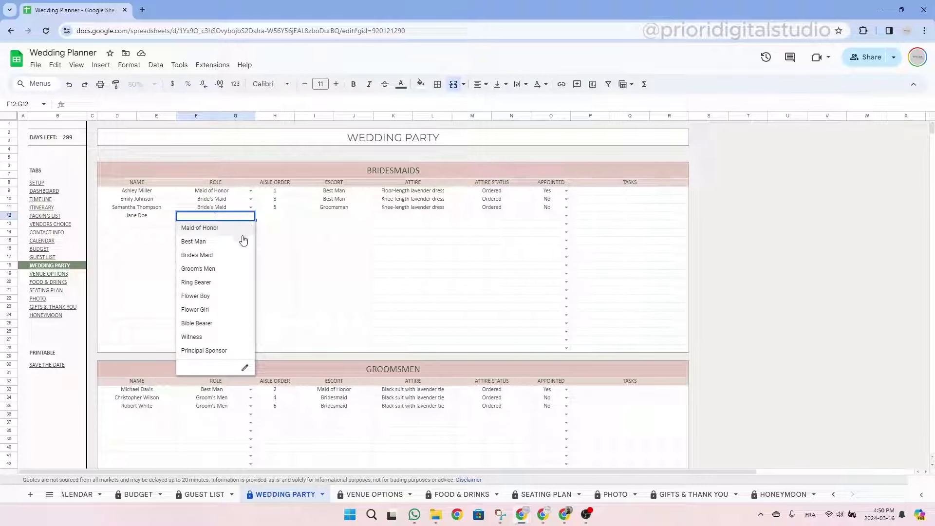
left_click(235, 255)
left_click(281, 218)
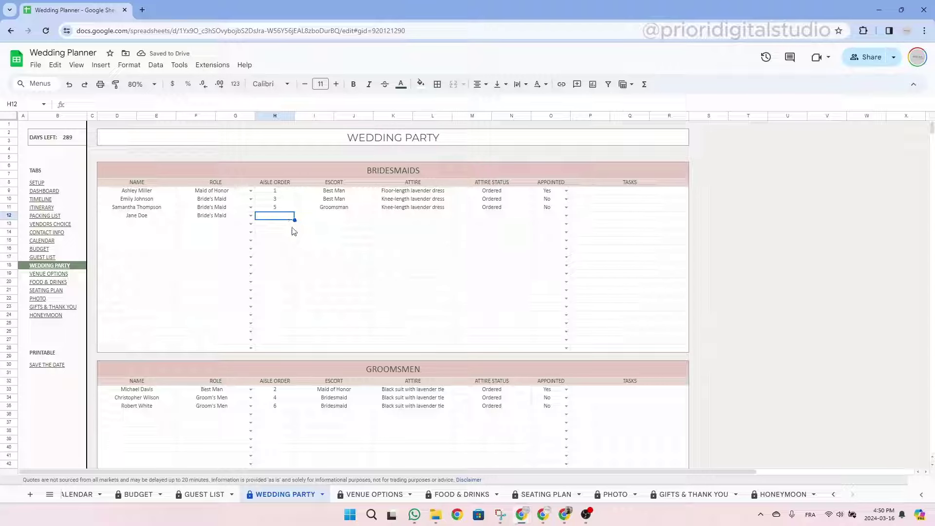
type("2")
left_click(330, 218)
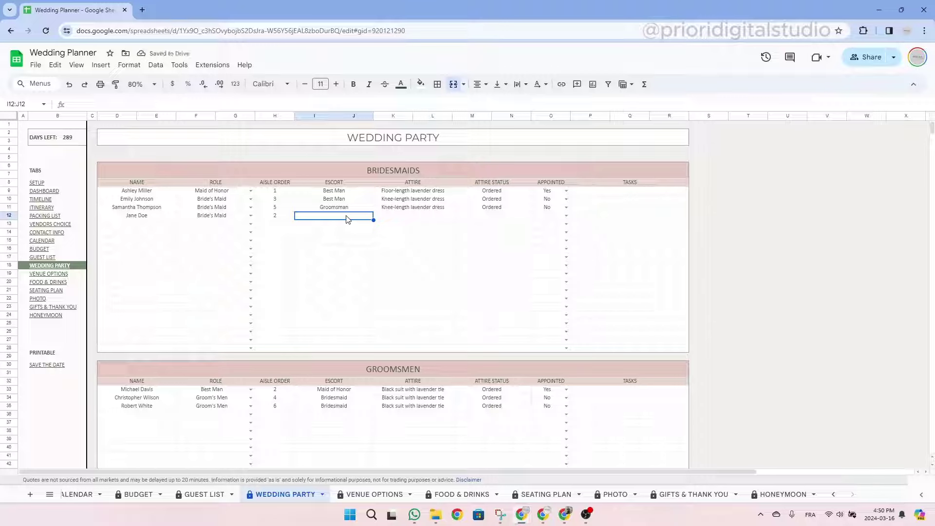
Set her escort to Groomsmen, attire Purple dress, status Ordered, appointed Yes, then open VENUE OPTIONS
type("Groomsma")
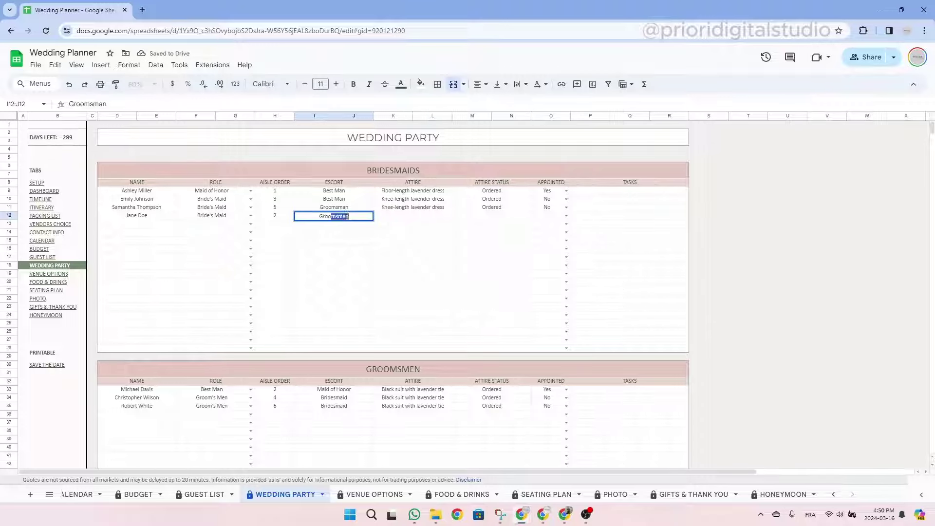
type("n")
left_click(407, 223)
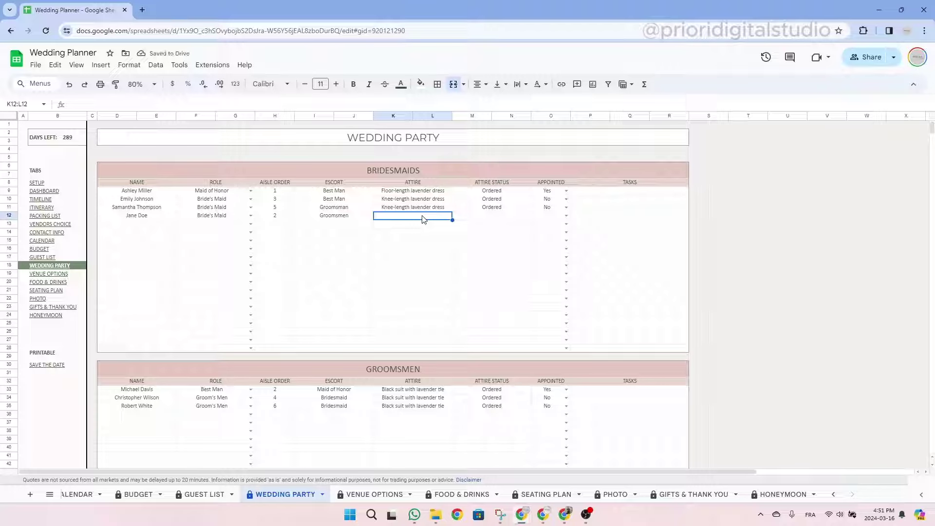
type("Purp")
type("le dress")
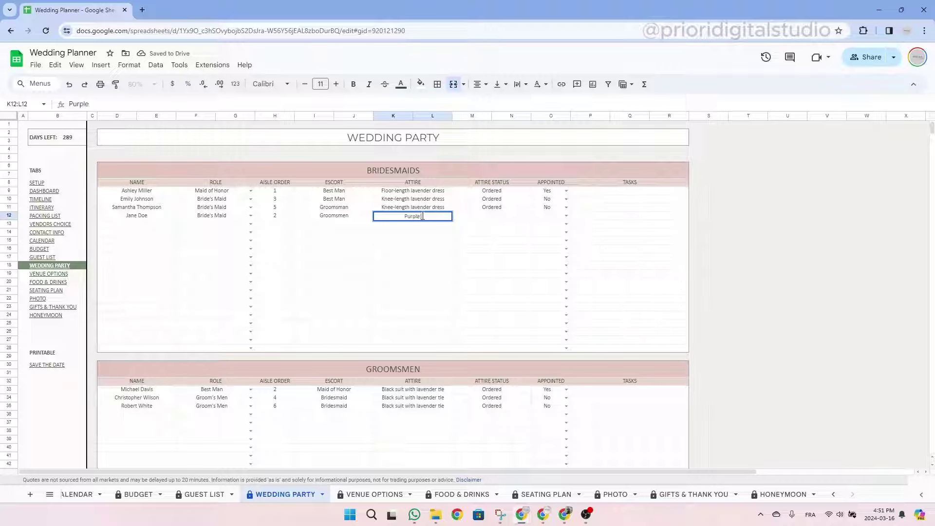
left_click(475, 219)
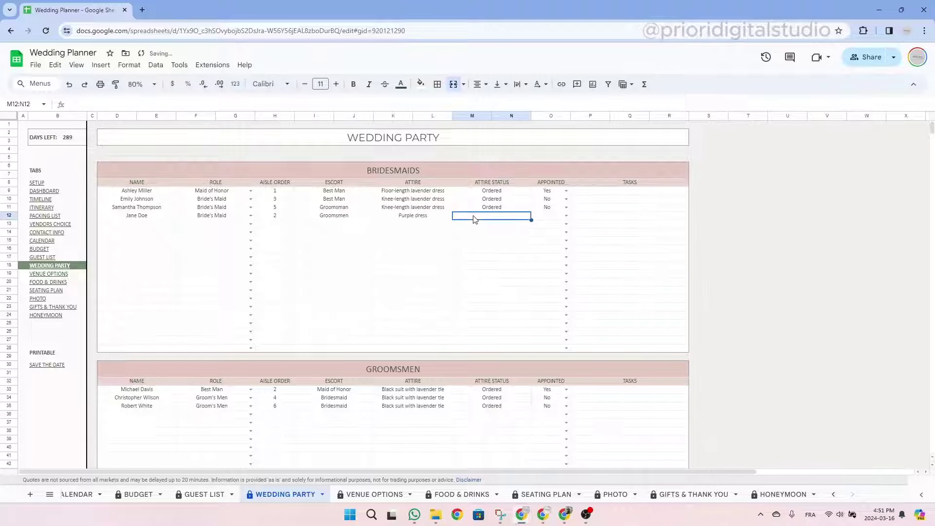
type("Ordered")
left_click(567, 217)
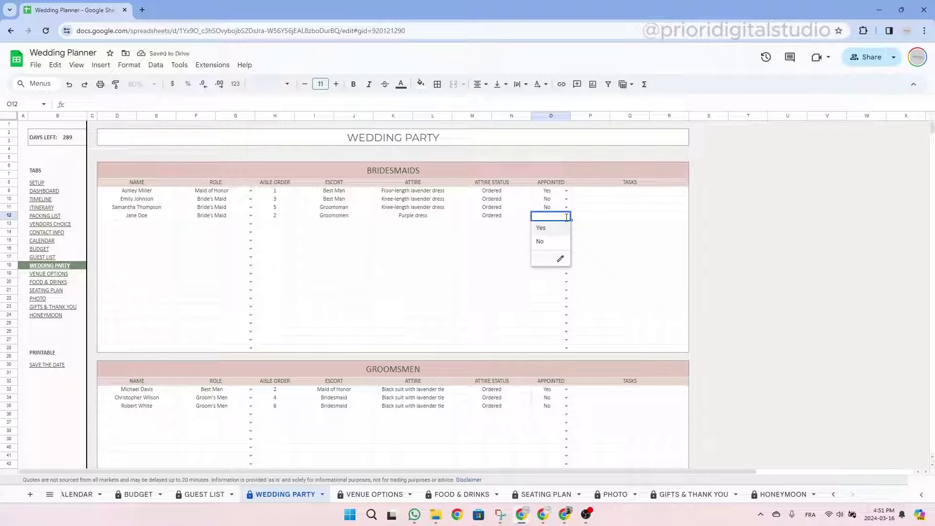
left_click(555, 227)
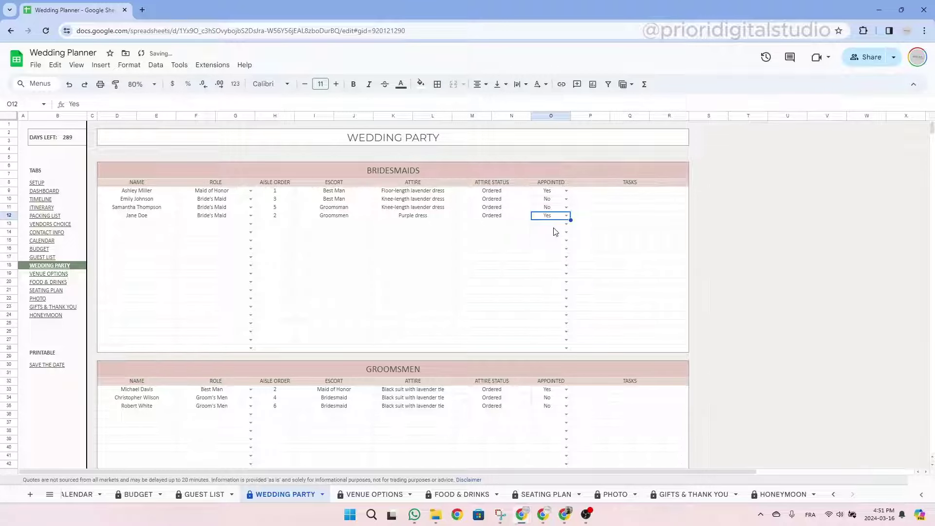
left_click(636, 220)
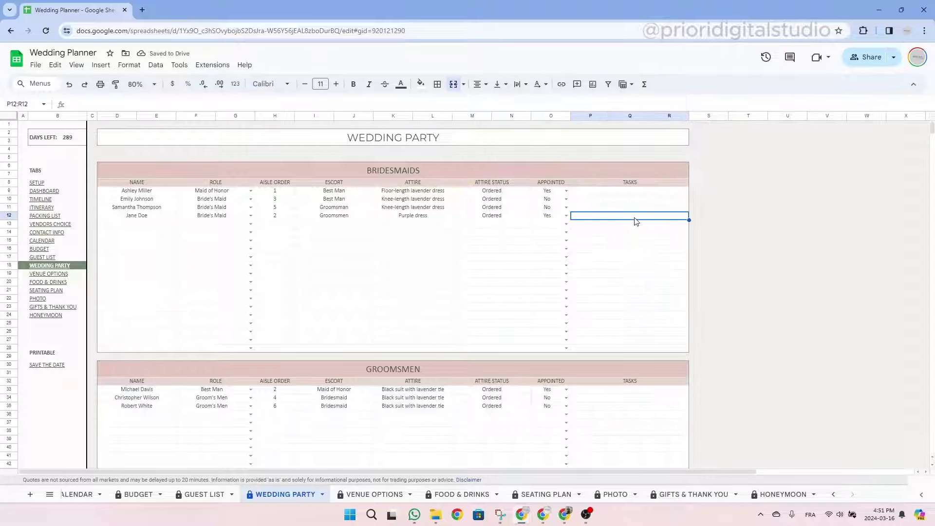
key("ctrl+Page_Down")
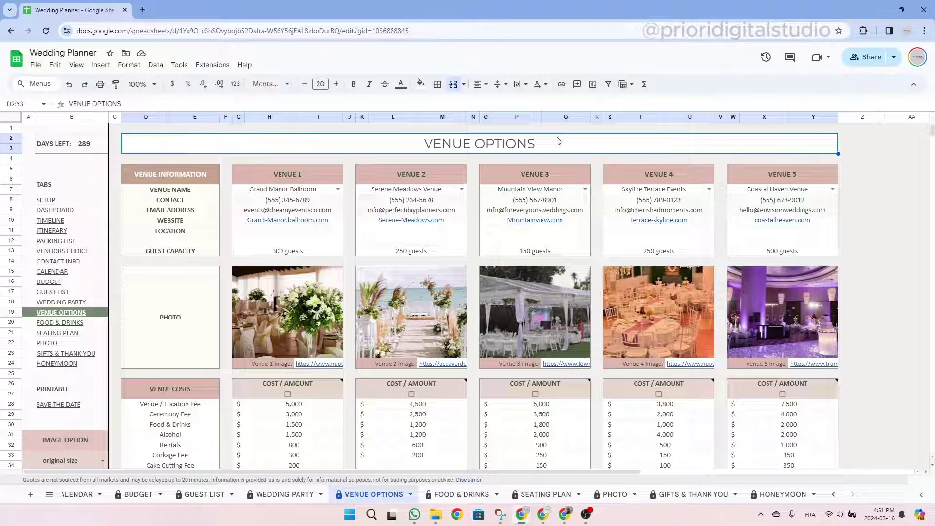
left_click_drag(275, 178, 745, 174)
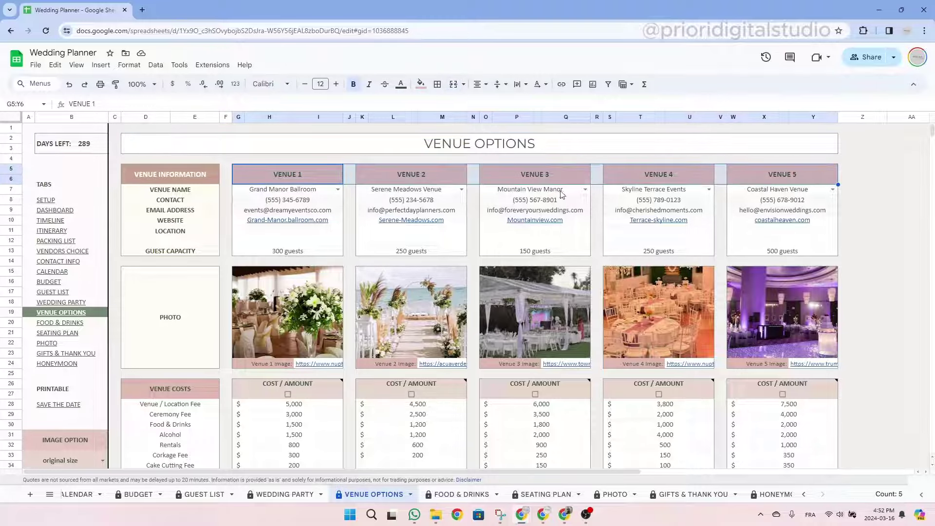
left_click(338, 189)
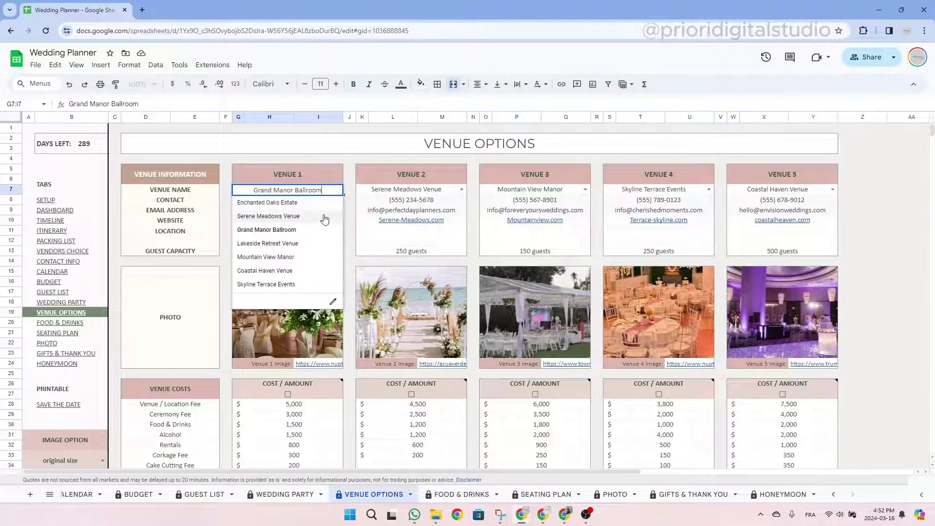
left_click(465, 190)
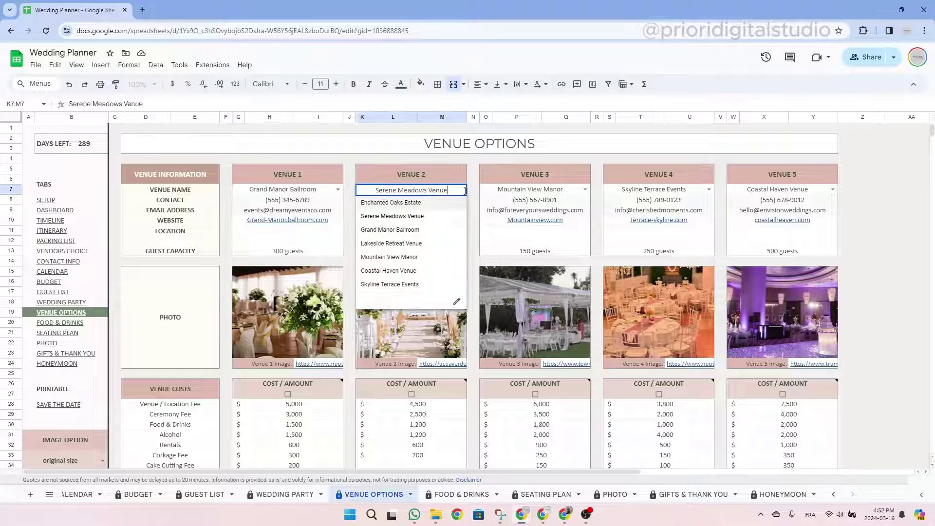
left_click(585, 190)
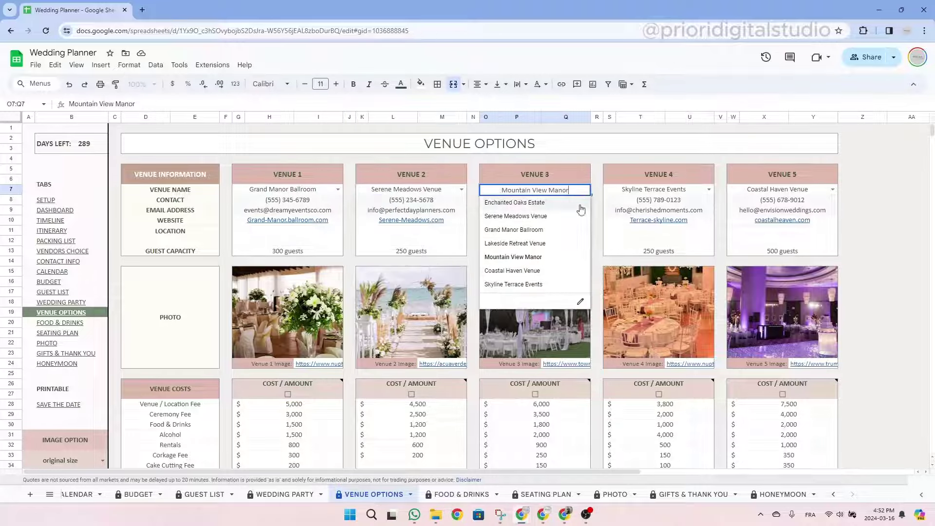
left_click(709, 189)
left_click(801, 174)
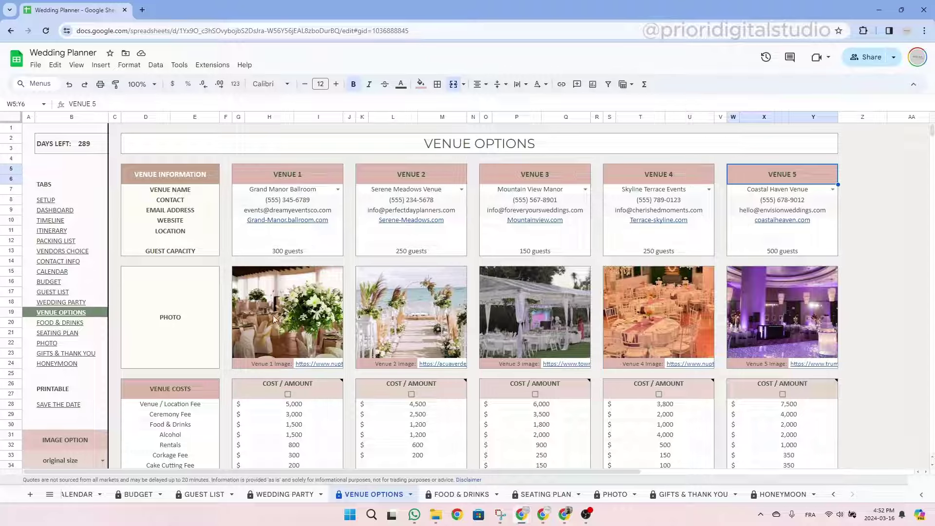
scroll(108, 504, "up", 3)
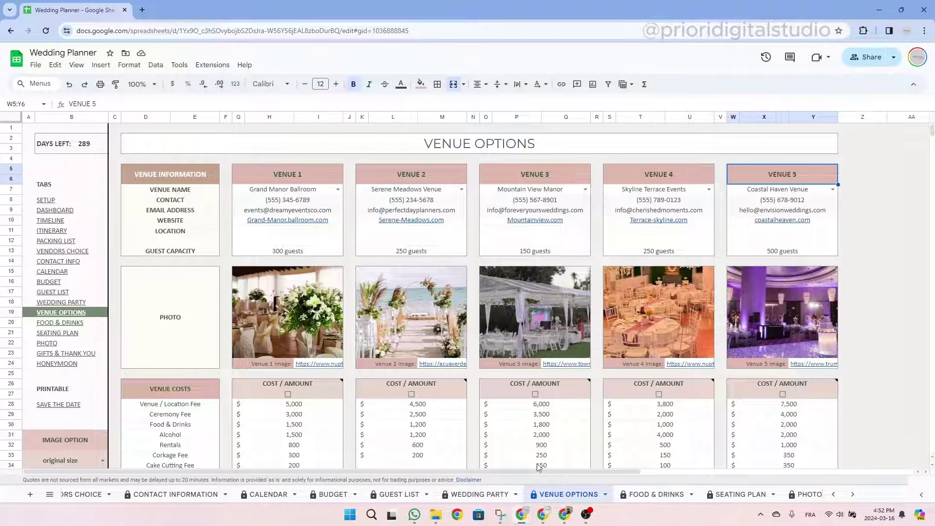
scroll(519, 494, "down", 3)
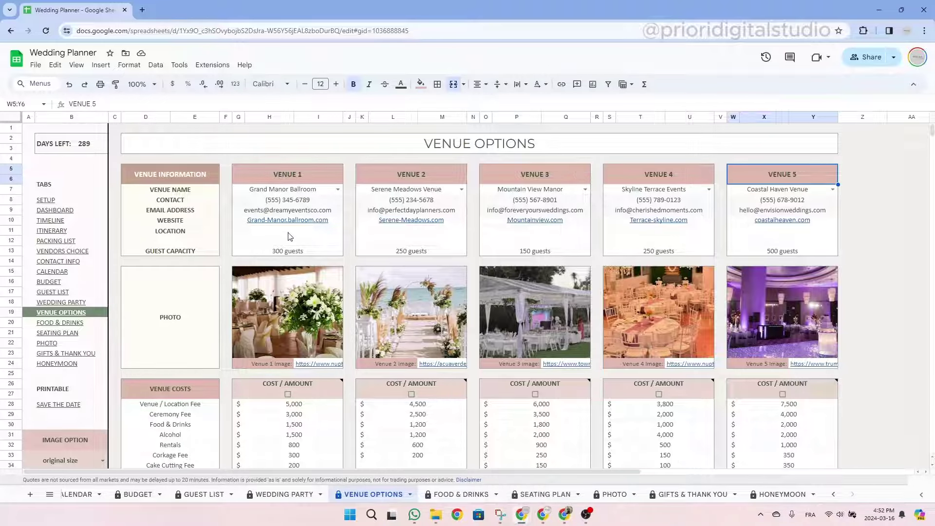
Change Venue 1's guest capacity from 300 to 150
left_click(192, 222)
left_click(189, 236)
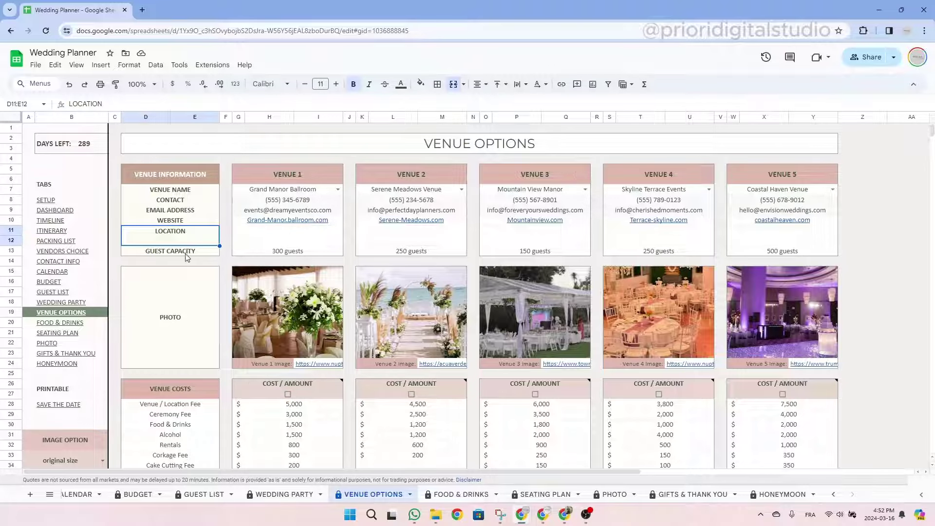
left_click(187, 255)
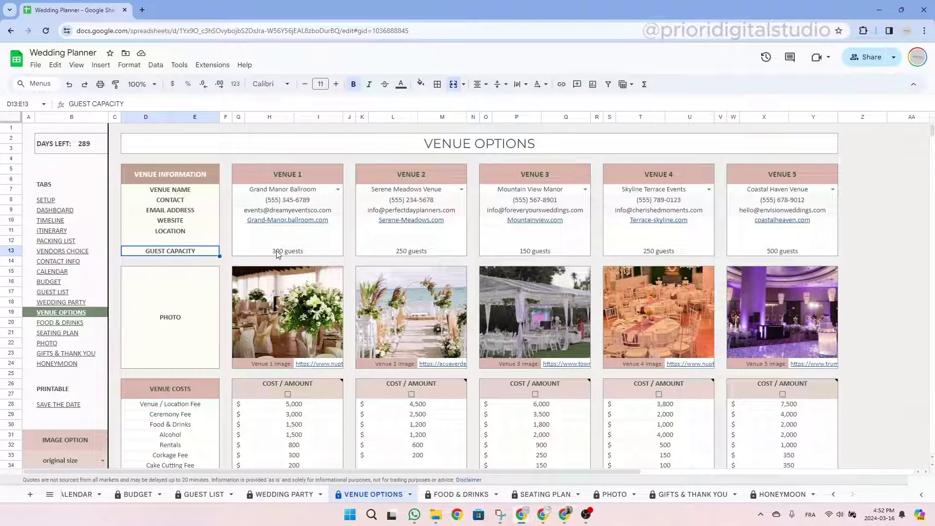
left_click(312, 253)
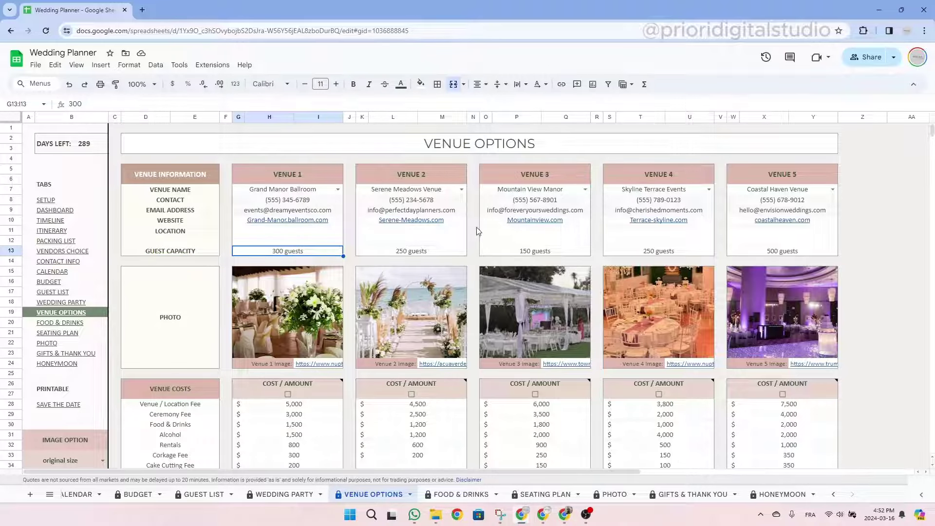
type("150")
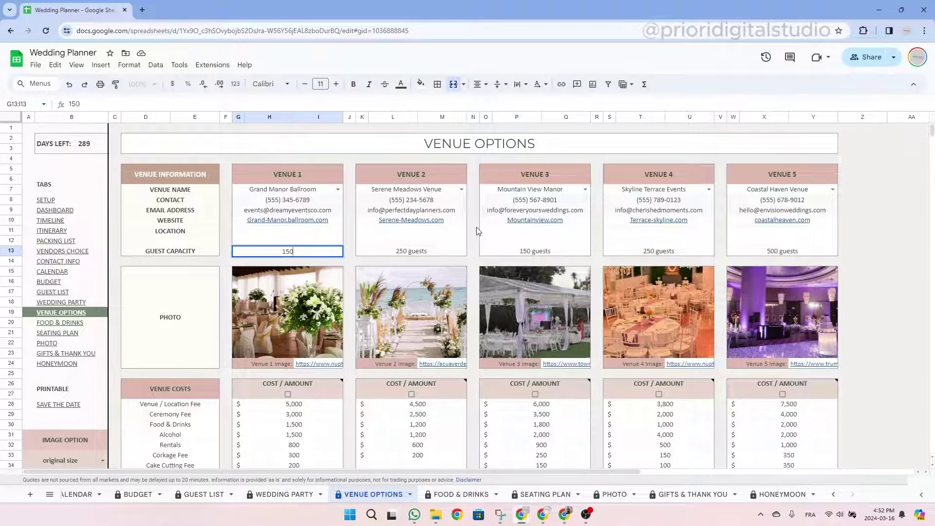
key("Return")
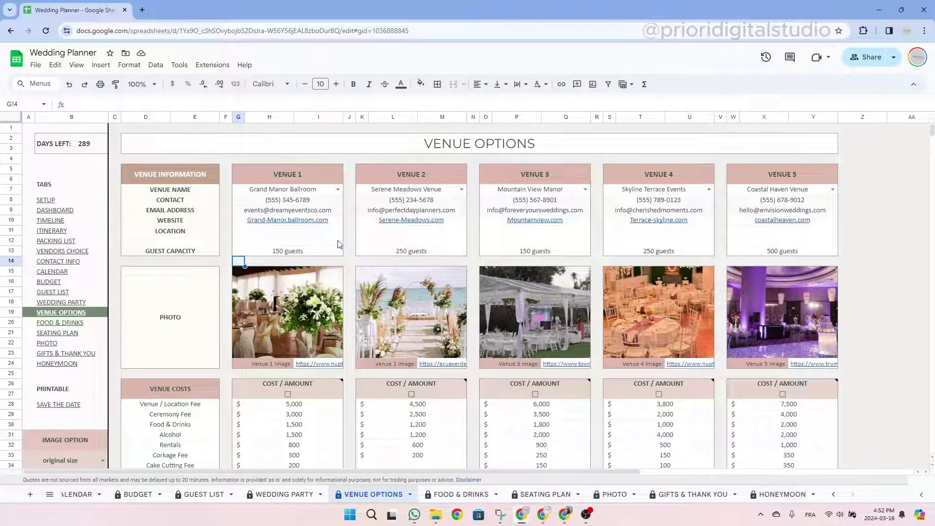
Enter California as Venue 1's location
left_click(316, 244)
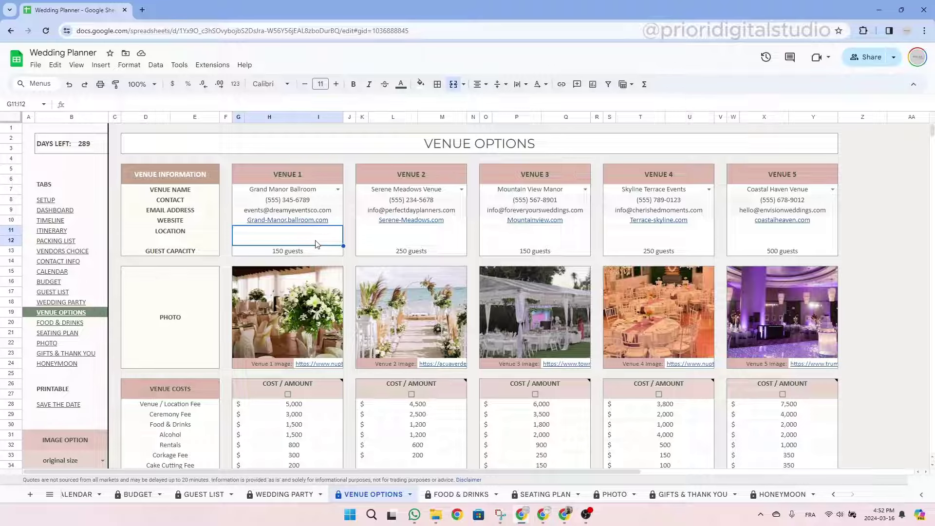
type("California")
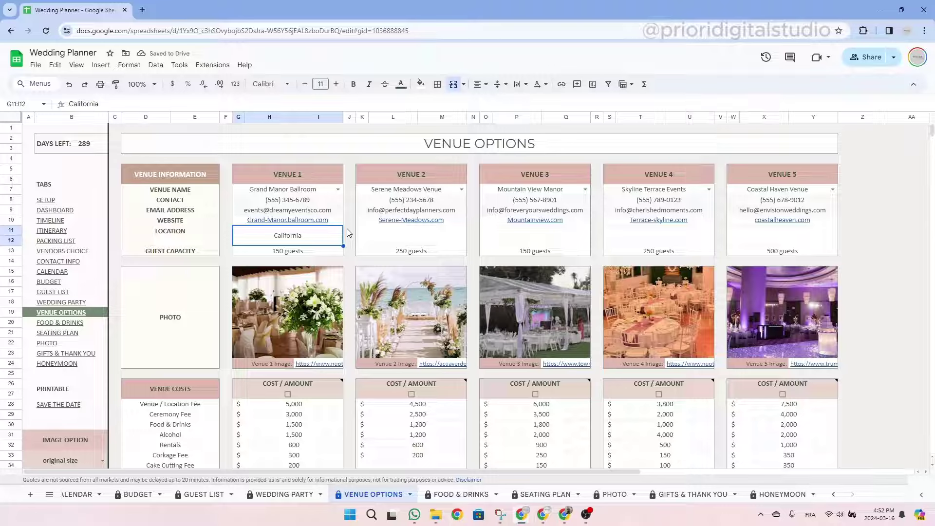
left_click(186, 317)
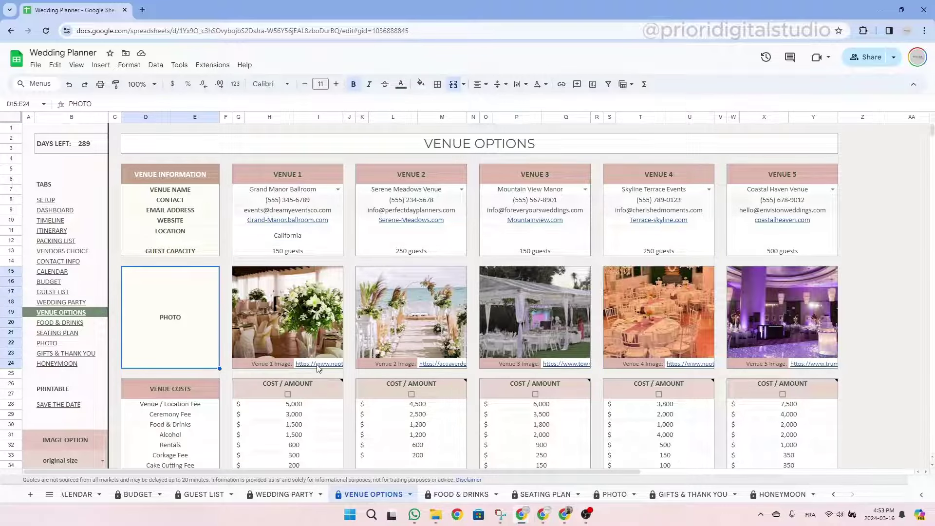
Inspect the =IMAGE formula behind Venue 1's photo without changing it
mouse_move(318, 369)
left_click(278, 367)
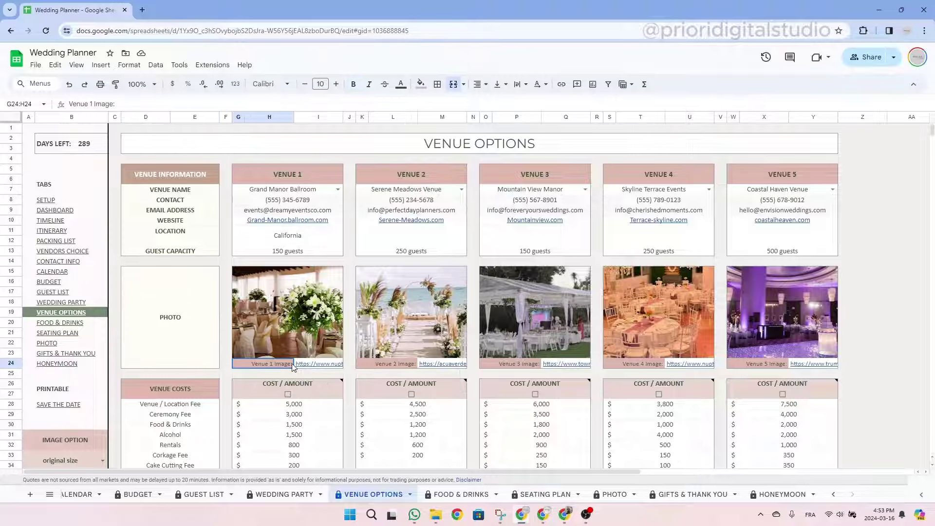
left_click(295, 331)
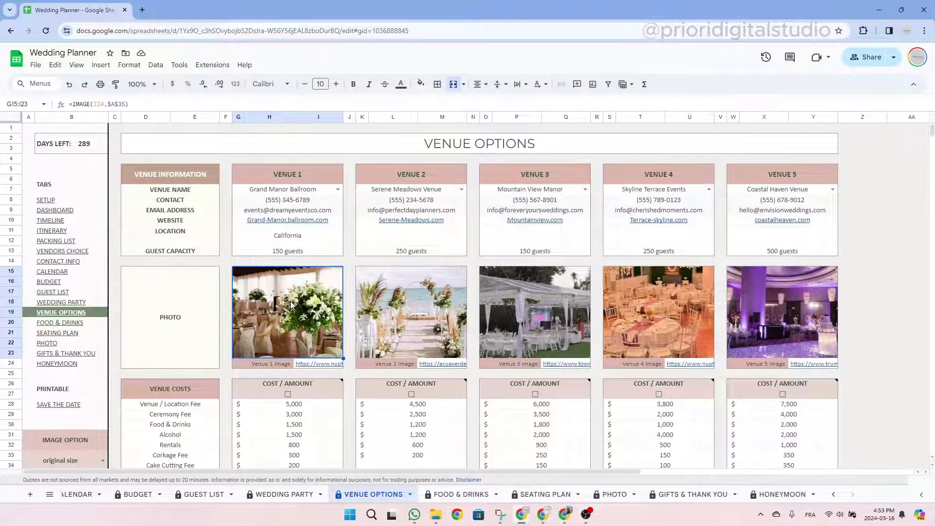
triple_click(97, 104)
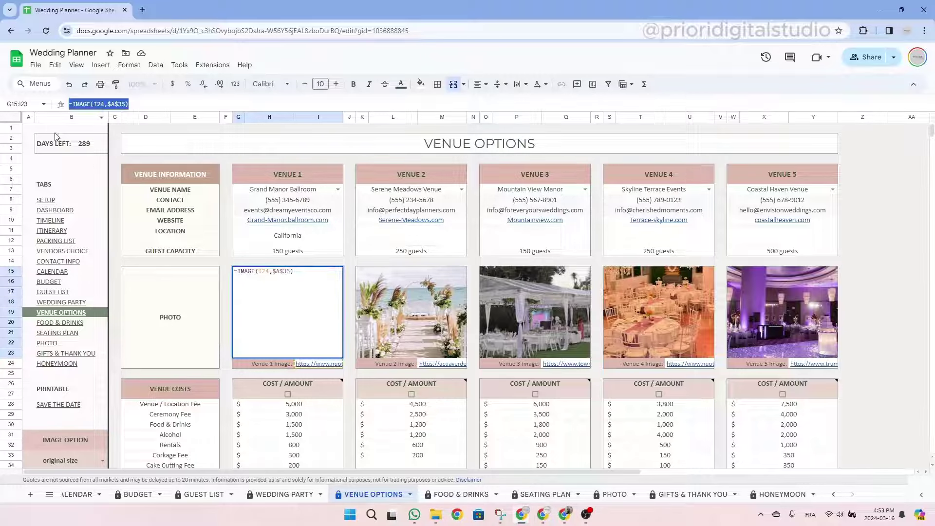
key("Escape")
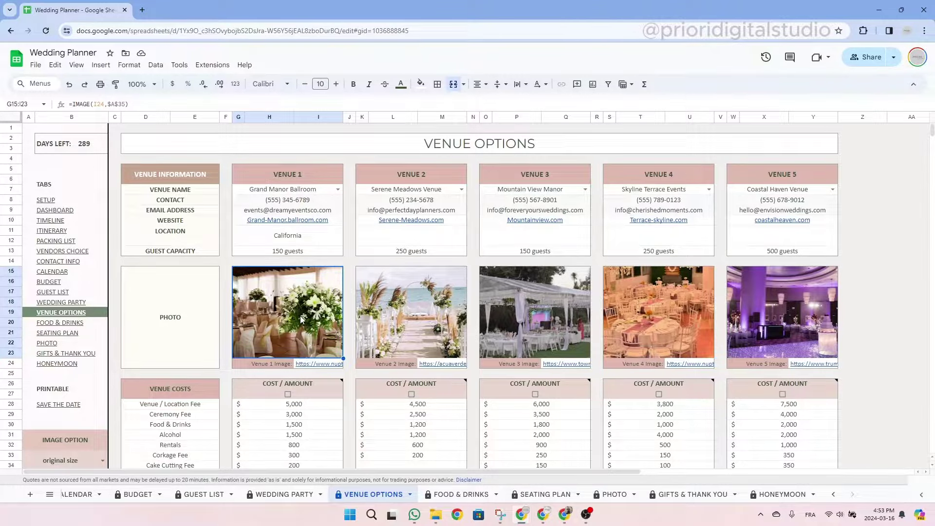
Delete Venue 1's image web address in I24
left_click(319, 364)
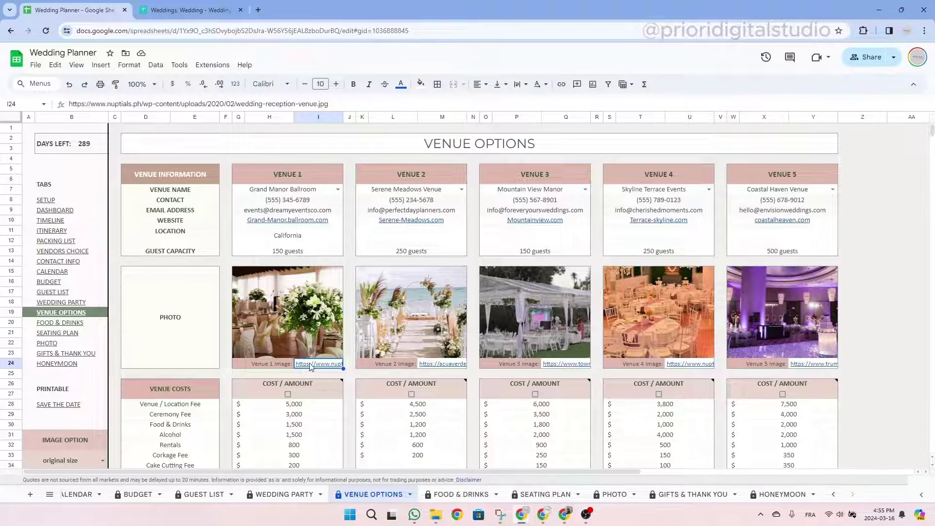
key("Delete")
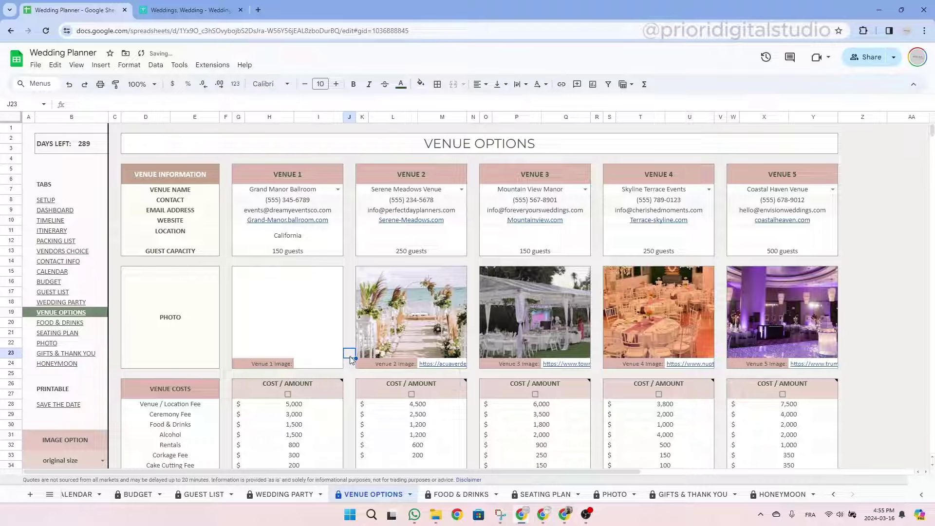
left_click(350, 363)
left_click(333, 366)
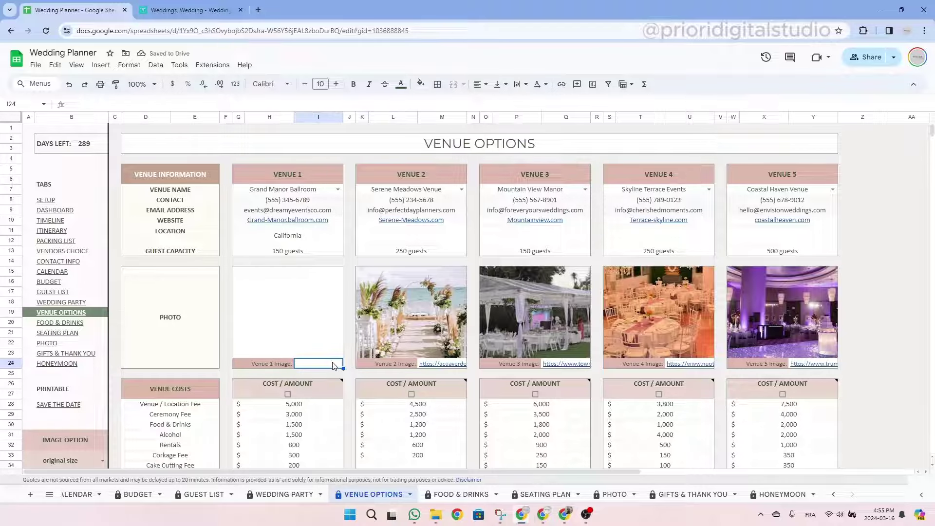
Open the Le Windsor venue photo in its own tab and copy its image address
left_click(188, 10)
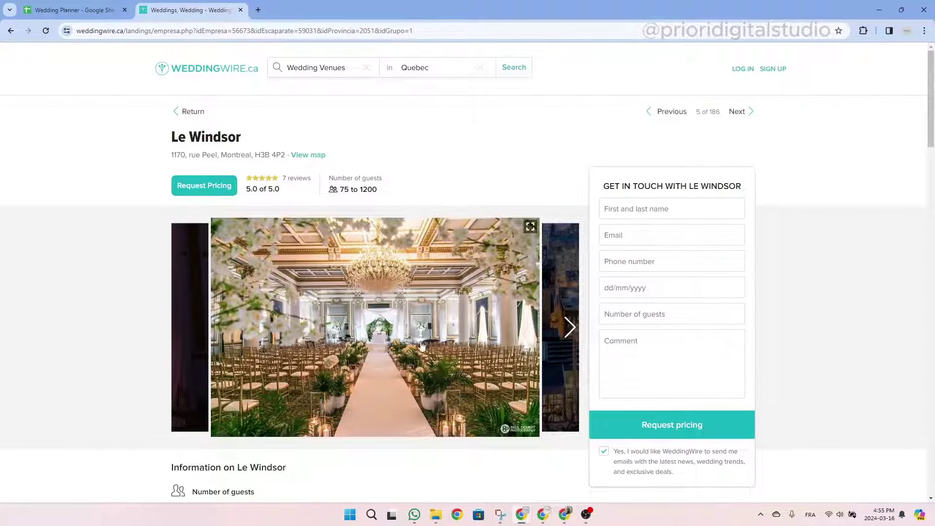
right_click(351, 307)
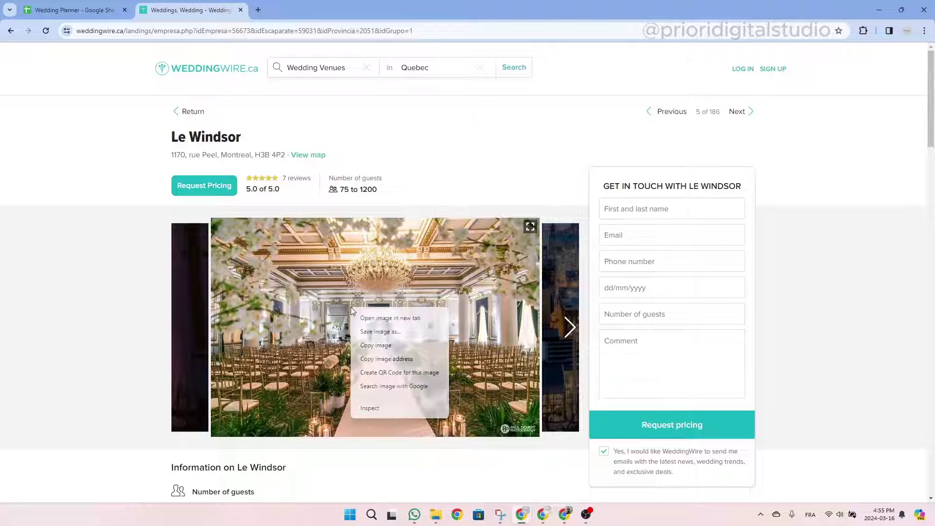
left_click(418, 324)
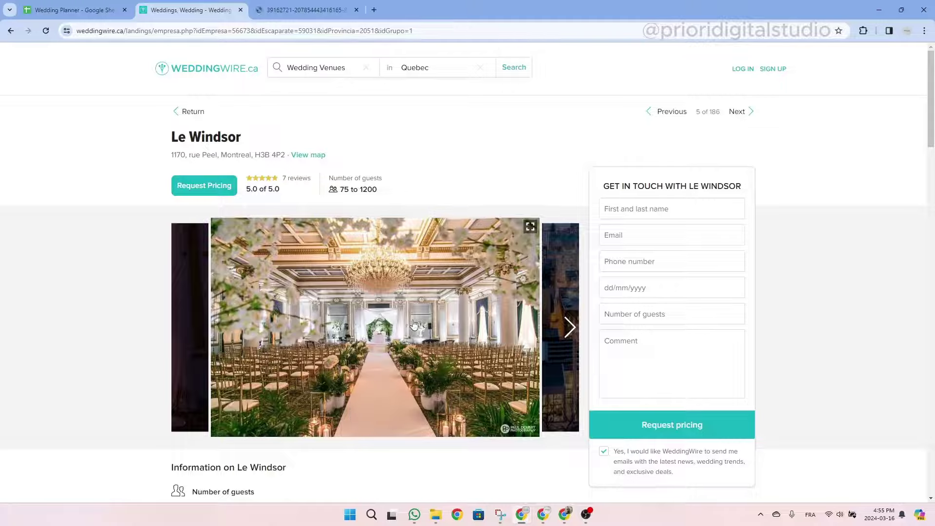
left_click(496, 33)
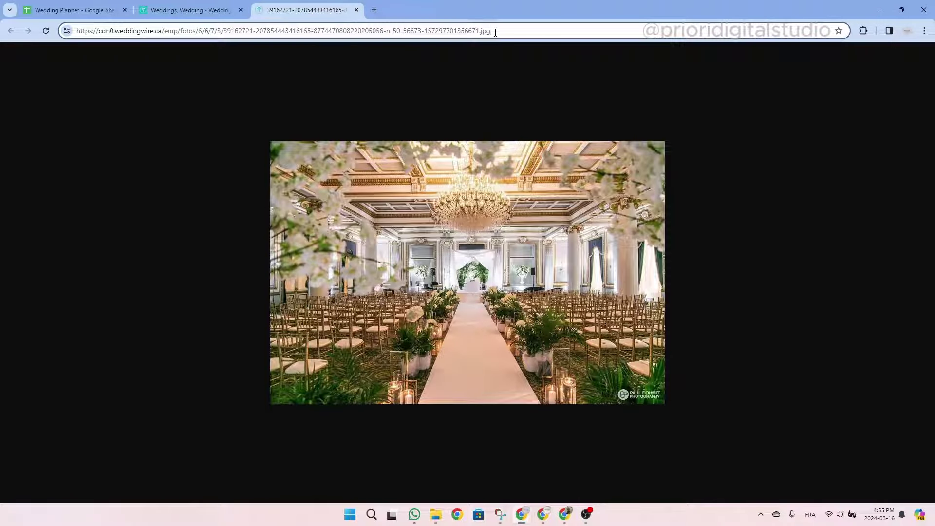
left_click_drag(489, 32, 69, 37)
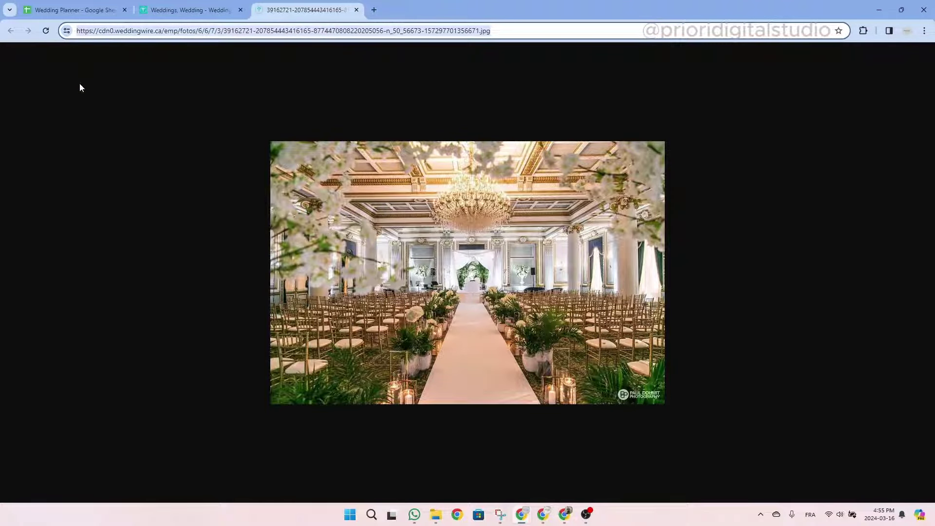
key("ctrl+c")
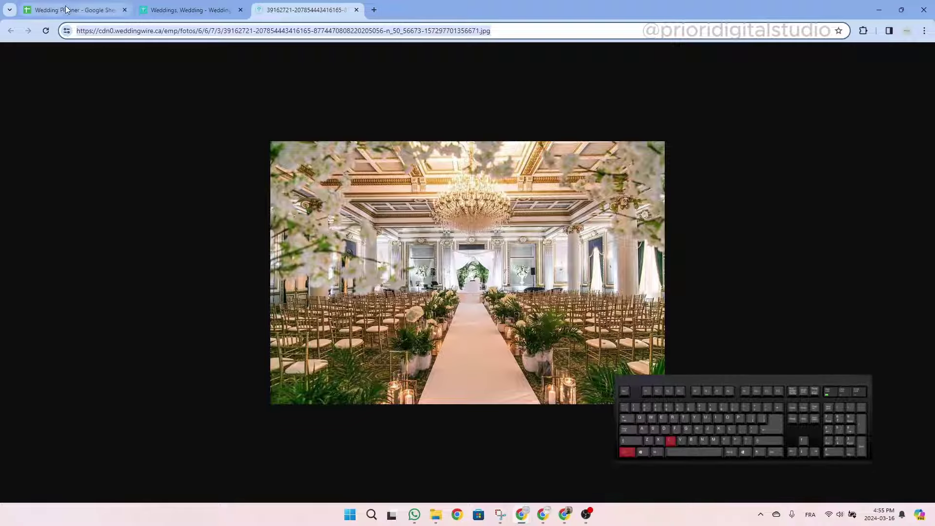
left_click(66, 11)
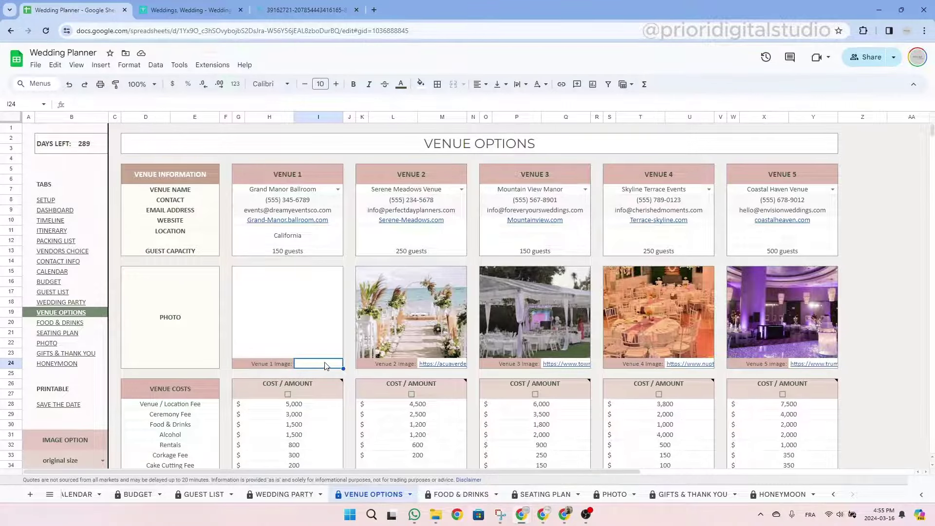
Paste the copied Le Windsor image address into I24 so Venue 1's photo appears
key("ctrl+v")
key("Return")
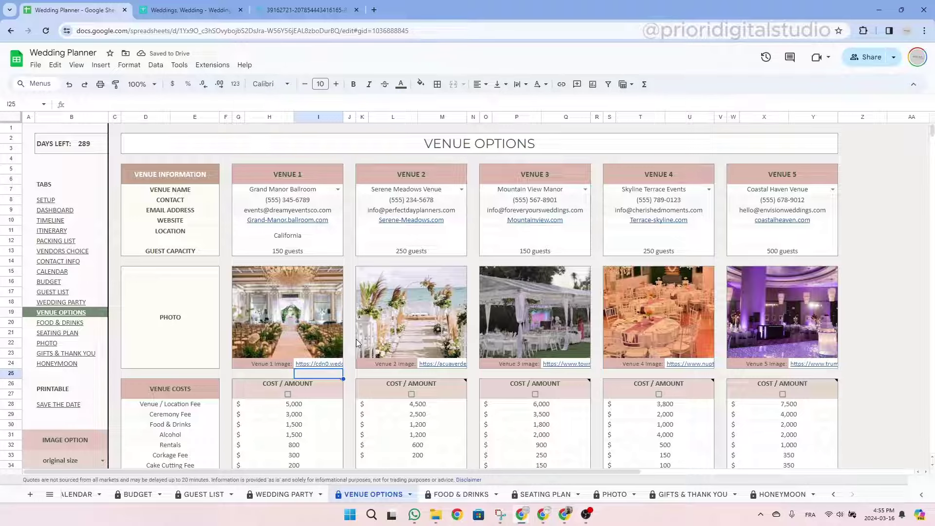
key("Down")
key("Down")
key("Down")
key("Down")
key("Down")
key("Down")
key("Down")
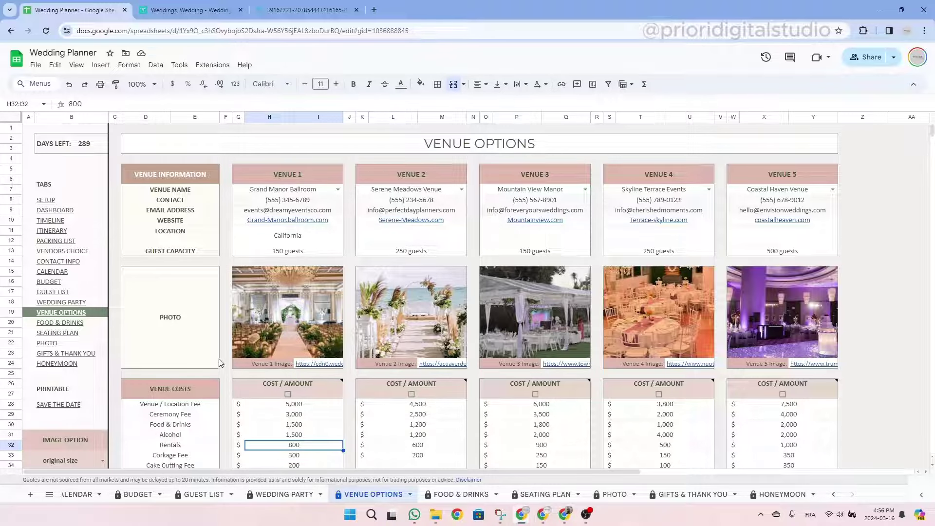
left_click(194, 327)
scroll(188, 320, "down", 4)
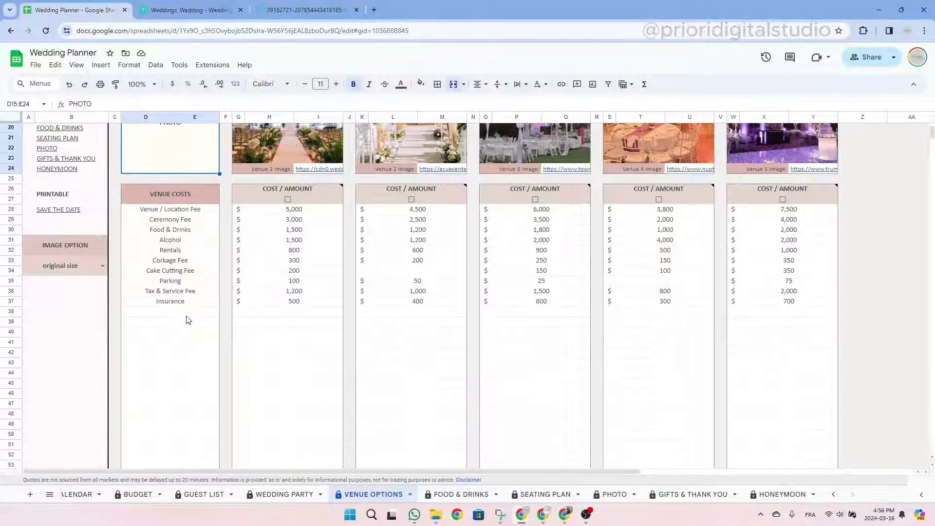
Add a Valet fees cost row: 100 for Venue 1, 200 for Venue 2, 50 for Venue 3
left_click(167, 192)
left_click_drag(191, 214, 189, 307)
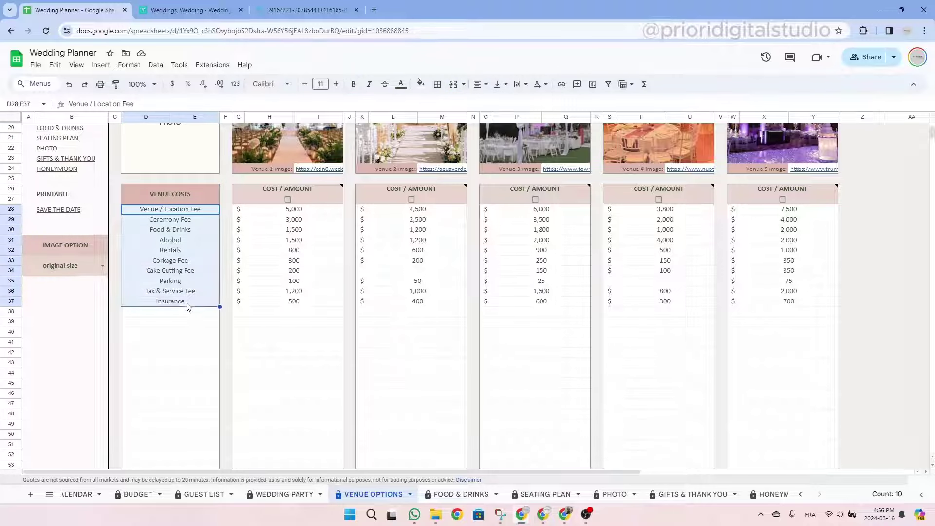
left_click(197, 317)
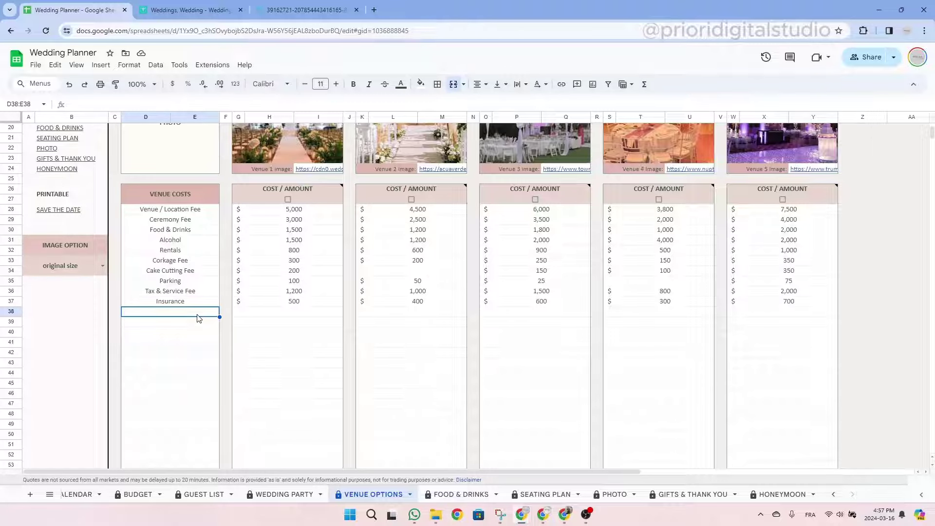
type("Valet fe")
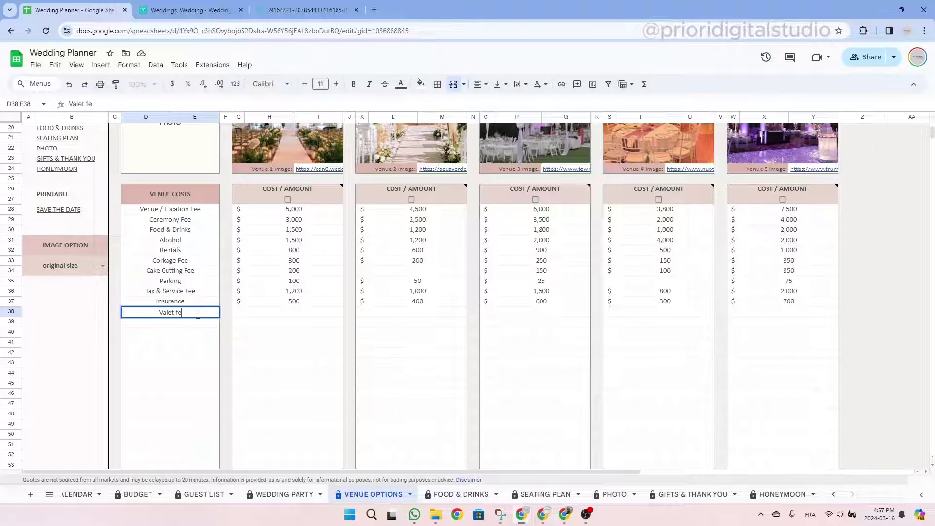
type("es")
key("Tab")
key("Tab")
key("Tab")
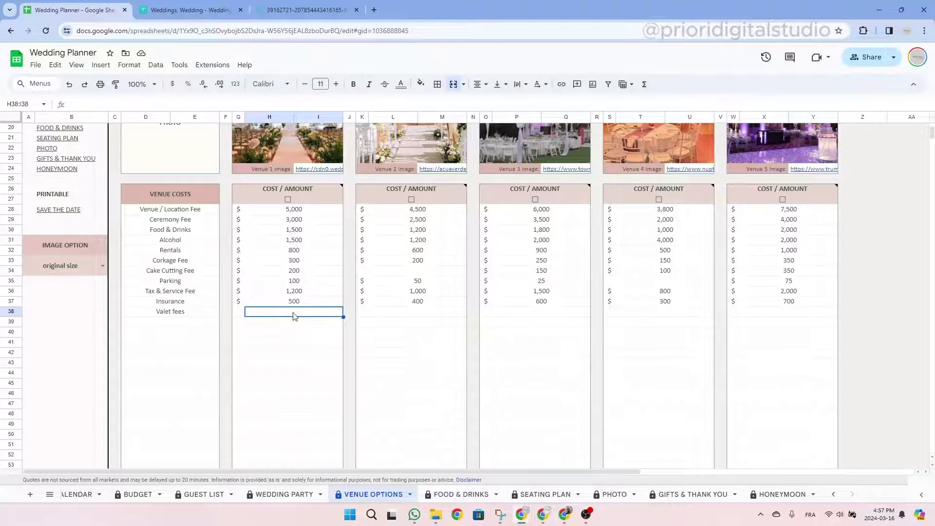
type("100")
key("Return")
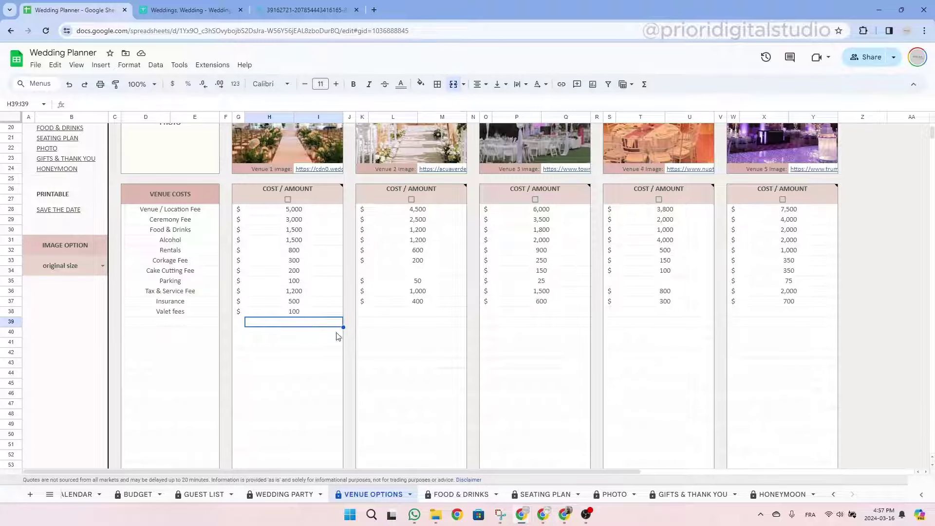
left_click(422, 315)
type("200")
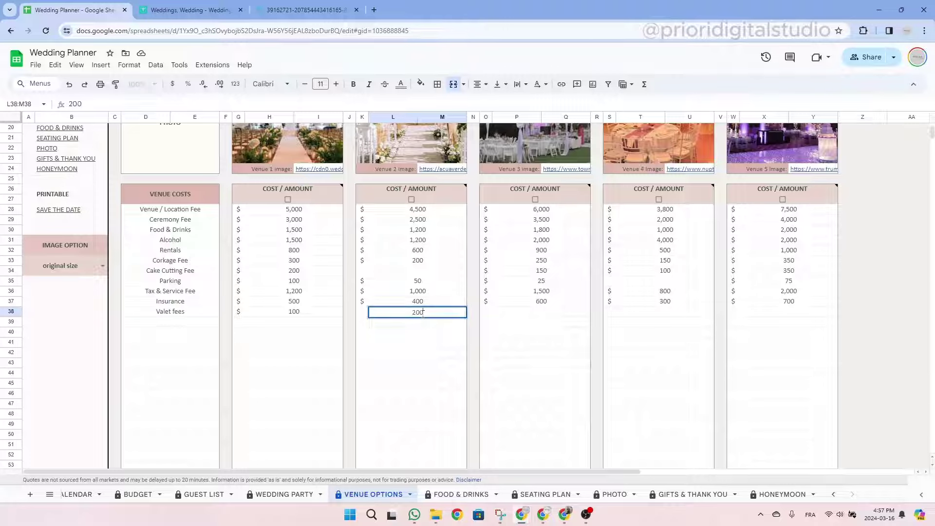
key("Return")
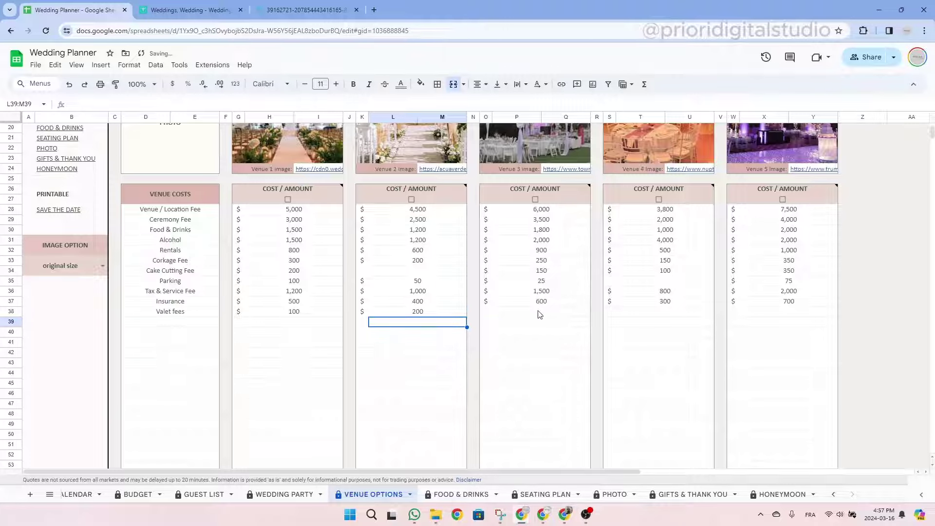
left_click(538, 313)
type("50")
key("Return")
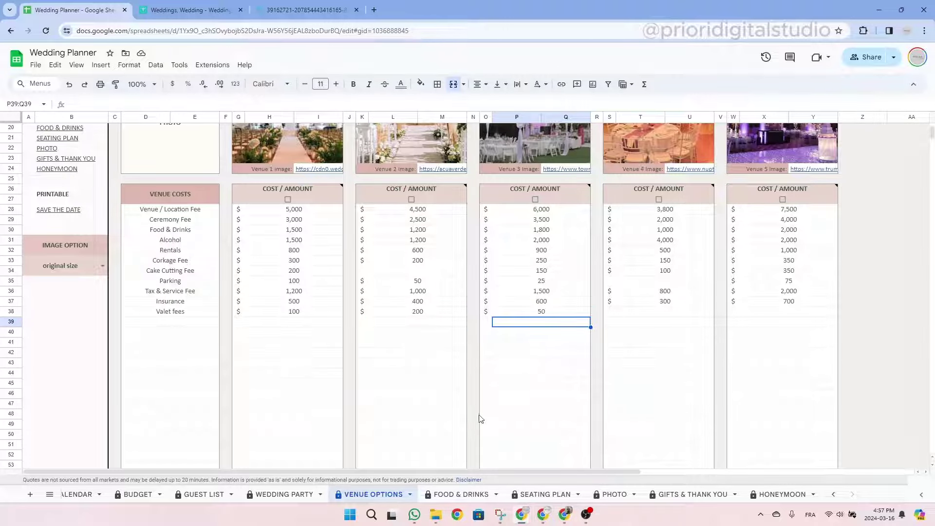
Review the venue cost TOTAL row and the Pros / Notes availability entries
scroll(552, 339, "down", 4)
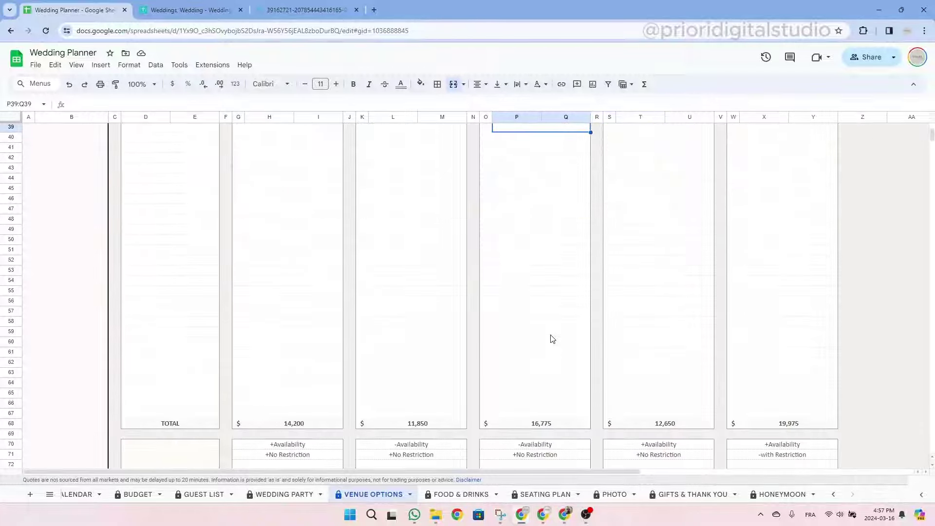
left_click_drag(186, 424, 770, 426)
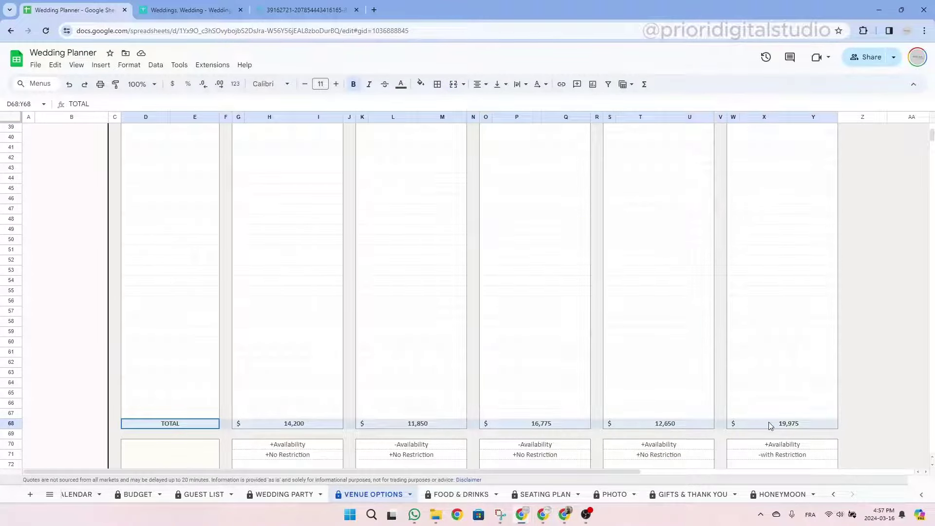
scroll(536, 378, "down", 6)
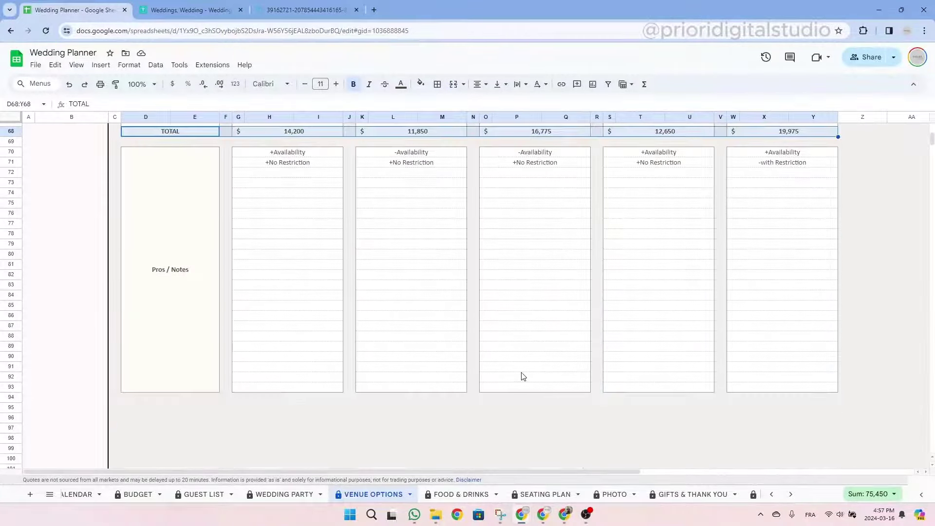
left_click(163, 255)
left_click(292, 154)
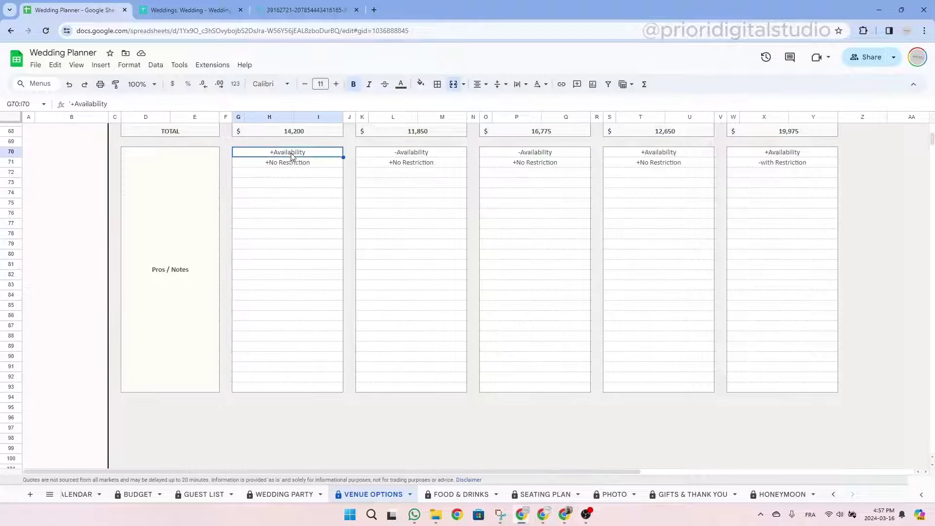
left_click(424, 158)
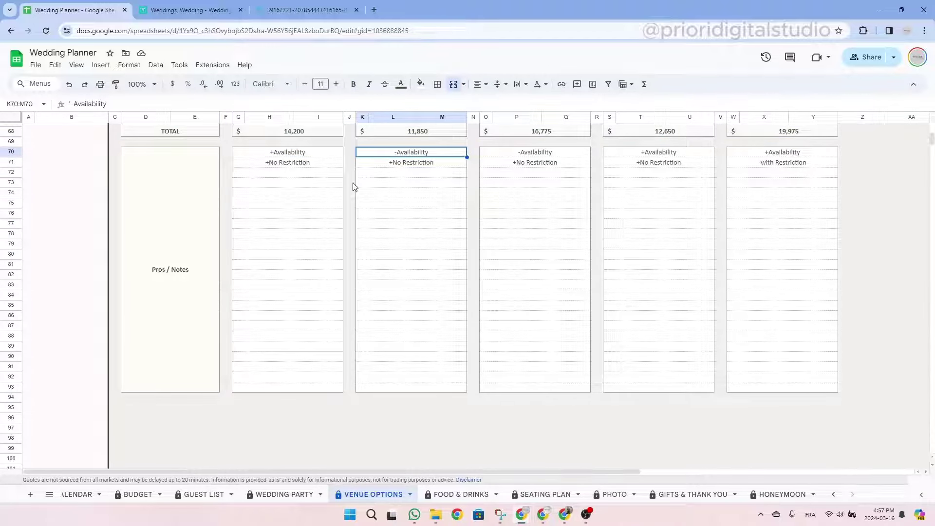
left_click(294, 174)
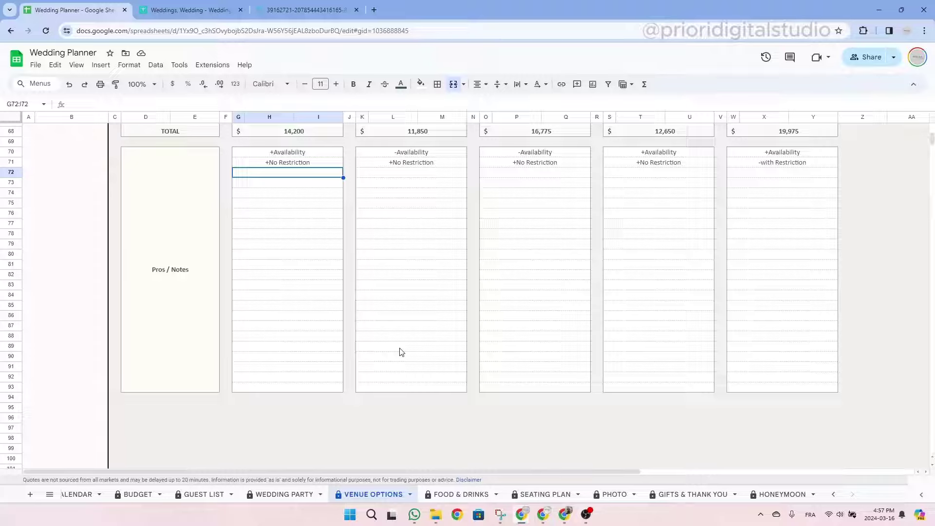
scroll(403, 385, "up", 10)
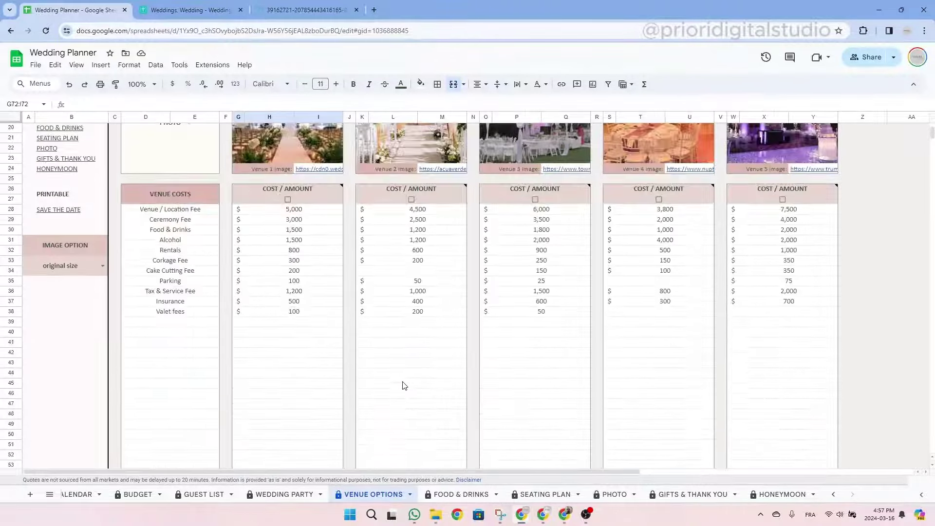
scroll(403, 386, "up", 3)
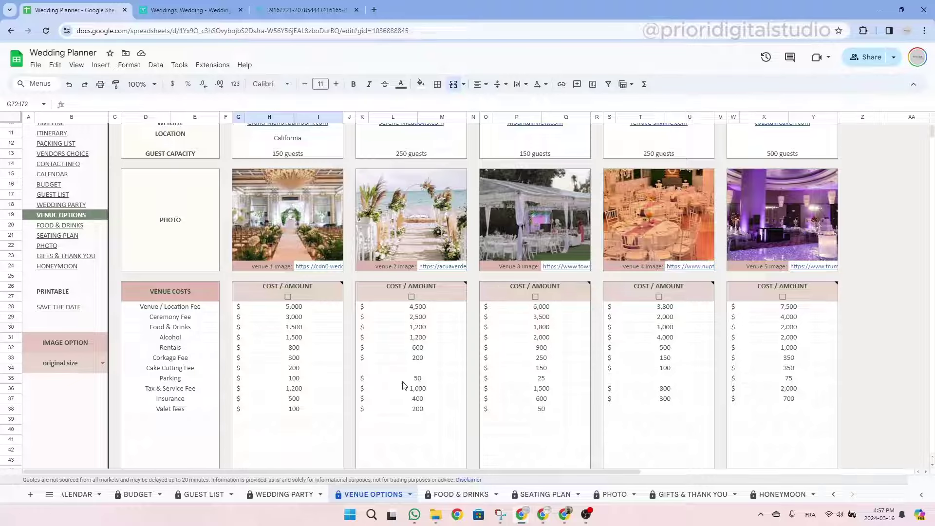
scroll(403, 386, "down", 3)
key("ctrl+z")
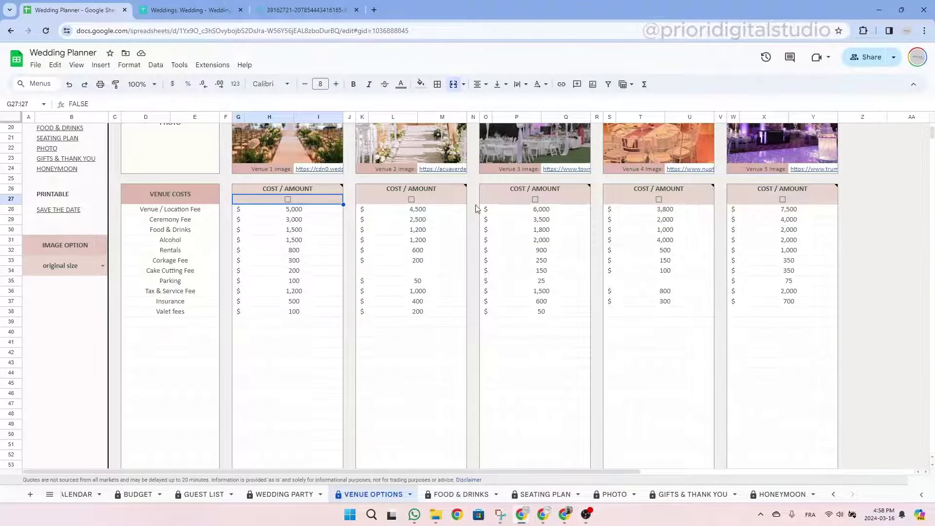
Tick Venue 1's checkbox as the chosen venue and check the sum of its costs
left_click(288, 199)
left_click_drag(307, 210, 331, 381)
scroll(331, 381, "down", 8)
scroll(332, 380, "up", 9)
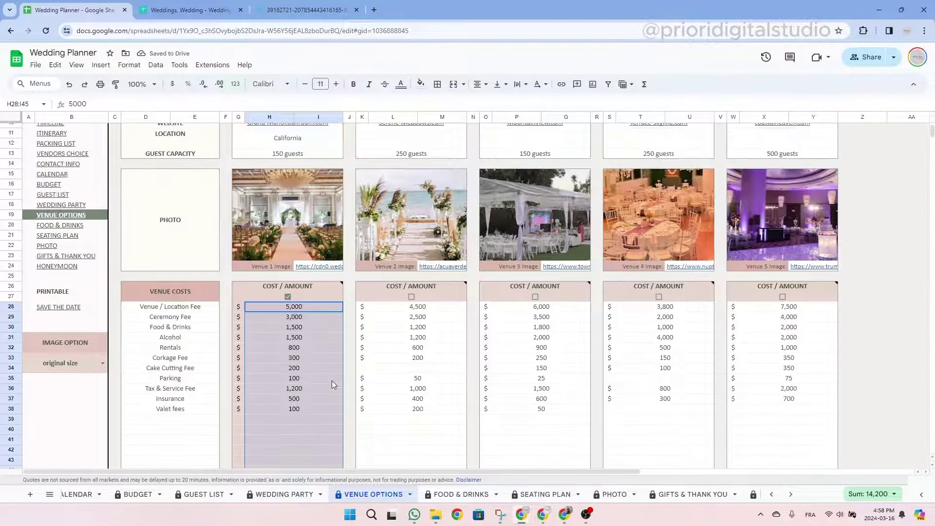
key("ctrl+shift+Page_Down")
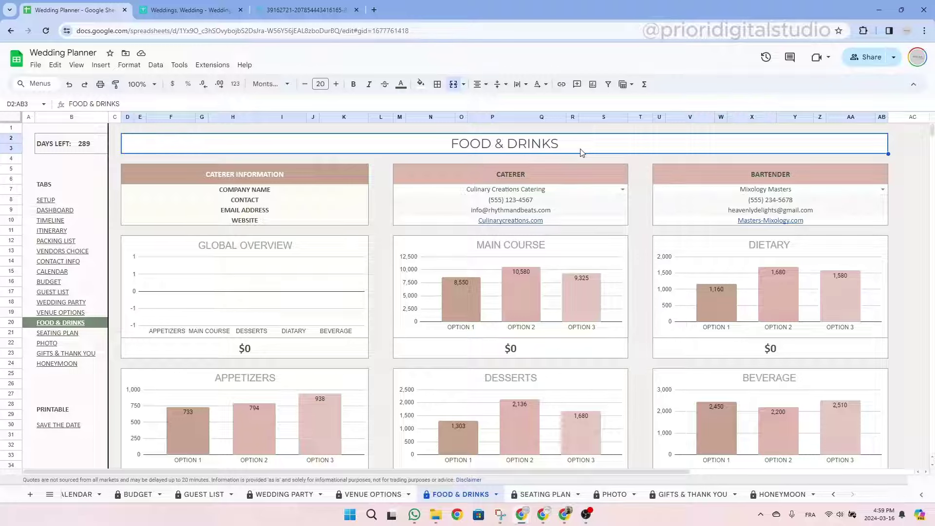
left_click(545, 171)
left_click(782, 176)
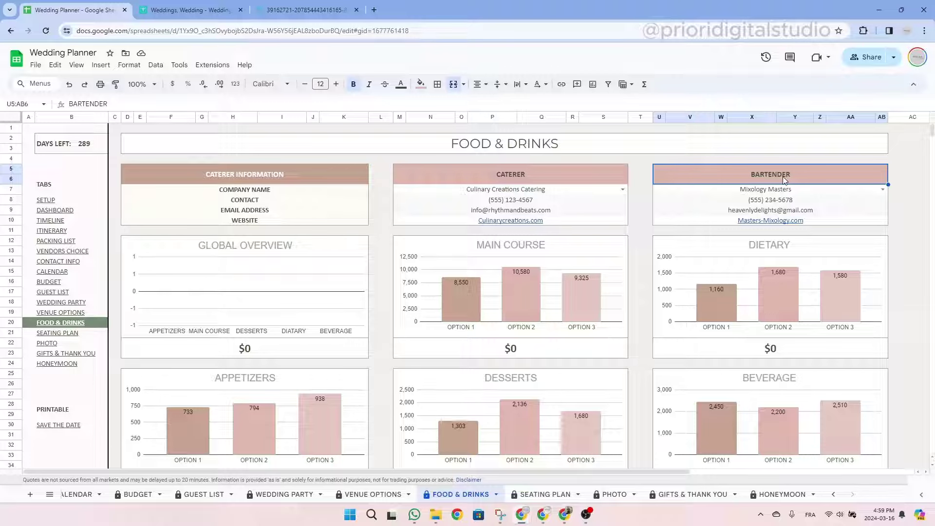
left_click(622, 189)
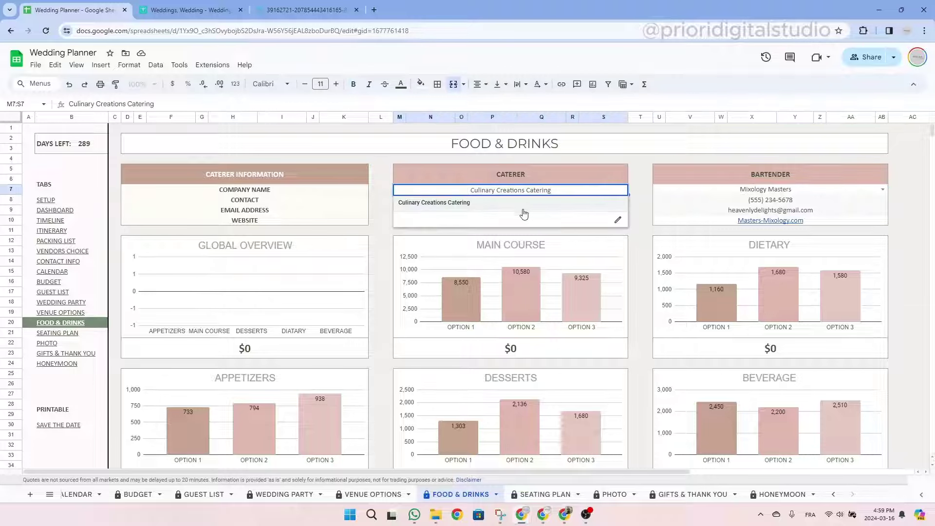
left_click(882, 191)
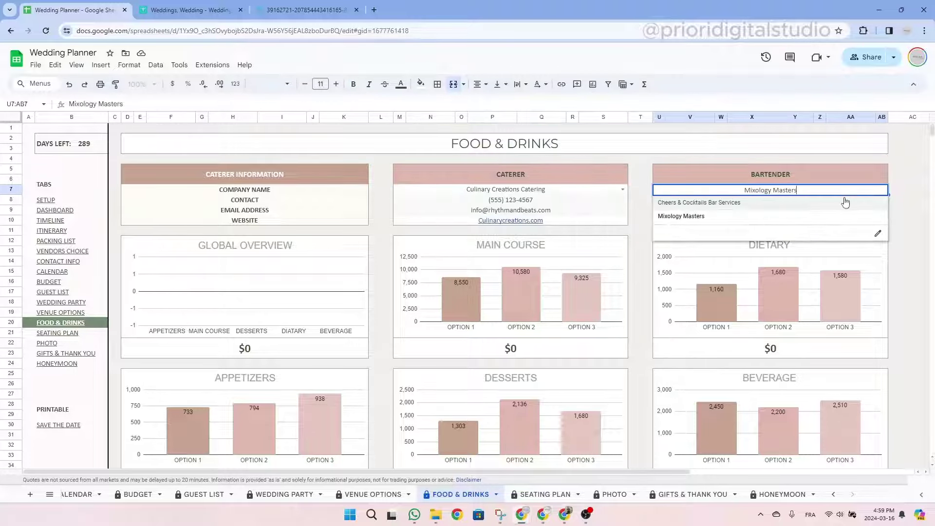
left_click(813, 169)
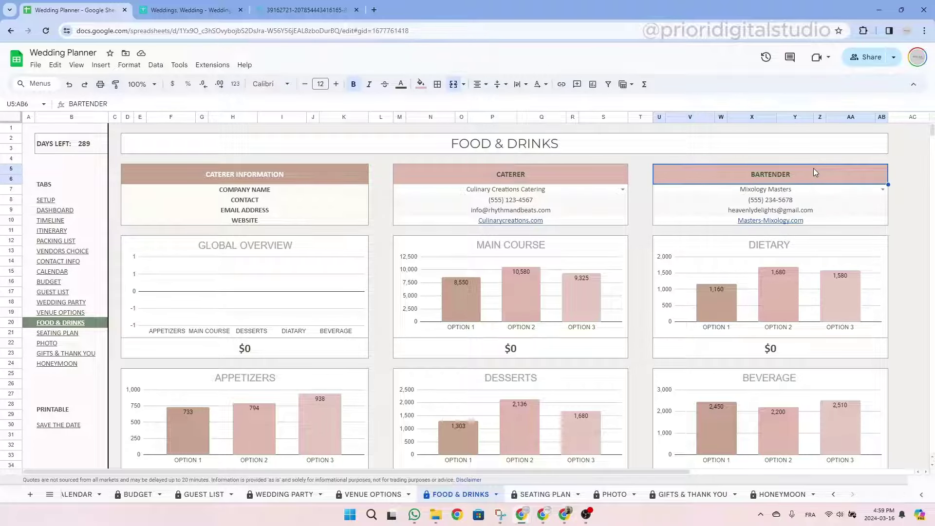
left_click_drag(566, 203, 565, 209)
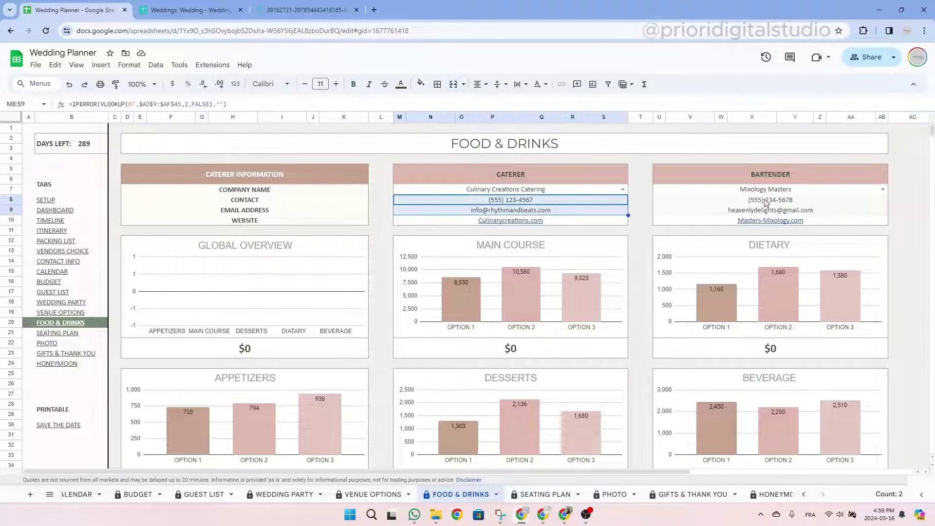
left_click_drag(828, 200, 824, 214)
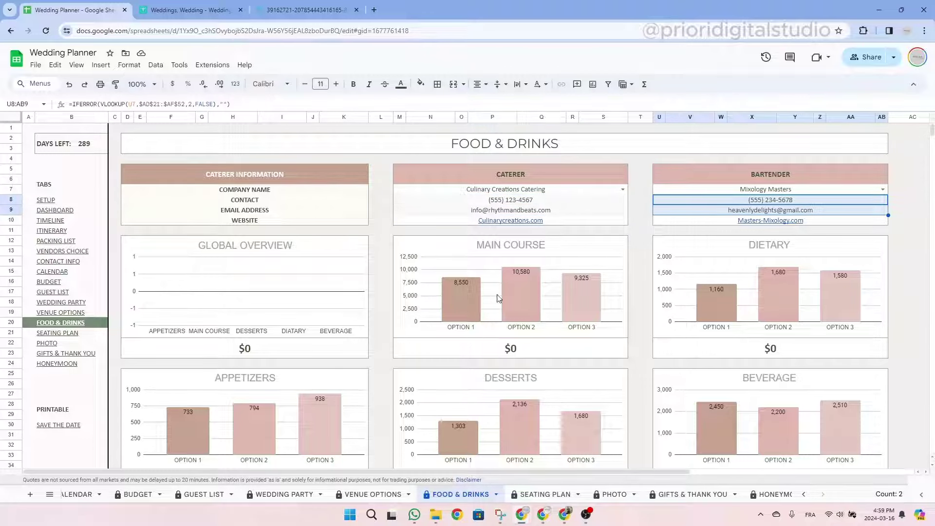
left_click(253, 221)
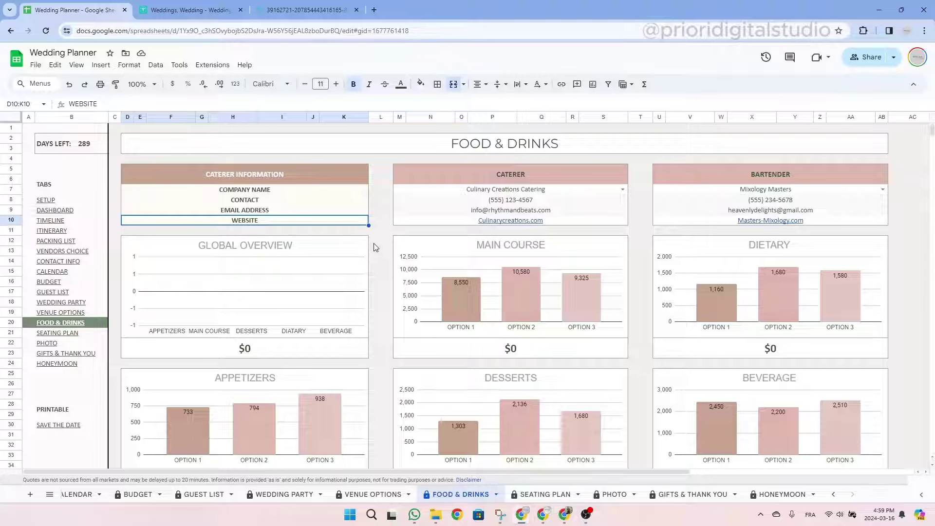
mouse_move(571, 222)
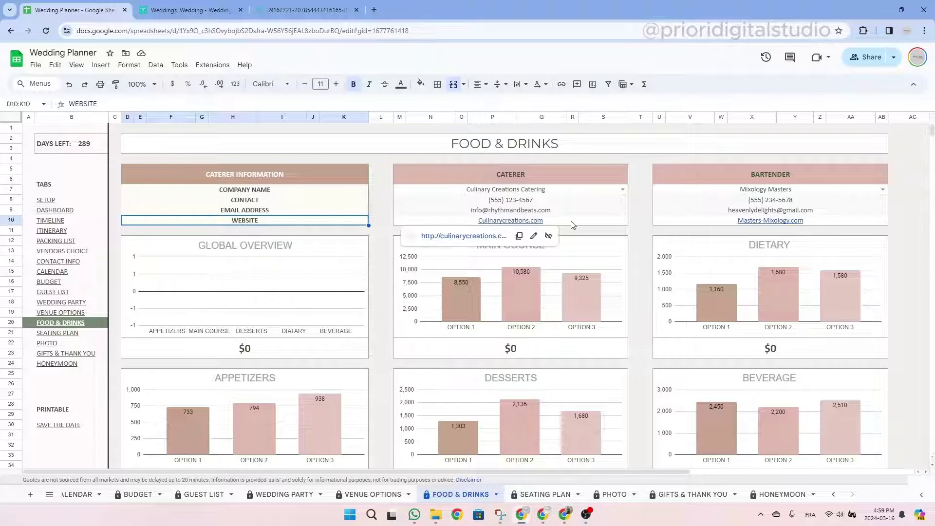
left_click(645, 233)
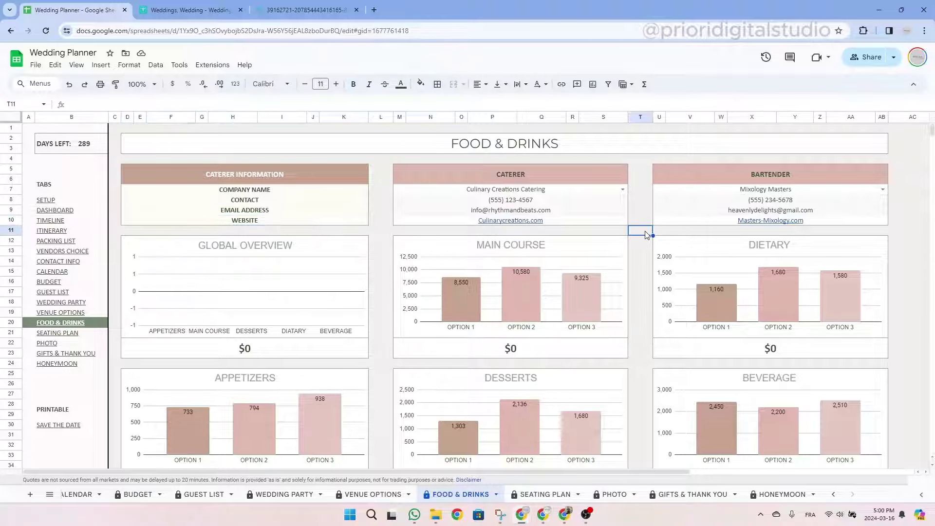
left_click(681, 147)
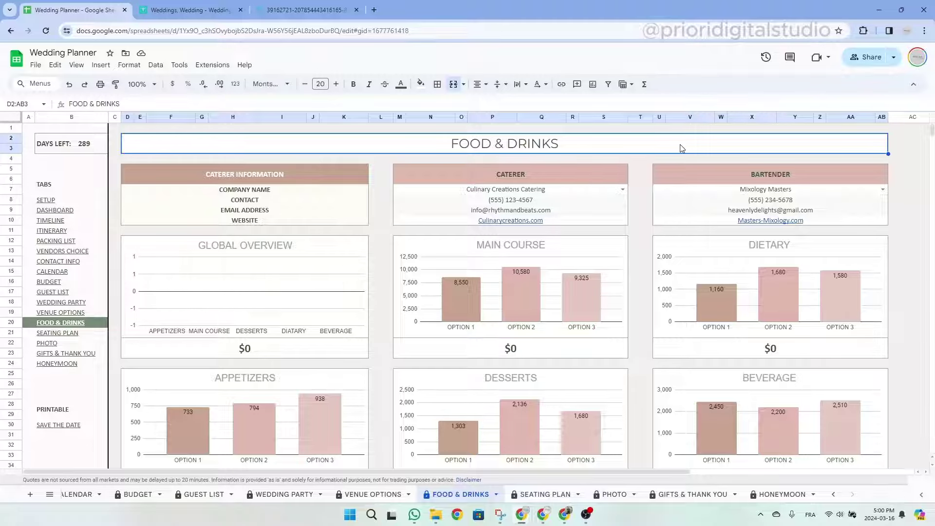
Browse the Appetizers, Main Course, Desserts, Dietary and Beverage option tables on FOOD & DRINKS
scroll(681, 146, "down", 8)
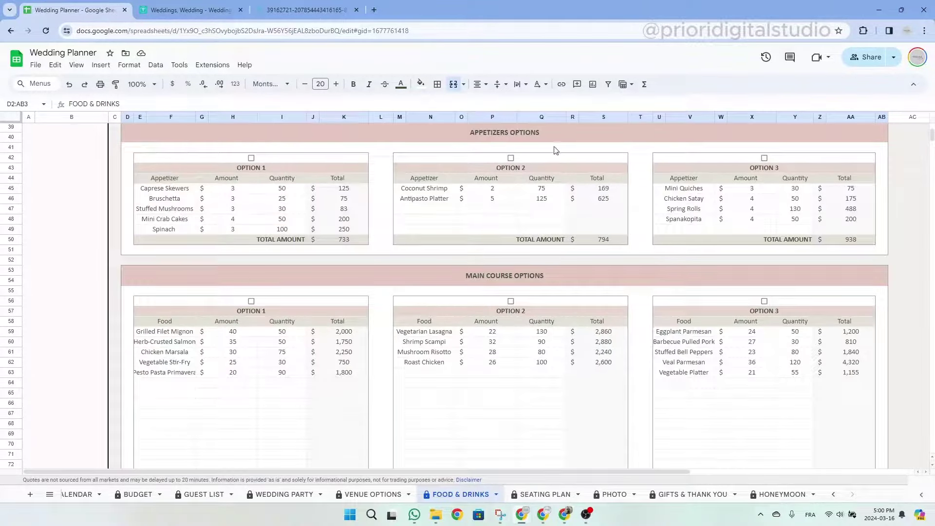
left_click_drag(554, 146, 547, 257)
left_click(325, 158)
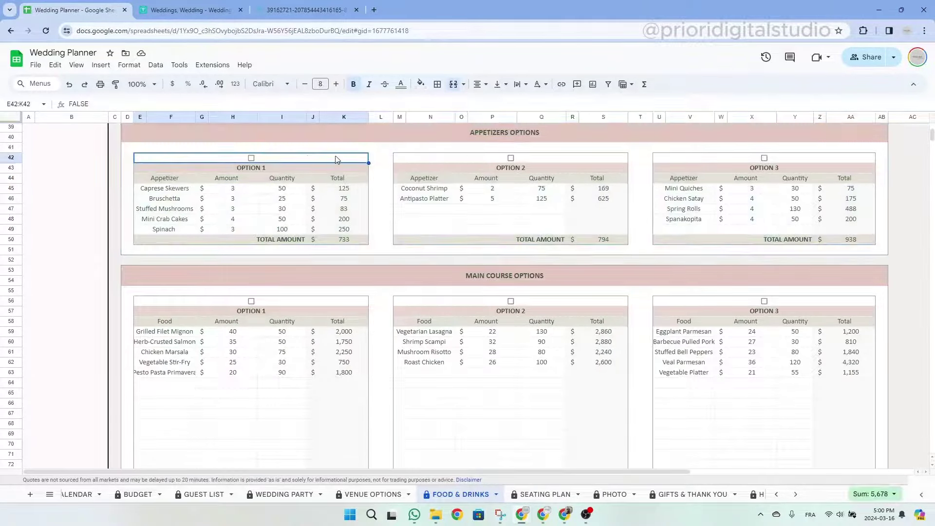
left_click(504, 161)
left_click(701, 161)
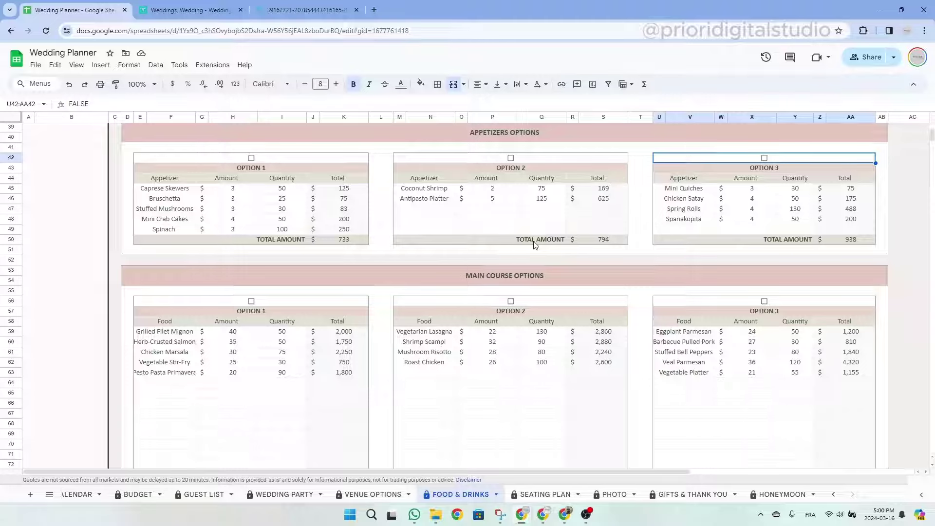
left_click(556, 141)
left_click(545, 278)
scroll(543, 285, "down", 10)
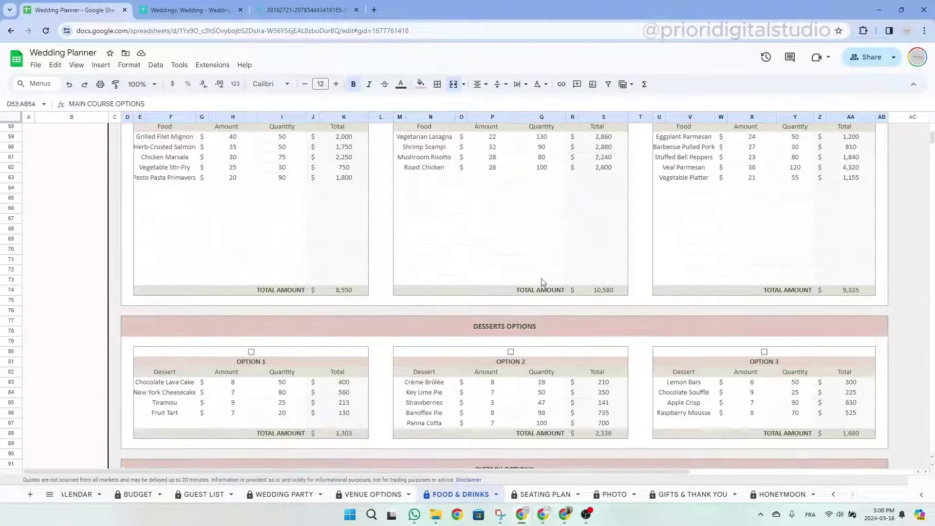
left_click(520, 284)
scroll(519, 284, "down", 2)
left_click(510, 272)
scroll(509, 273, "down", 2)
left_click(509, 373)
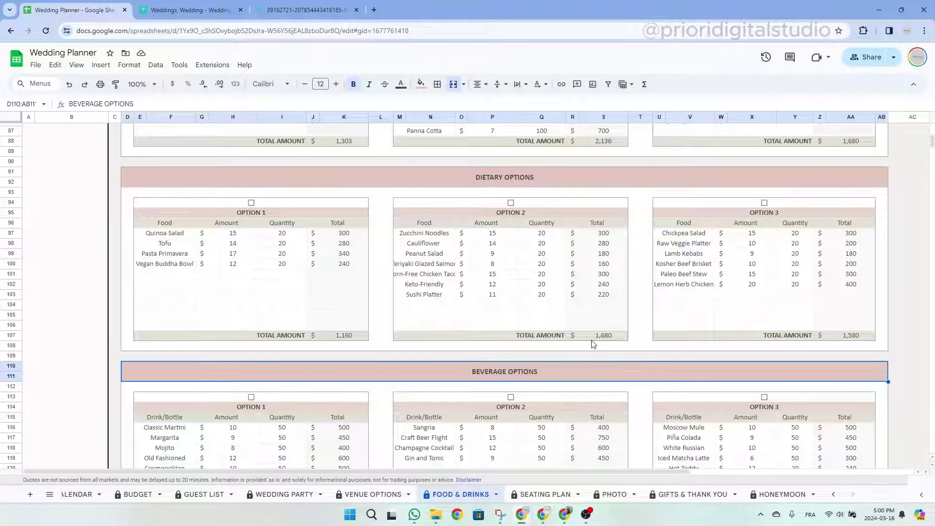
scroll(593, 344, "up", 15)
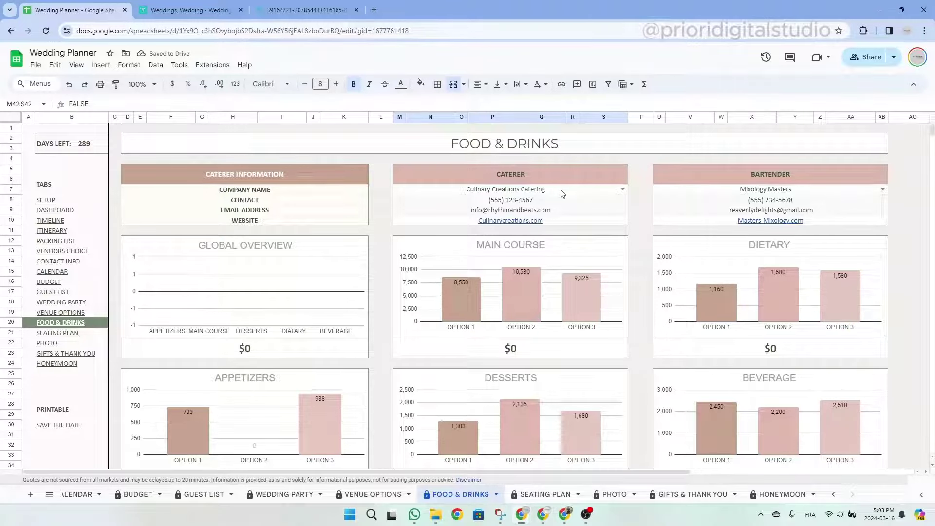
Locate the Option 2 appetizer table below the Caterer and Bartender sections
left_click(560, 175)
left_click(731, 180)
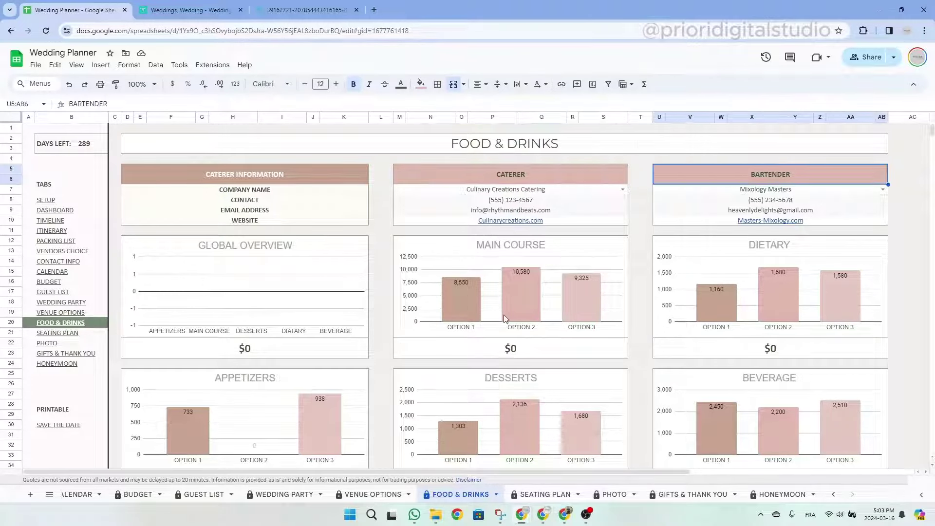
scroll(503, 318, "down", 5)
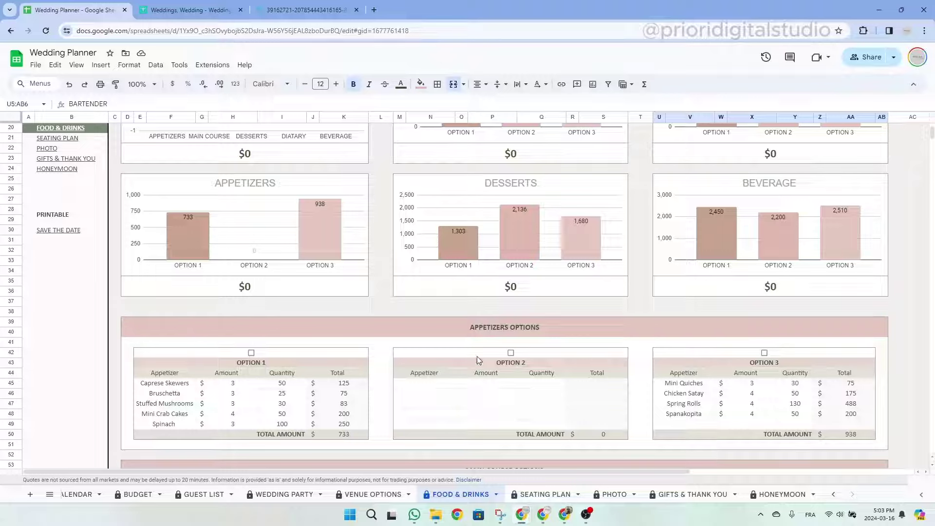
left_click(423, 383)
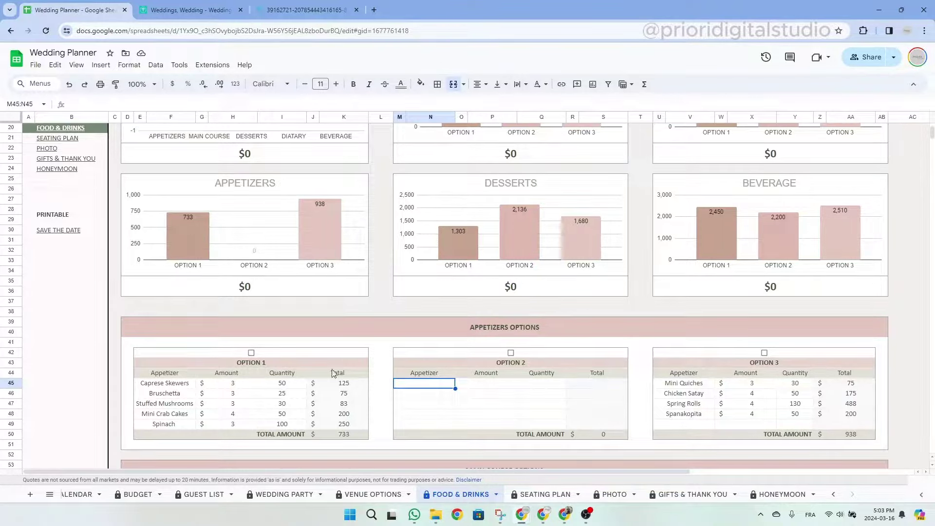
left_click(297, 362)
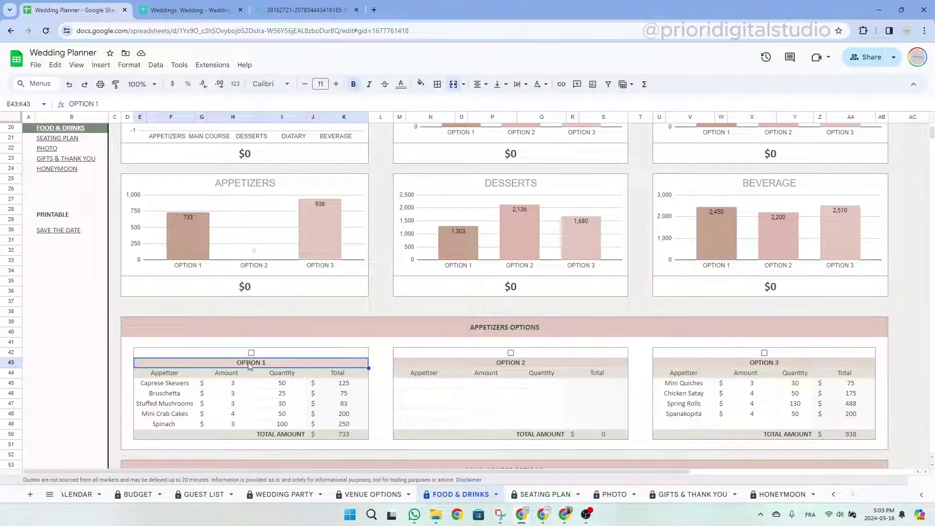
left_click(766, 364)
left_click(511, 364)
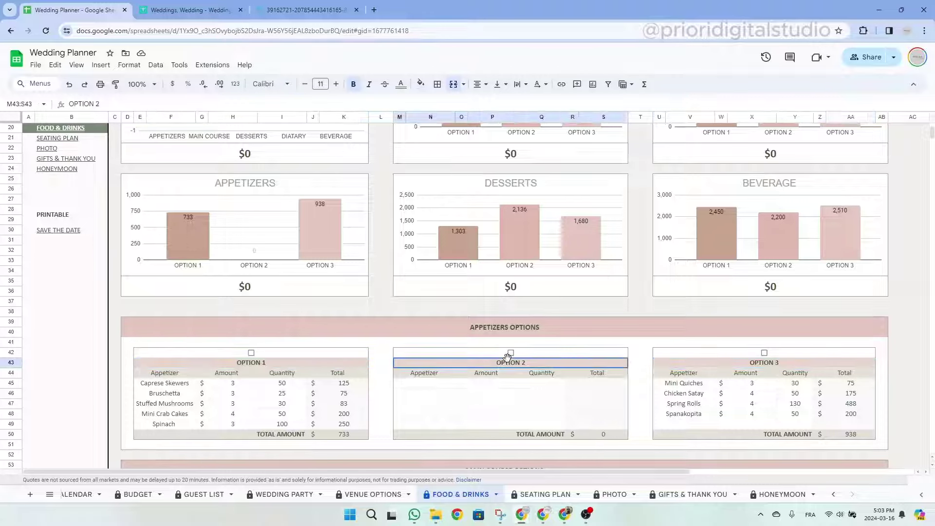
left_click(424, 385)
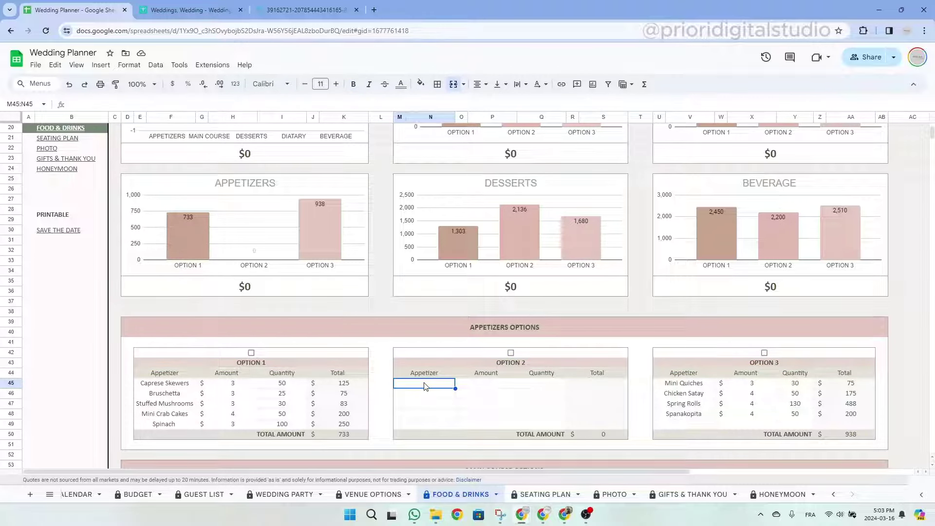
Enter Coconut Shrimps with 2 and 75 in Option 2's first appetizer row
type("Co")
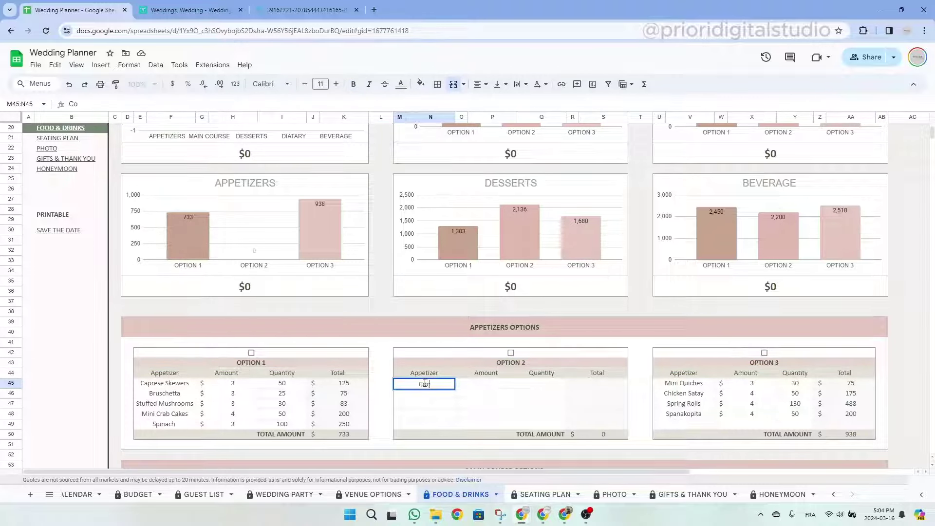
type("conut Shrimps")
key("Tab")
key("Tab")
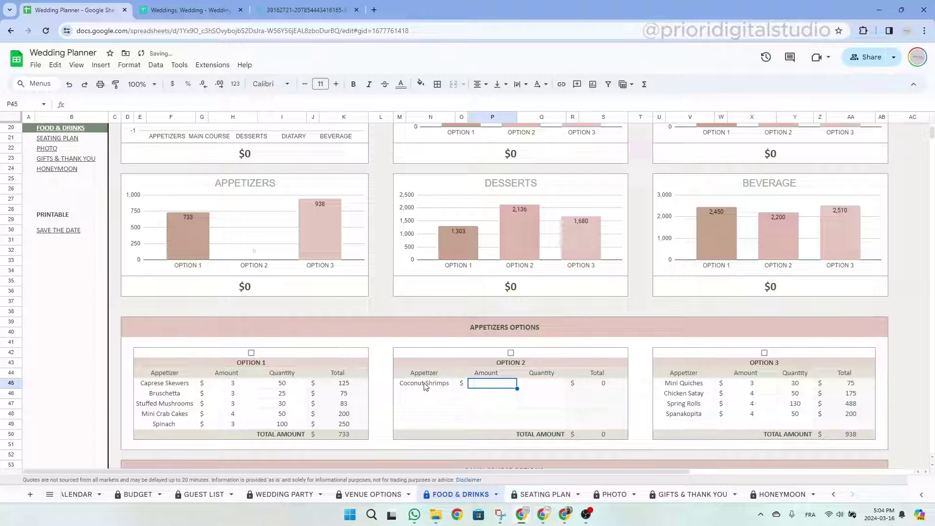
type("2")
key("Tab")
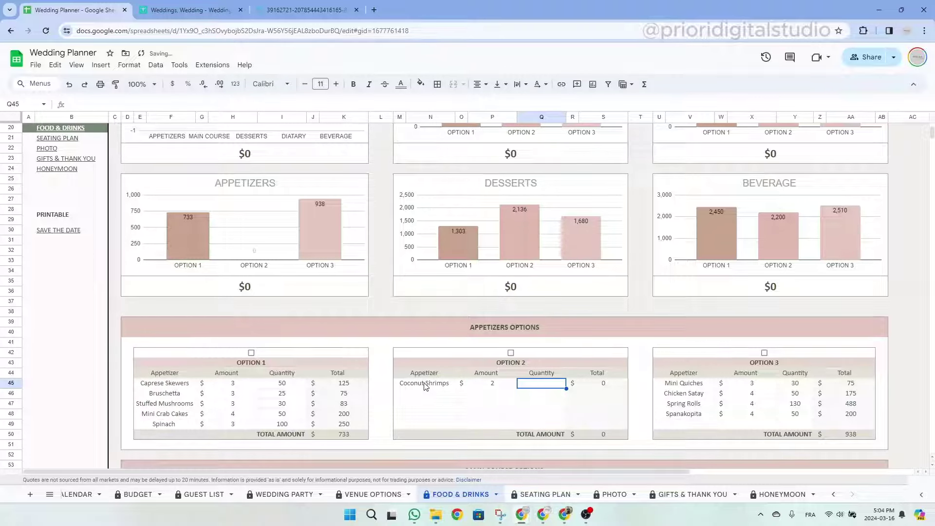
type("75")
key("Return")
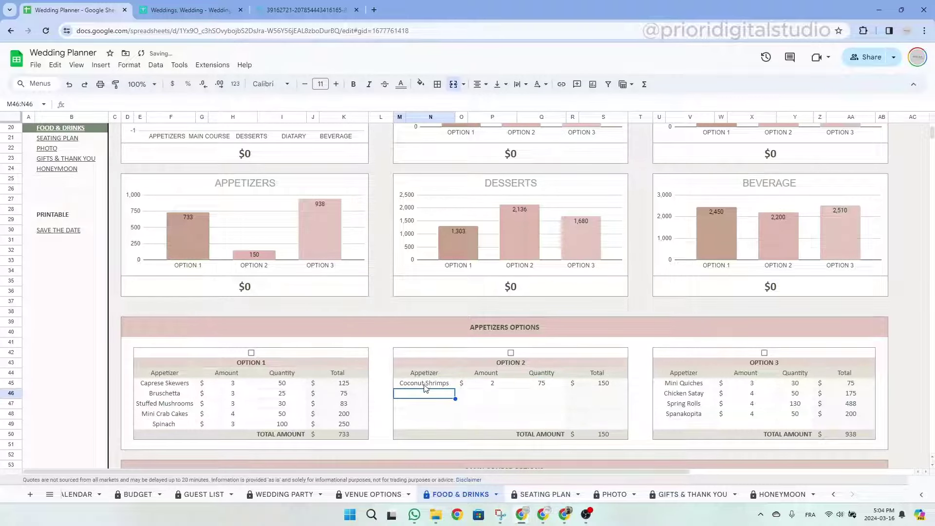
Add Antipasti platter with 5 and 125, then check the Option 2 total
type("A")
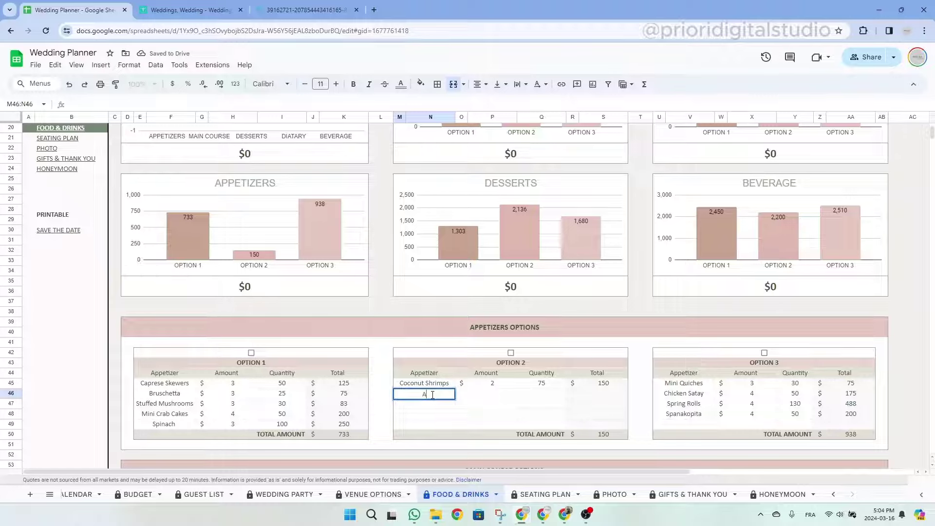
type("ntipasy")
key("BackSpace")
type("ti ")
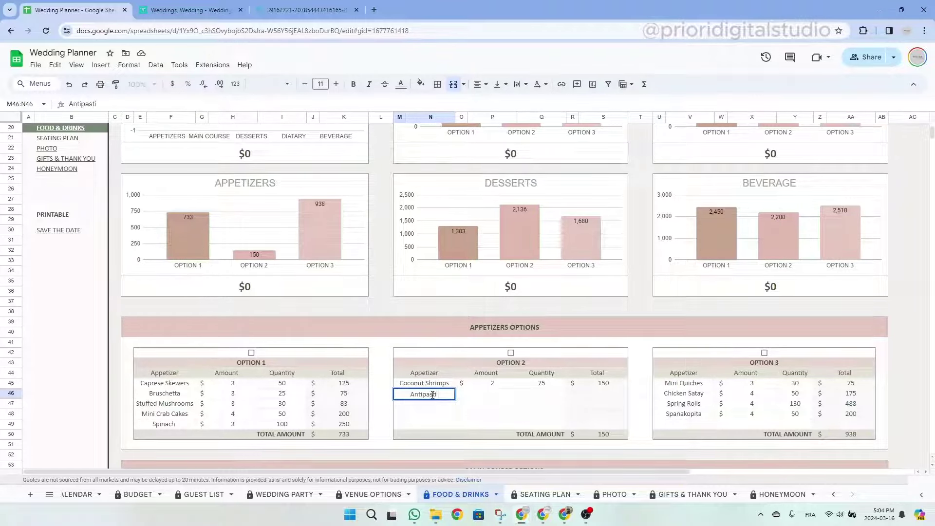
type("platter")
key("Tab")
key("Tab")
type("5")
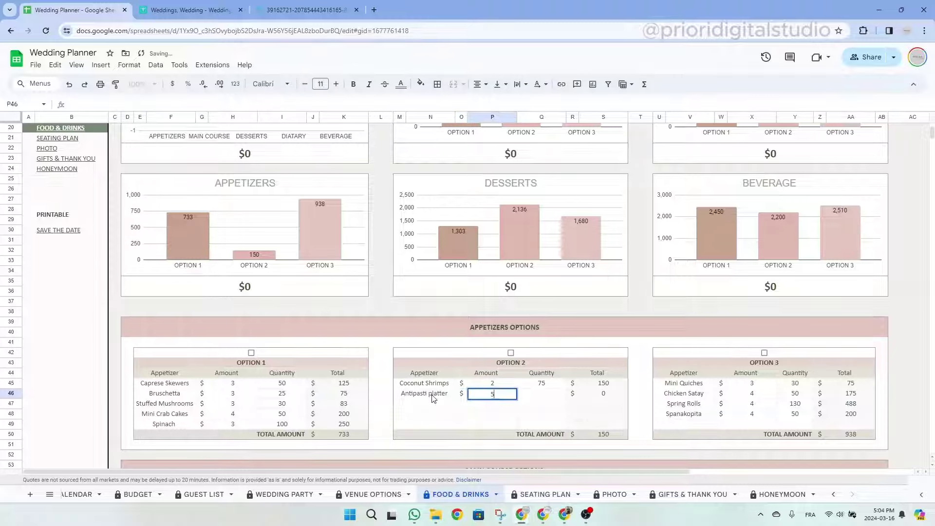
key("Tab")
type("125")
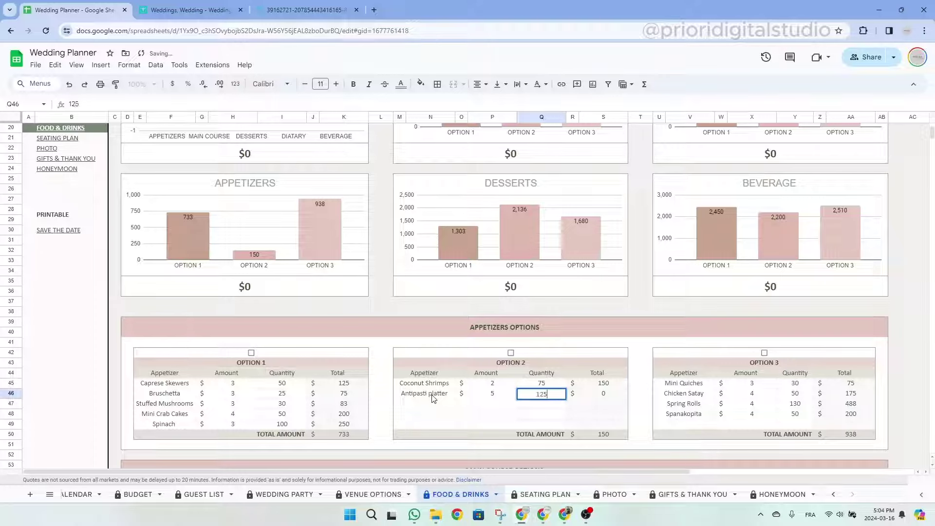
key("Return")
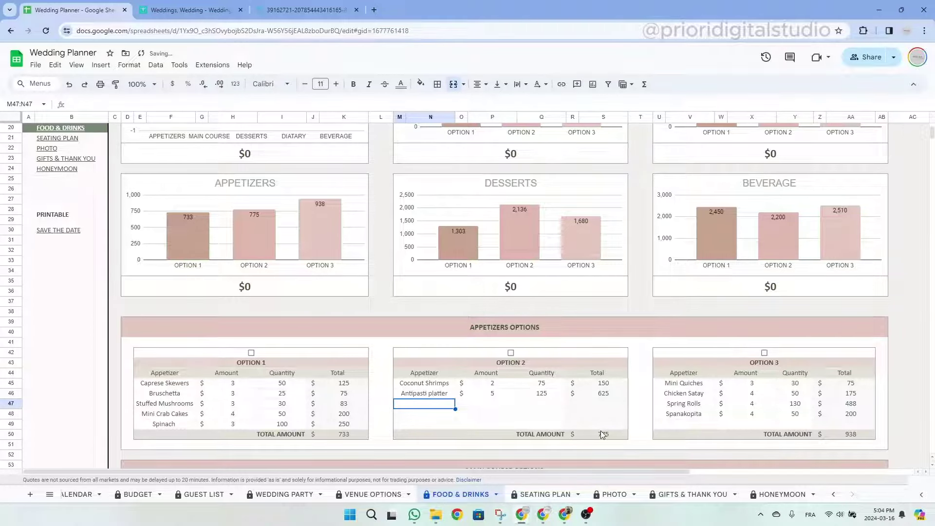
left_click_drag(597, 385, 596, 428)
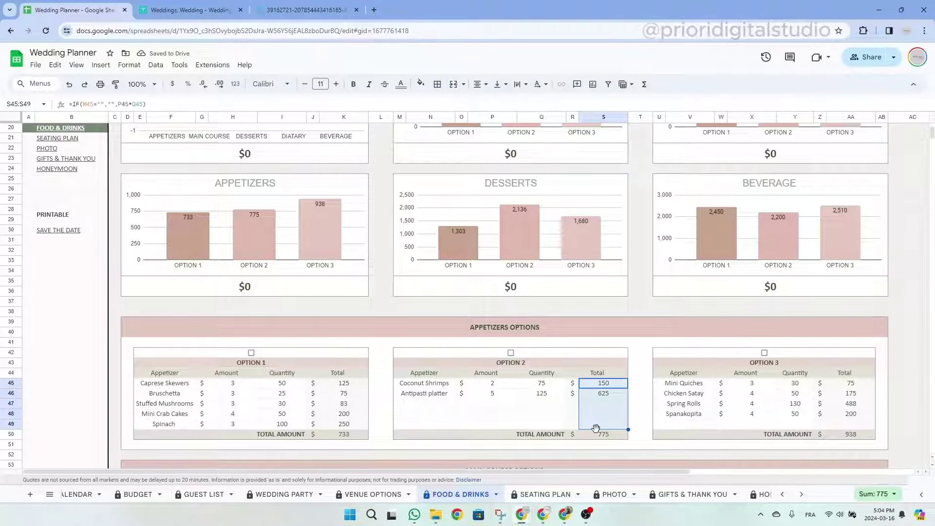
left_click(608, 435)
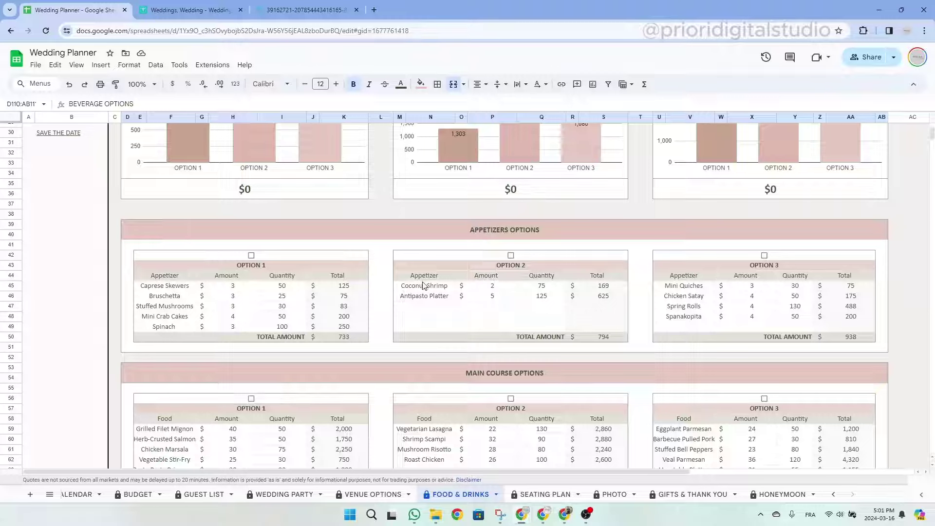
Tick Option 2 for appetizers and main course, bringing the overview total to $11,374
left_click(511, 256)
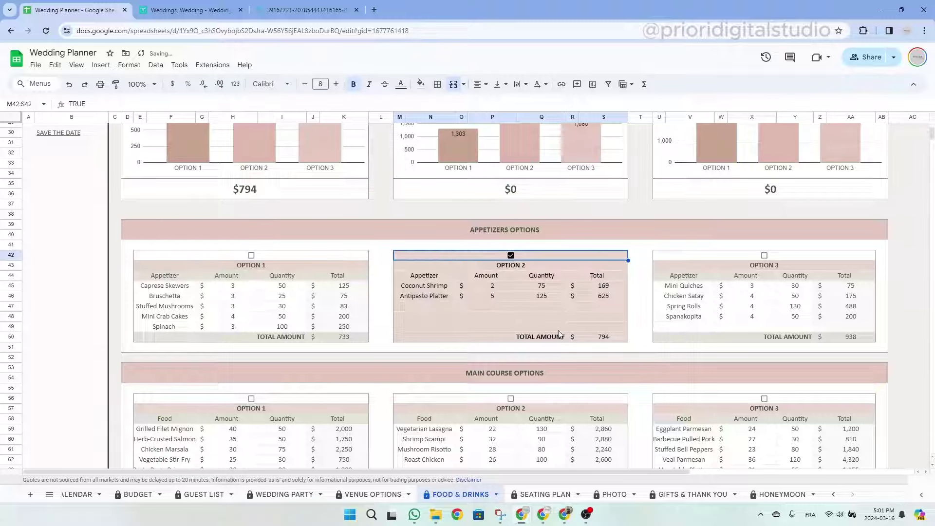
left_click(511, 400)
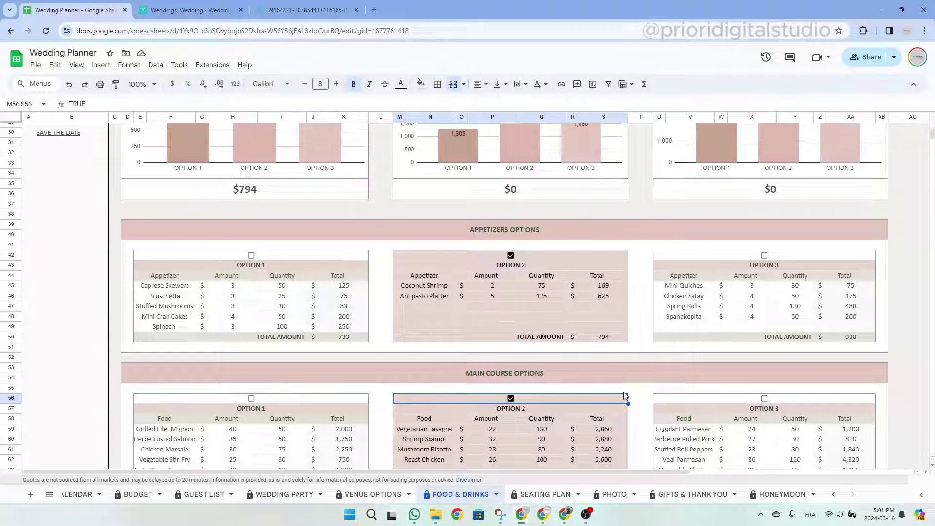
scroll(625, 396, "up", 10)
left_click(570, 353)
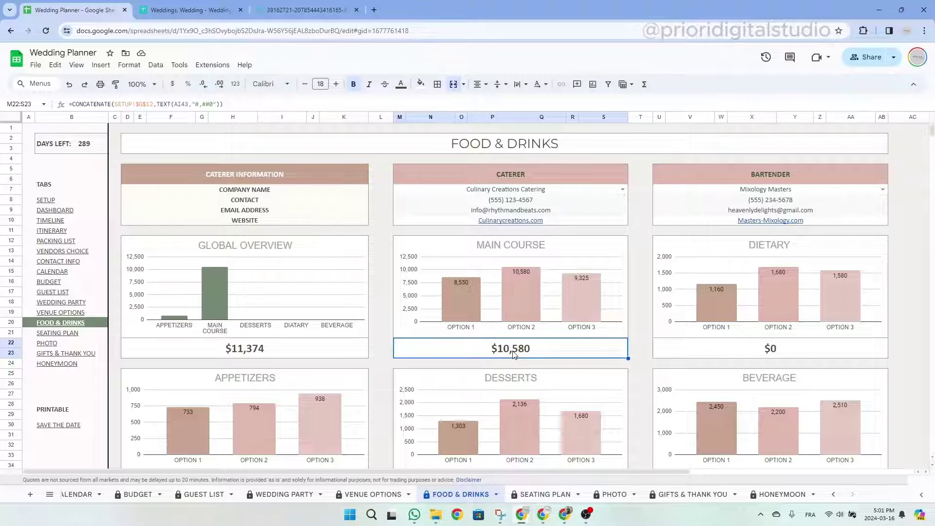
left_click(288, 349)
scroll(249, 350, "down", 2)
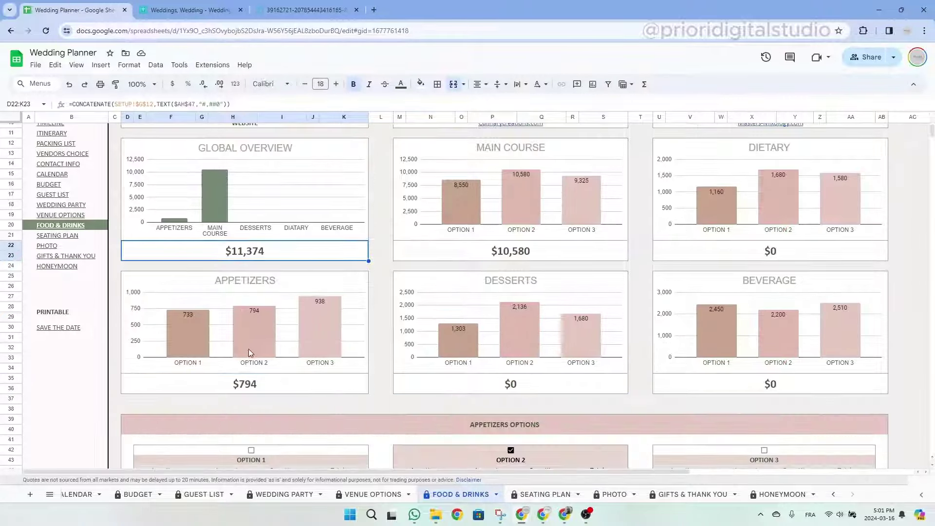
left_click(248, 384)
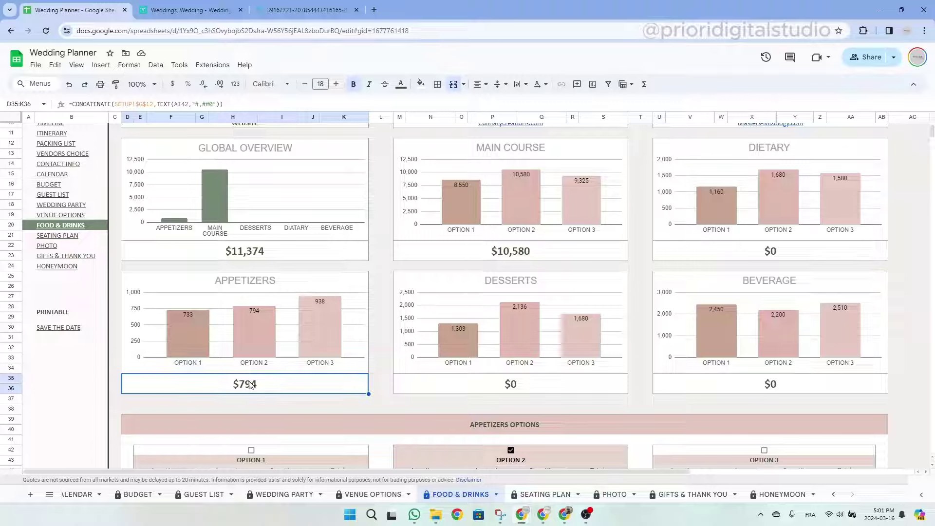
scroll(251, 382, "up", 2)
left_click(256, 351)
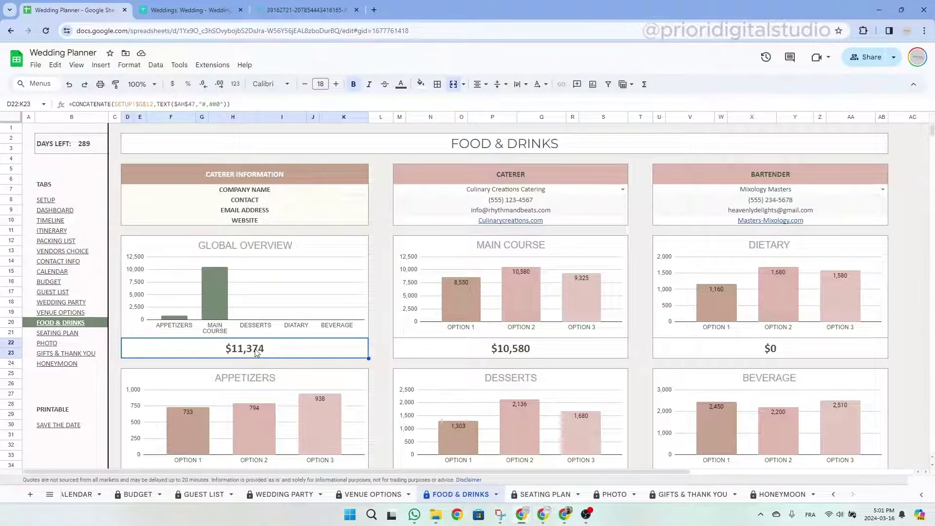
scroll(256, 351, "down", 2)
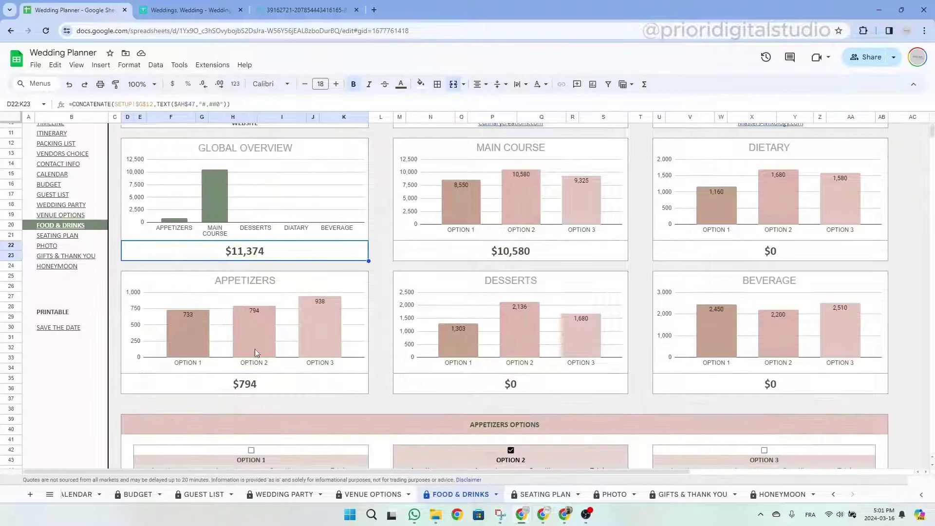
left_click(258, 387)
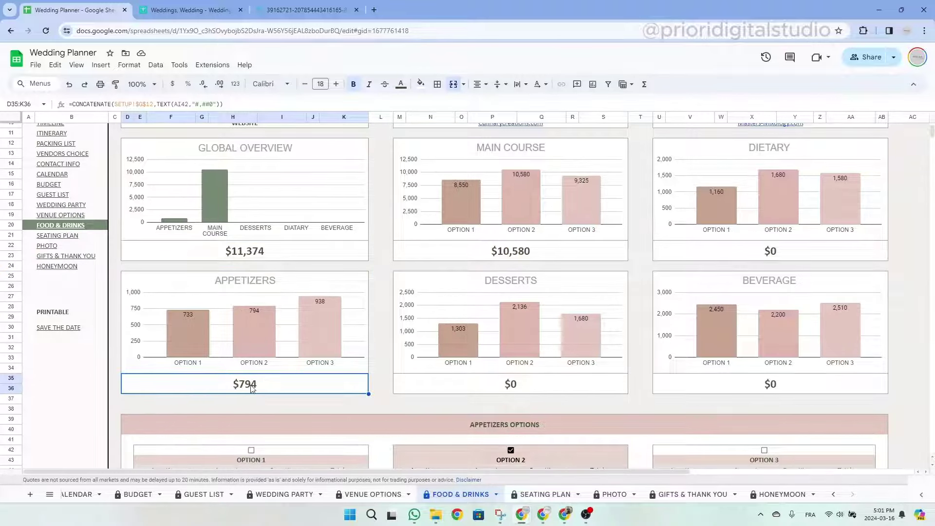
left_click(267, 258)
scroll(473, 335, "down", 10)
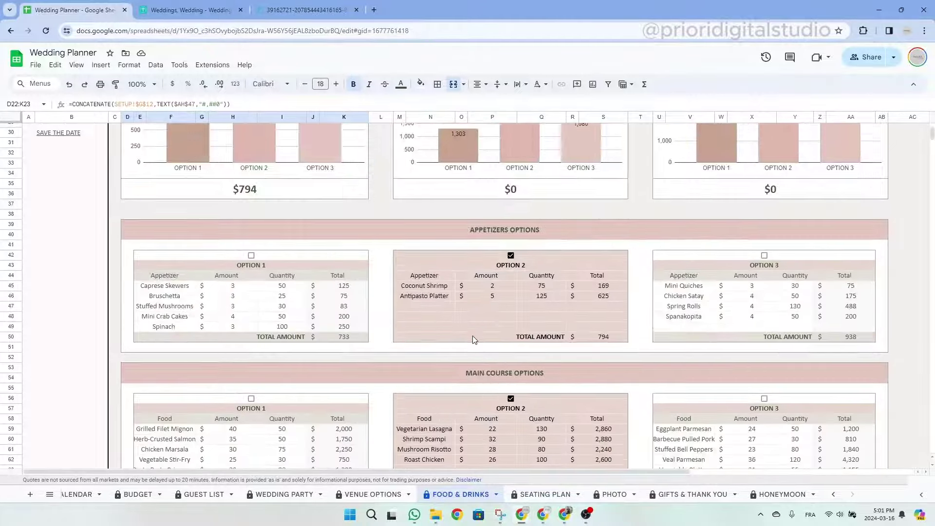
scroll(473, 339, "down", 2)
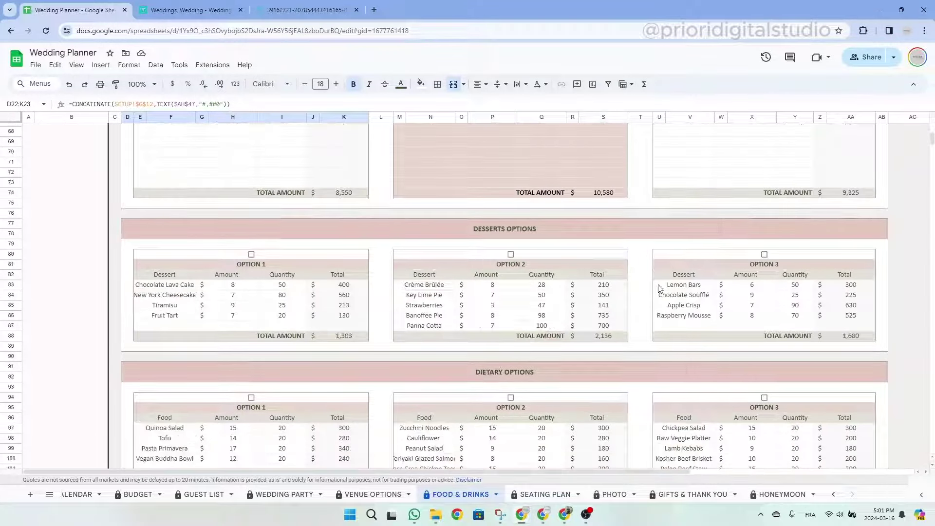
Choose desserts Option 3, dietary Option 1 and beverage Option 2
left_click(764, 255)
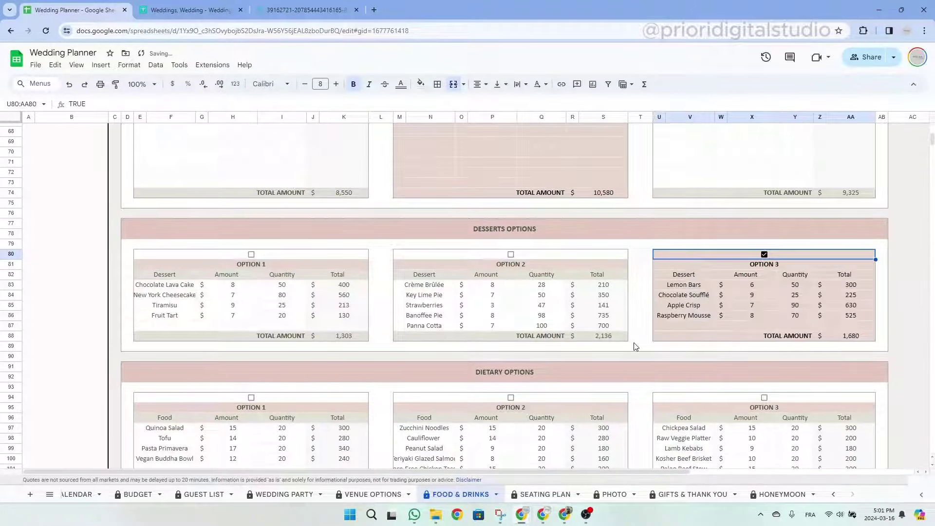
scroll(632, 346, "down", 2)
left_click(251, 301)
scroll(252, 302, "down", 4)
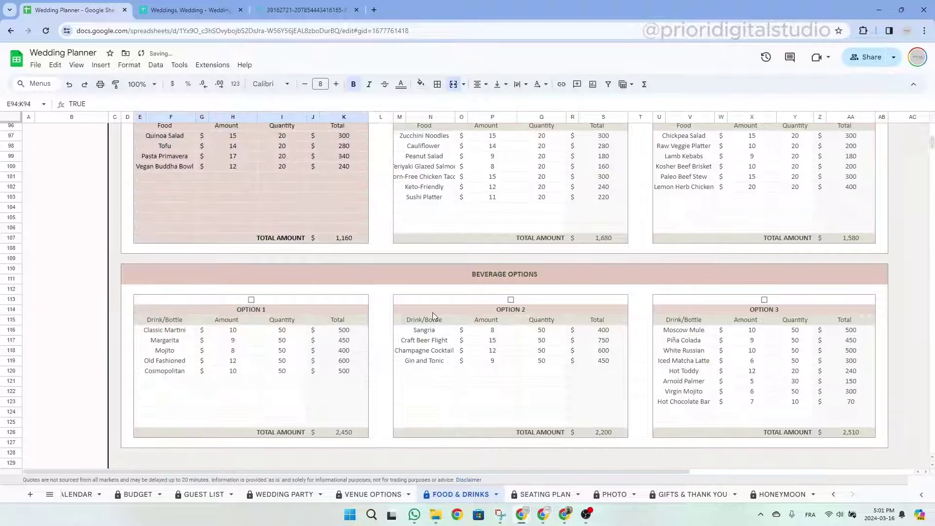
left_click(510, 300)
Review the $1,160 dietary, $1,680 desserts, $2,200 beverage and $16,414 overall totals
scroll(546, 336, "up", 17)
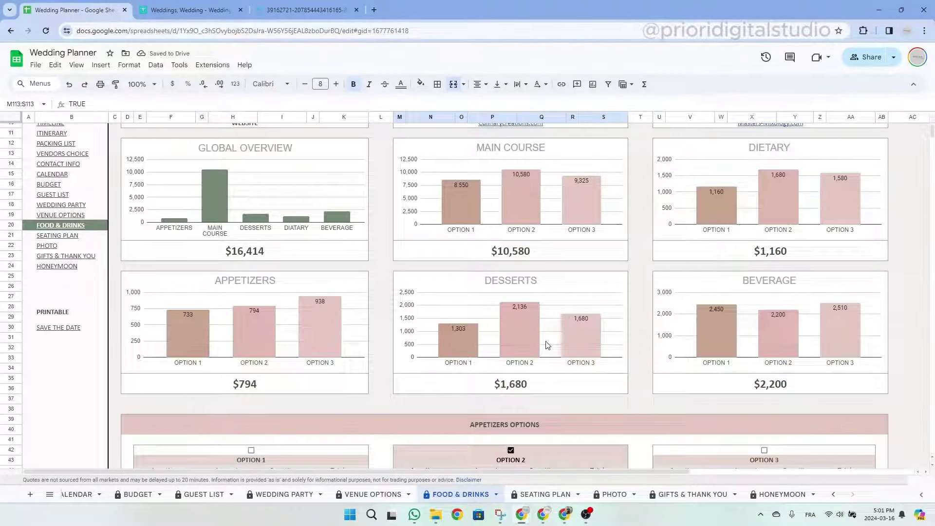
left_click(774, 252)
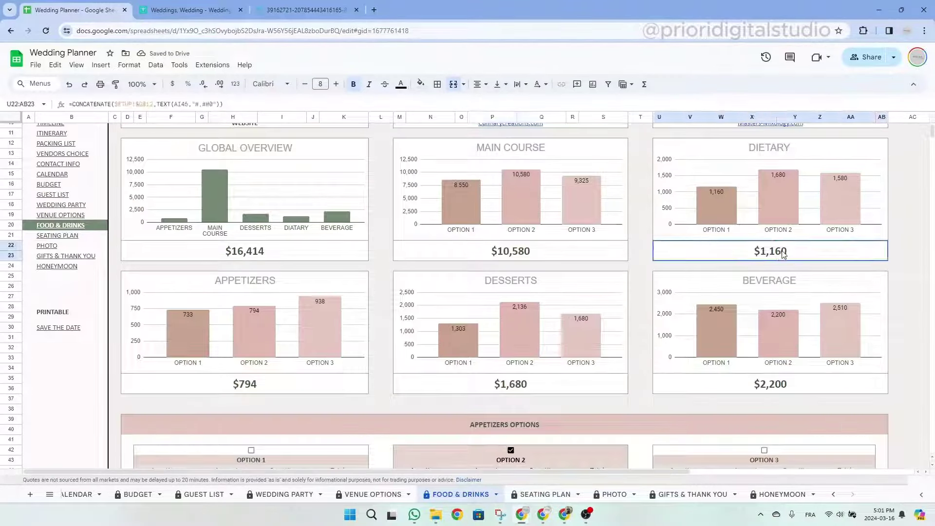
left_click(524, 386)
left_click(745, 392)
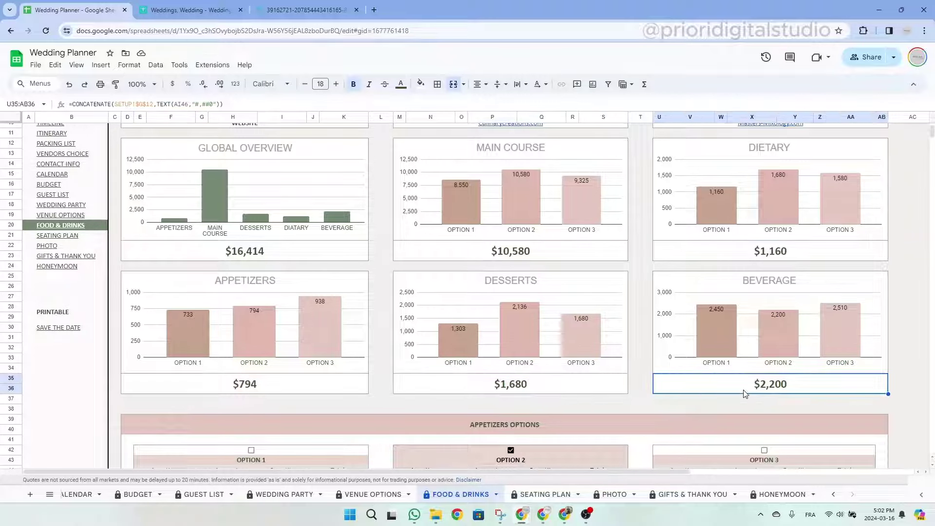
left_click(245, 260)
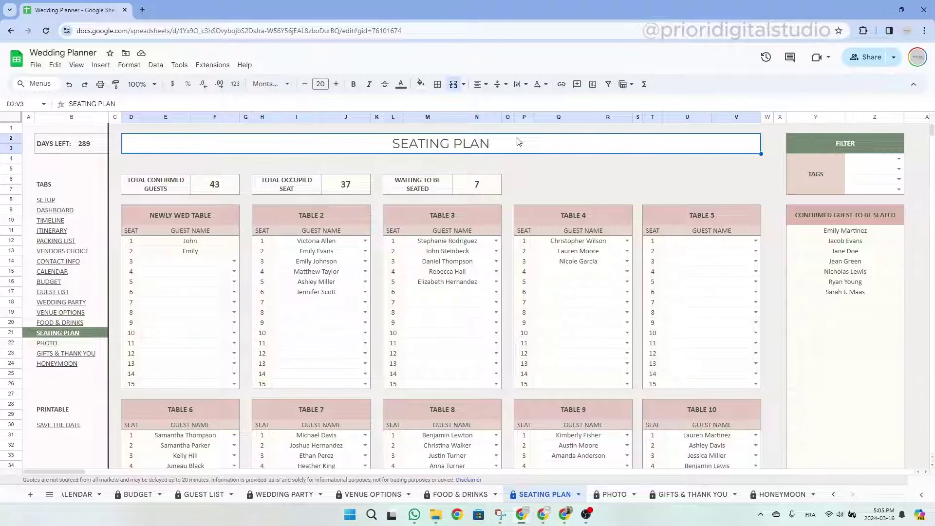
scroll(302, 258, "down", 12)
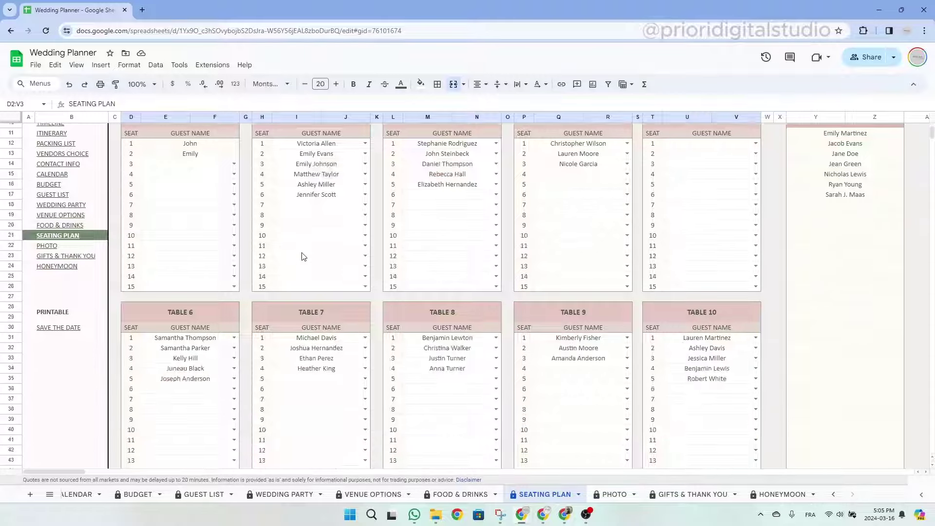
scroll(303, 258, "down", 6)
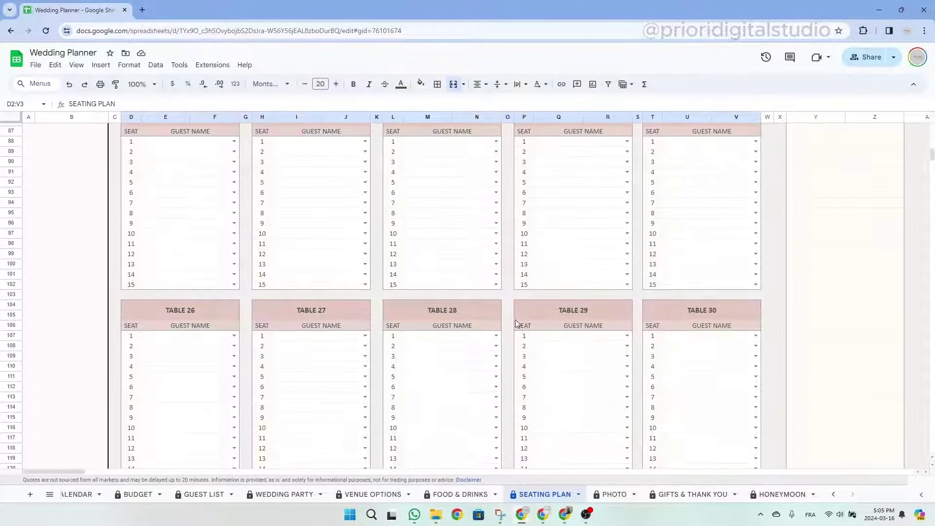
left_click(687, 308)
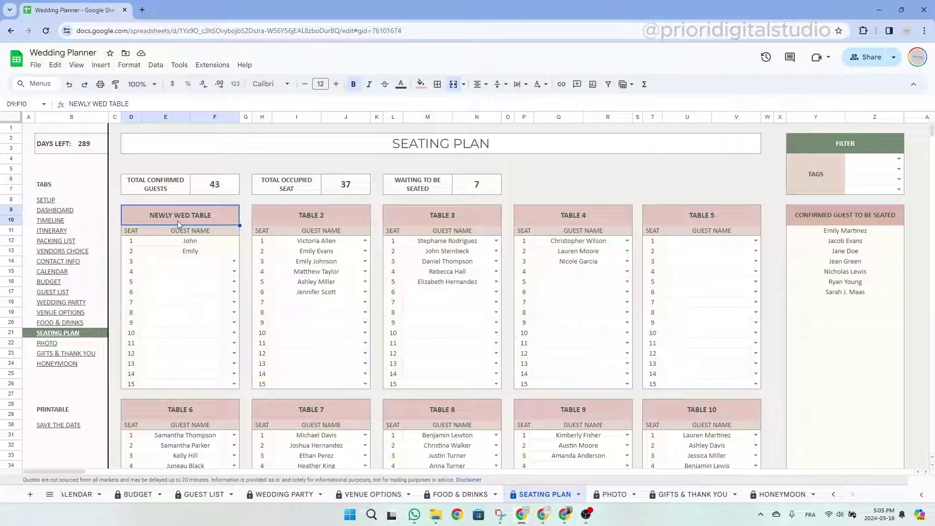
left_click_drag(194, 241, 198, 256)
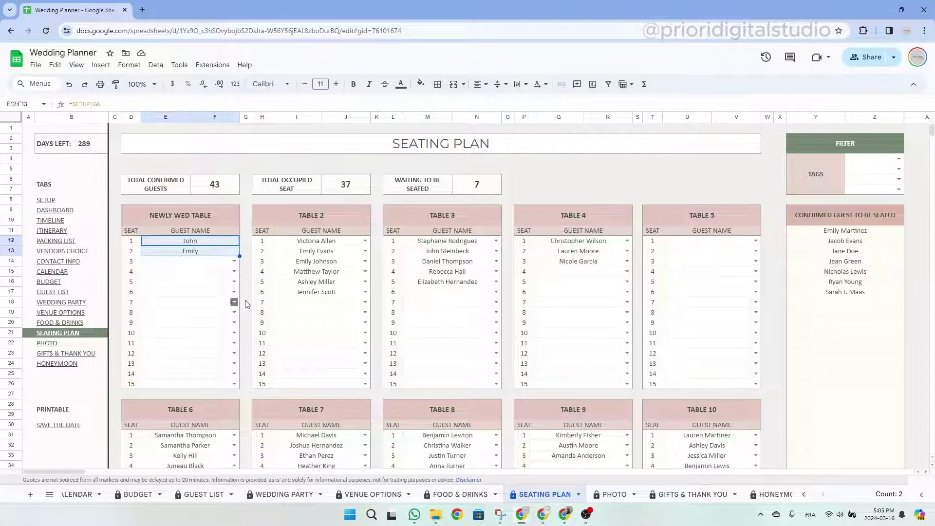
left_click(756, 242)
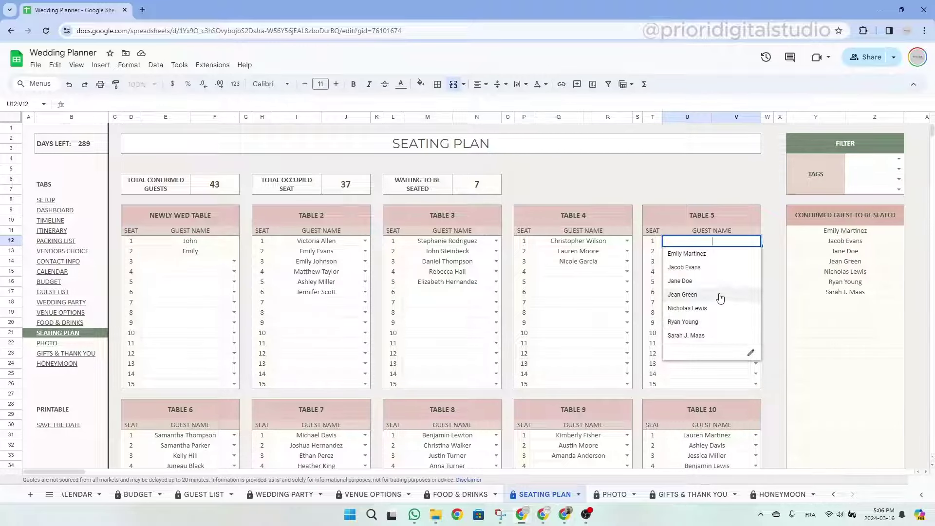
left_click(725, 215)
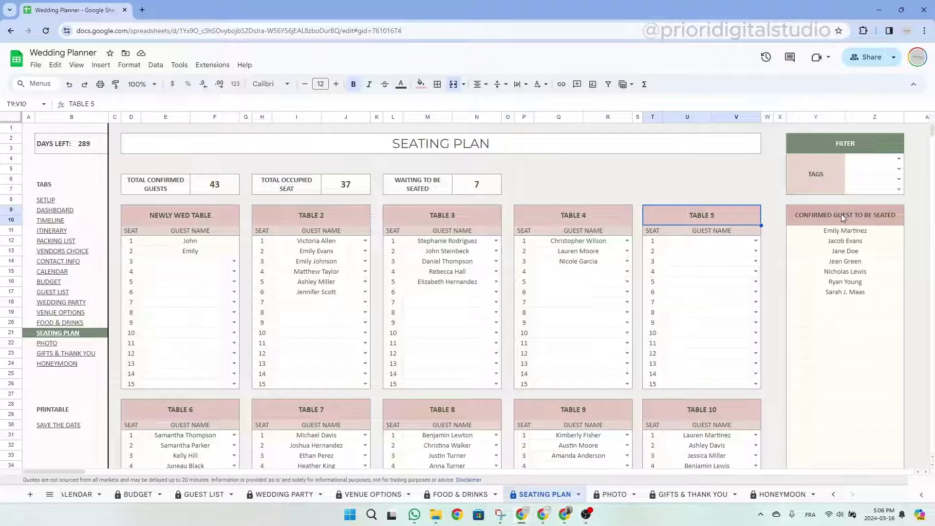
left_click_drag(840, 214, 847, 301)
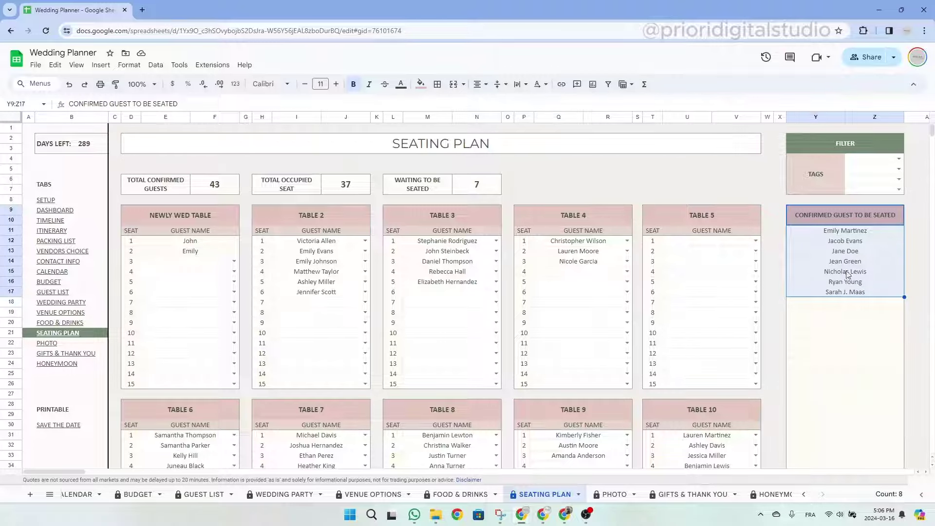
left_click(871, 217)
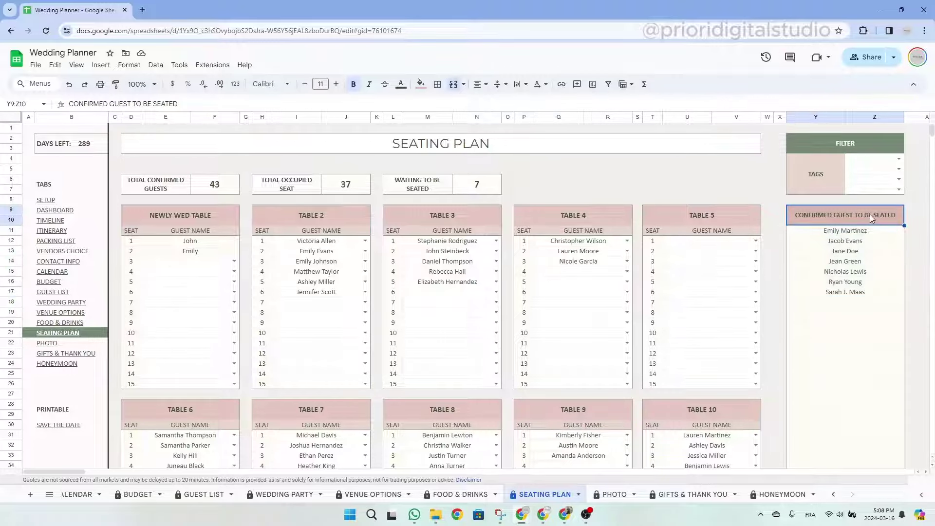
left_click_drag(872, 218, 875, 294)
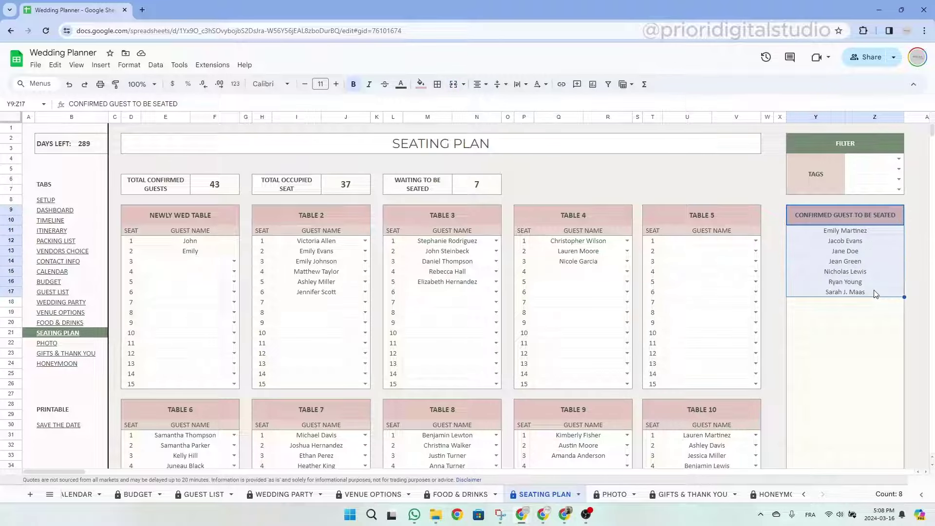
left_click(881, 148)
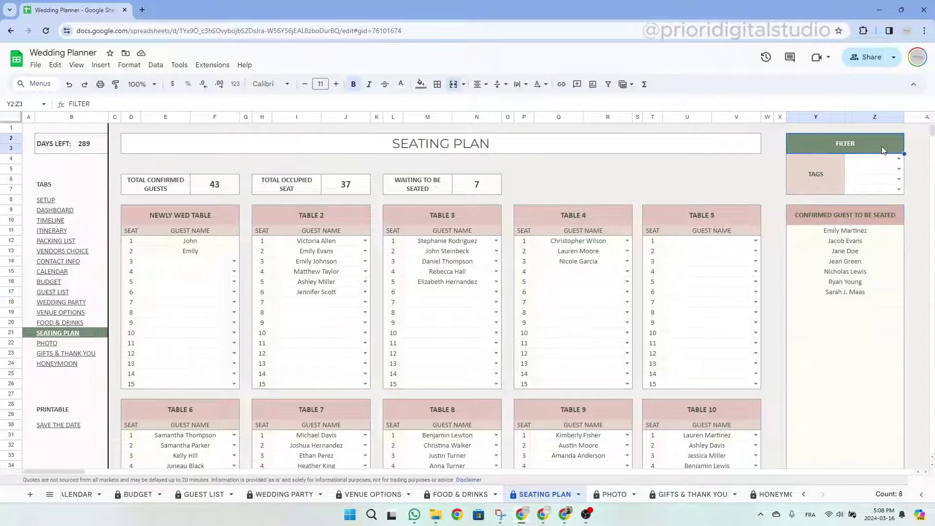
left_click(899, 158)
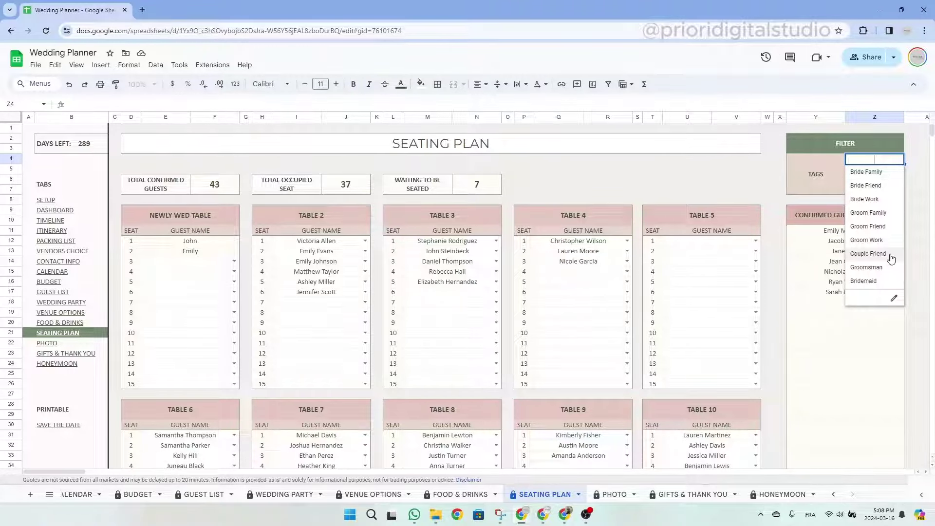
left_click(866, 255)
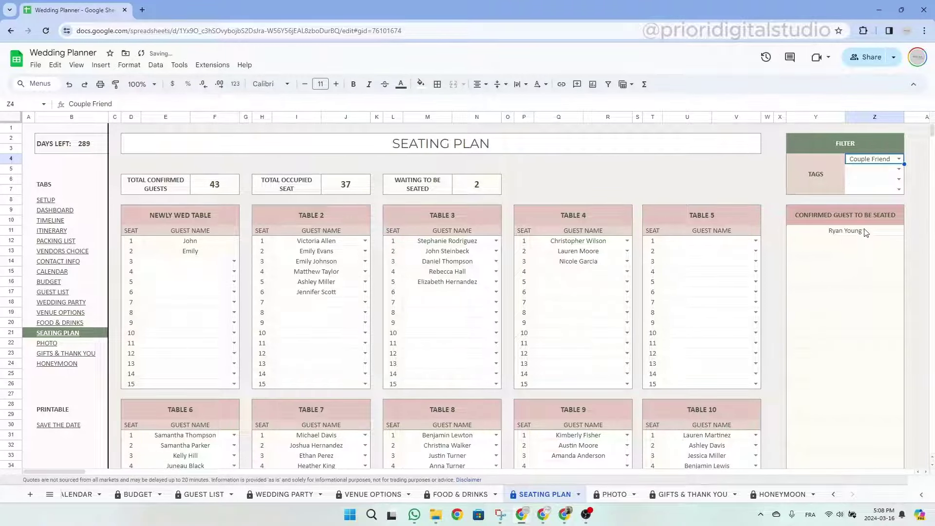
left_click(837, 234)
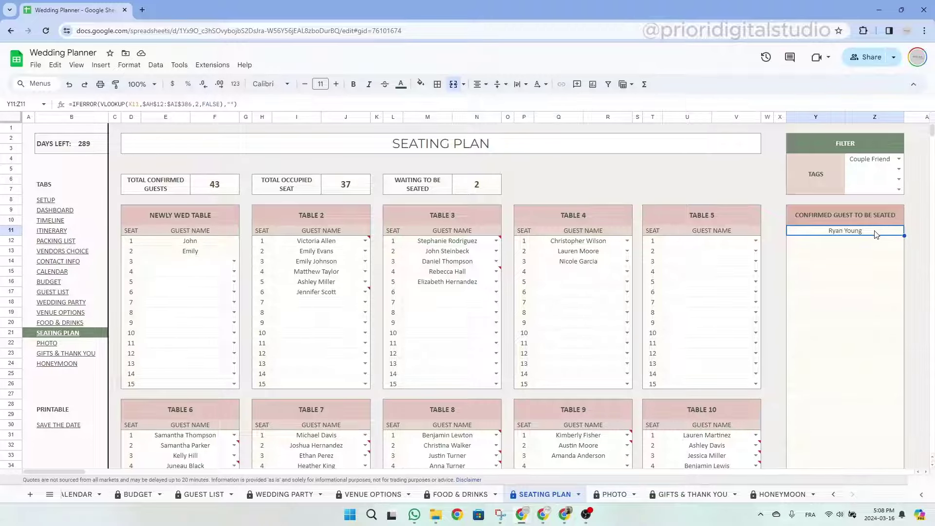
left_click(866, 161)
key("Delete")
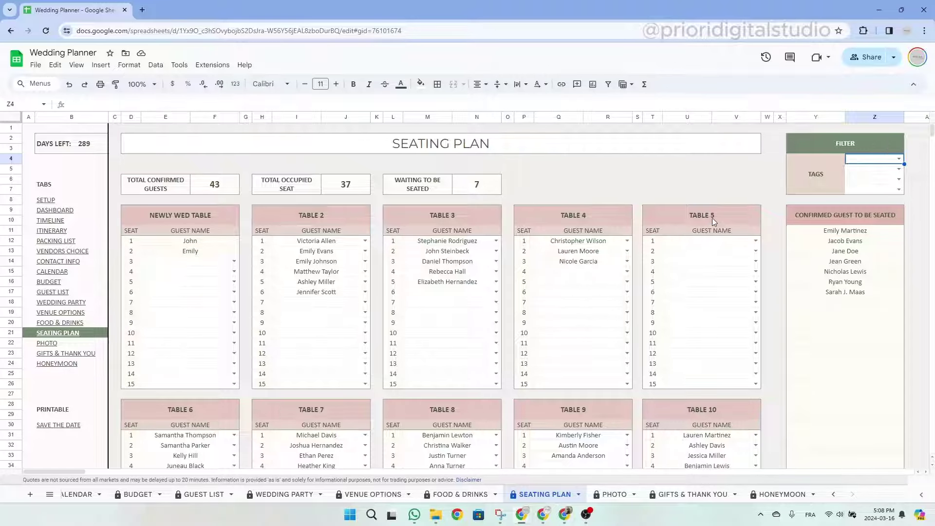
Seat four waiting guests at Table 5, seats 1 to 4, from the seat dropdowns
double_click(709, 241)
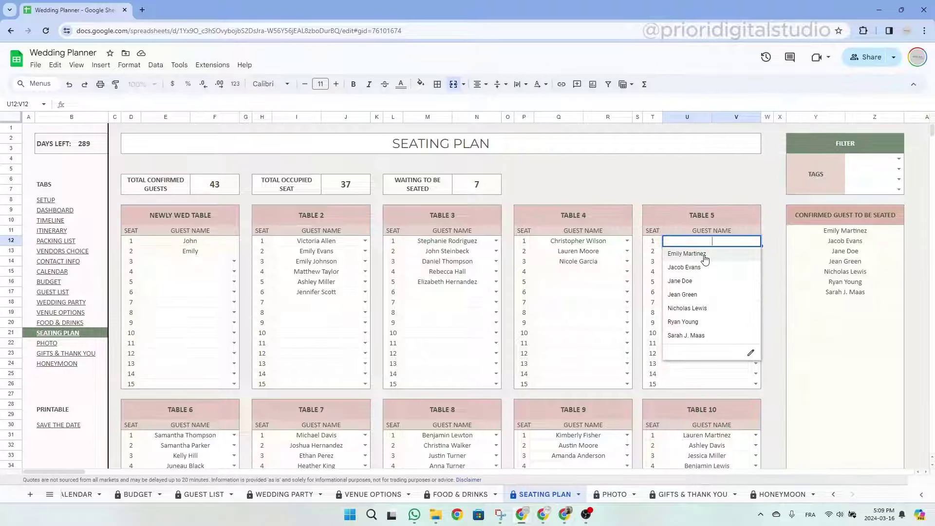
left_click(705, 255)
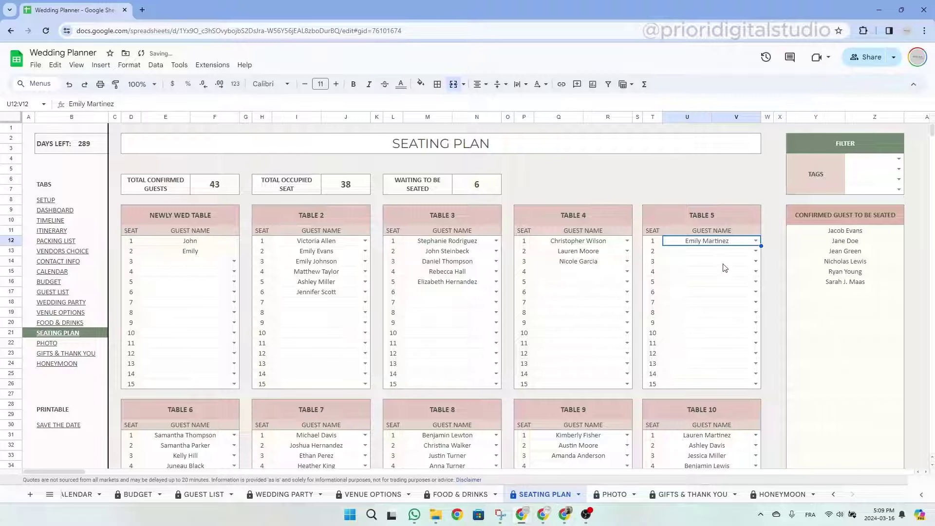
left_click(755, 252)
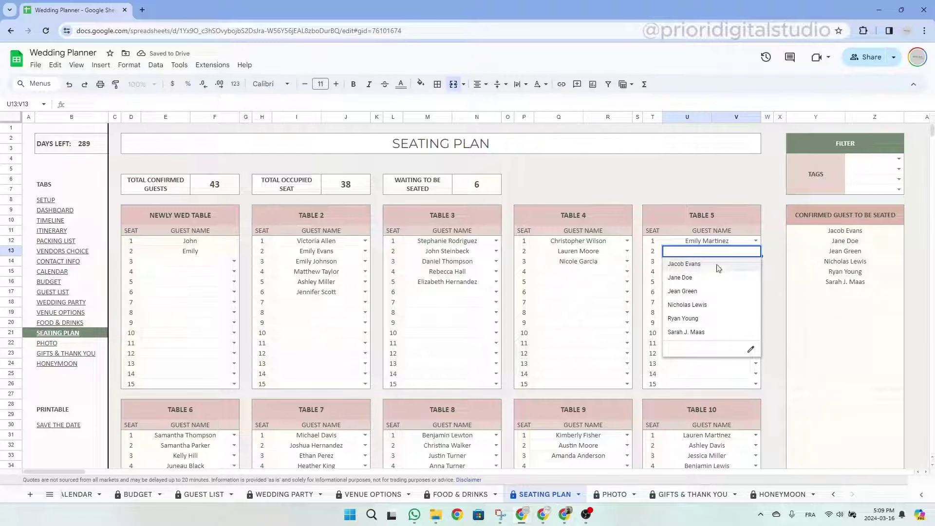
left_click(717, 265)
left_click(756, 261)
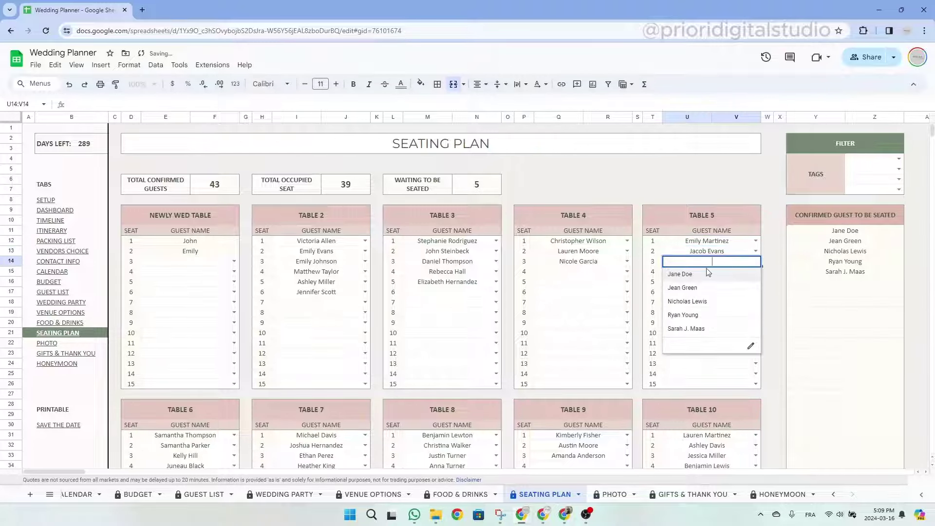
left_click(686, 276)
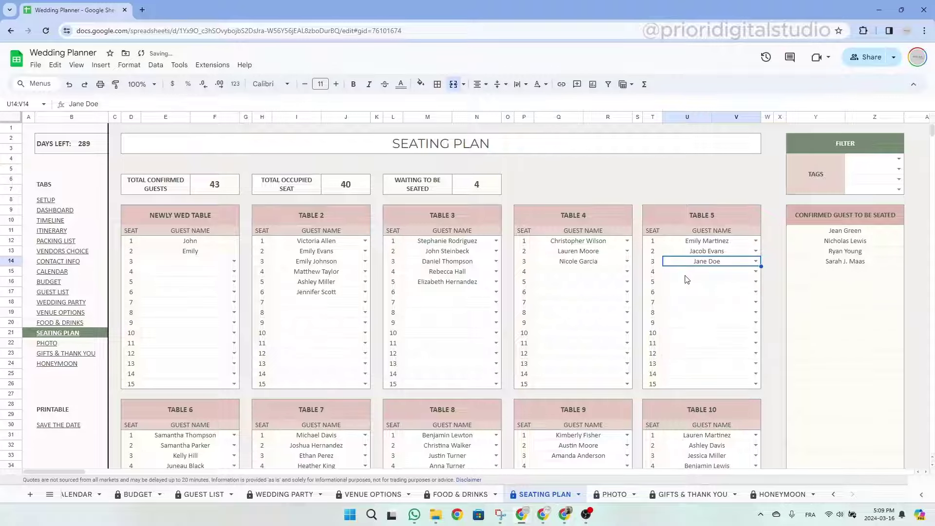
left_click(756, 272)
left_click(708, 285)
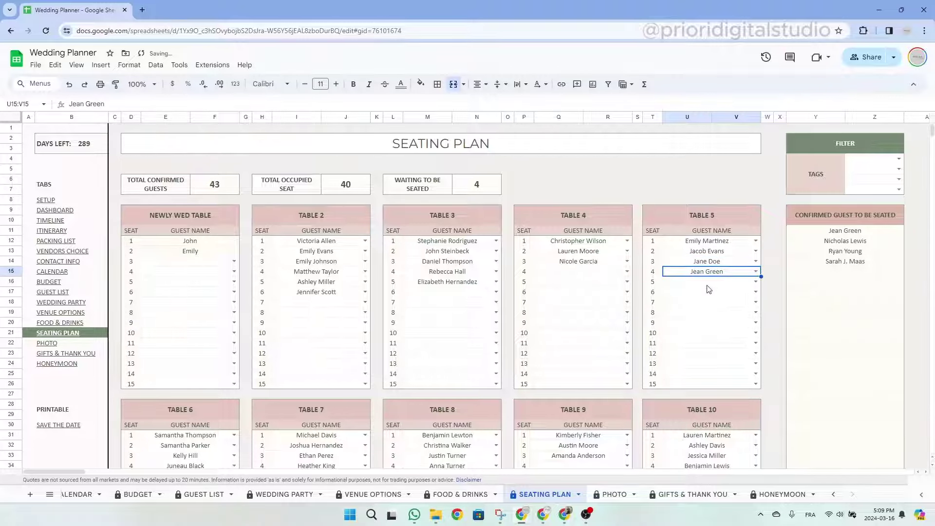
Try a fifth waiting guest in Table 5 seat 5, then clear that seat again
left_click_drag(846, 233, 848, 251)
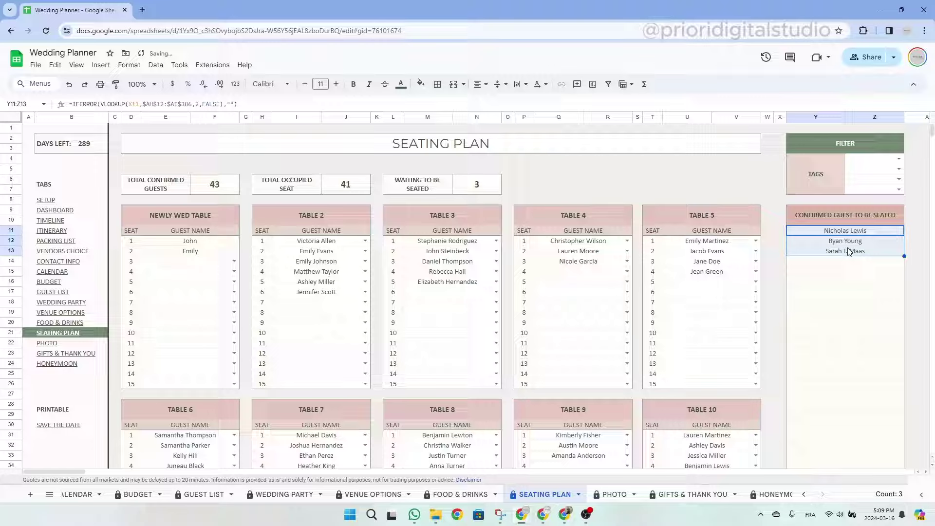
left_click(755, 282)
left_click(724, 293)
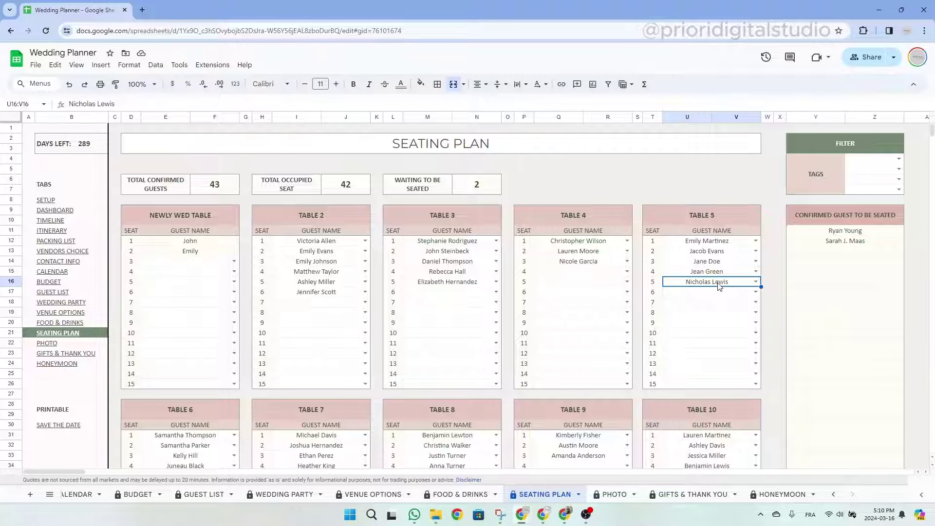
key("Delete")
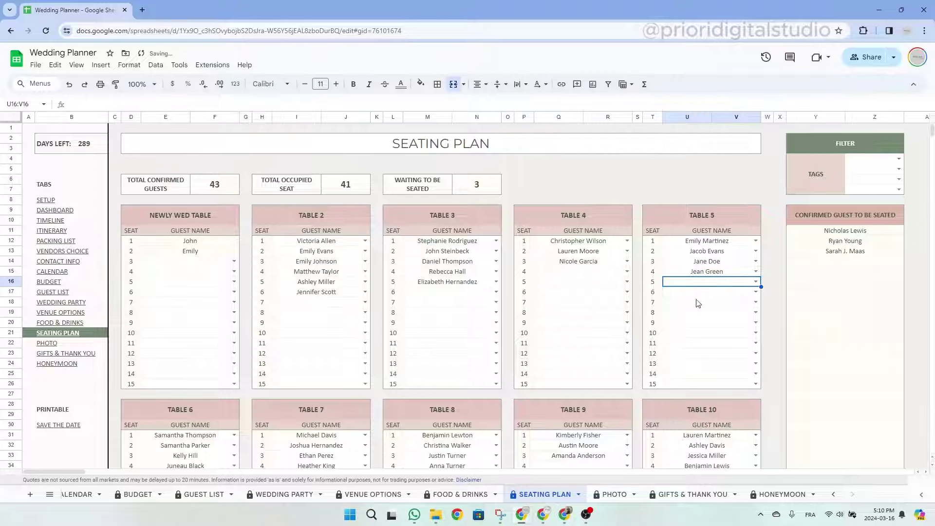
Clear Table 2 seat 7 and Table 3 seat 4 to prepare the guest swap
left_click(365, 302)
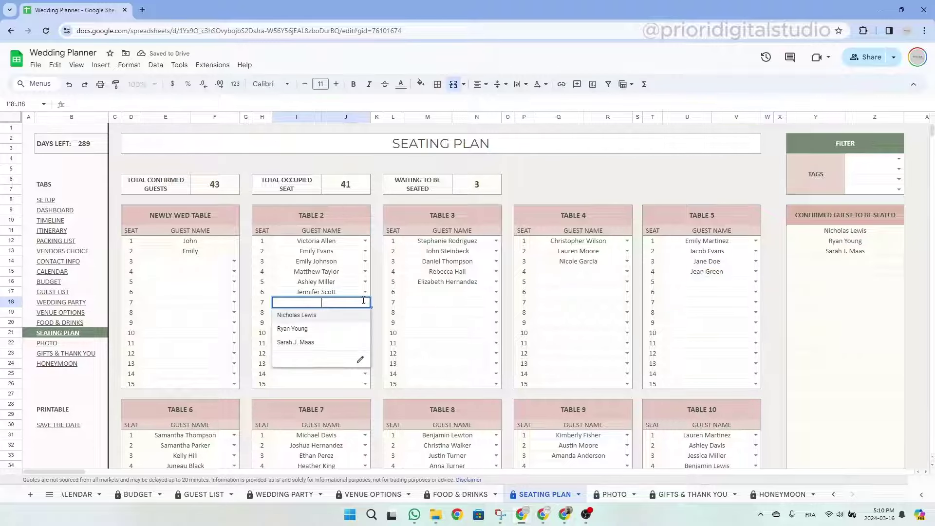
left_click(312, 317)
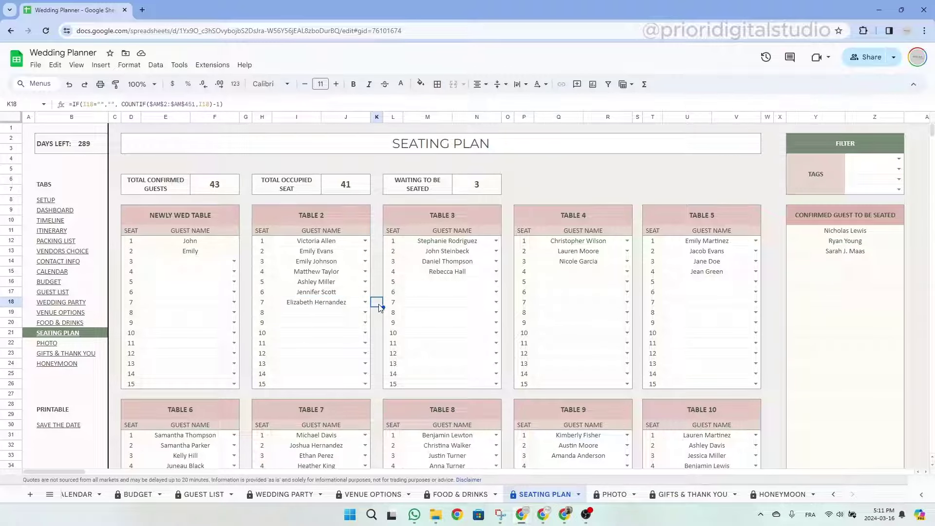
left_click(338, 307)
left_click(433, 273)
left_click(350, 299)
left_click(428, 275)
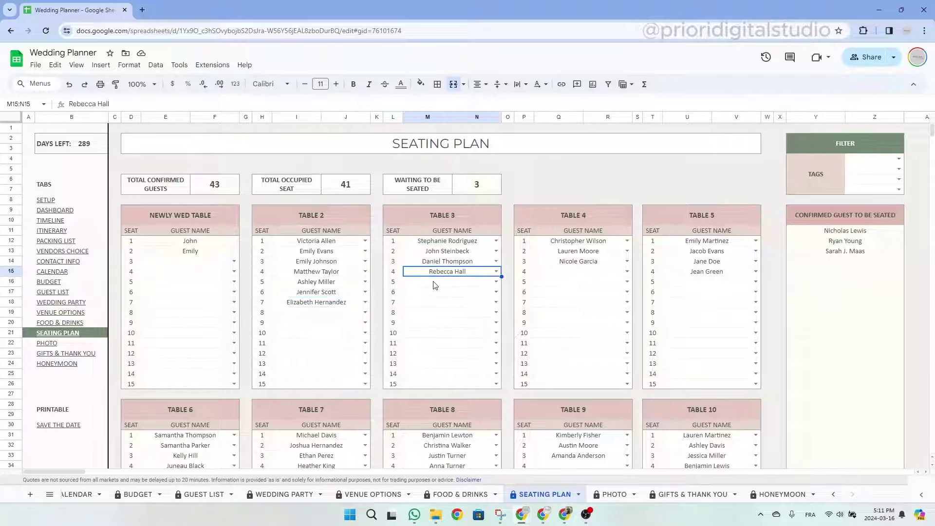
left_click(333, 305)
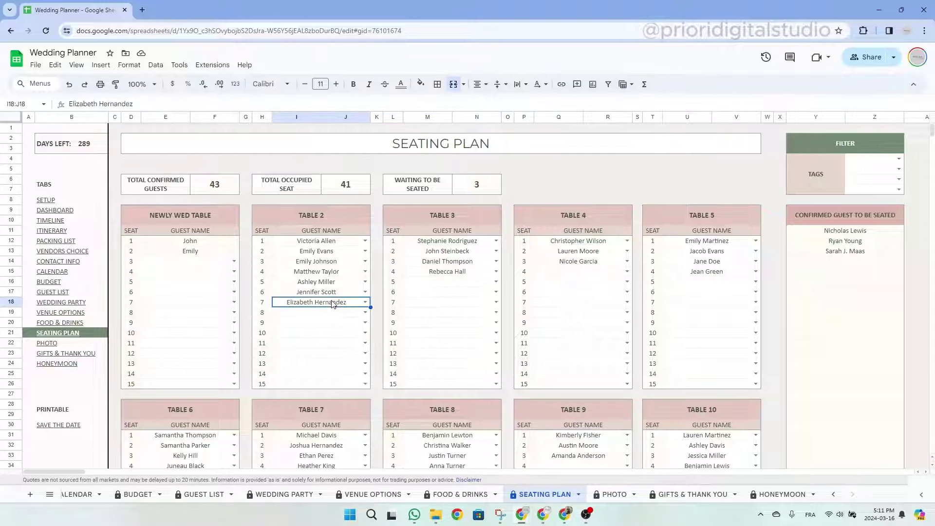
key("Delete")
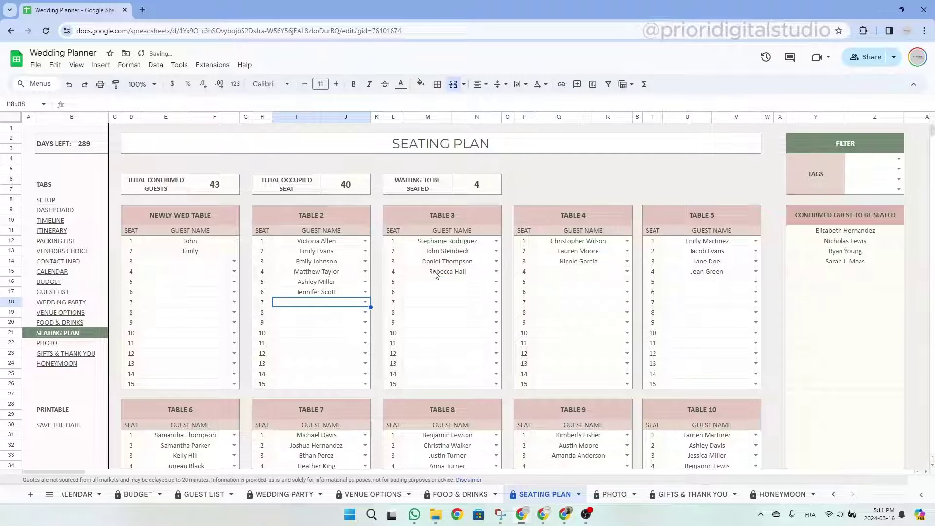
left_click(427, 271)
key("Delete")
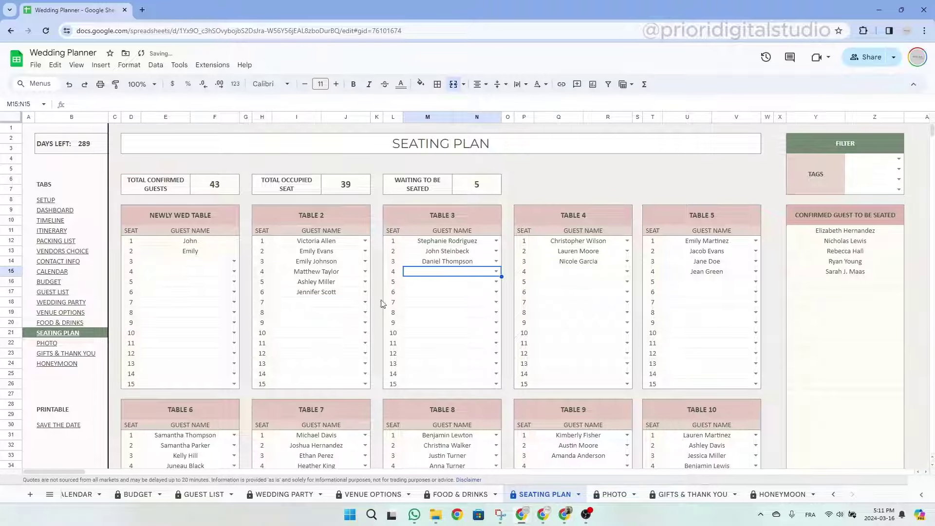
left_click(847, 233)
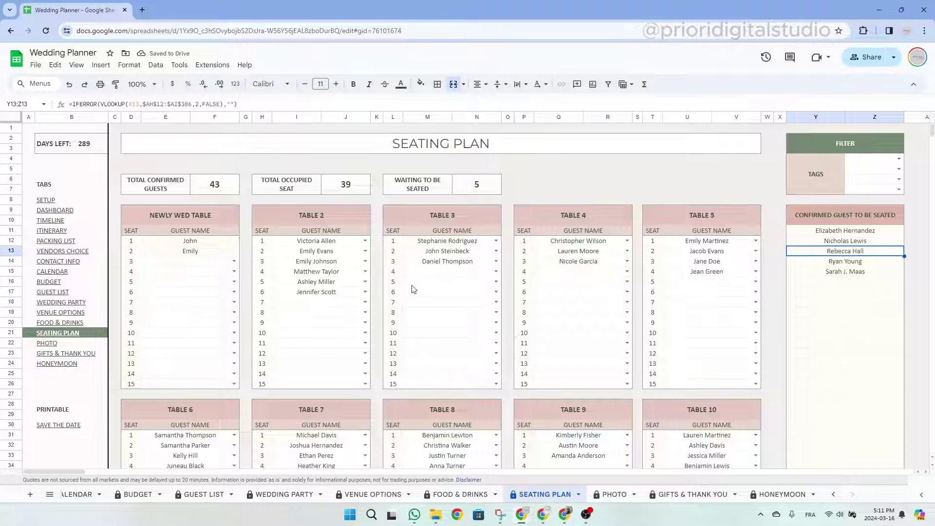
Seat the guest from Table 3 seat 4 at Table 2 seat 7
left_click(365, 302)
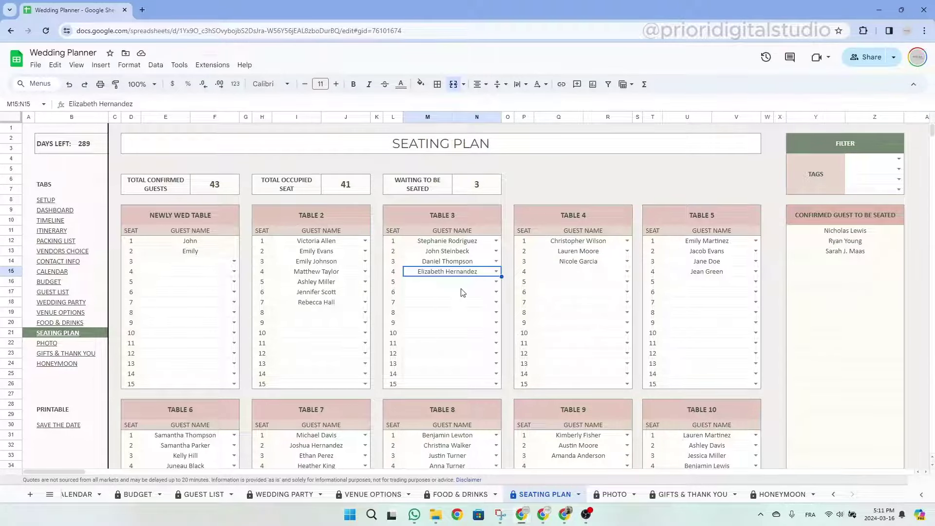
left_click(365, 302)
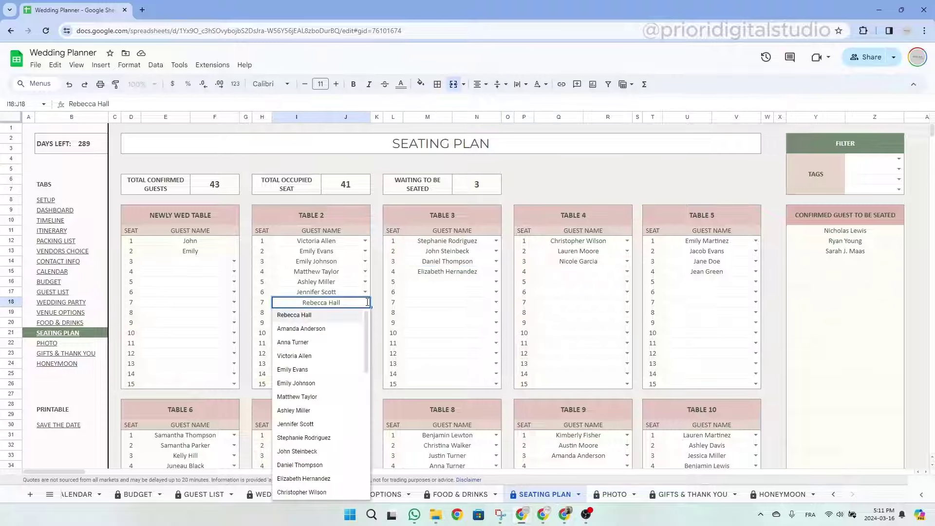
left_click_drag(368, 302, 280, 301)
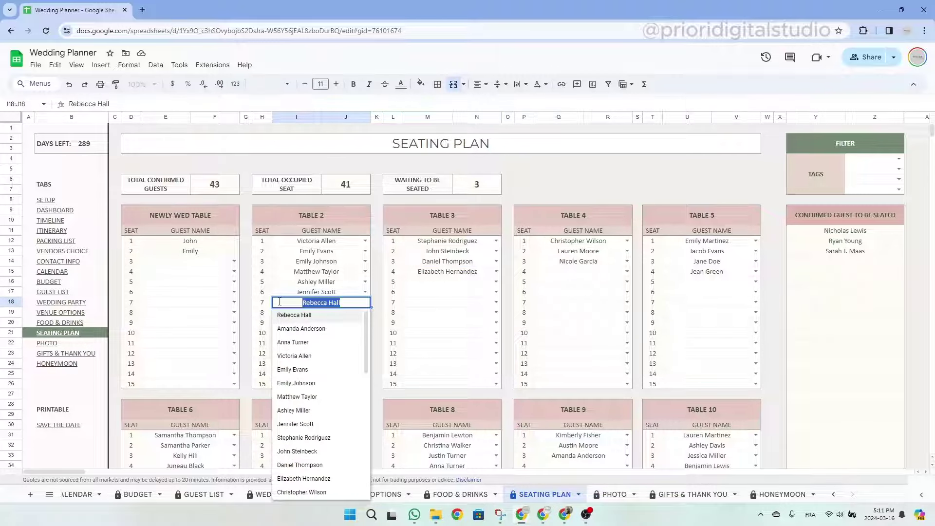
type("E")
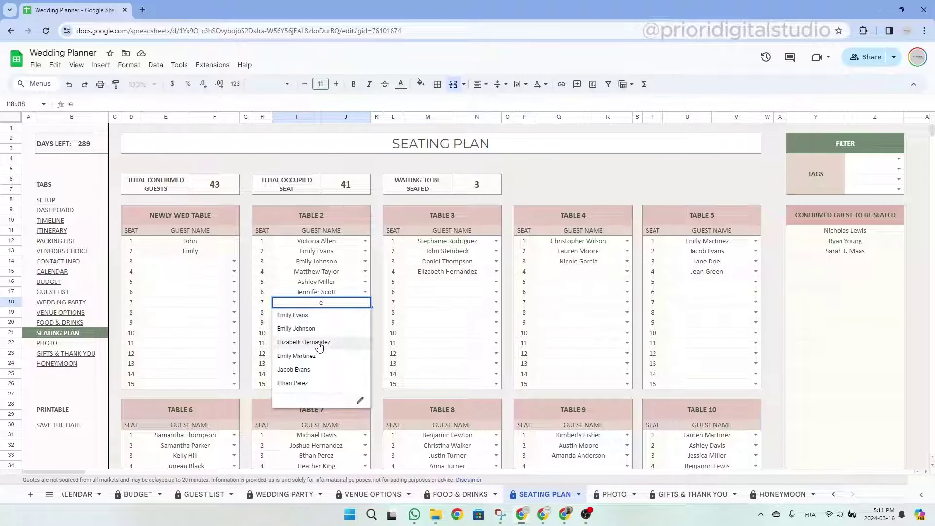
left_click(310, 343)
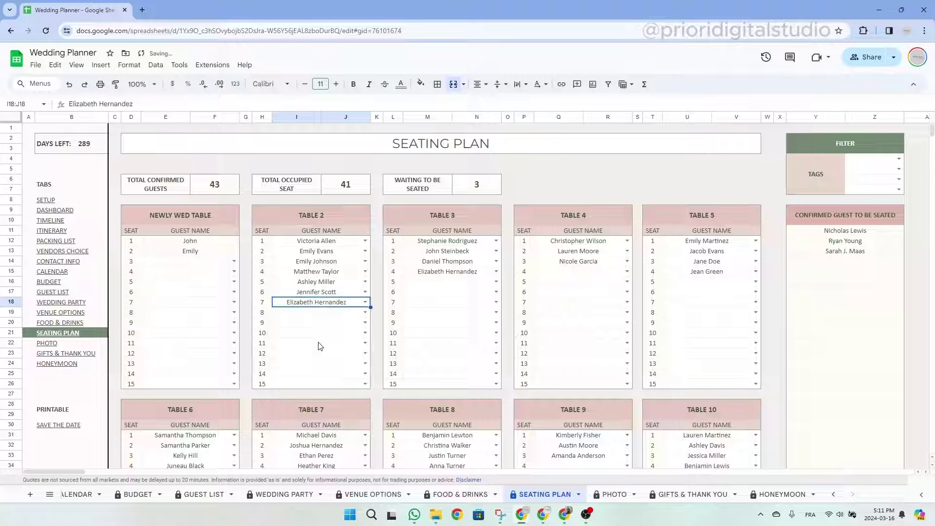
Fill Table 3 seat 4 with the guest formerly at Table 2 seat 7
left_click(465, 273)
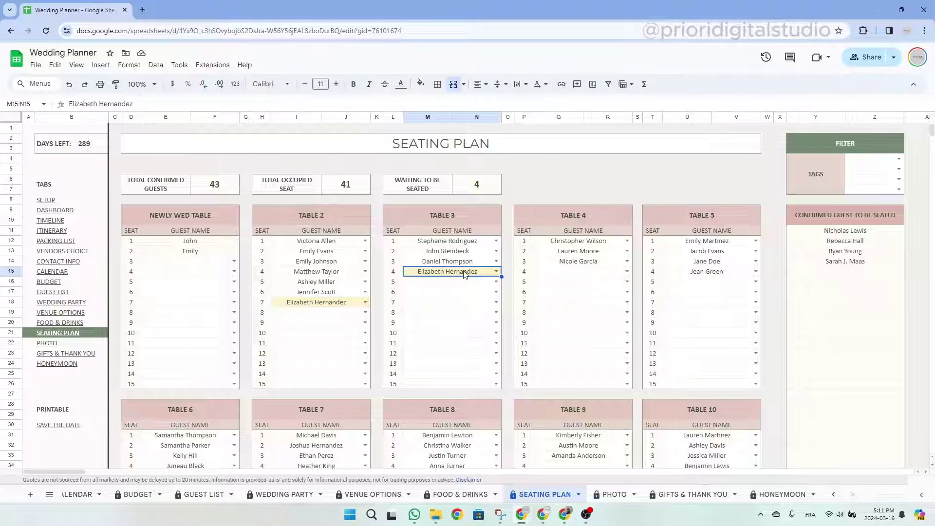
key("Delete")
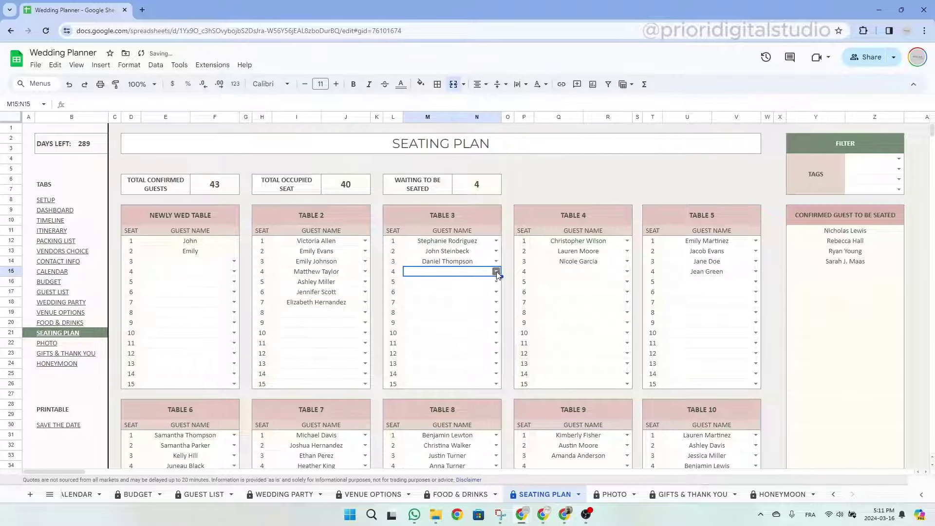
left_click(497, 271)
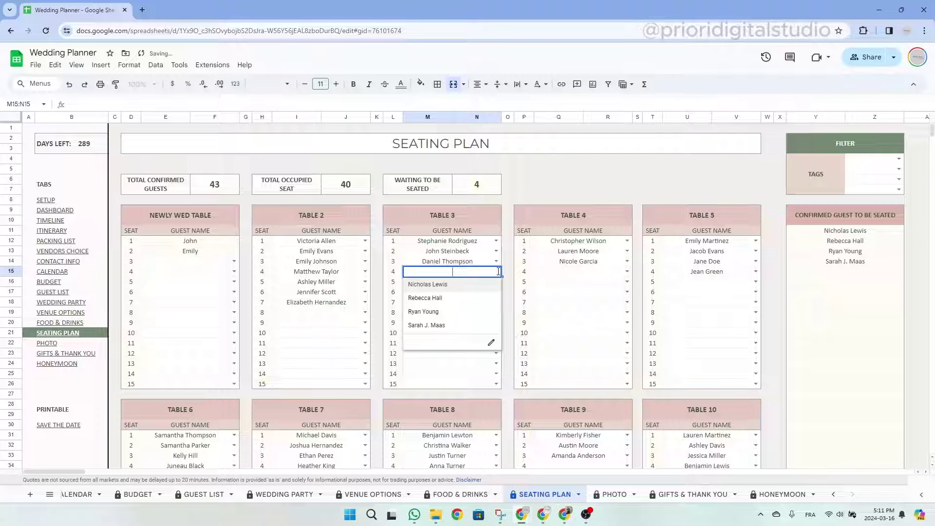
left_click(451, 298)
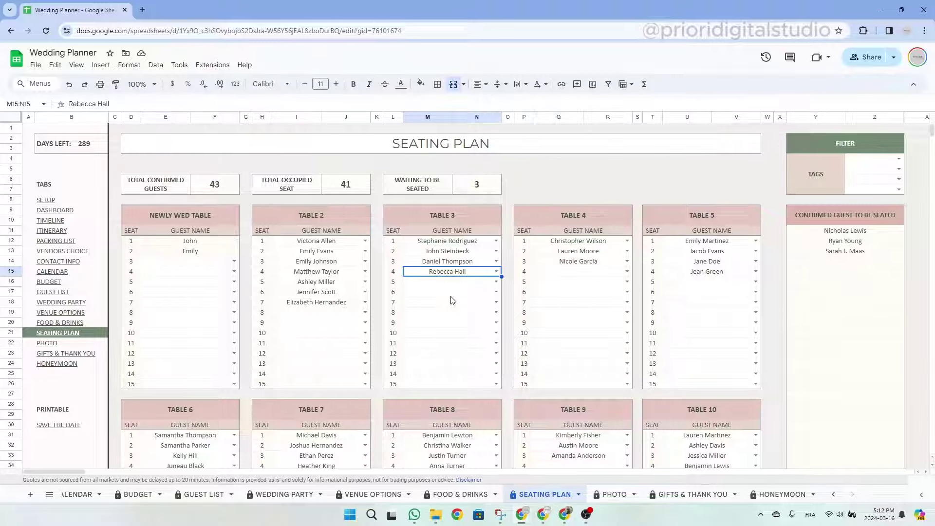
key("ctrl+c")
mouse_move(461, 265)
left_mouse_down()
mouse_move(595, 274)
mouse_move(449, 272)
left_mouse_up()
Review the total confirmed guests, occupied seats and waiting-to-be-seated summary formulas
left_click(480, 187)
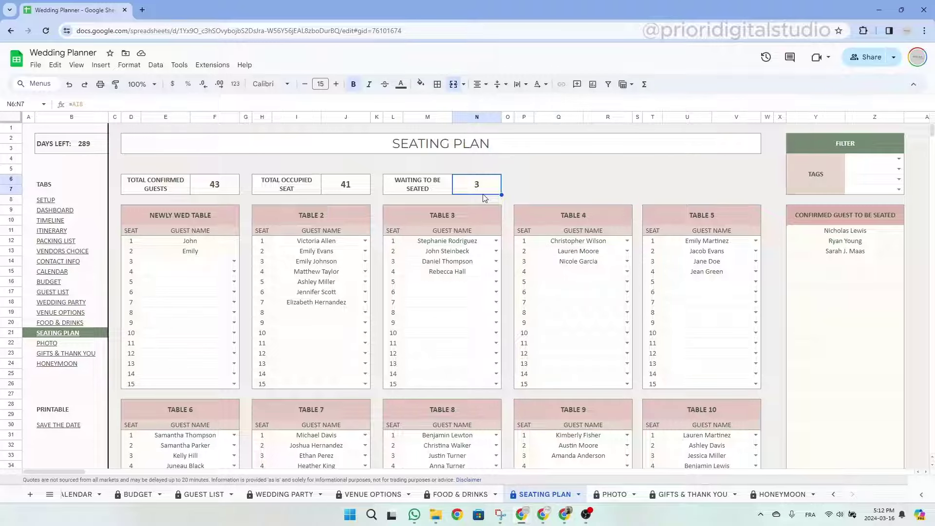
left_click_drag(158, 191, 470, 190)
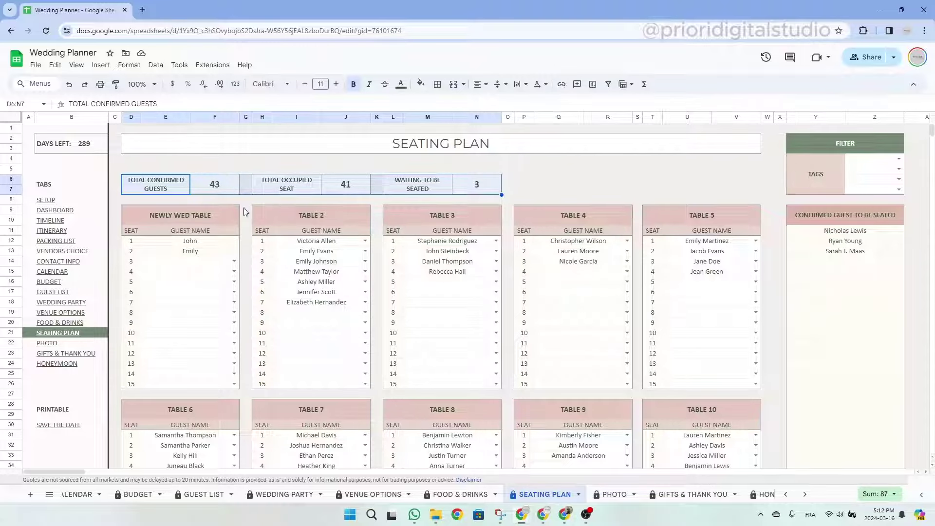
left_click(205, 191)
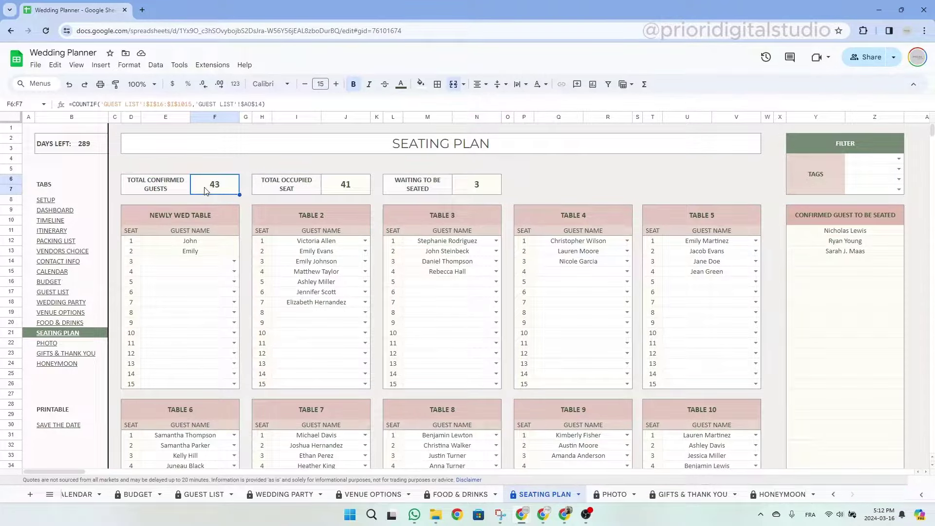
left_click(166, 189)
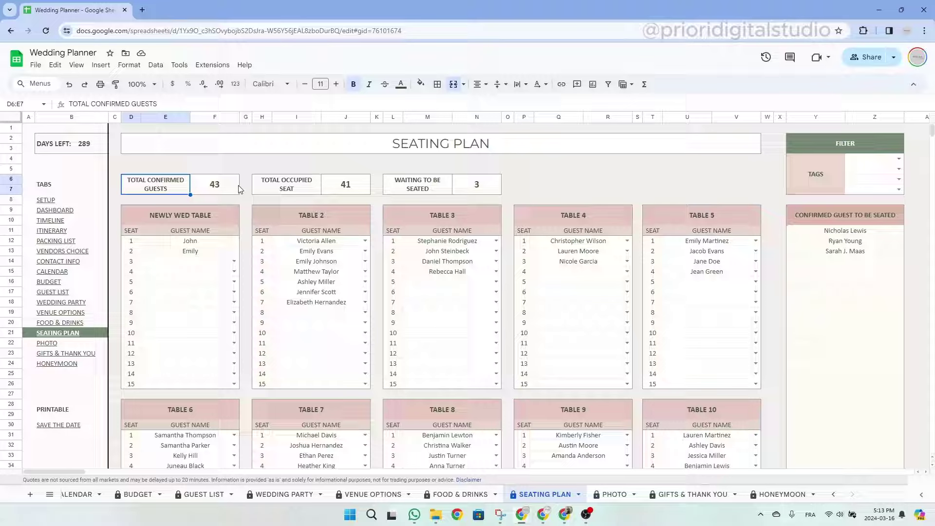
left_click(310, 188)
left_click(438, 185)
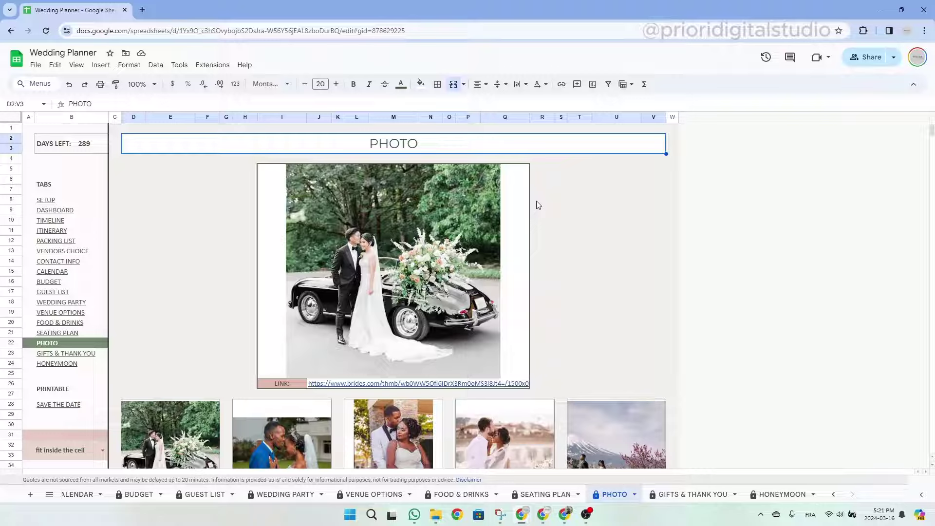
left_click(296, 384)
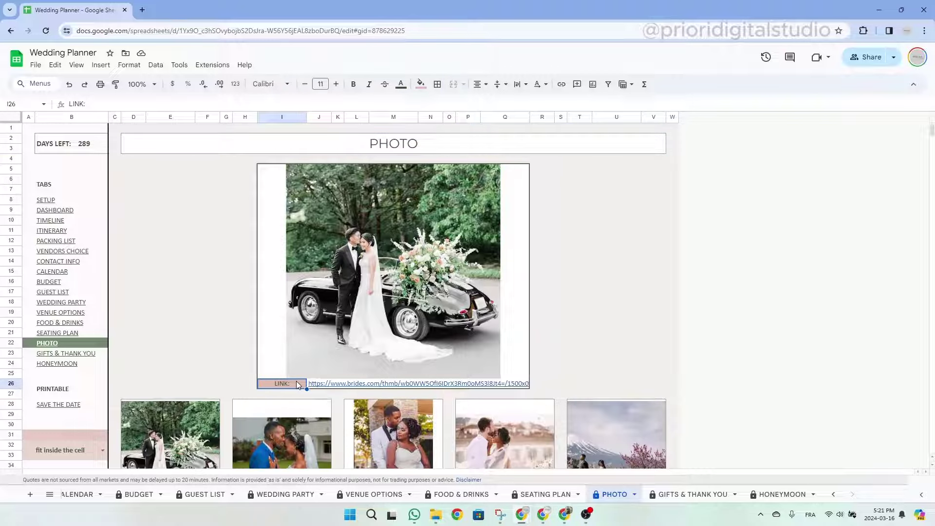
left_click(395, 384)
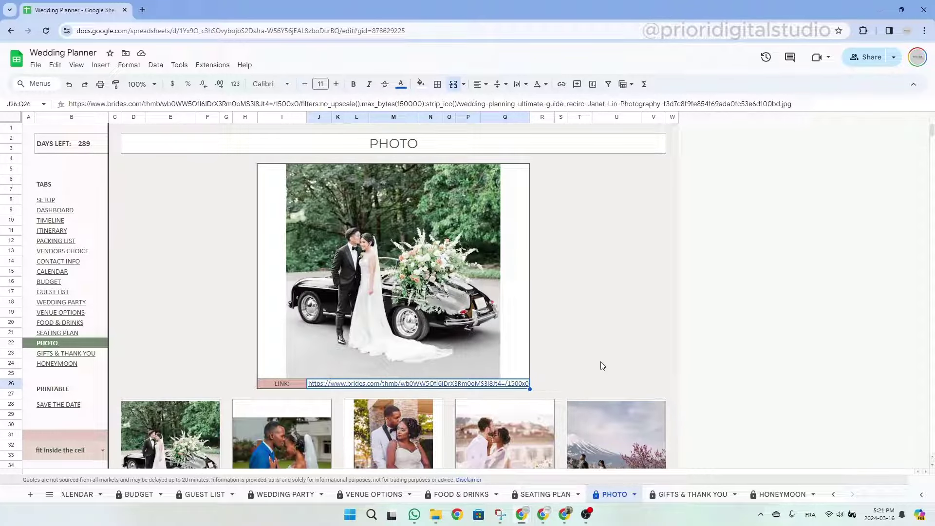
scroll(576, 320, "down", 2)
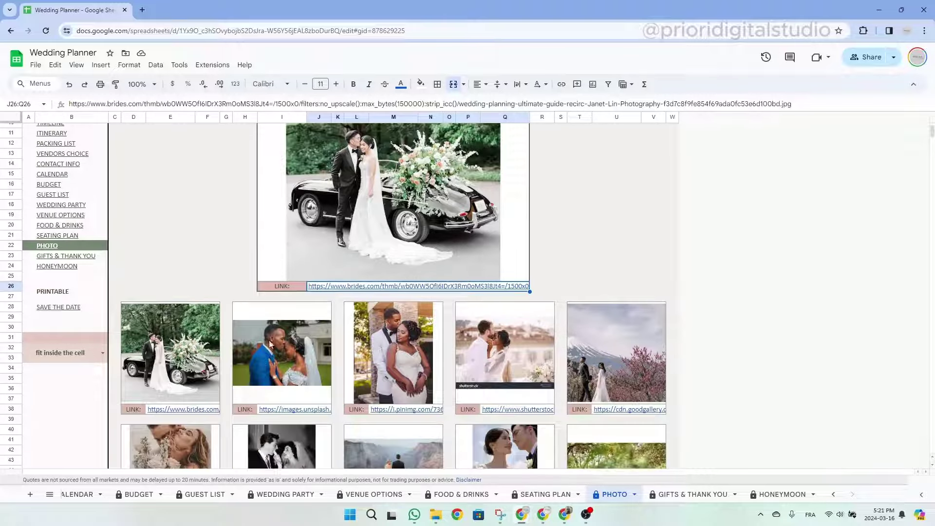
scroll(238, 347, "down", 2)
left_click(275, 244)
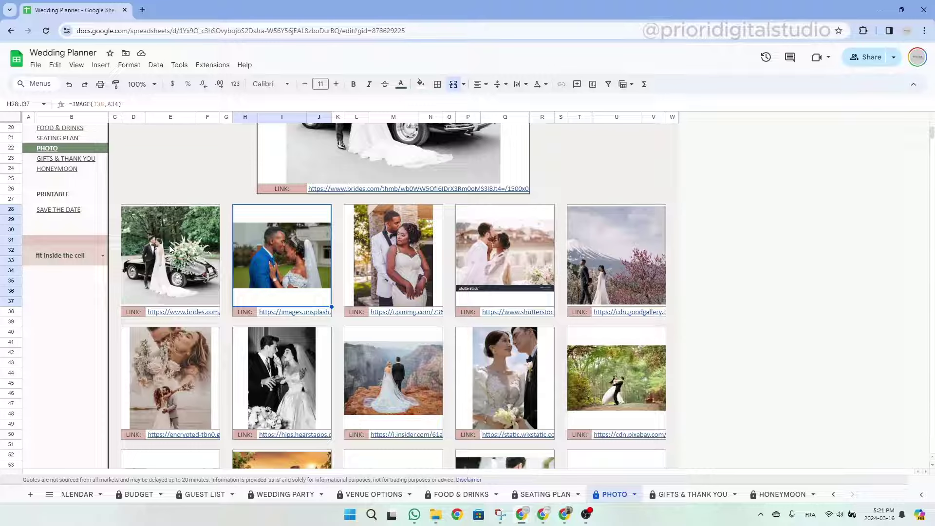
left_click(102, 255)
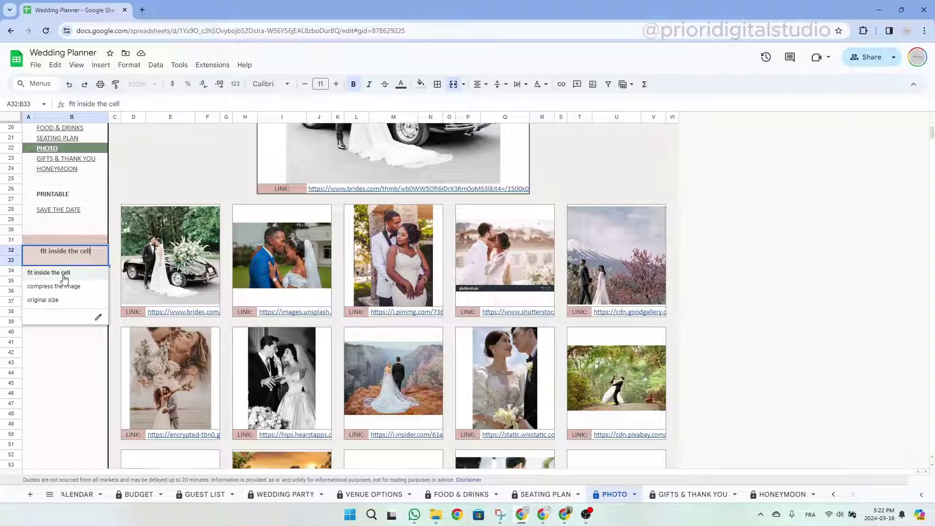
left_click(162, 270)
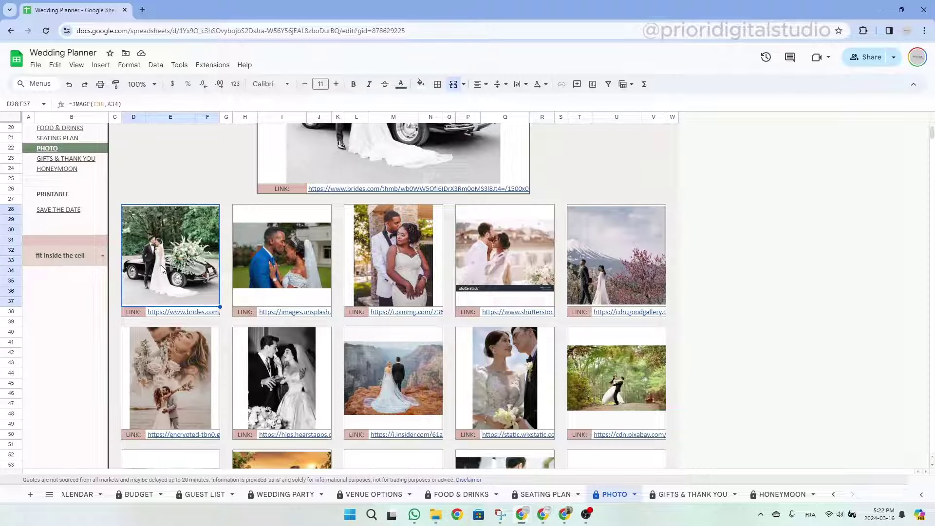
scroll(162, 269, "up", 5)
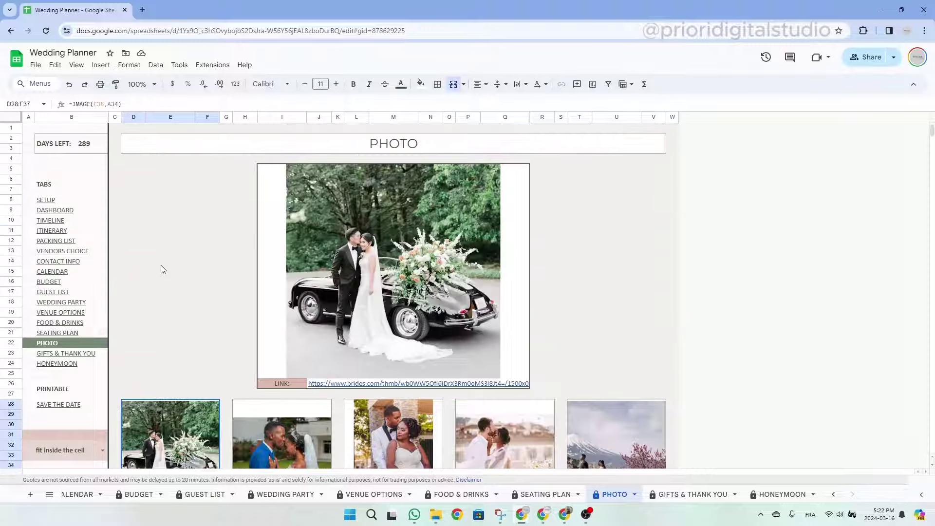
left_click(389, 271)
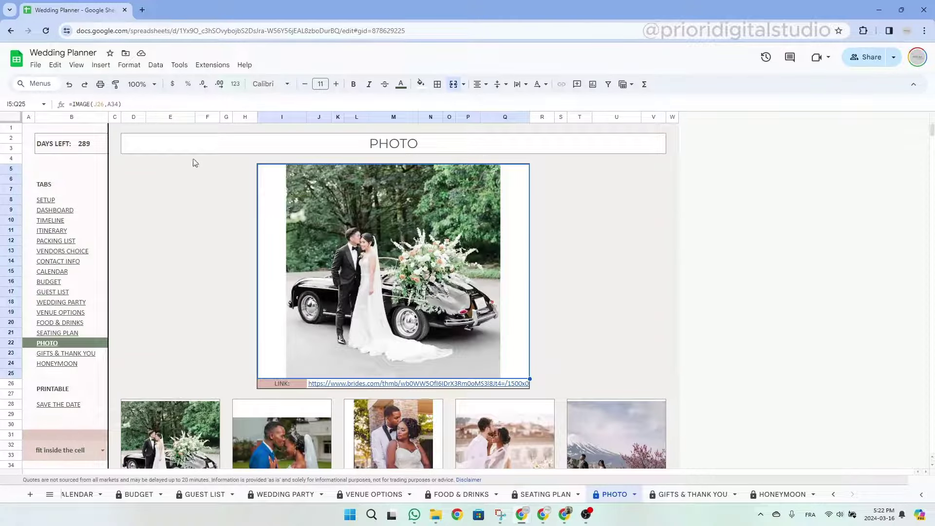
left_click(101, 66)
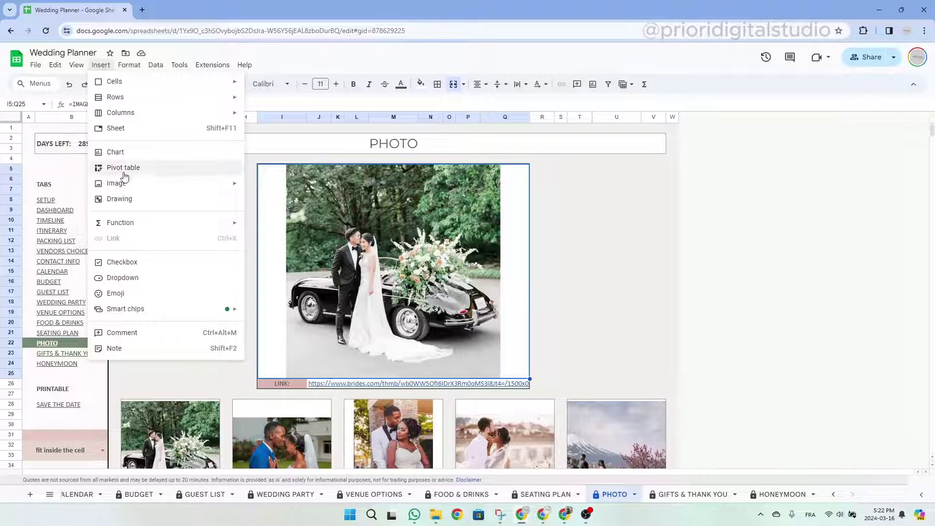
Dismiss the Insert image options and move to the GIFTS & THANK YOU sheet with Ctrl+Page Down
mouse_move(125, 183)
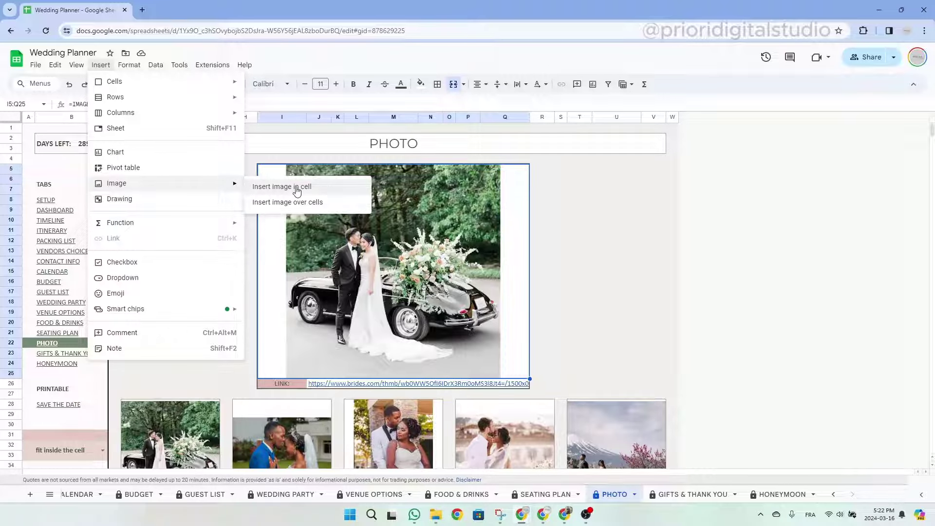
left_click(448, 192)
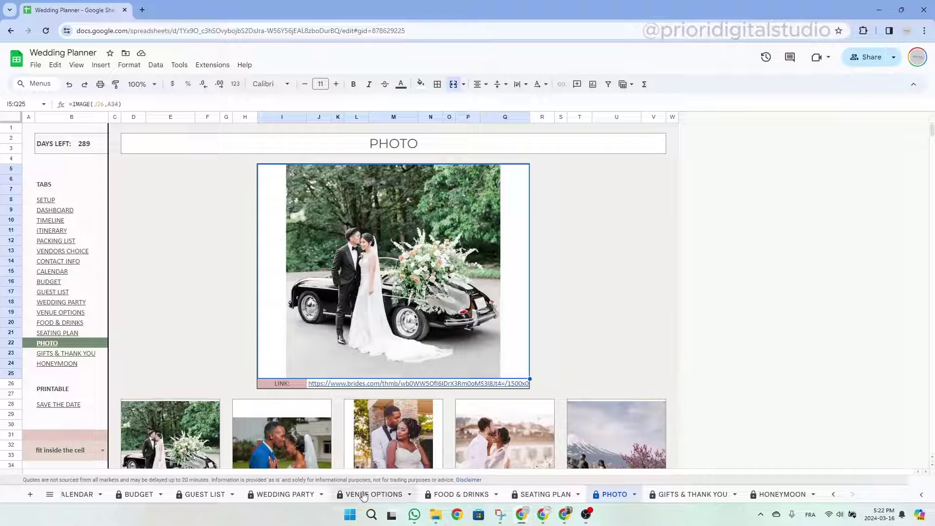
key("ctrl+Page_Down")
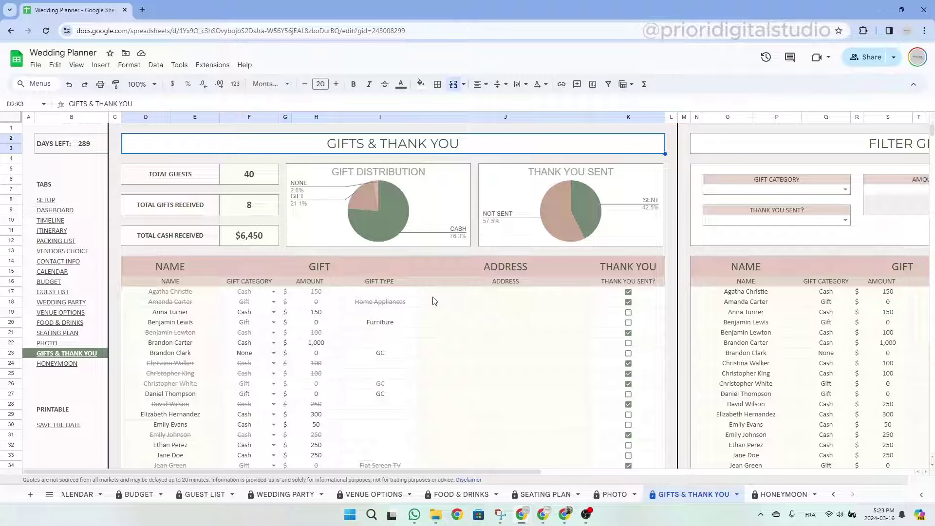
left_click(178, 284)
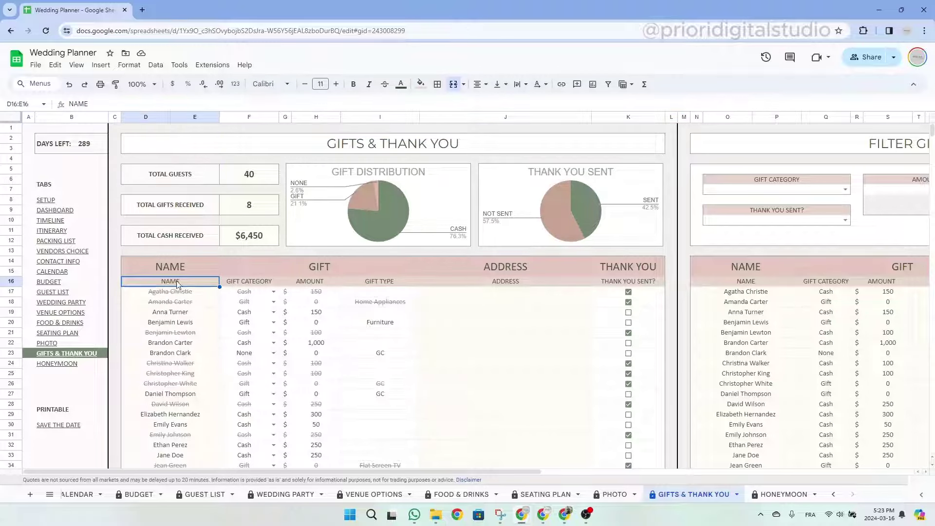
left_click_drag(185, 292, 183, 415)
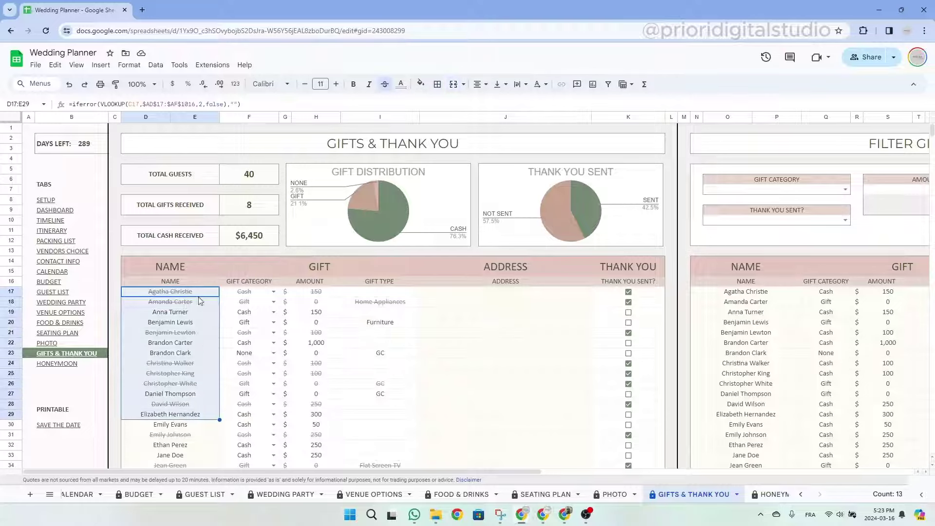
left_click(190, 282)
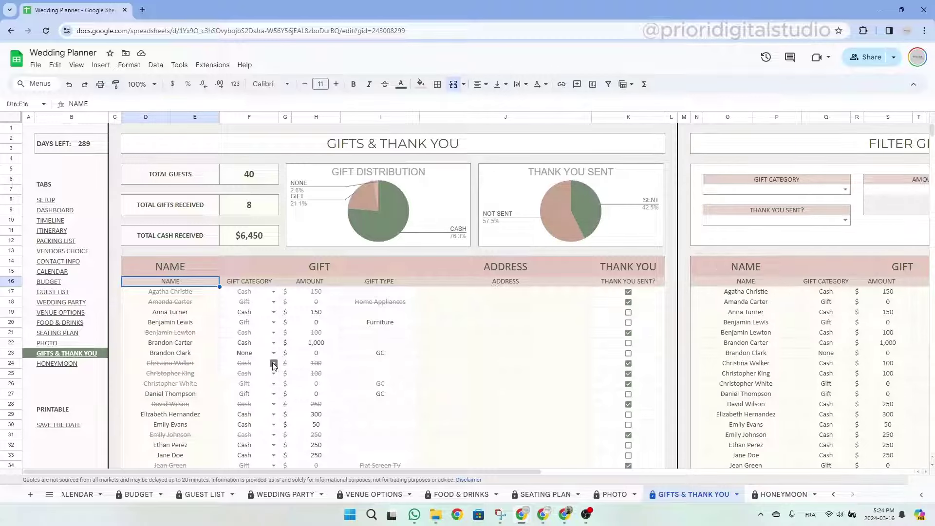
left_click_drag(249, 293, 343, 429)
left_click(315, 311)
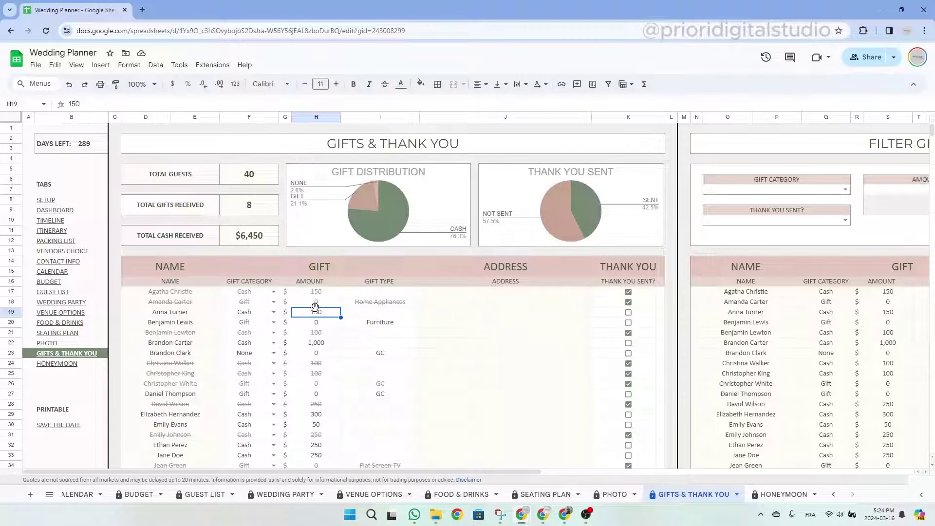
left_click(320, 271)
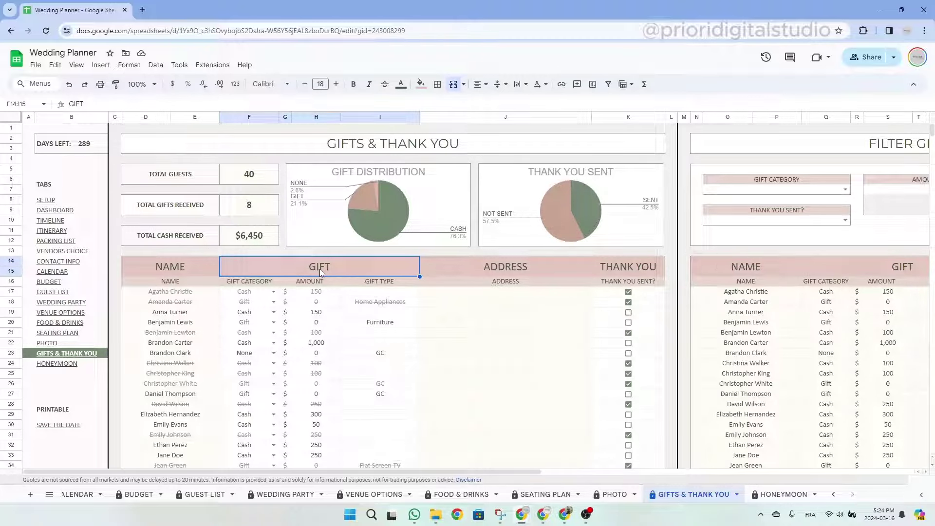
left_click(268, 285)
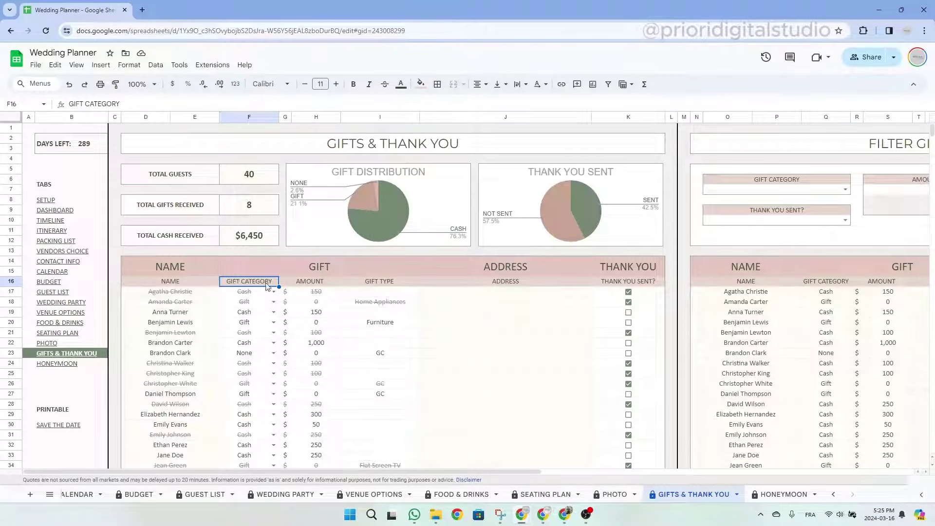
left_click(275, 302)
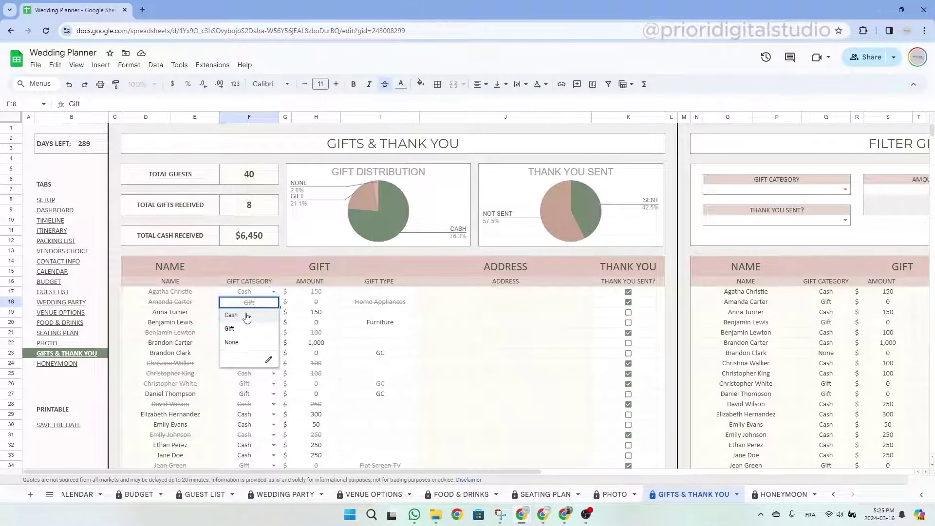
left_click(319, 293)
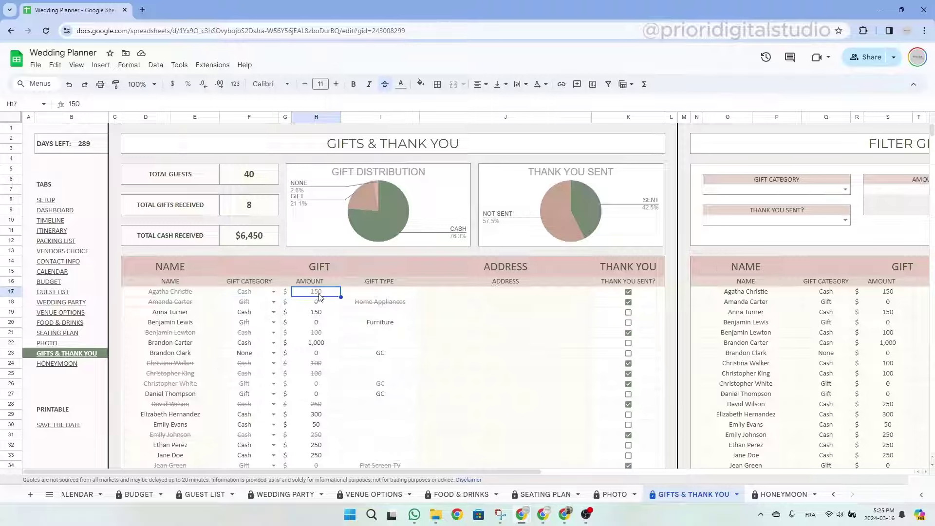
left_click(322, 282)
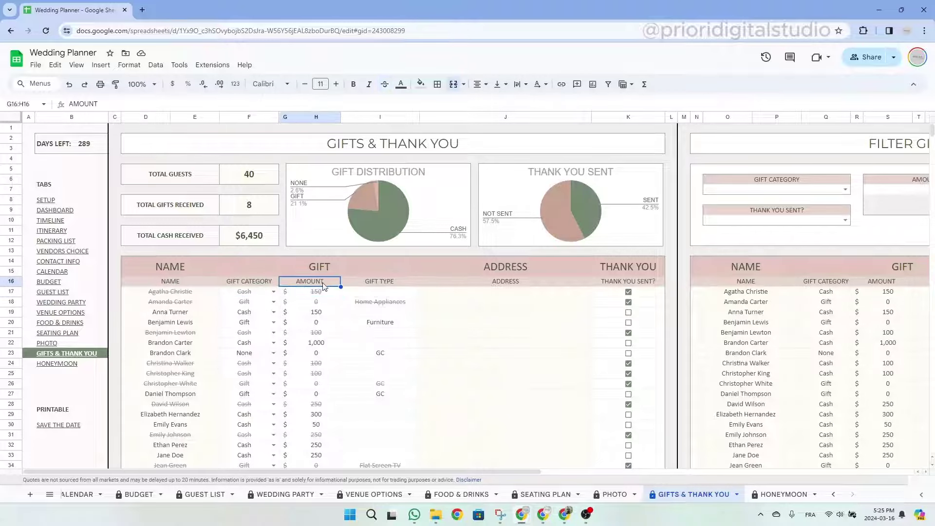
left_click(322, 296)
left_click(324, 303)
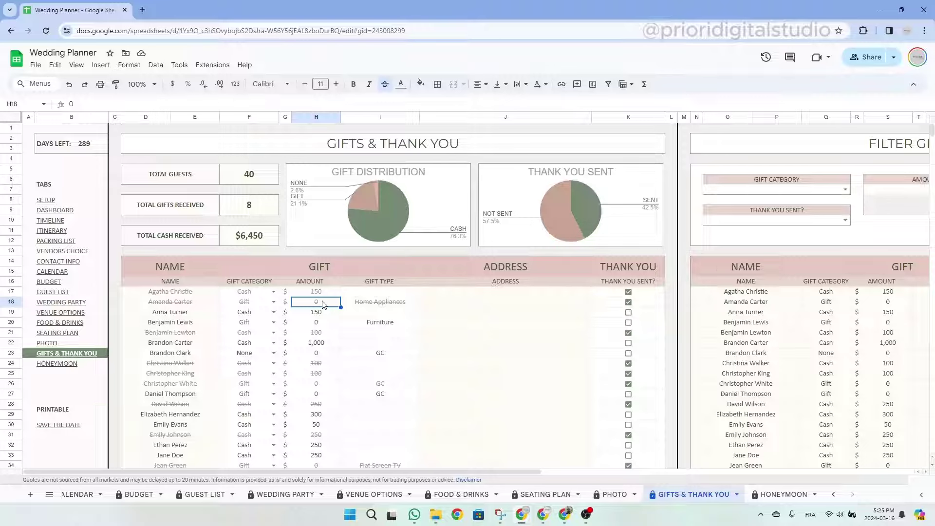
left_click(380, 282)
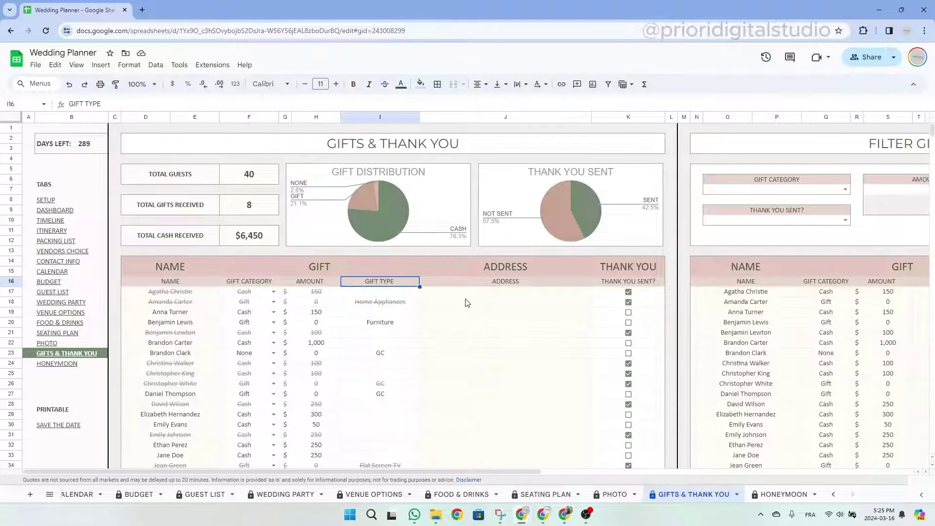
left_click_drag(497, 283, 511, 378)
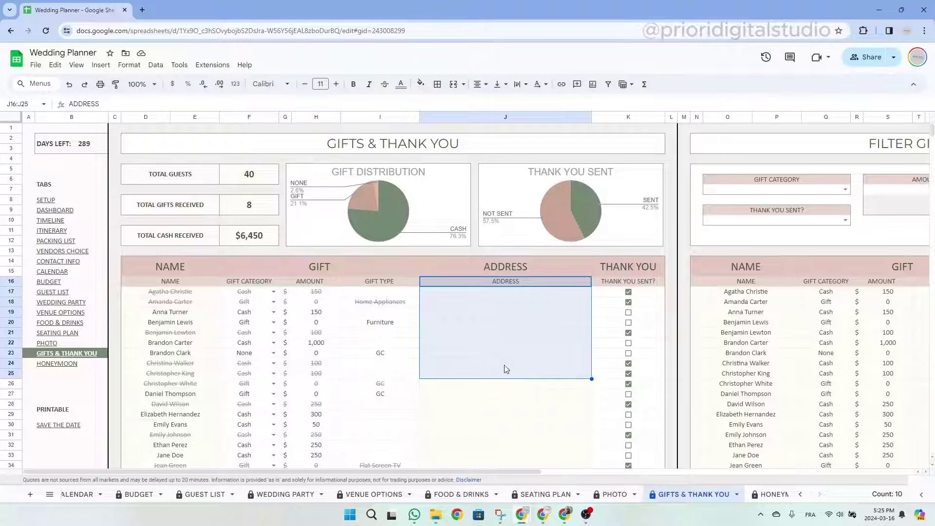
left_click(537, 296)
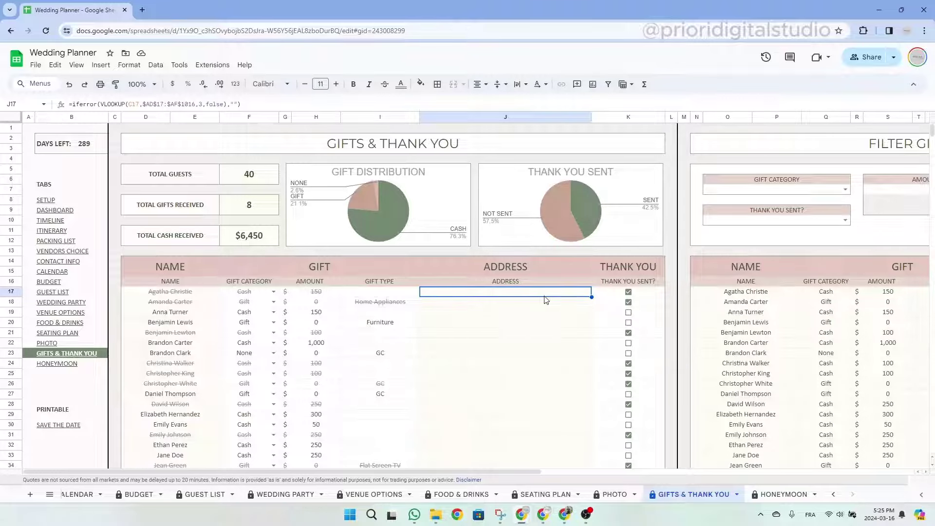
scroll(546, 305, "down", 2)
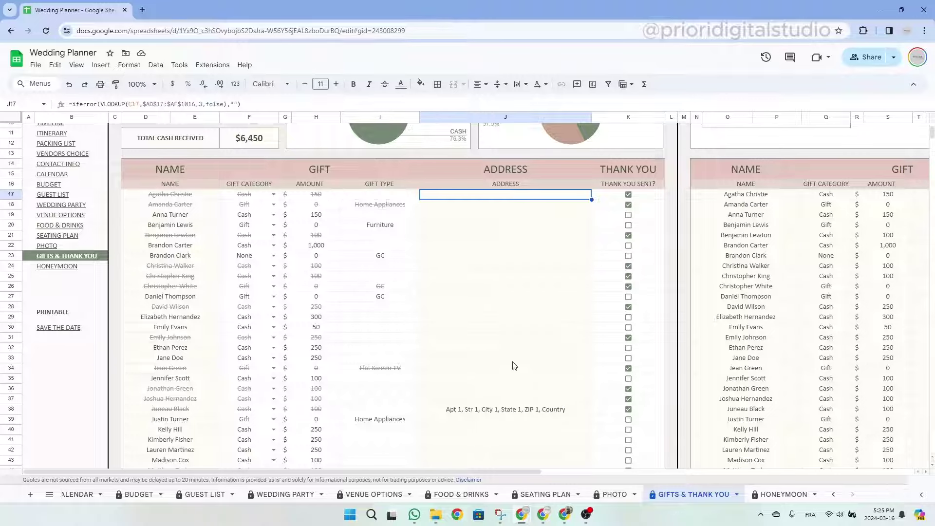
scroll(514, 366, "up", 2)
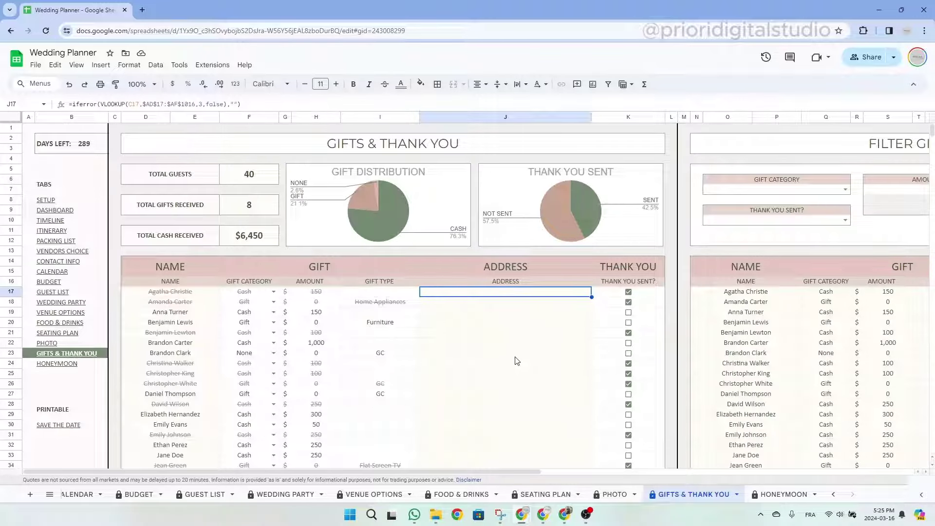
Tick Thank You Sent? for rows 19, 20, 22, 23 and 27, raising Sent to 55%
left_click(628, 312)
left_click(628, 323)
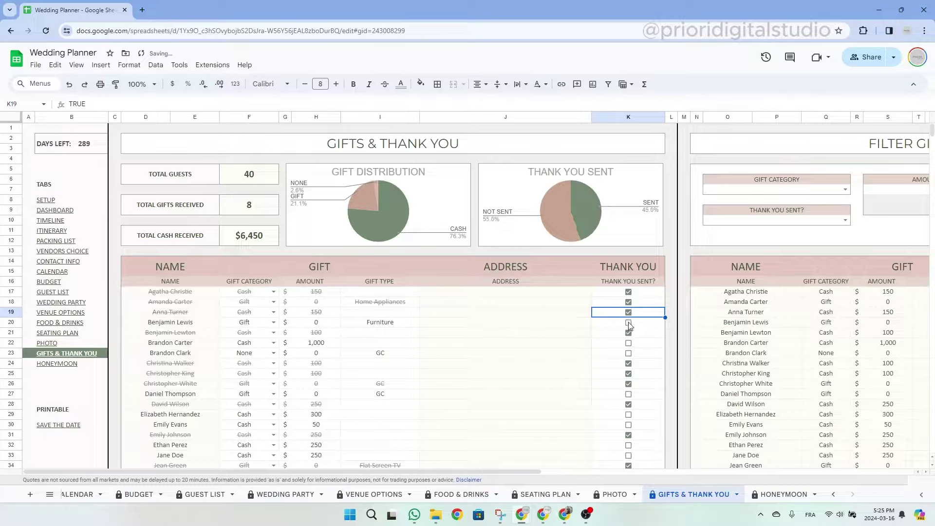
left_click(628, 343)
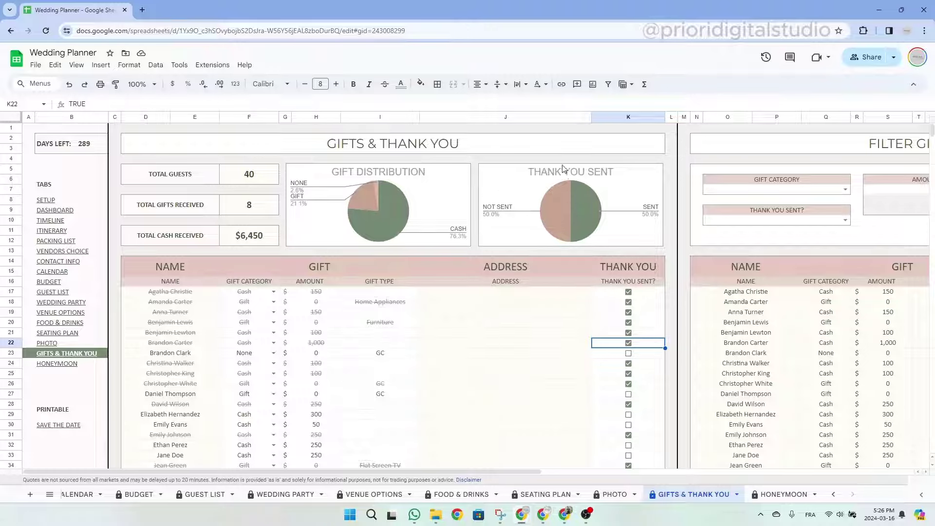
left_click(628, 353)
left_click(628, 394)
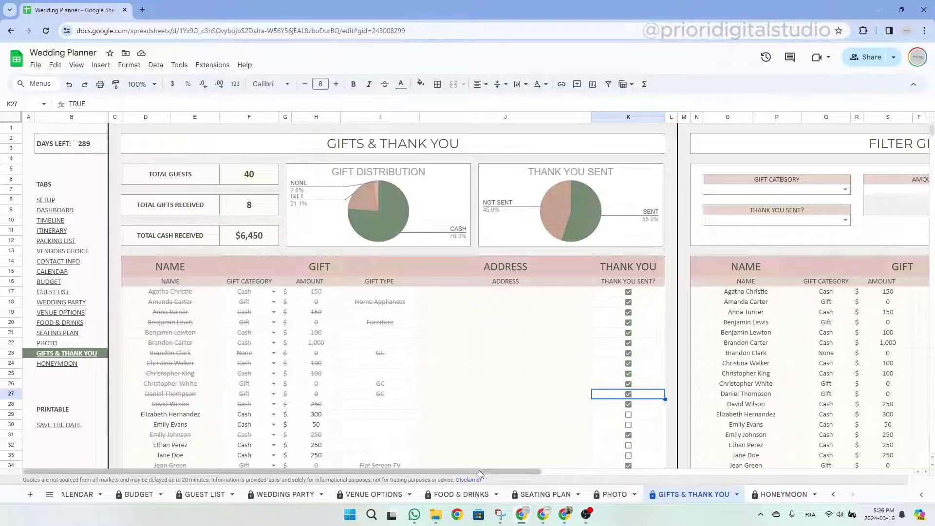
left_click_drag(477, 472, 737, 482)
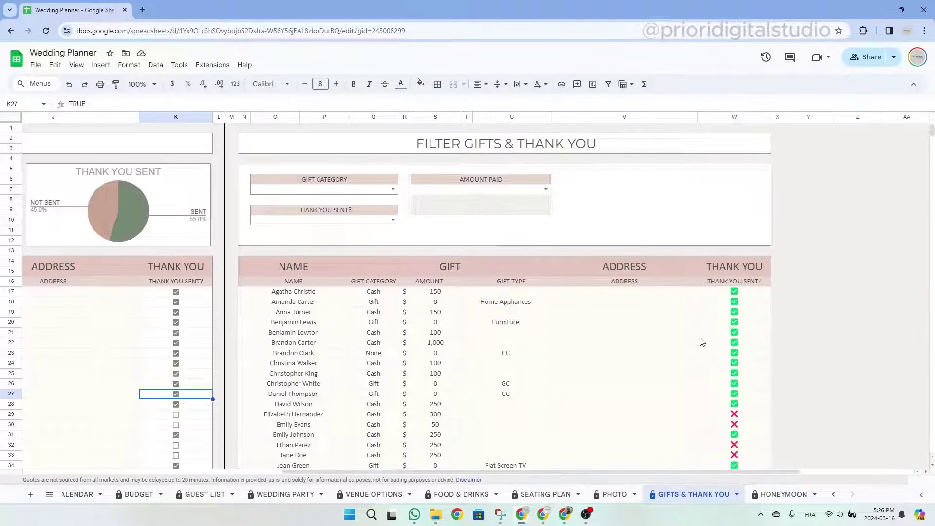
Look through the Gift Category, Thank You Sent? and Amount Paid filter choices
left_click(393, 190)
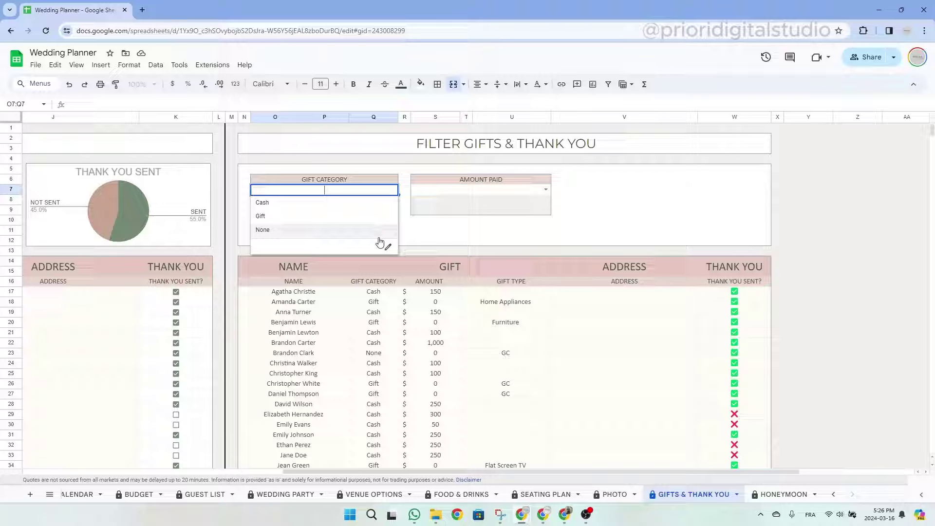
left_click(432, 241)
left_click(395, 220)
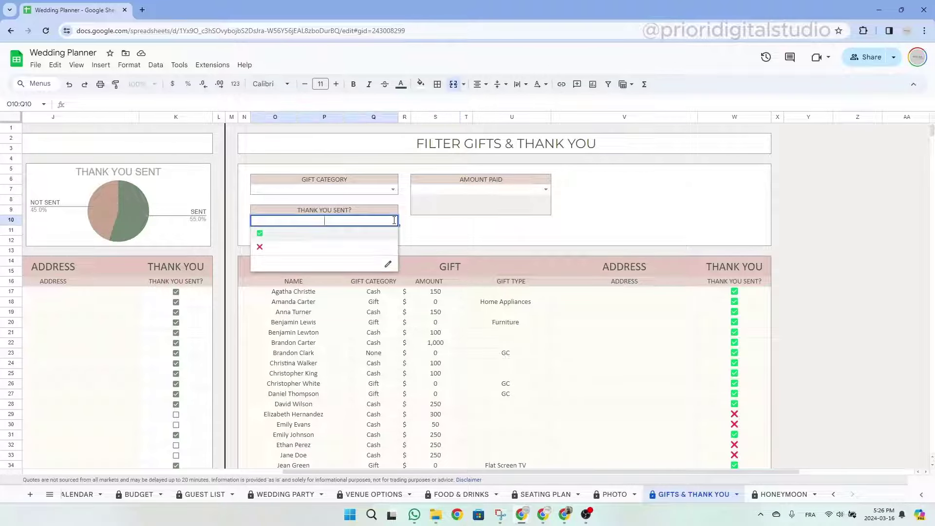
left_click(426, 233)
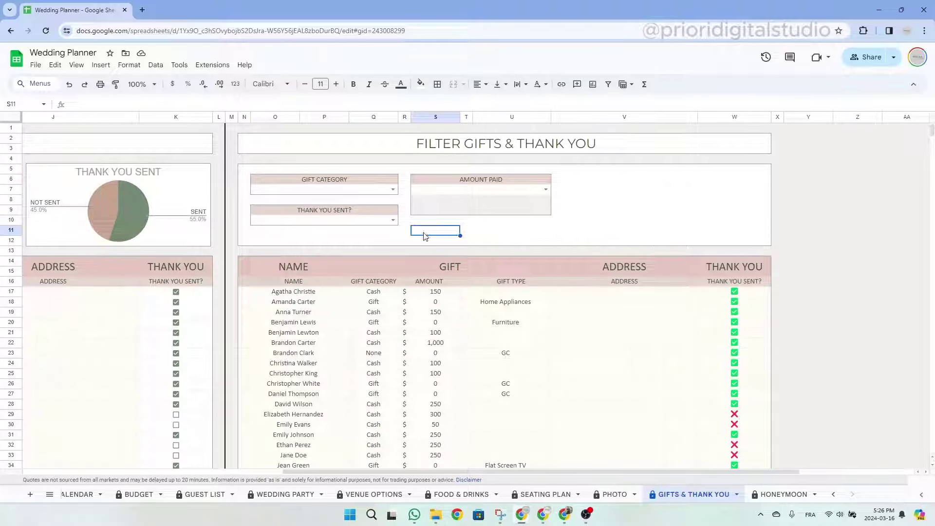
left_click(546, 191)
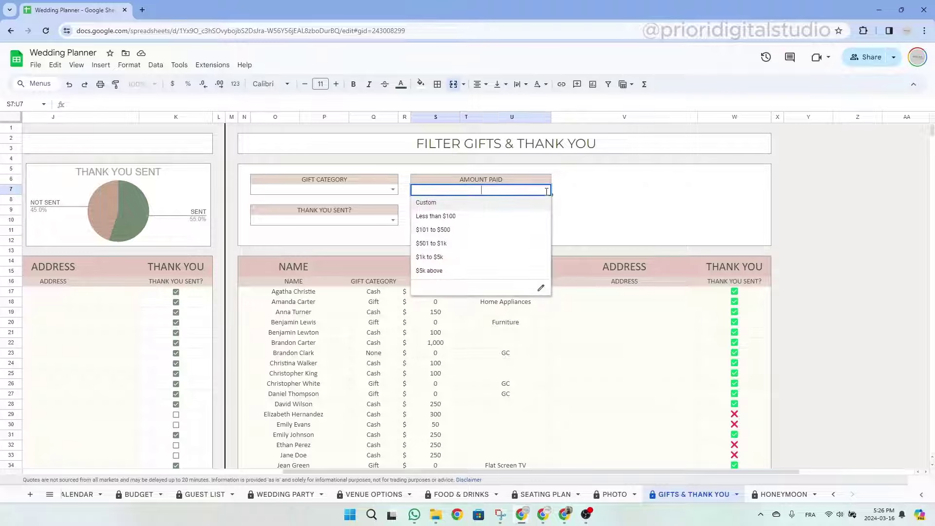
left_click(546, 191)
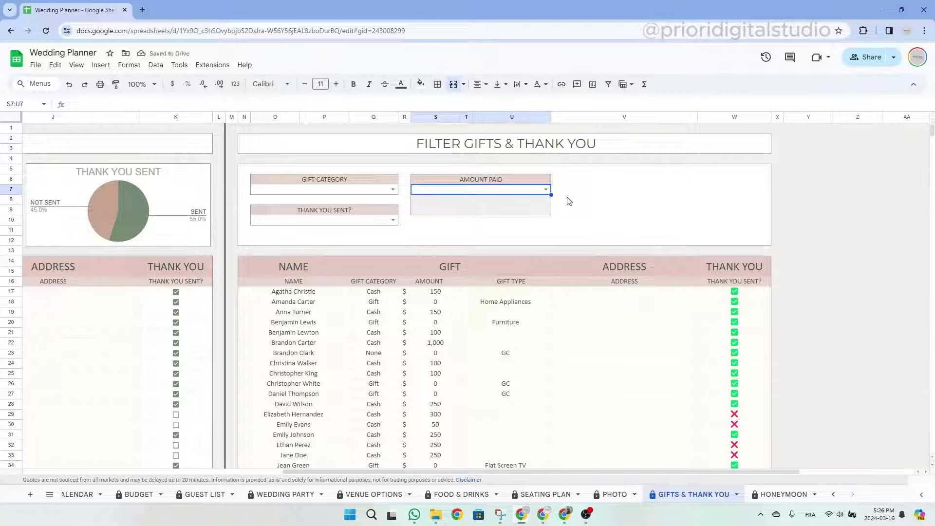
Filter gifts to Cash, thank-you sent, with Amount Paid $101 to $500
left_click(394, 191)
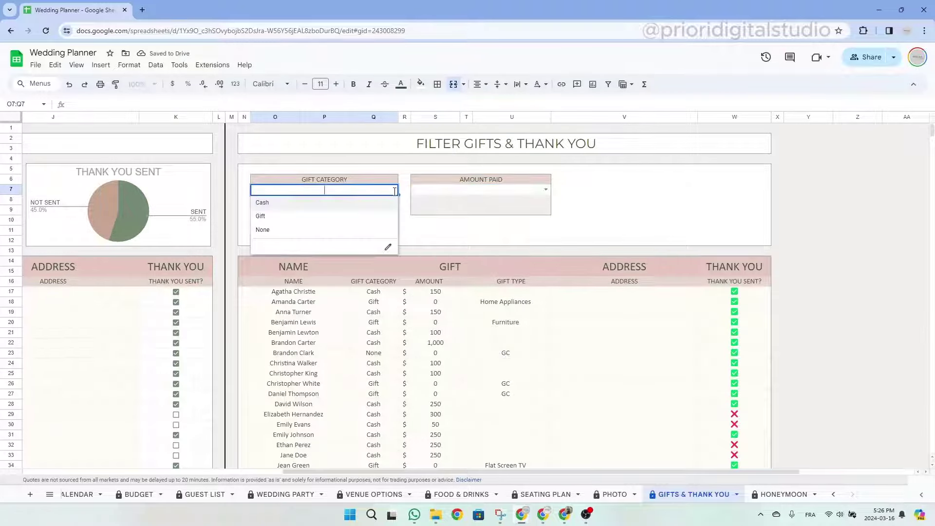
left_click(374, 202)
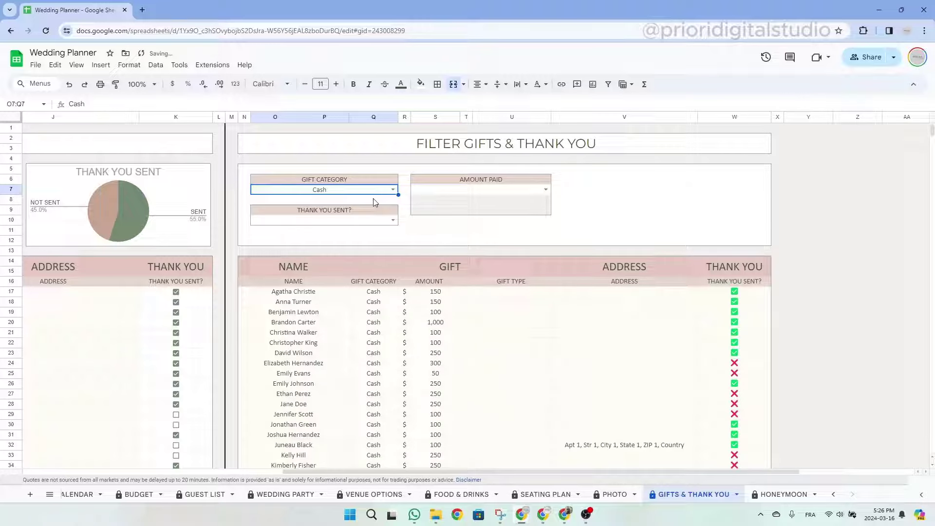
left_click(392, 220)
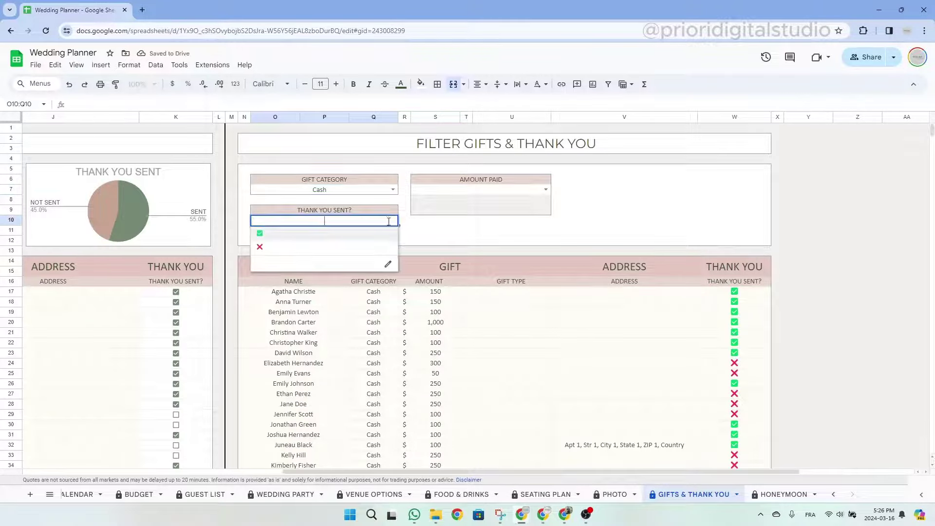
left_click(359, 234)
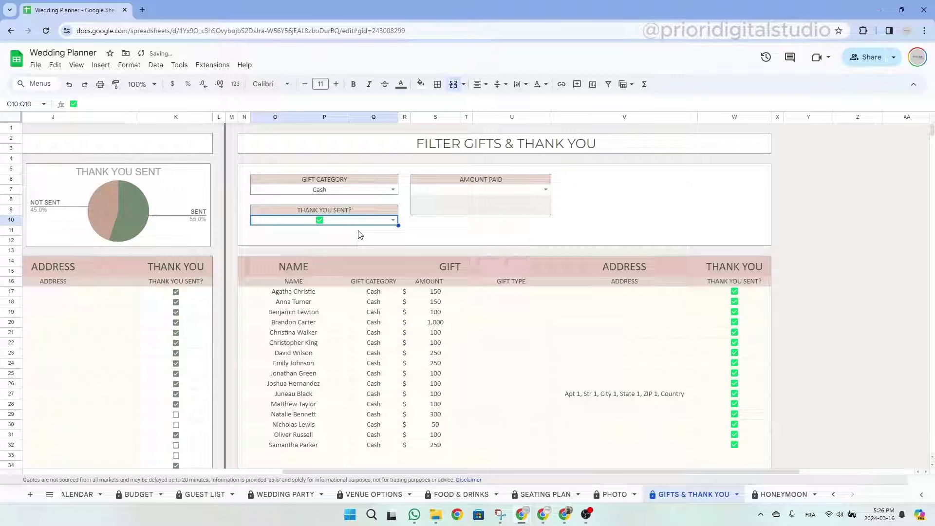
left_click(546, 190)
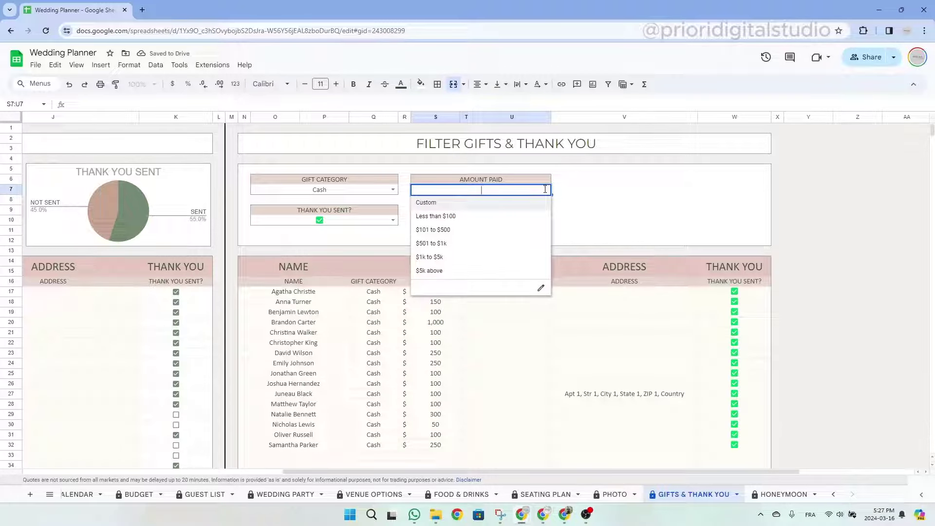
left_click(482, 230)
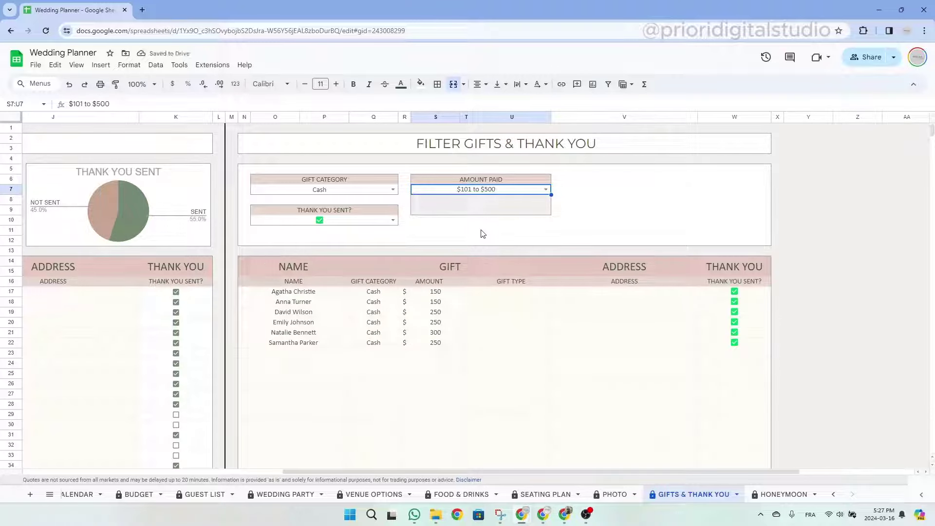
Inspect the filtered rows, then clear the Amount Paid, Thank You Sent? and Gift Category filters
left_click_drag(320, 293, 726, 345)
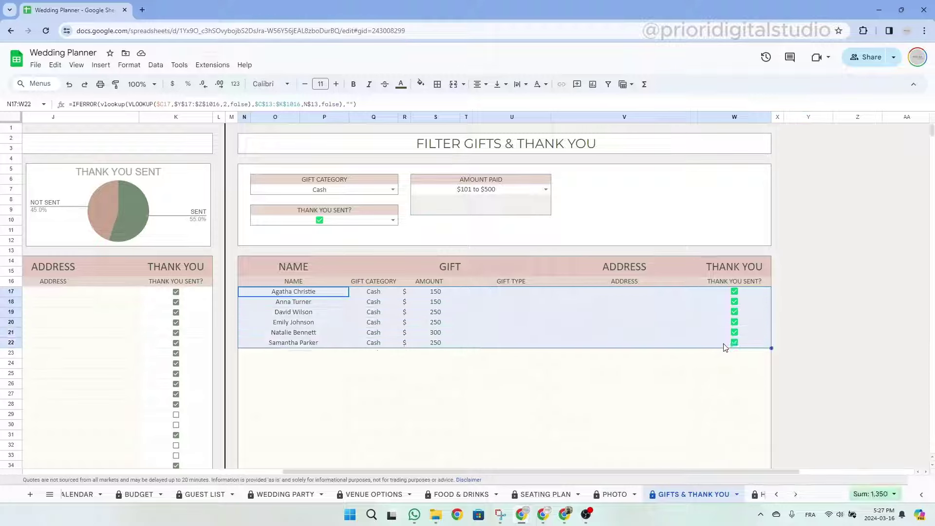
left_click(530, 366)
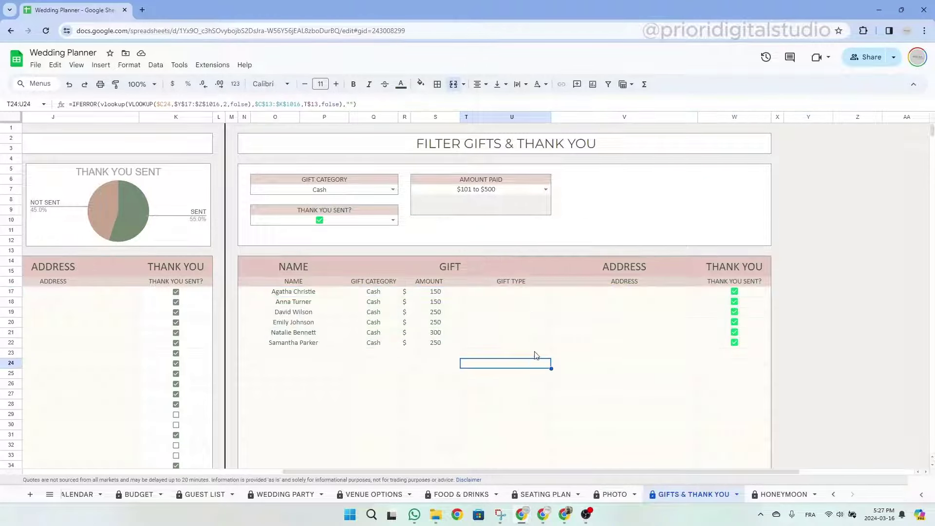
left_click(547, 194)
key("Delete")
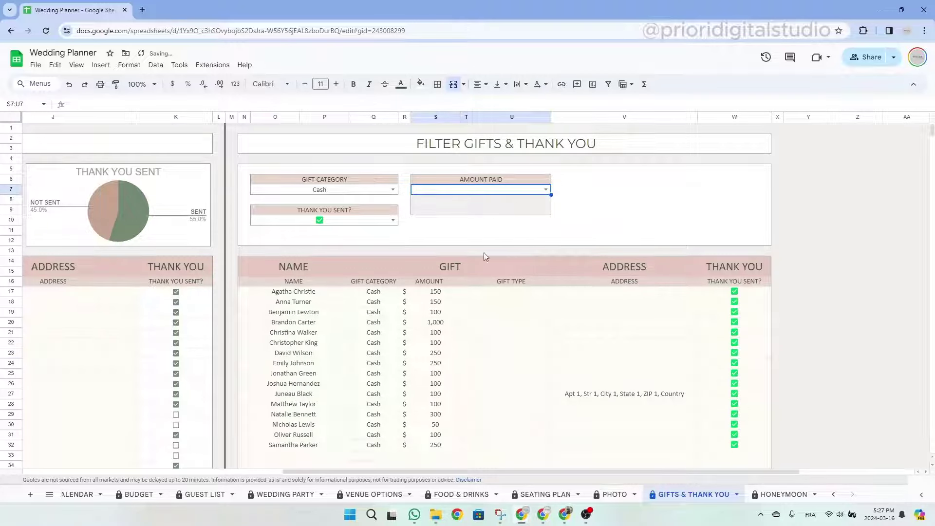
left_click(376, 220)
key("Delete")
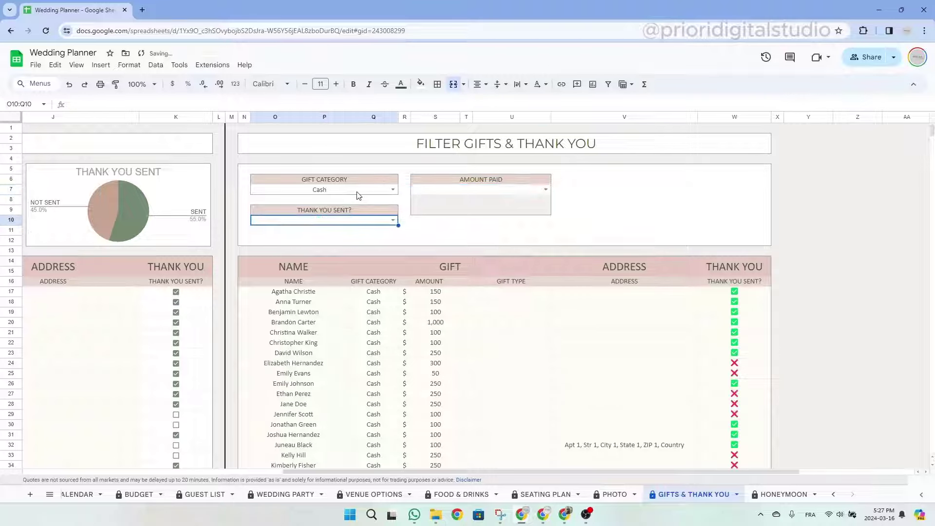
left_click(358, 193)
key("Delete")
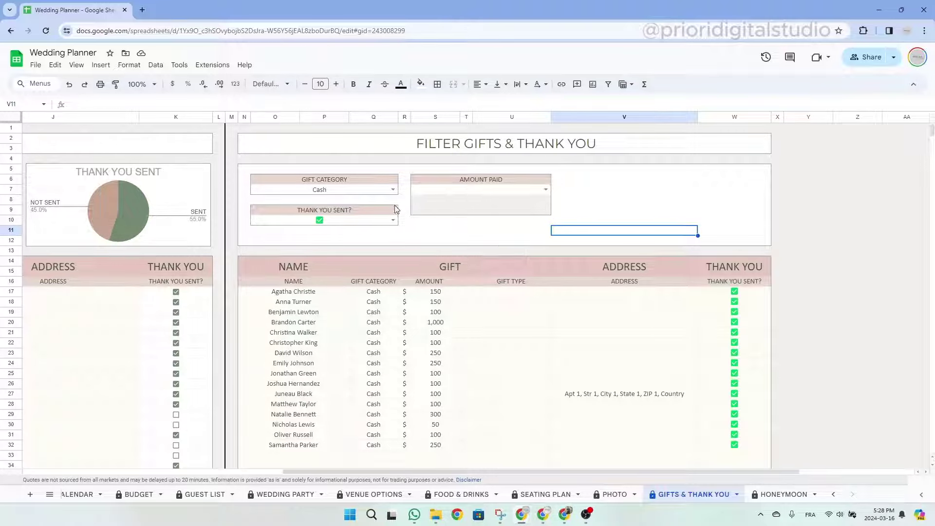
Set a custom Amount Paid range with minimum 15 and maximum 150
left_click(546, 190)
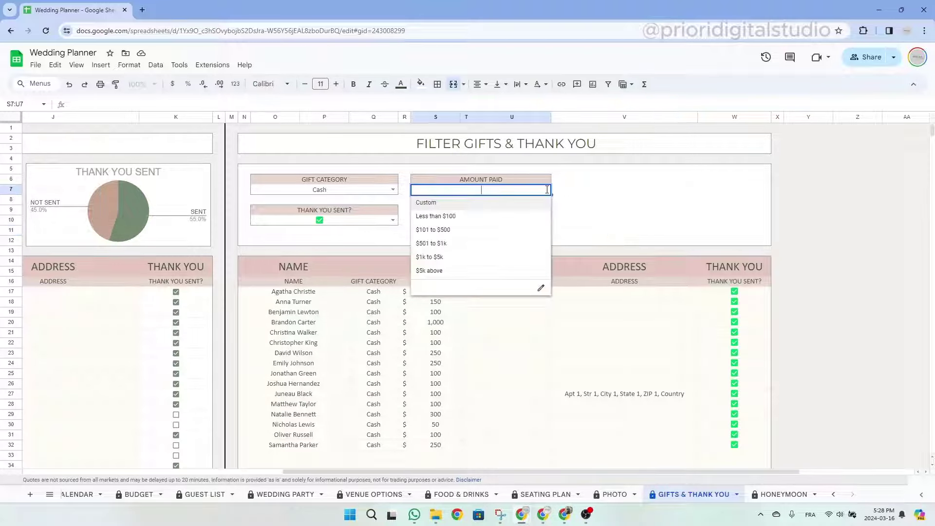
left_click(480, 207)
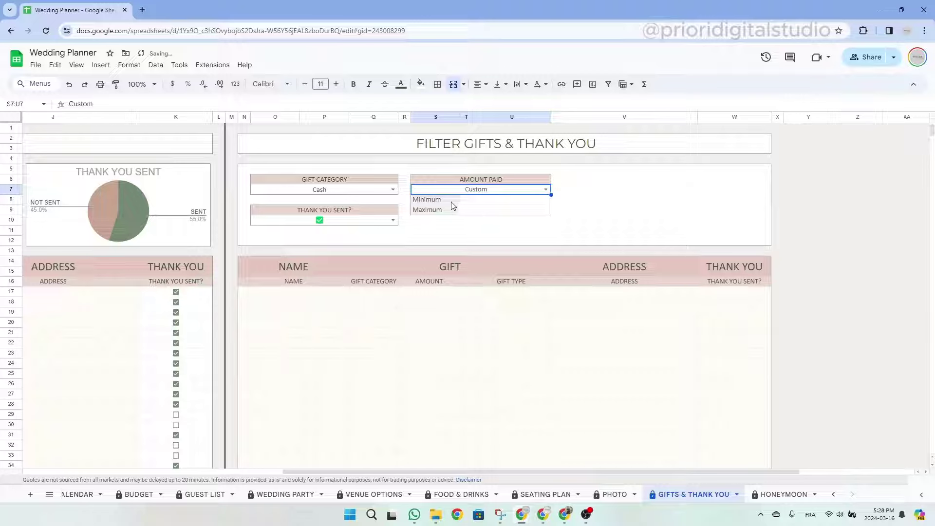
left_click(503, 205)
left_click(633, 205)
left_click(530, 203)
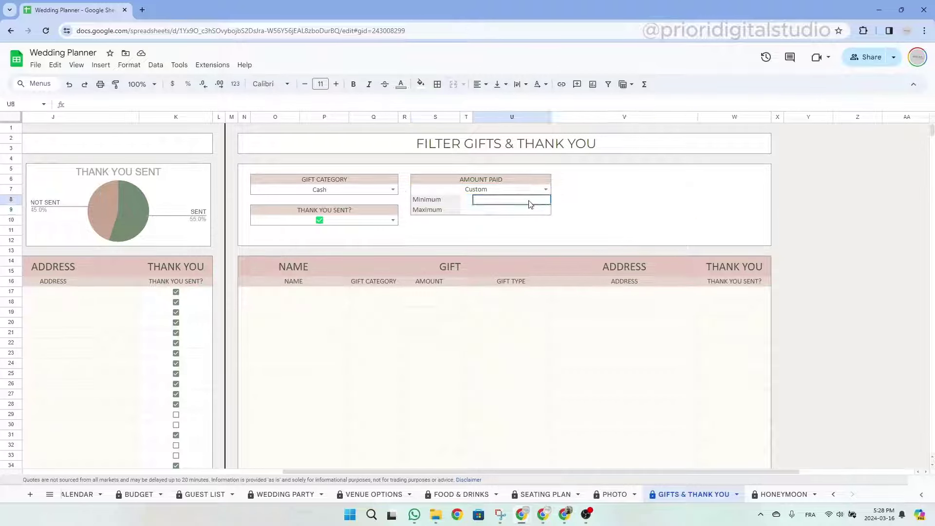
type("15")
left_click(565, 205)
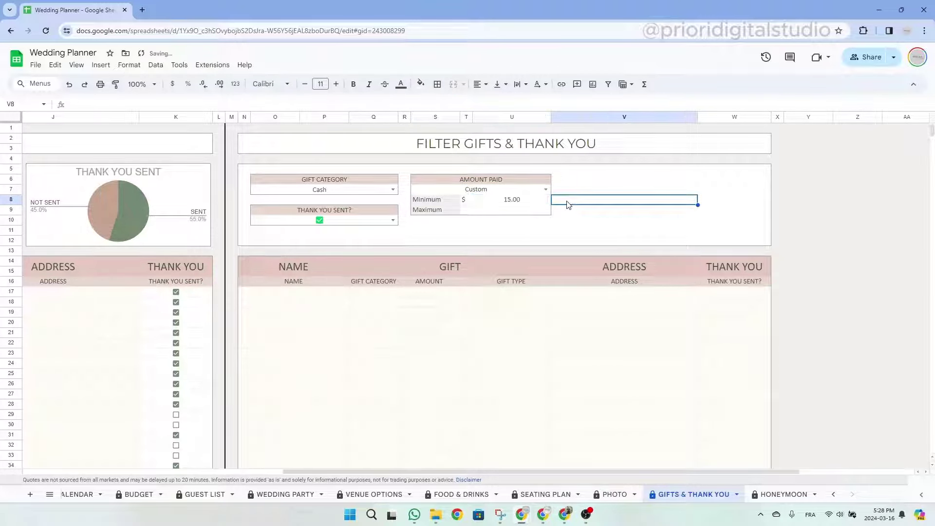
left_click(527, 215)
type("150")
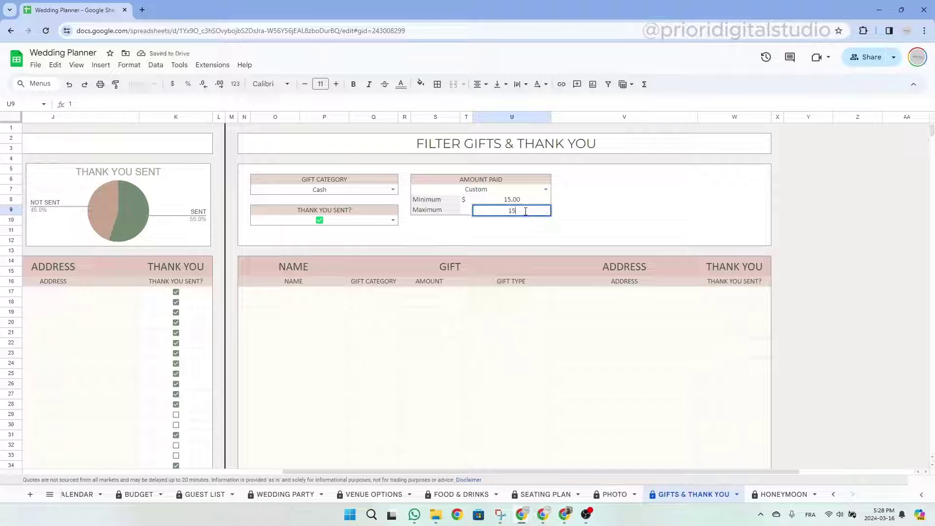
left_click(562, 225)
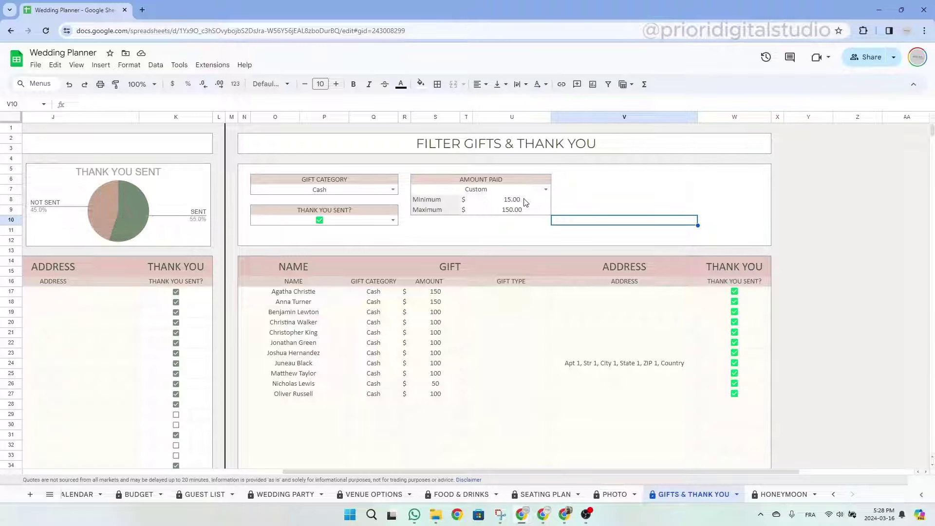
Clear the amount range, Amount Paid, Thank You Sent? and Cash category filter values
left_click_drag(526, 200, 526, 214)
key("Delete")
left_click(496, 191)
key("Delete")
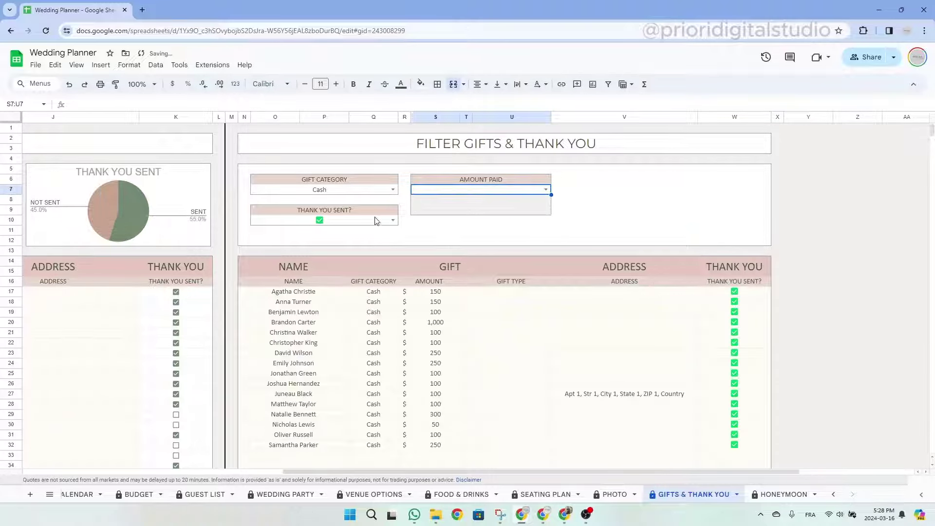
left_click(366, 220)
key("Delete")
left_click(362, 191)
key("Delete")
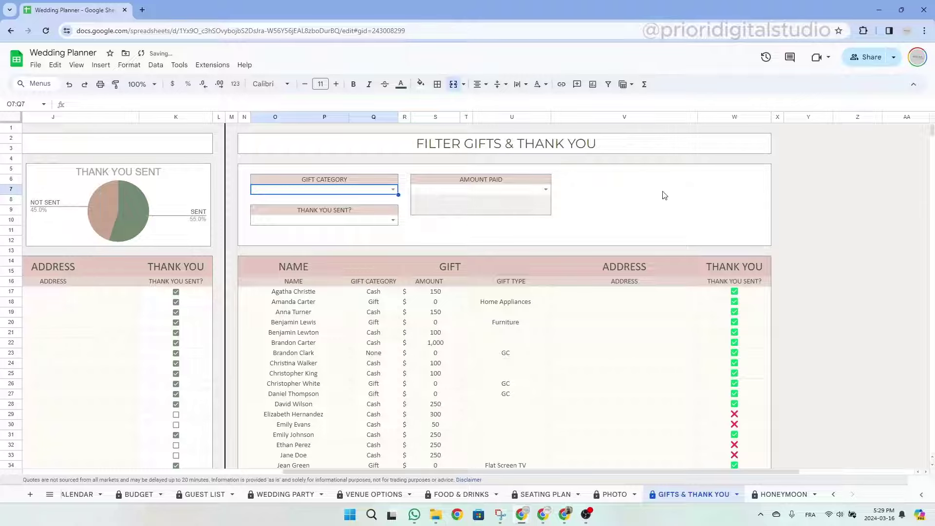
left_click(665, 195)
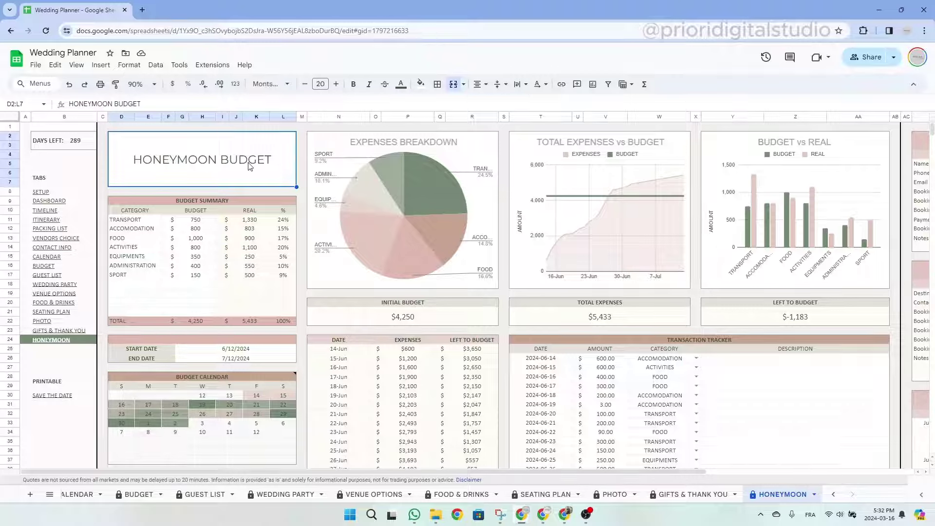
Reselect 12 June in the Start Date picker, keeping the honeymoon start at 6/12/2024
left_click_drag(249, 350, 250, 361)
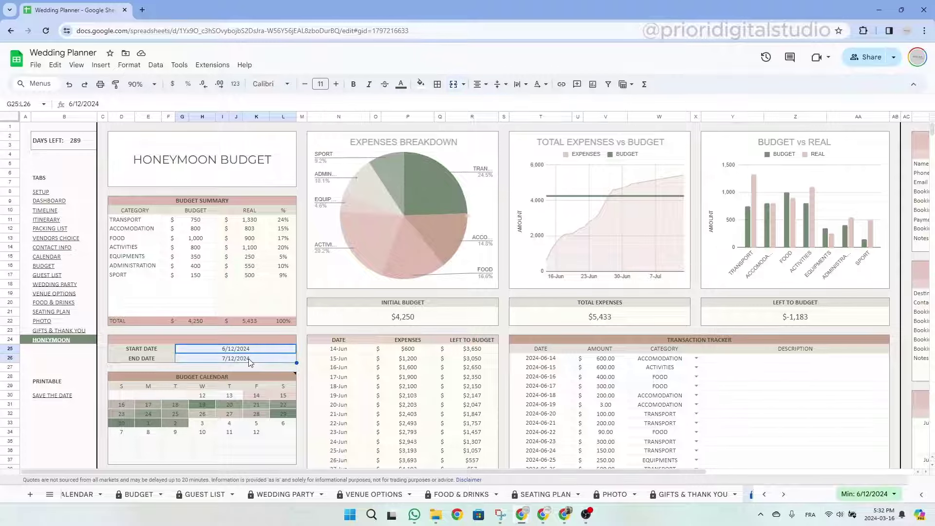
left_click(248, 350)
double_click(249, 352)
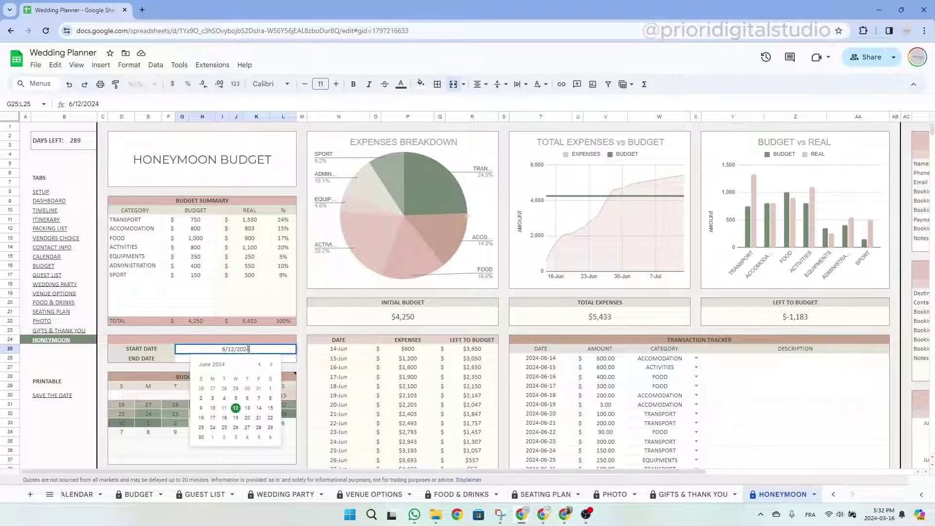
left_click(236, 409)
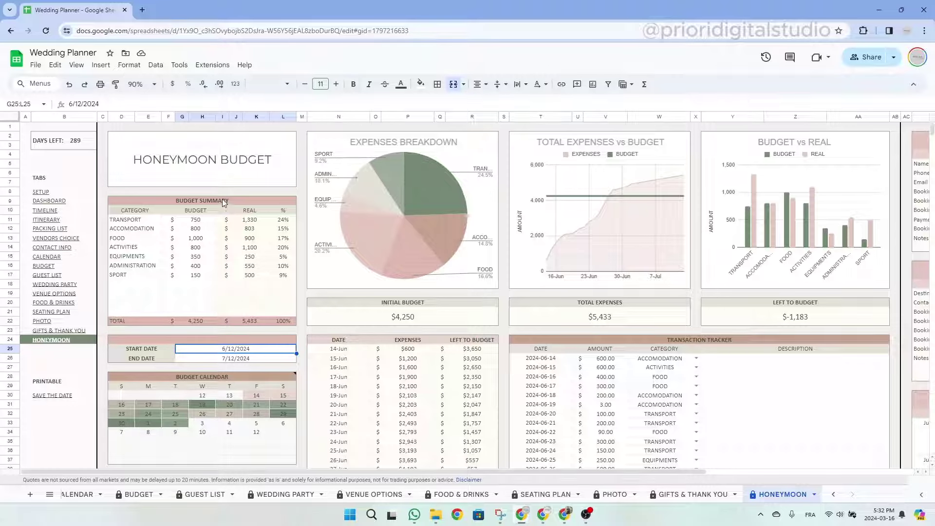
left_click_drag(226, 202, 231, 322)
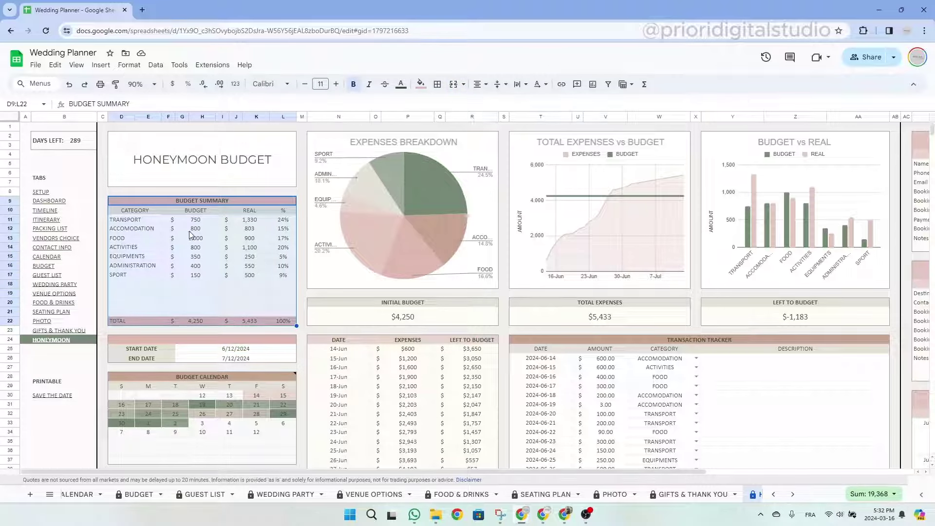
left_click(138, 213)
left_click(186, 213)
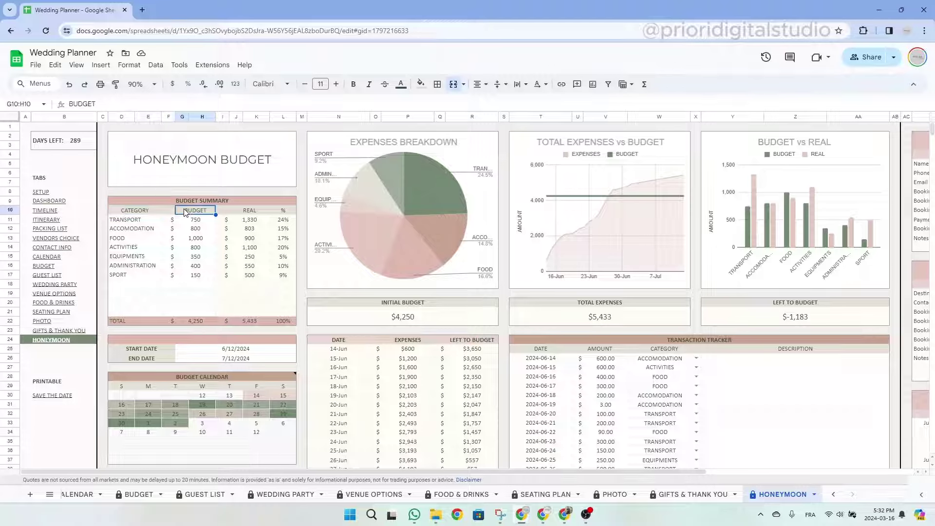
left_click_drag(140, 223, 143, 277)
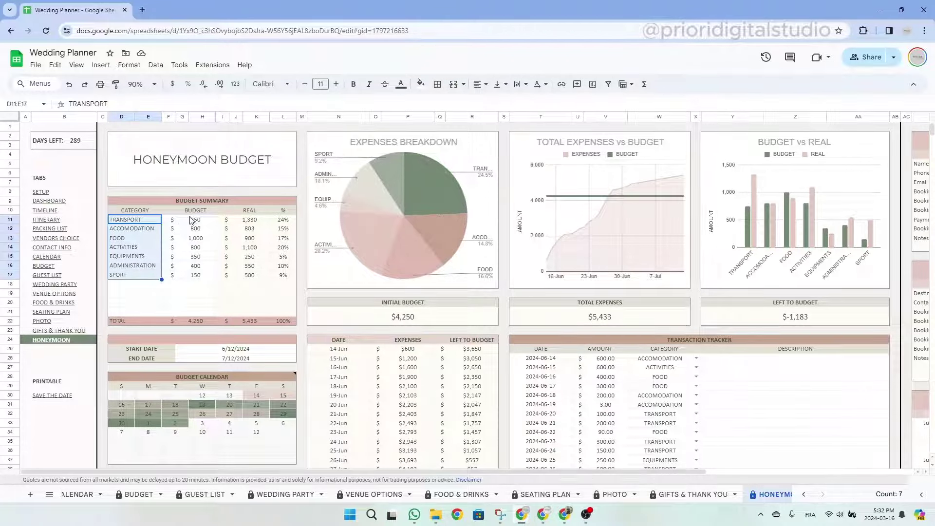
left_click(142, 230)
left_click(138, 240)
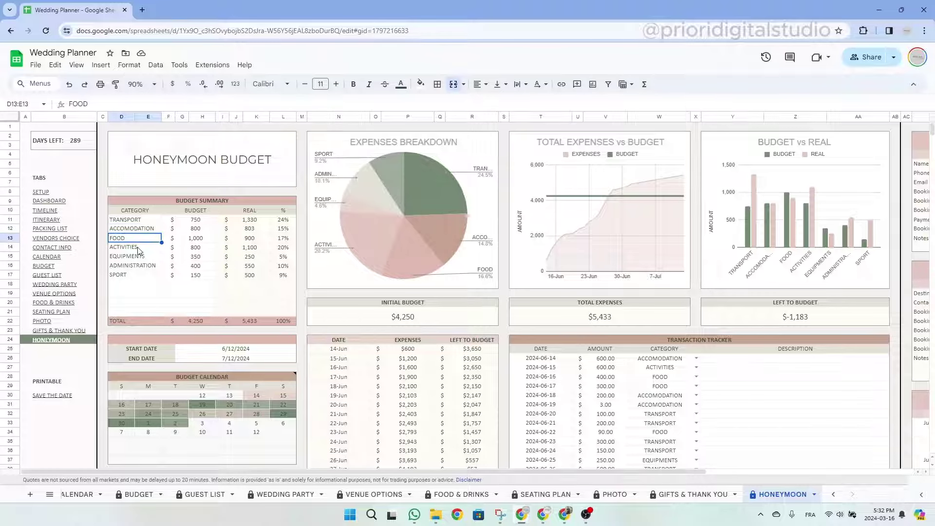
left_click(139, 249)
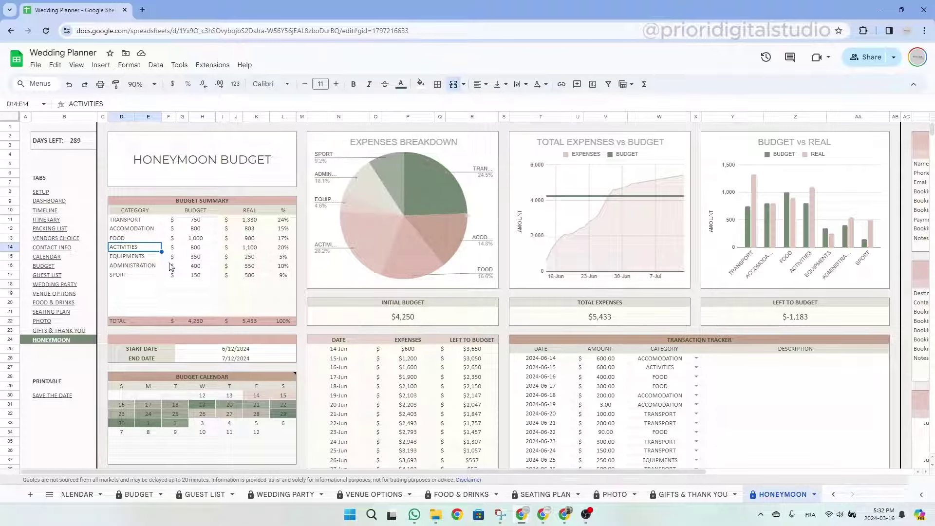
left_click(138, 286)
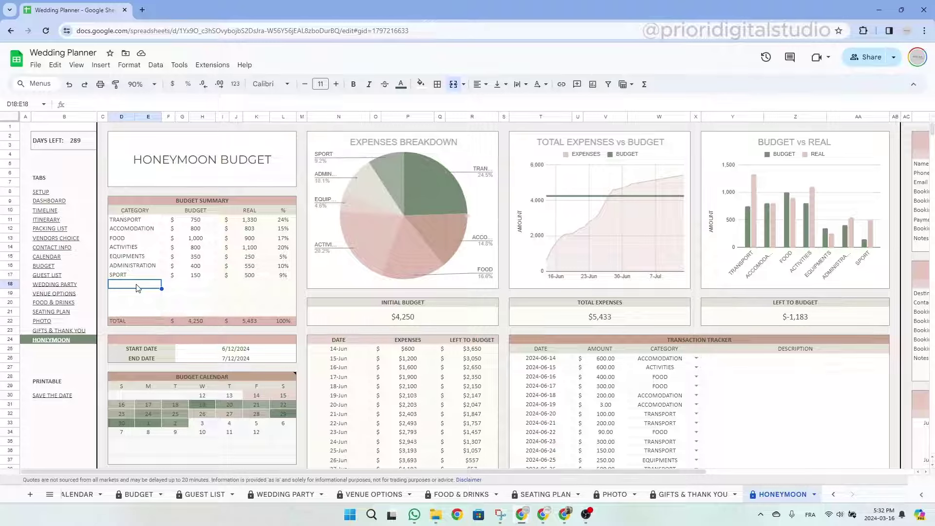
left_click(194, 222)
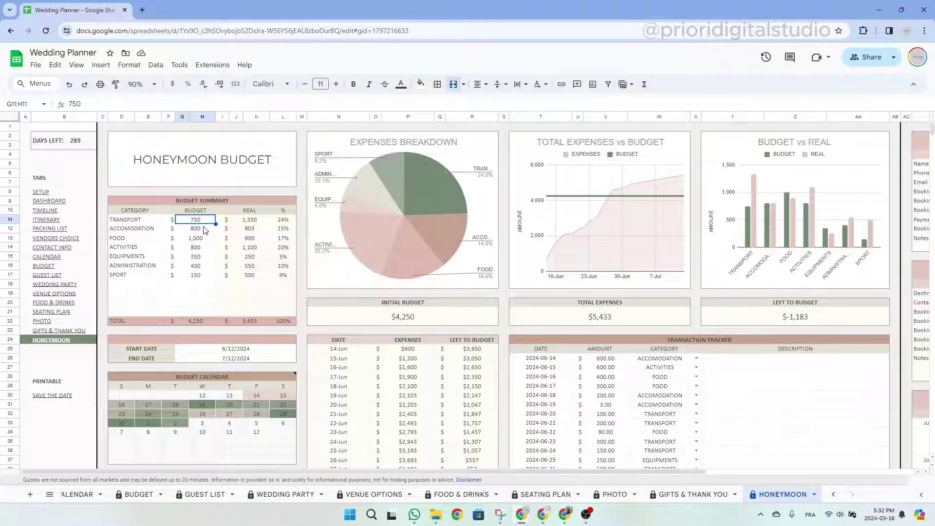
left_click(205, 231)
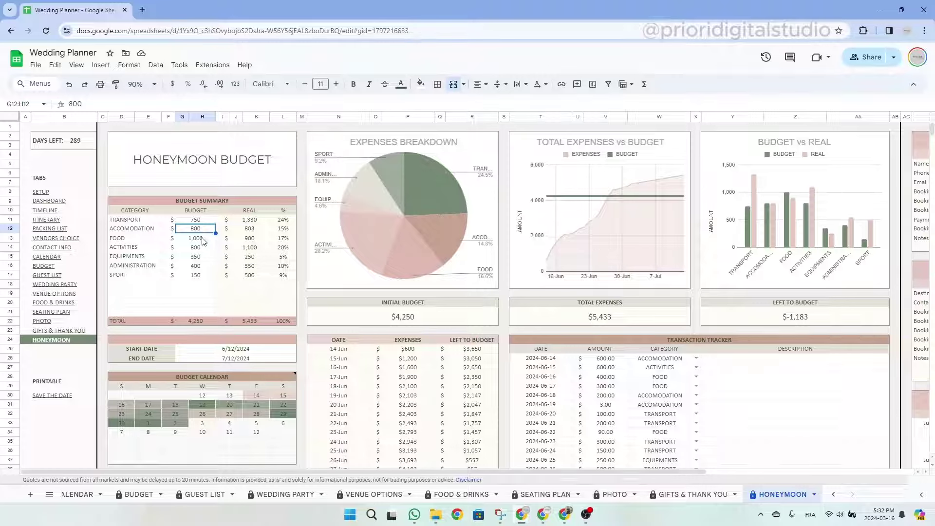
left_click(137, 286)
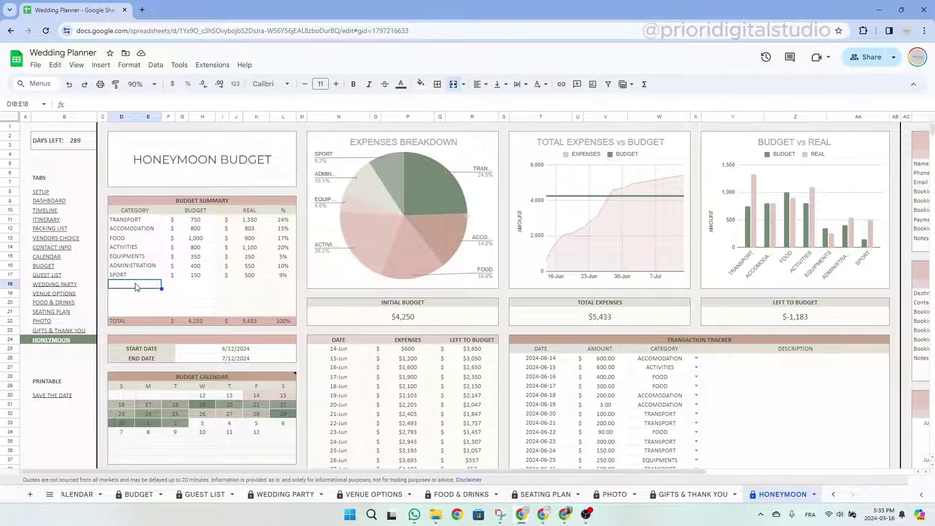
Add a FLIGHT category below SPORT with a 1,500 budget
type("FLIGHT")
key("Tab")
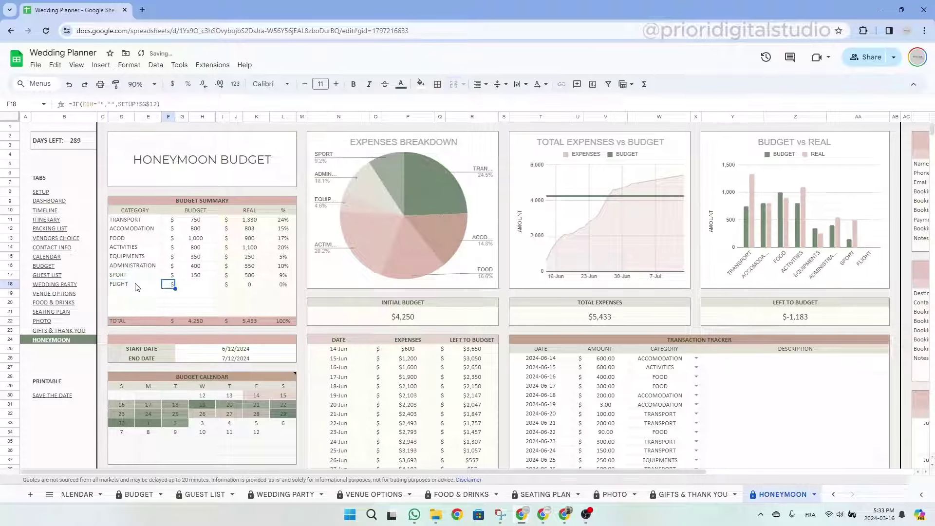
key("Tab")
type("1")
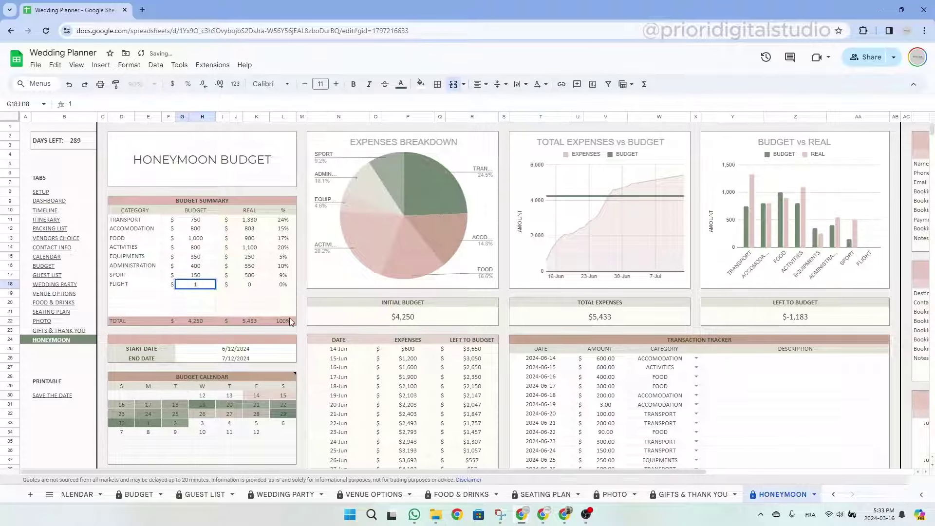
type(",500")
key("Return")
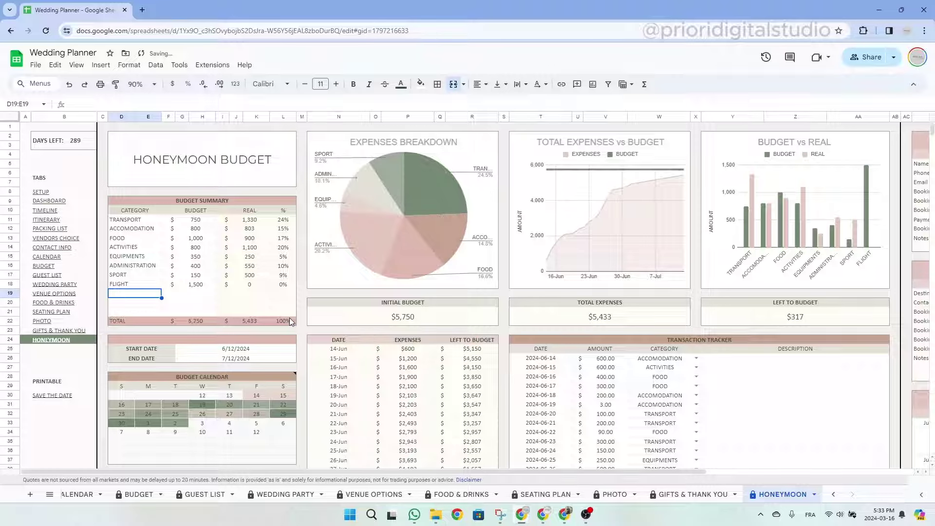
Review the TOTAL budget formula, the REAL and % columns, and the transaction tracker
left_click(196, 321)
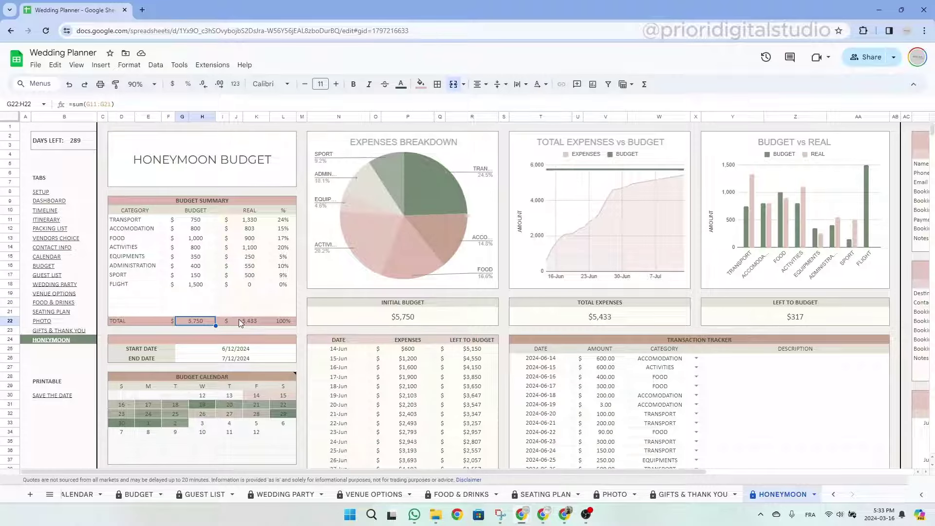
left_click_drag(238, 220, 288, 308)
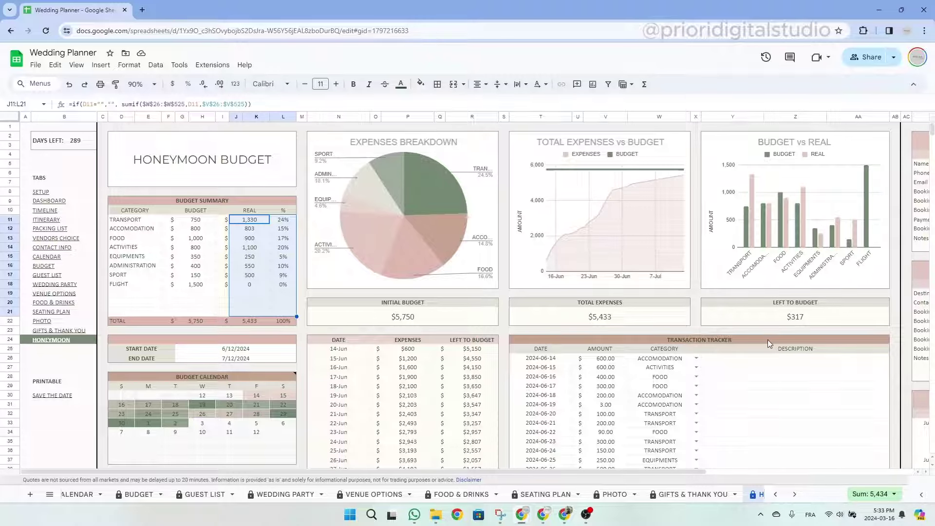
left_click(716, 340)
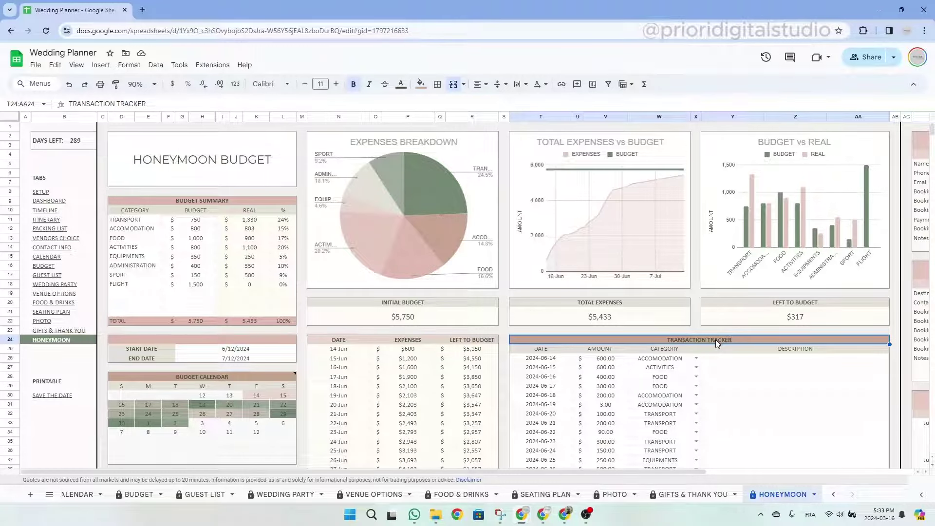
Add a new transaction row in the tracker dated 2024-06-13
scroll(716, 343, "down", 3)
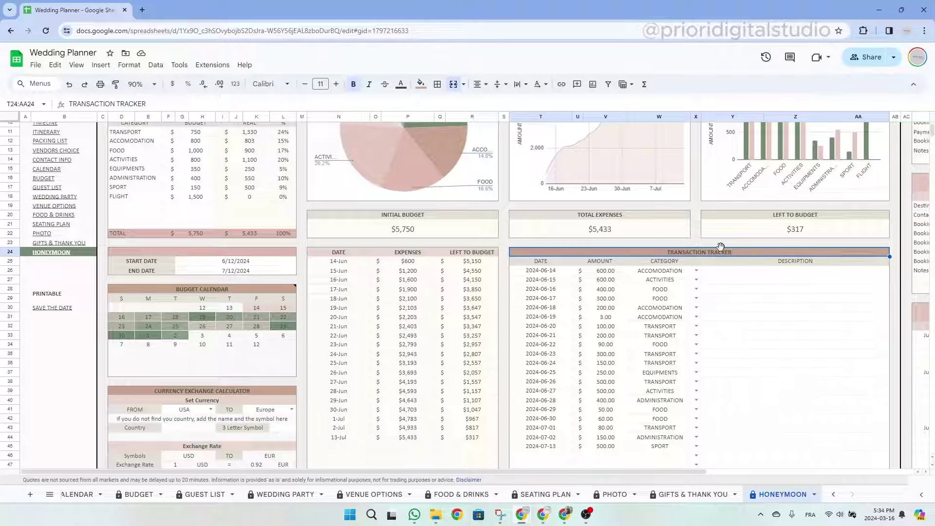
key("ctrl+a")
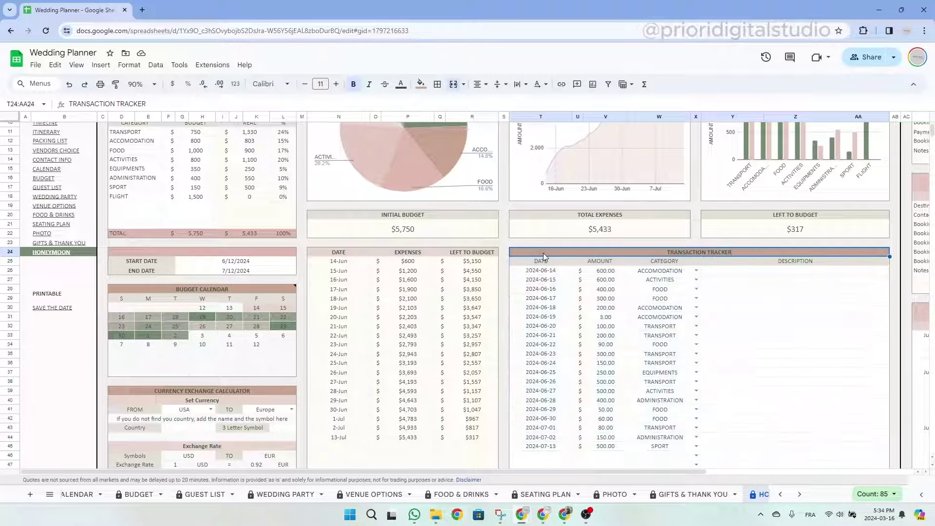
left_click(599, 264)
left_click(671, 266)
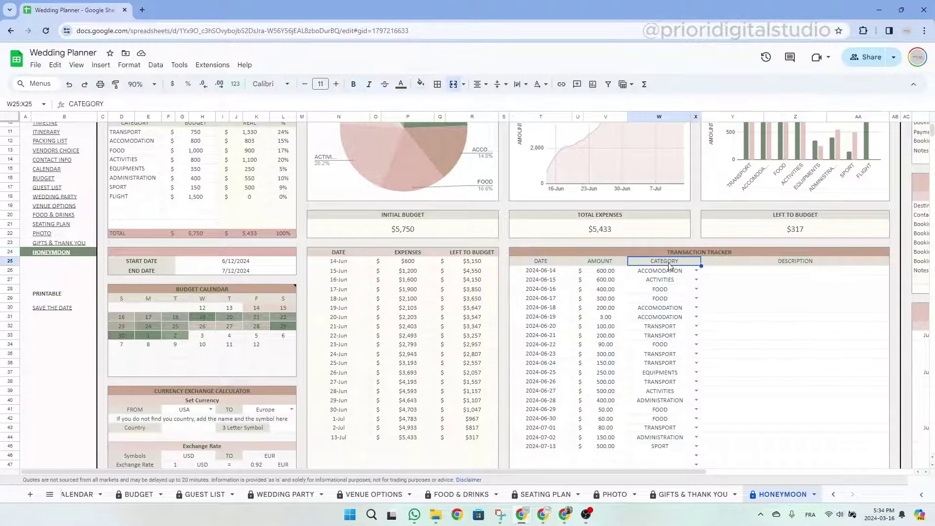
left_click(555, 458)
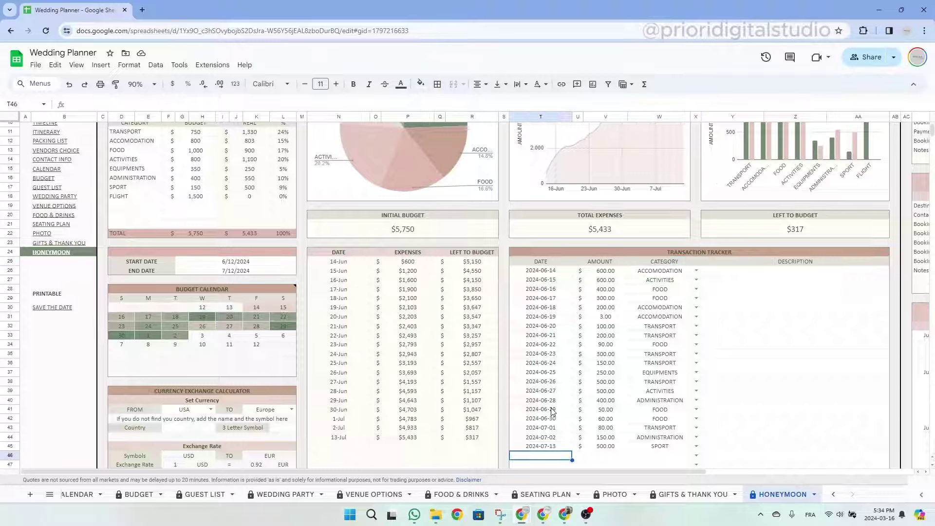
double_click(555, 456)
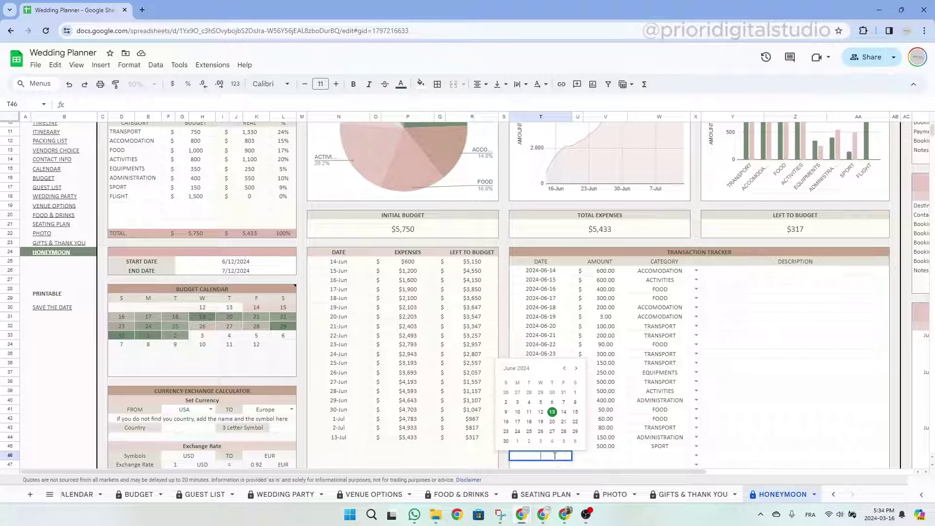
left_click(552, 411)
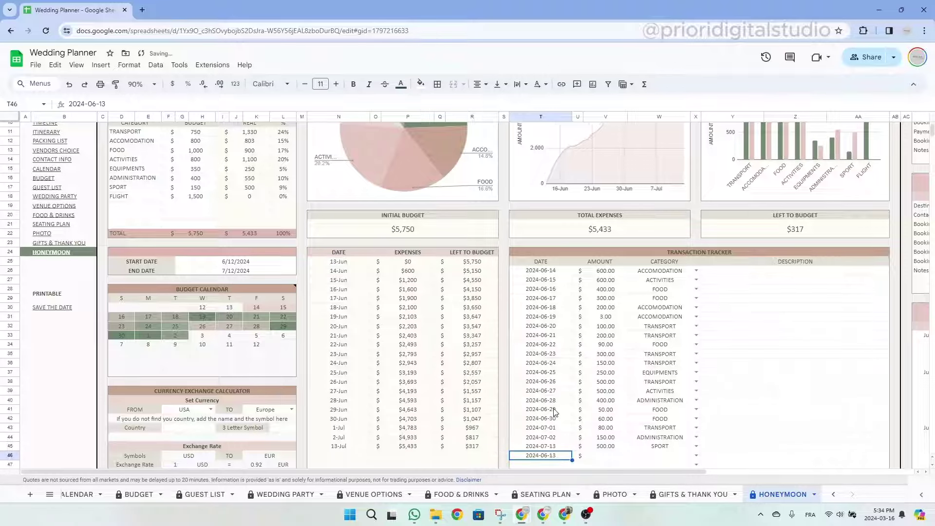
Give the new transaction an amount of 1,200 and the category FLIGHT
left_click(600, 456)
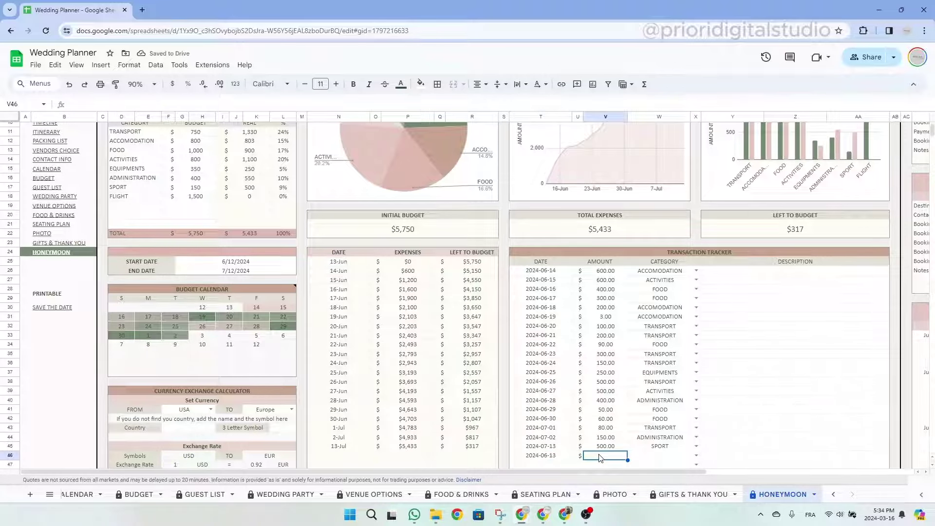
type("1200")
left_click(696, 456)
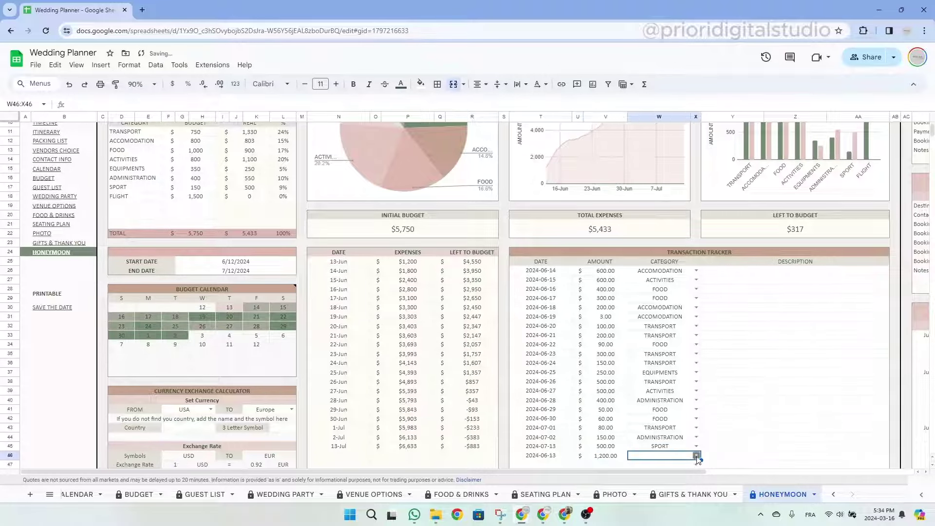
left_click(696, 456)
left_click(666, 348)
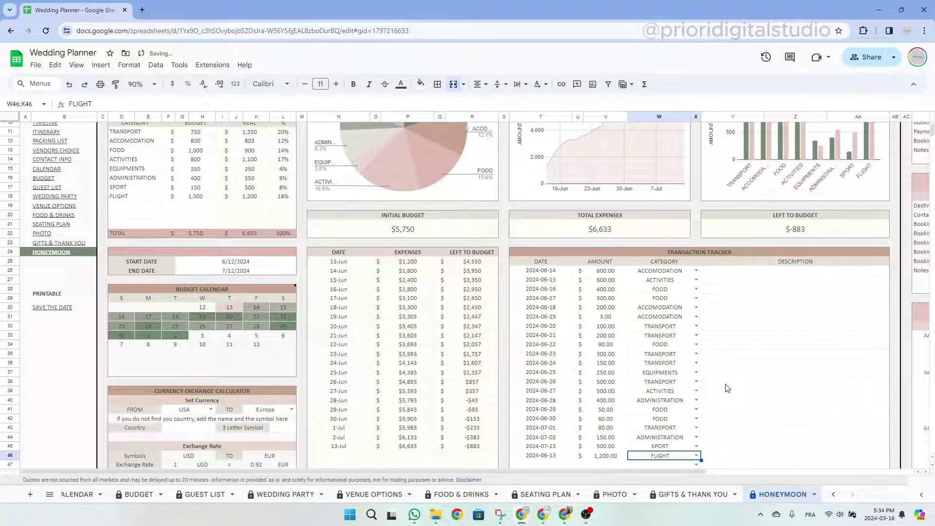
Review the transaction tracker and daily expenses tables, including the 29-Jun left-to-budget formula
left_click(740, 459)
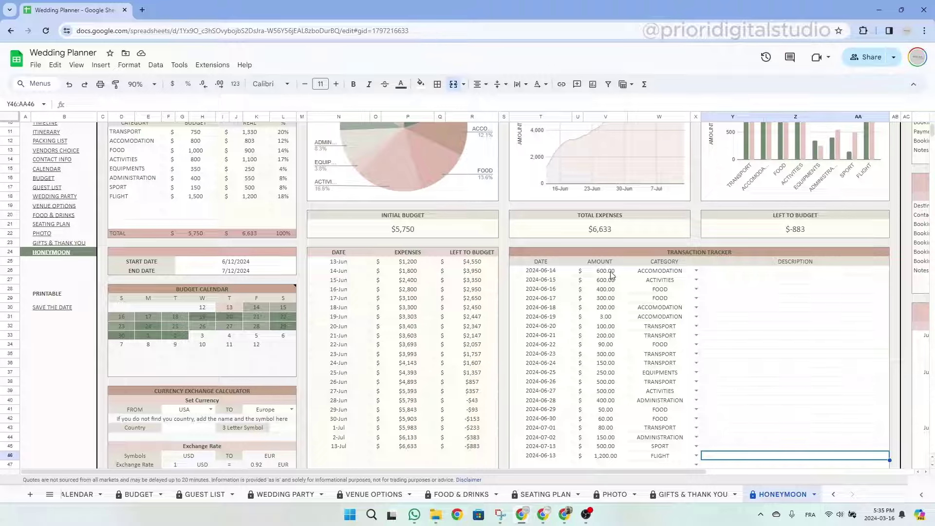
left_click(627, 252)
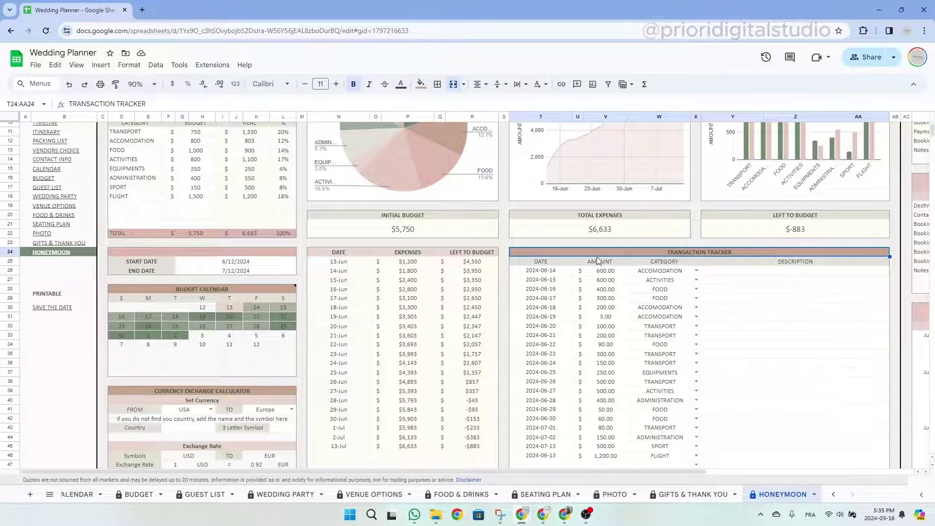
left_click_drag(622, 254, 629, 458)
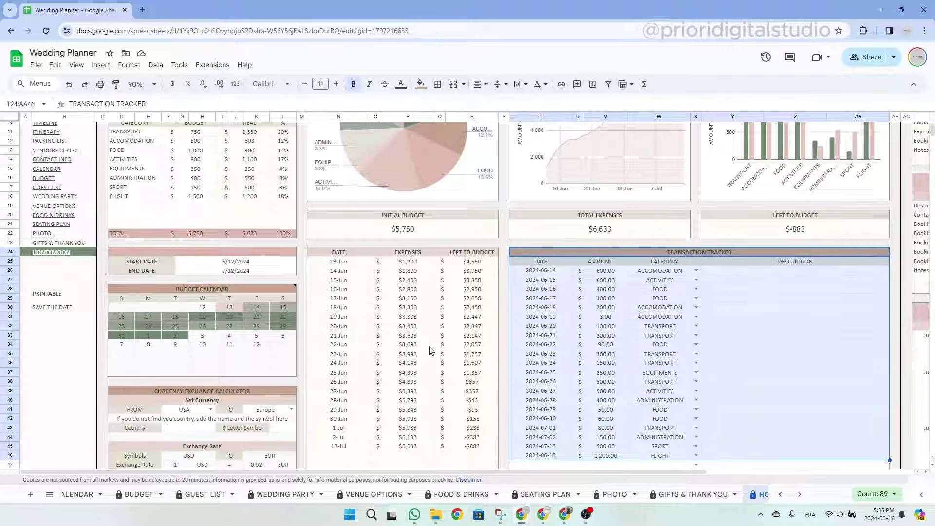
left_click_drag(338, 252, 480, 464)
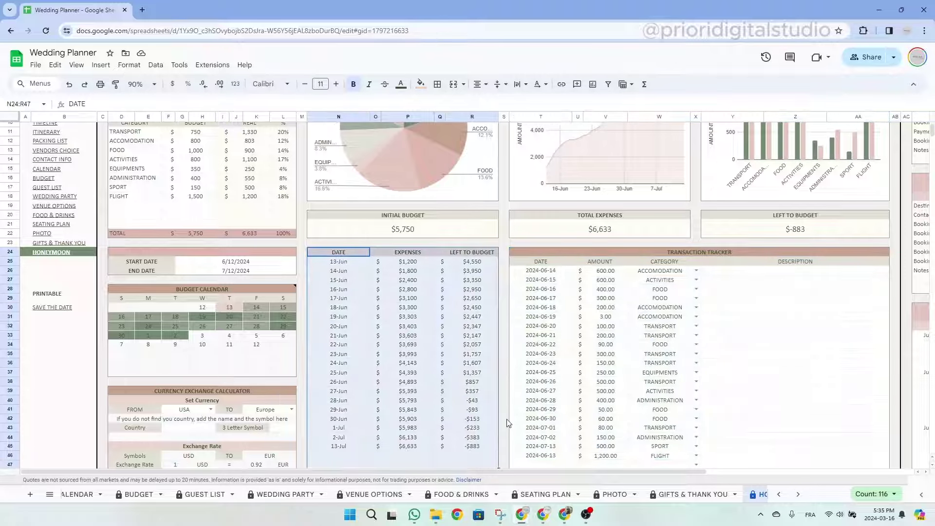
left_click(493, 412)
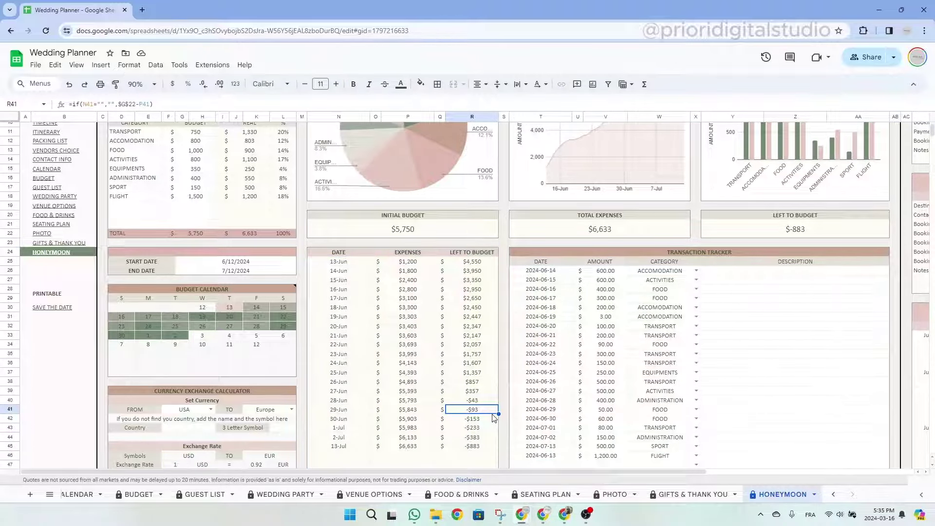
scroll(493, 418, "up", 3)
scroll(495, 418, "down", 3)
left_click_drag(472, 251, 487, 471)
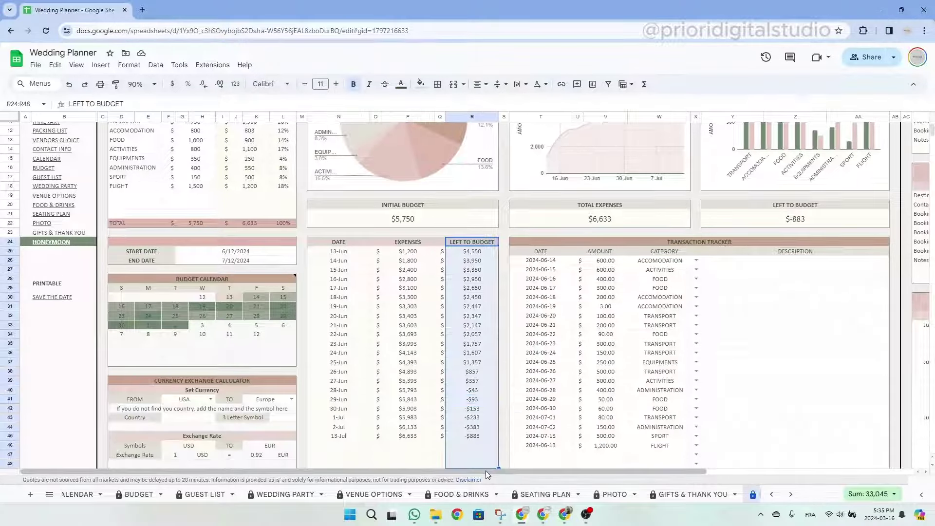
scroll(560, 390, "up", 3)
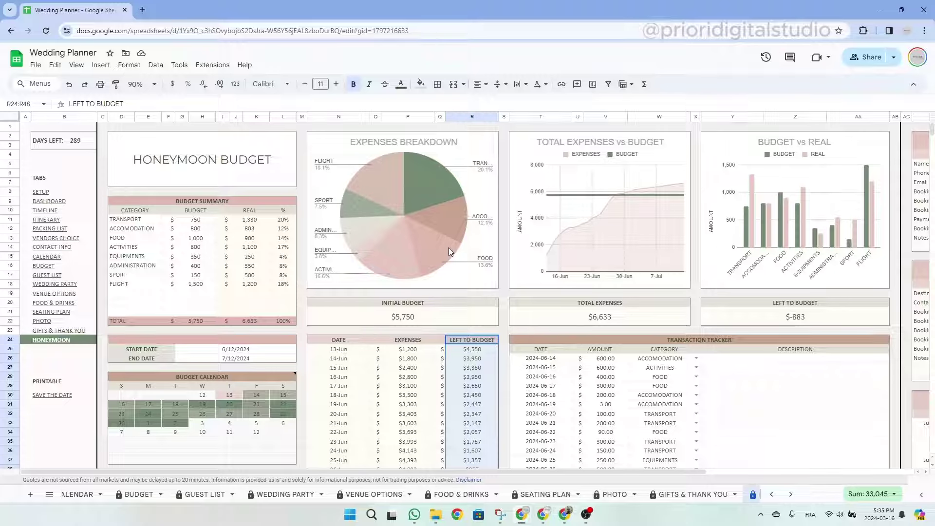
left_click_drag(246, 210, 279, 308)
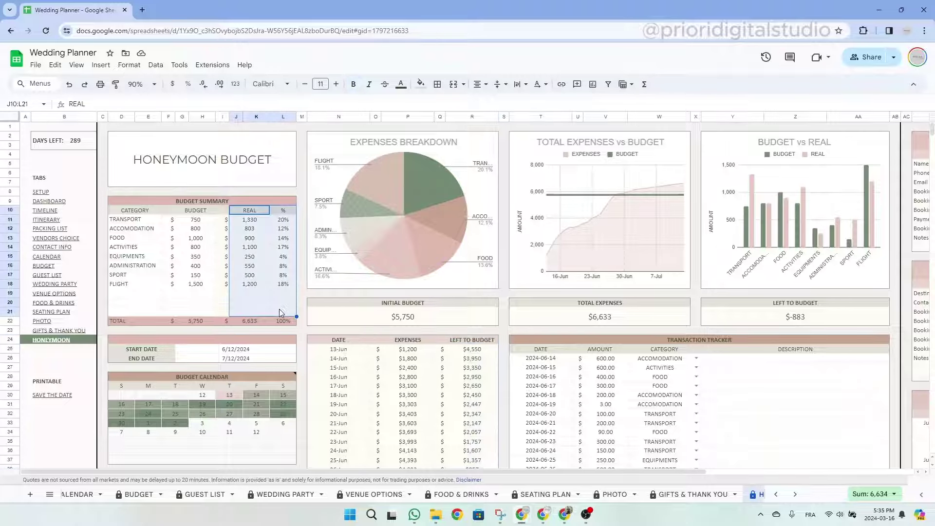
left_click_drag(249, 211, 279, 314)
left_click(249, 286)
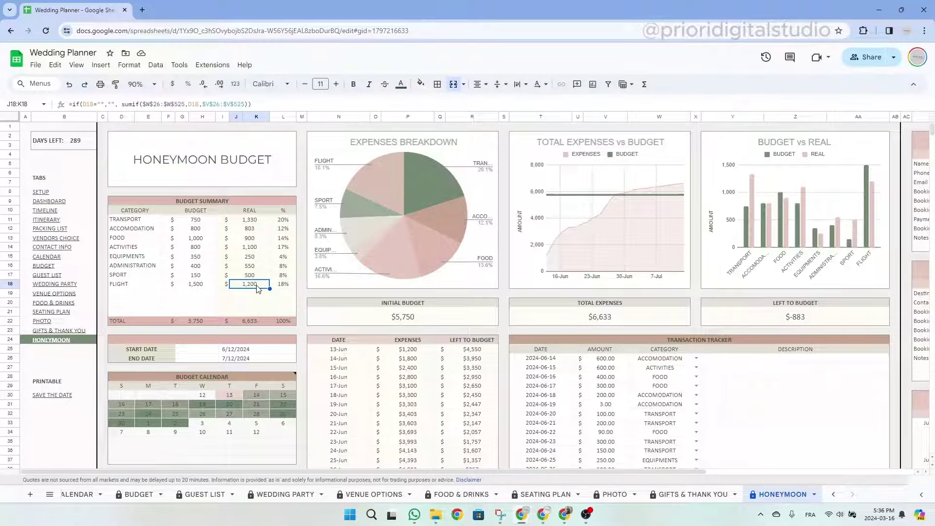
scroll(265, 313, "down", 3)
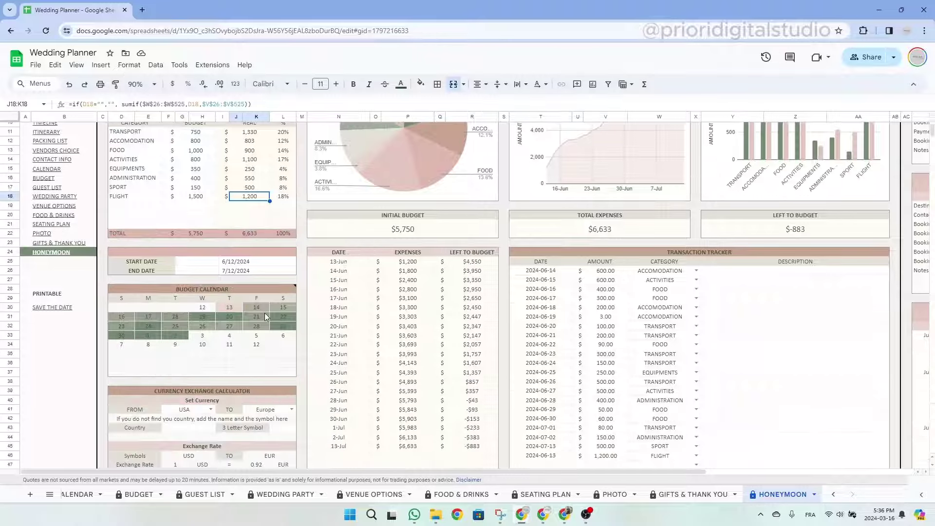
left_click_drag(235, 287, 238, 373)
left_click(234, 309)
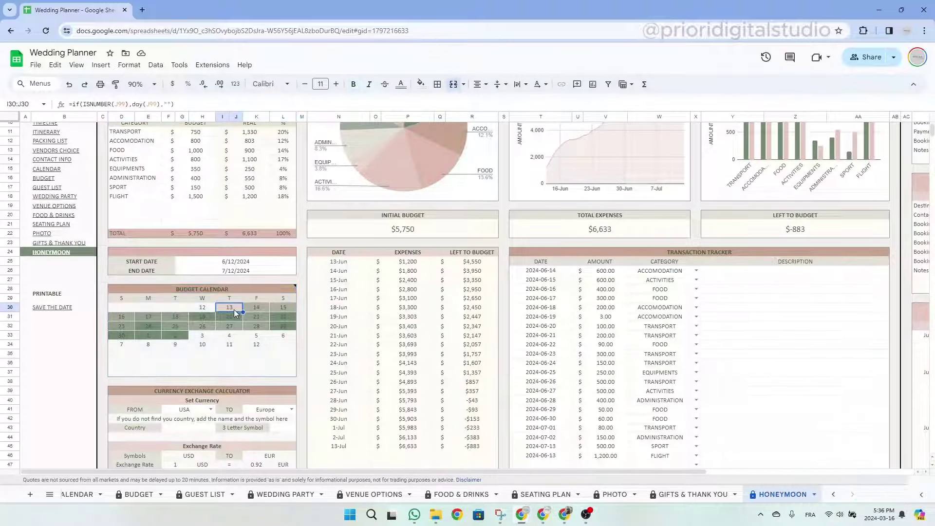
left_click(283, 316)
scroll(280, 313, "down", 3)
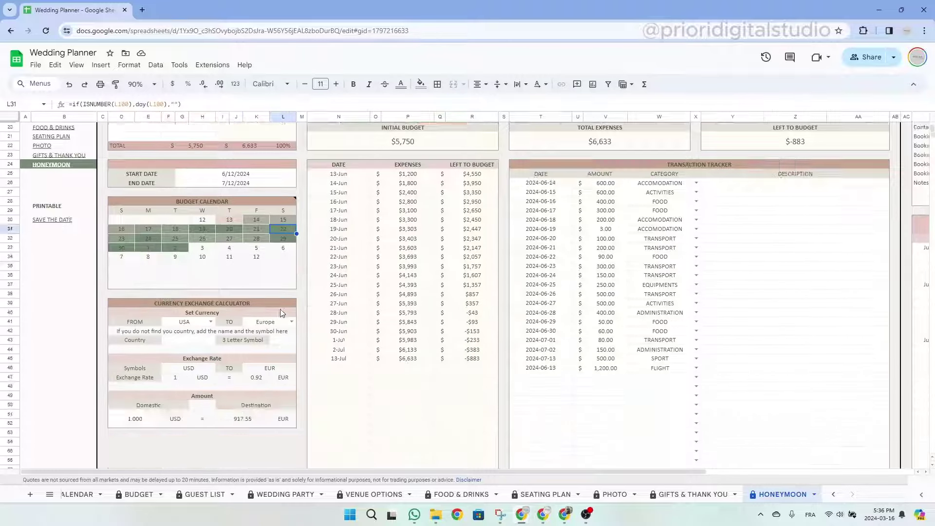
Check the currency calculator's USA-to-Europe setup, keeping Europe as the destination currency
scroll(282, 312, "down", 3)
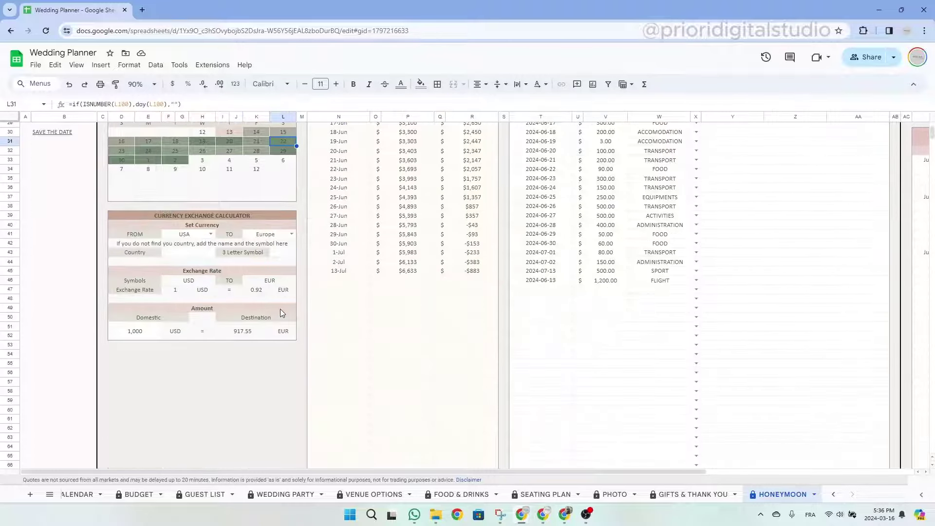
left_click(247, 216)
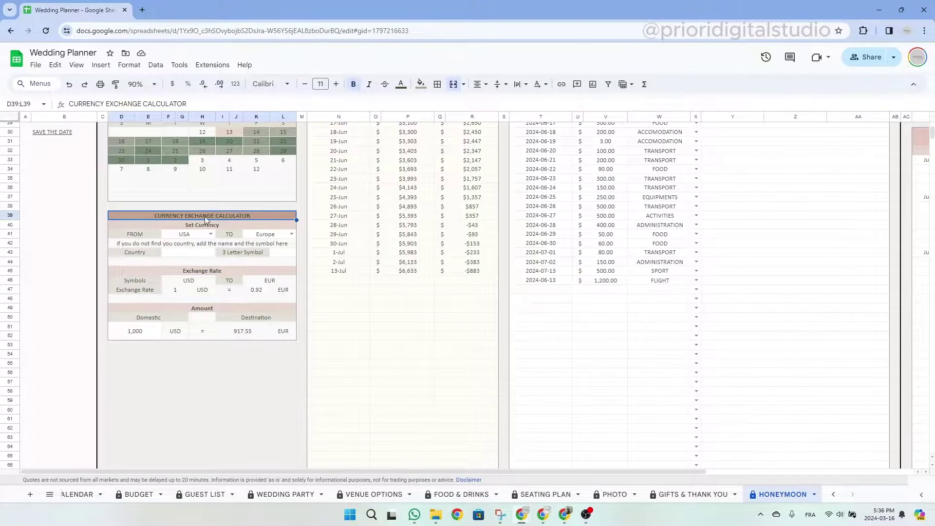
left_click(185, 236)
left_click(269, 235)
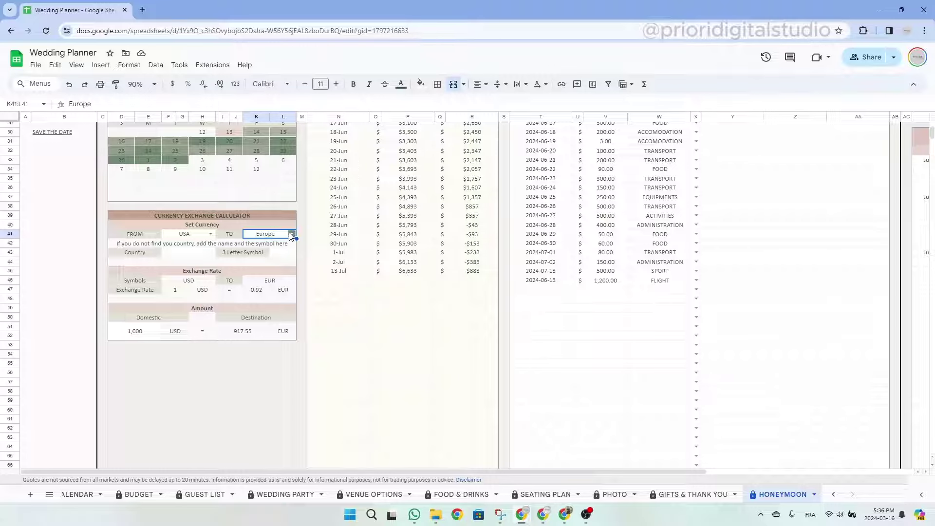
left_click(291, 234)
scroll(271, 390, "down", 2)
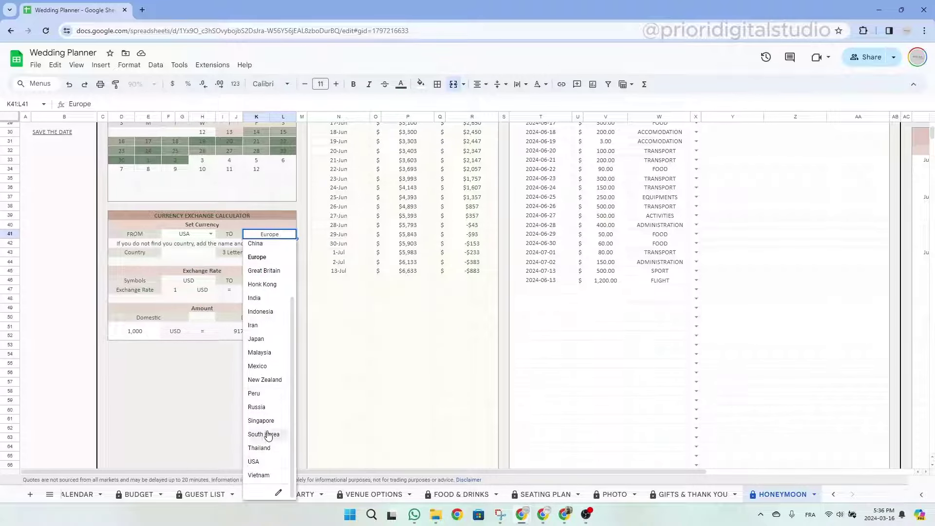
left_click(195, 253)
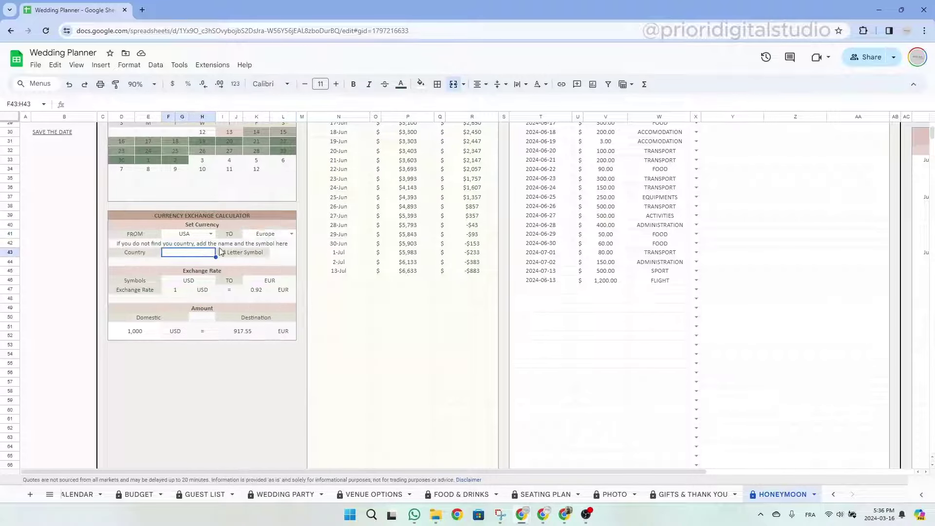
left_click(287, 254)
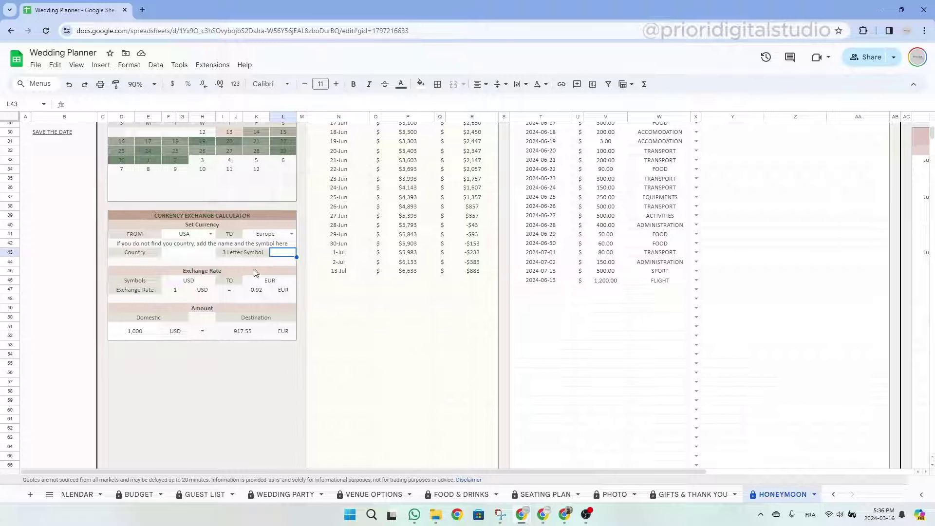
left_click(291, 234)
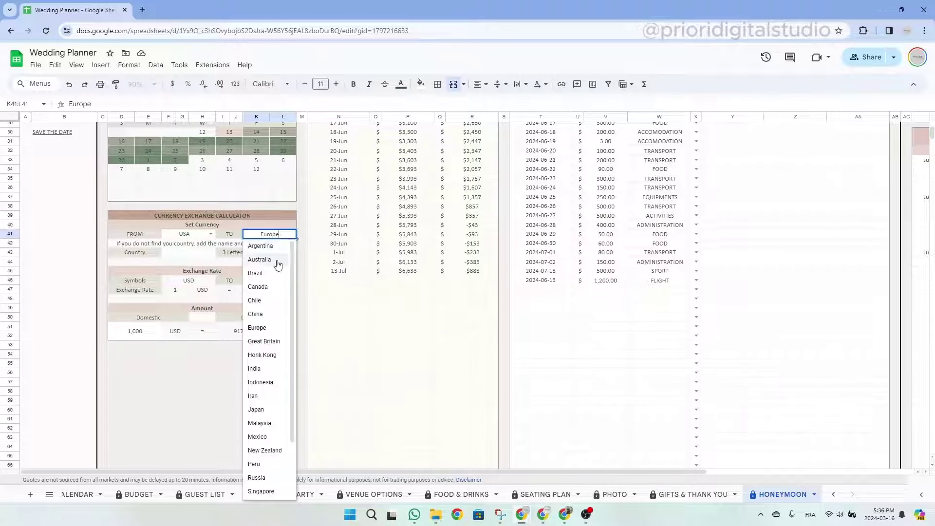
left_click(215, 246)
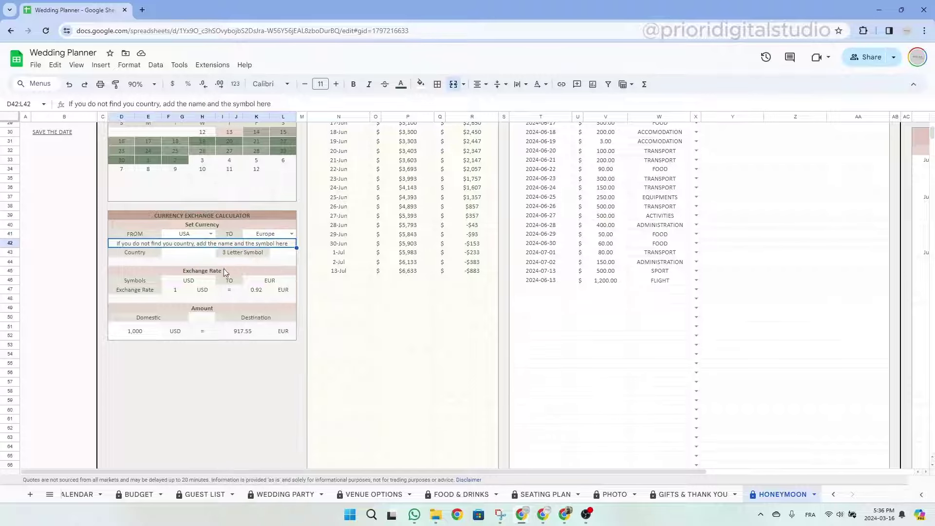
Change the domestic amount from 1,000 to 500
left_click(143, 332)
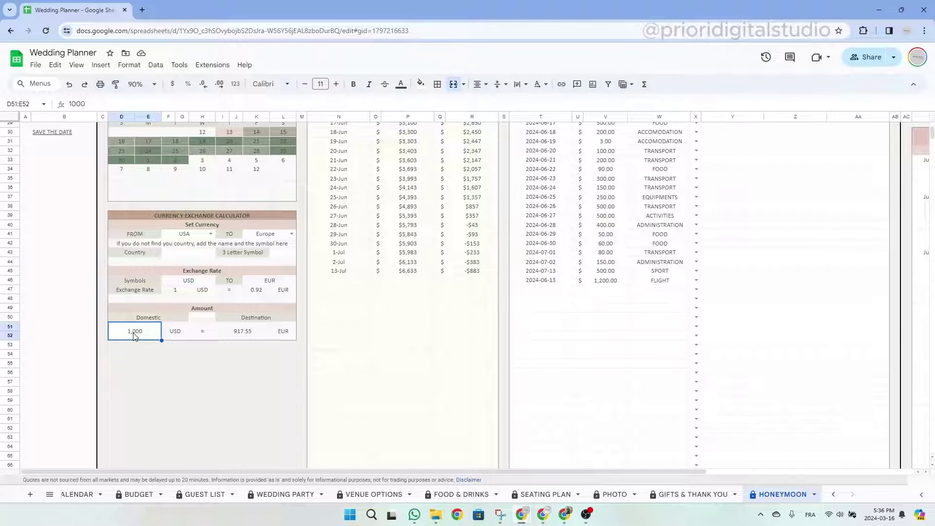
type("500")
key("Return")
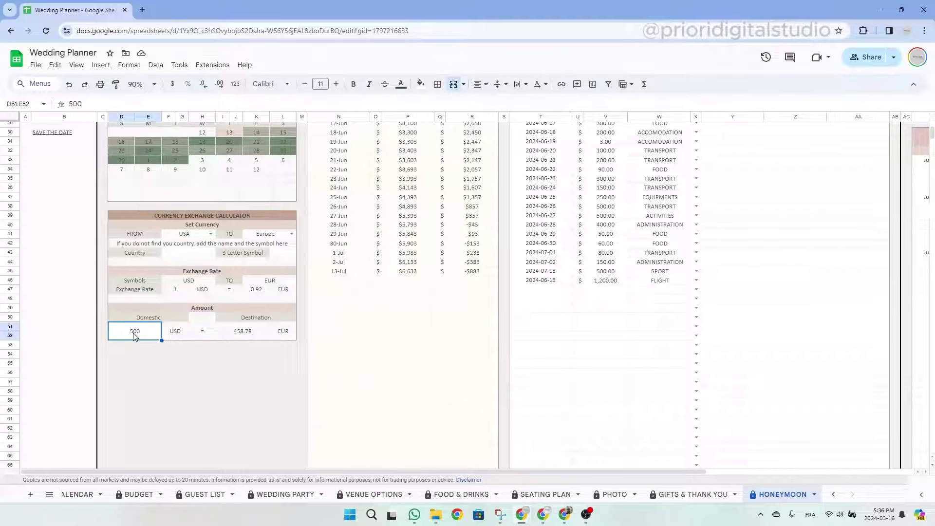
scroll(413, 313, "up", 6)
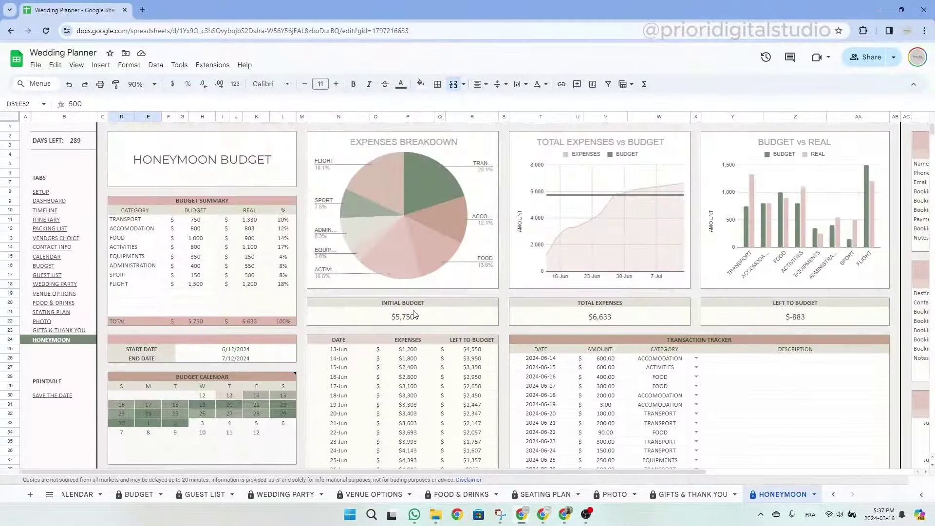
left_click_drag(450, 471, 648, 475)
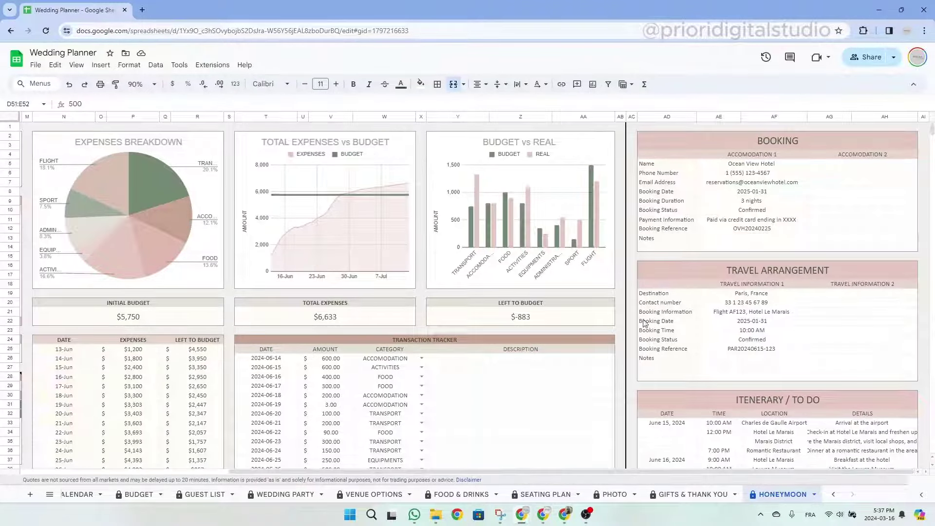
left_click_drag(771, 145, 782, 382)
scroll(782, 362, "down", 4)
left_click_drag(785, 226, 790, 409)
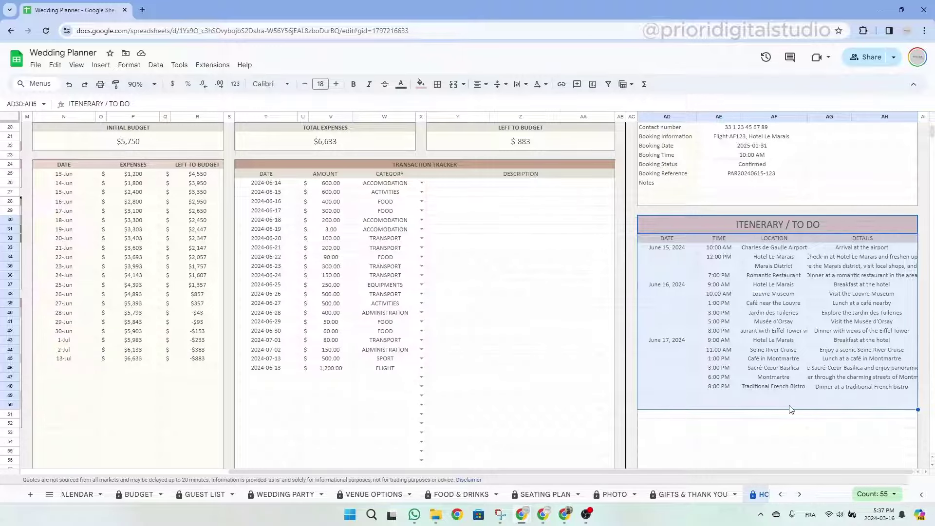
left_click(802, 422)
scroll(813, 424, "up", 6)
scroll(824, 431, "left", 6)
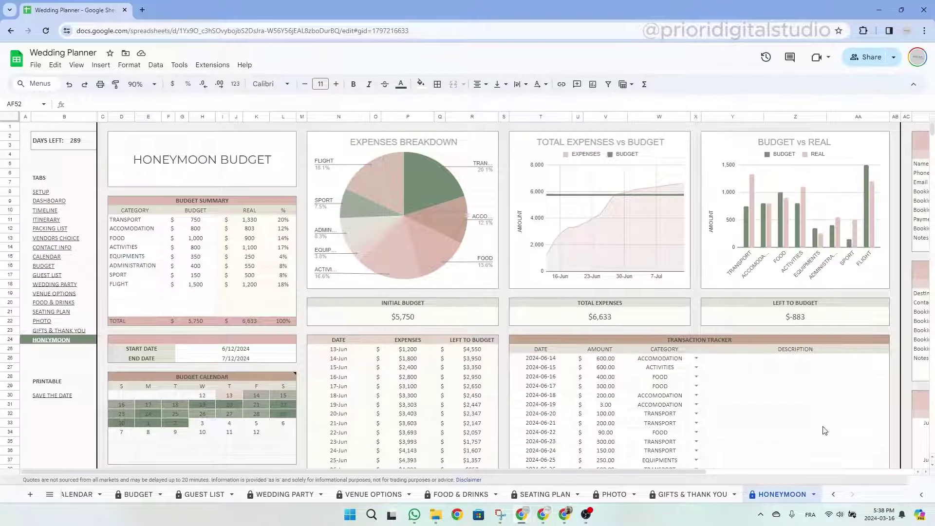
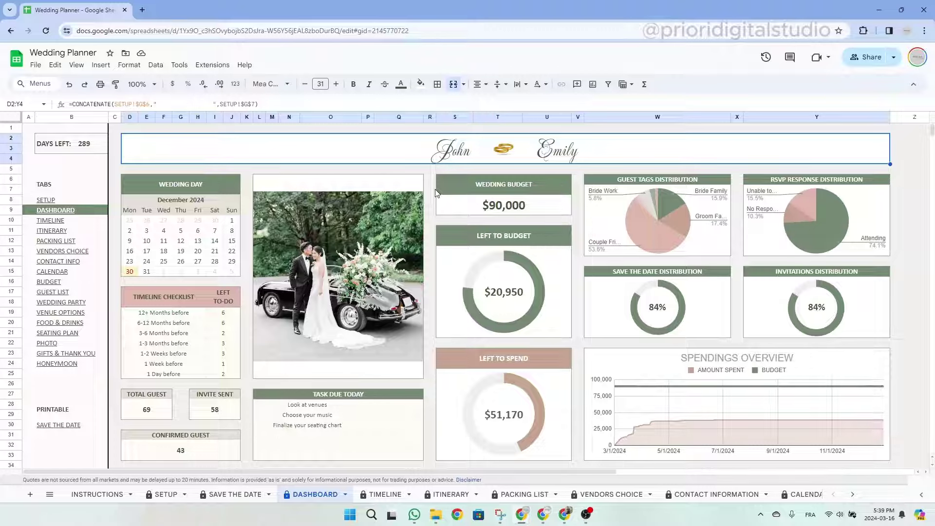
Select the Wedding Day calendar, then the Total Guest (69) and Invite Sent (58) blocks
left_click_drag(213, 192, 213, 375)
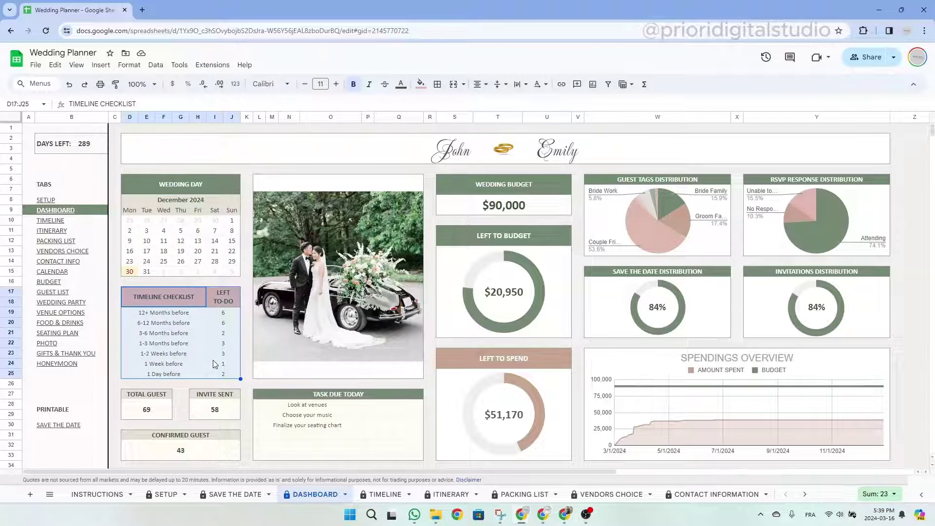
left_click(215, 407)
scroll(215, 407, "down", 6)
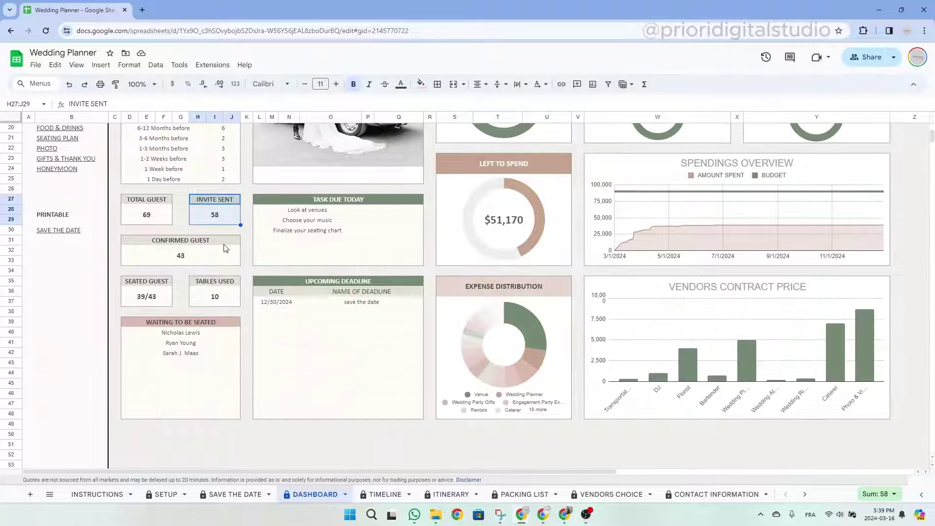
left_click(162, 200)
left_click(206, 206)
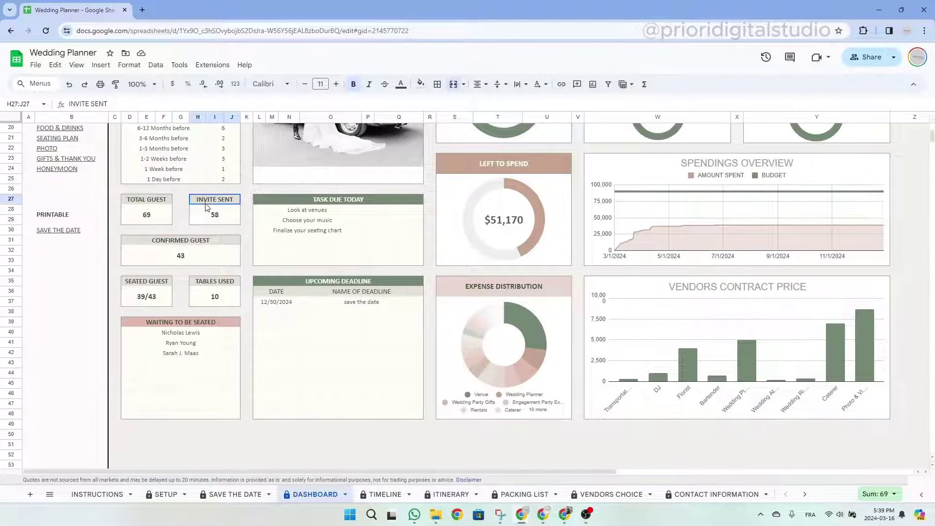
left_click_drag(205, 206, 211, 220)
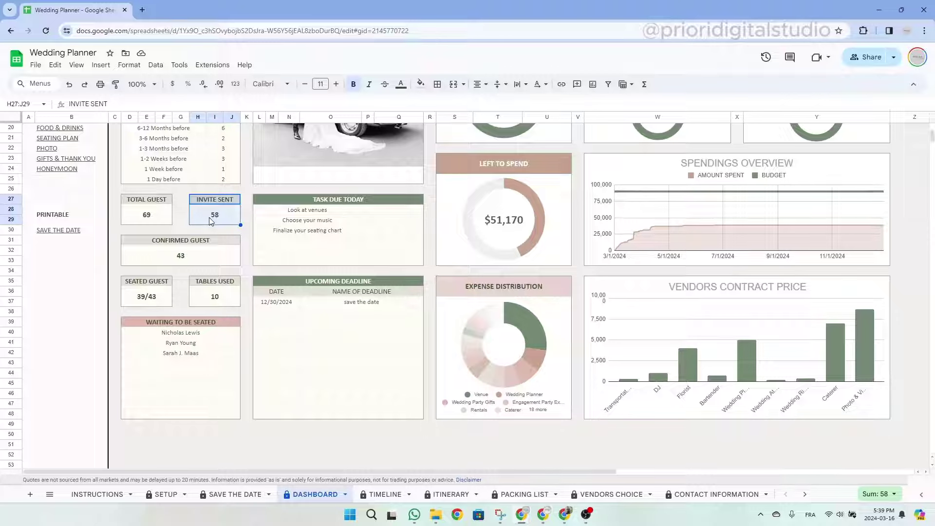
Select the Confirmed Guest (43), Seated Guest, Tables Used, Waiting to be Seated blocks and the 300.00 amount
left_click_drag(190, 243, 189, 252)
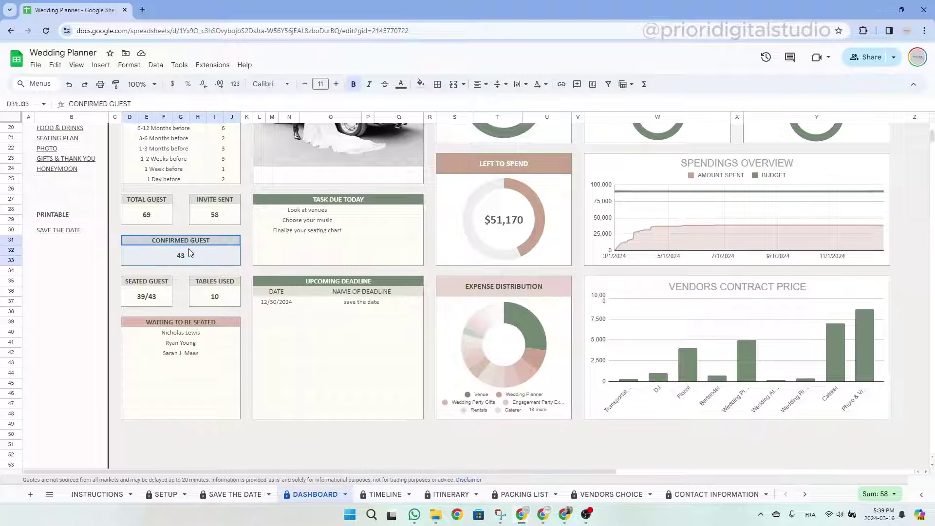
left_click(168, 283)
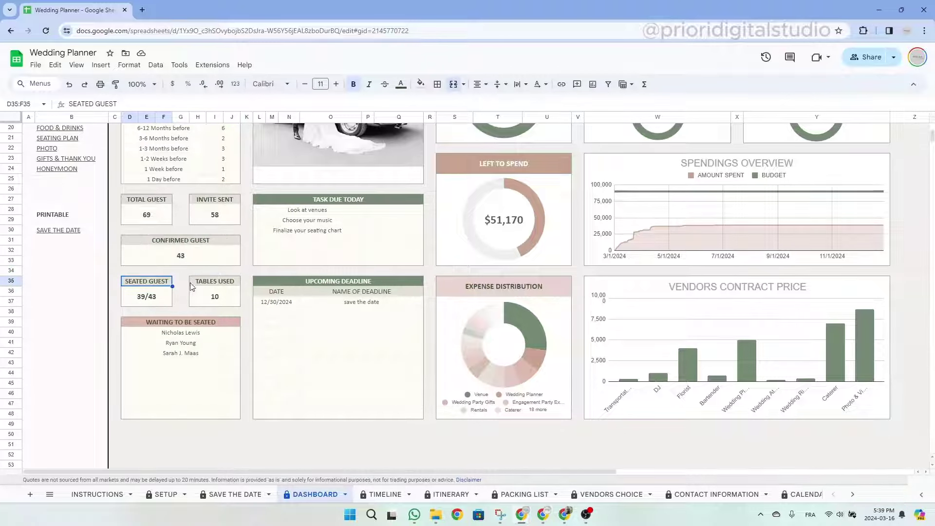
left_click(200, 284)
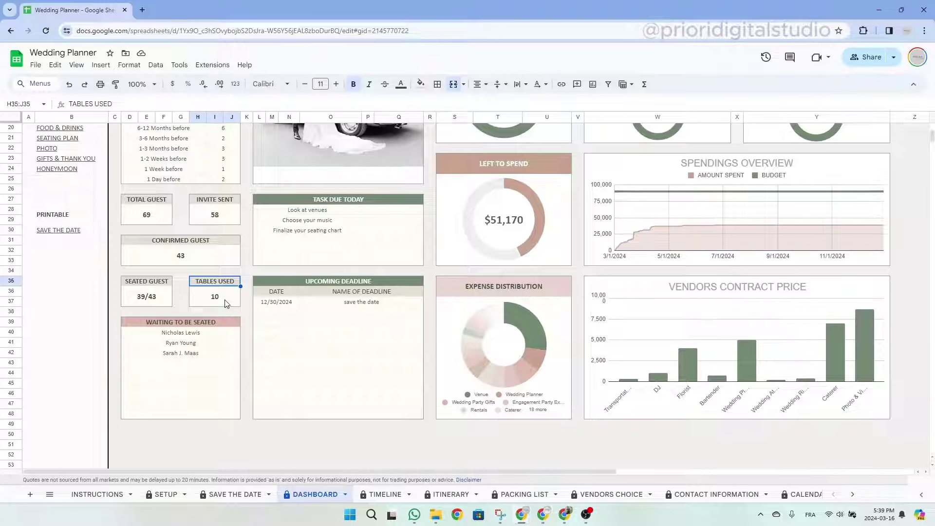
left_click(232, 324)
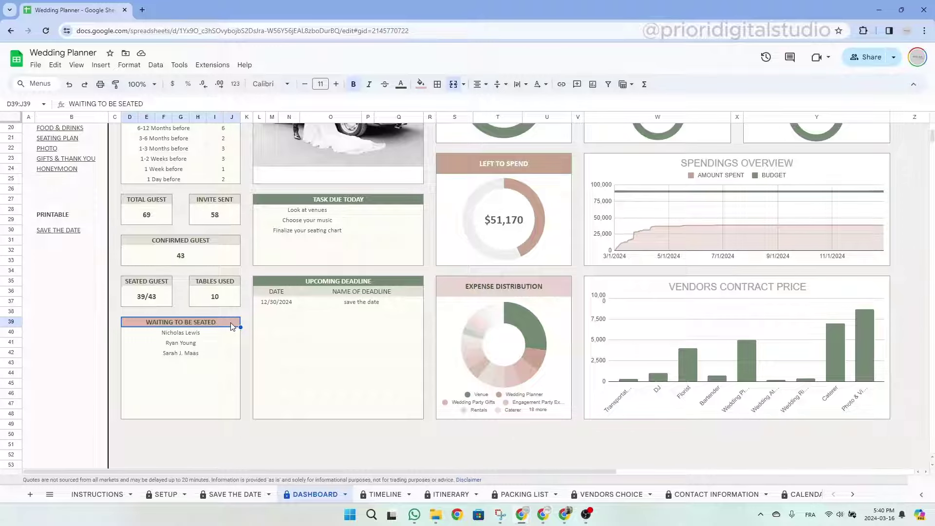
left_click(379, 210)
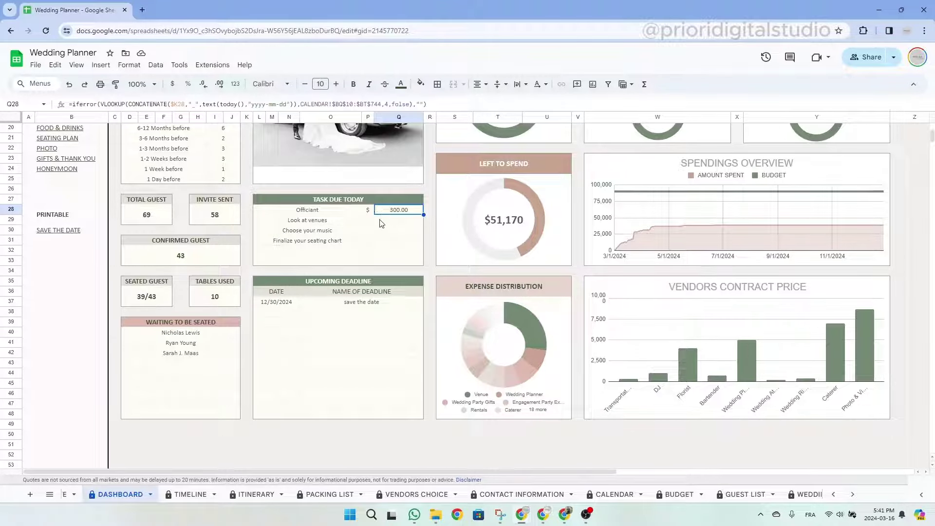
Inspect the VLOOKUP formulas behind the photo, Officiant, 300.00 and Look at venues cells
scroll(312, 287, "up", 5)
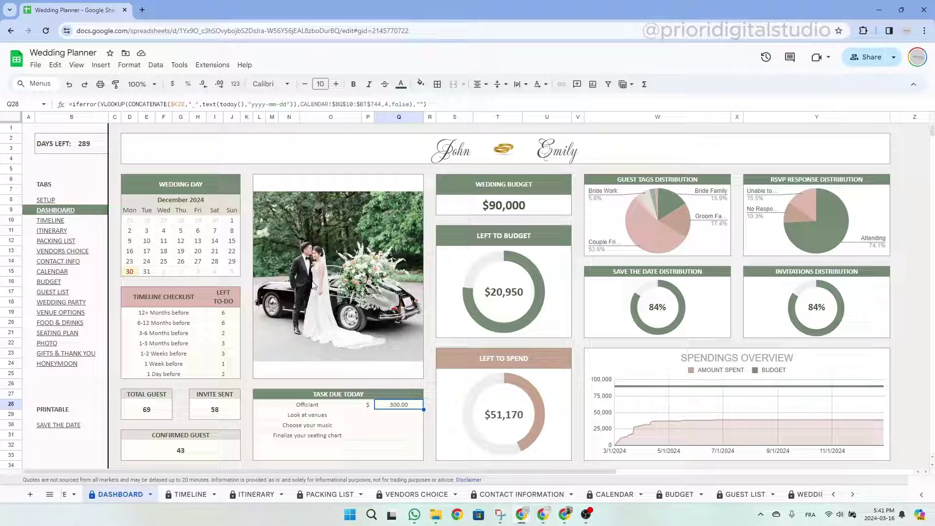
left_click(351, 193)
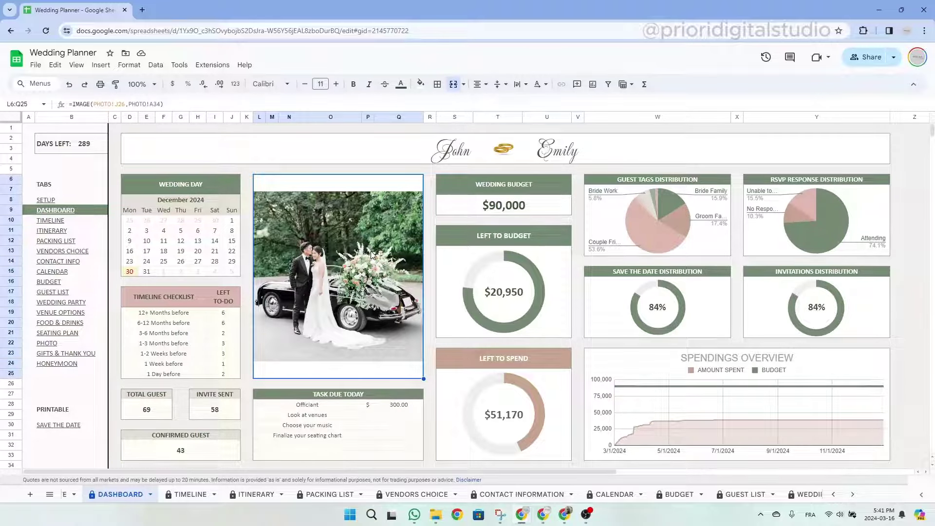
scroll(371, 254, "down", 3)
left_click(351, 304)
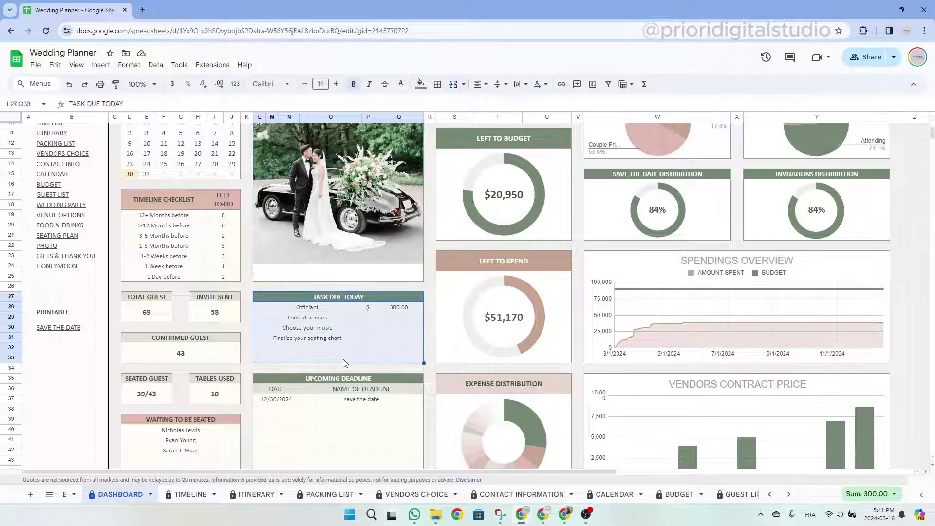
left_click(343, 306)
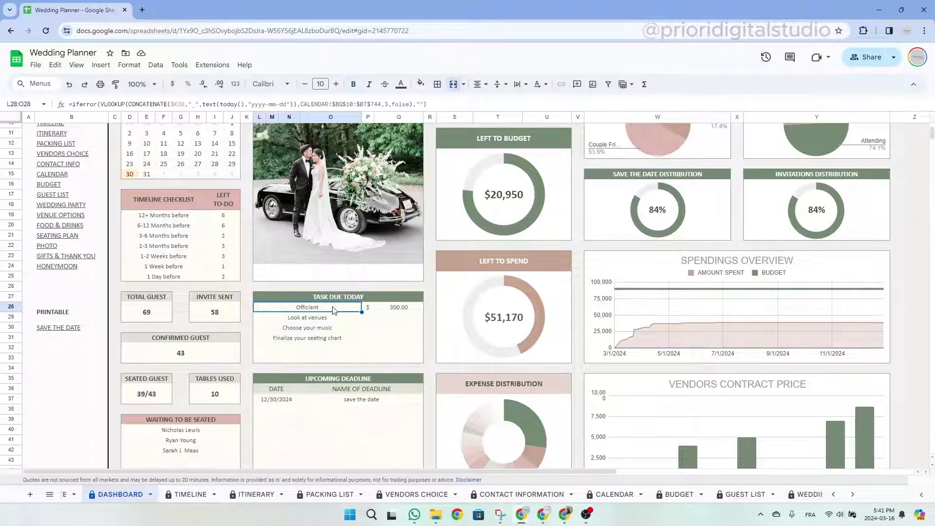
left_click(401, 308)
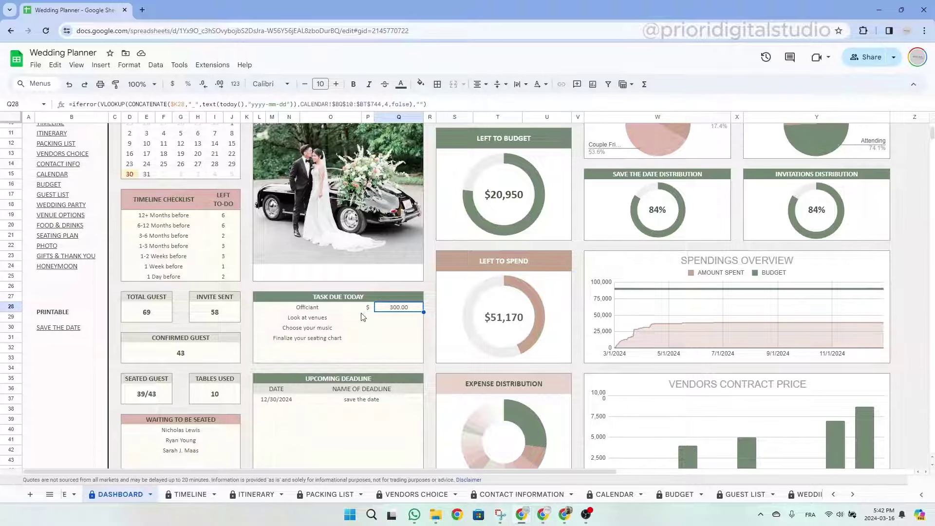
left_click(331, 320)
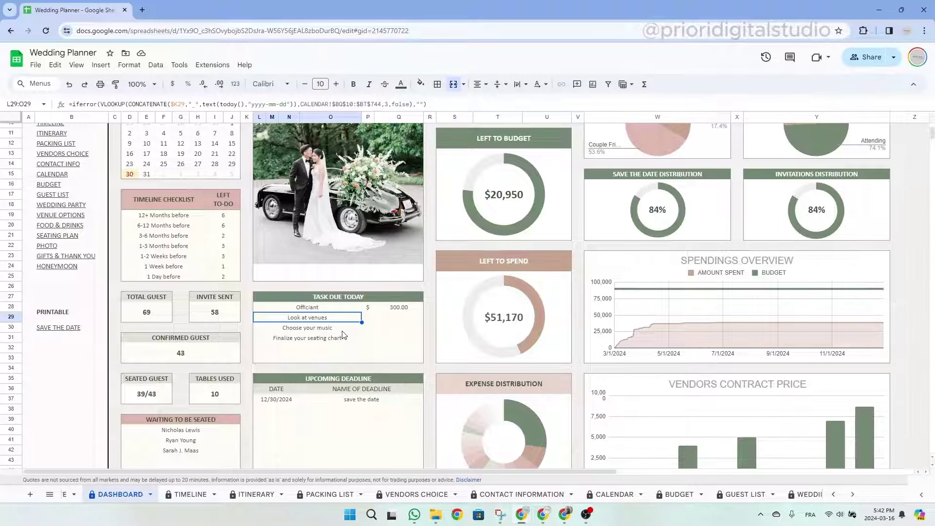
Select the whole Upcoming Deadline block, then return to the top of the dashboard
scroll(343, 336, "down", 2)
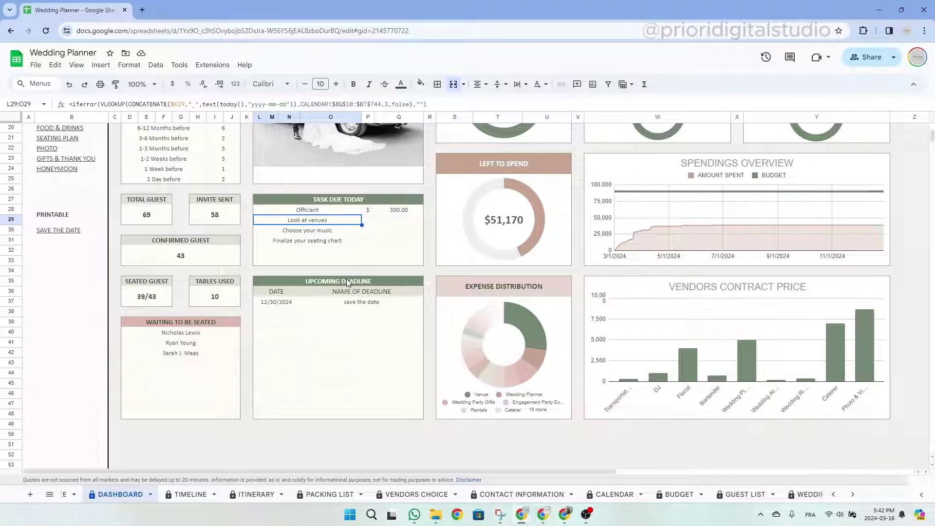
left_click_drag(346, 279, 349, 415)
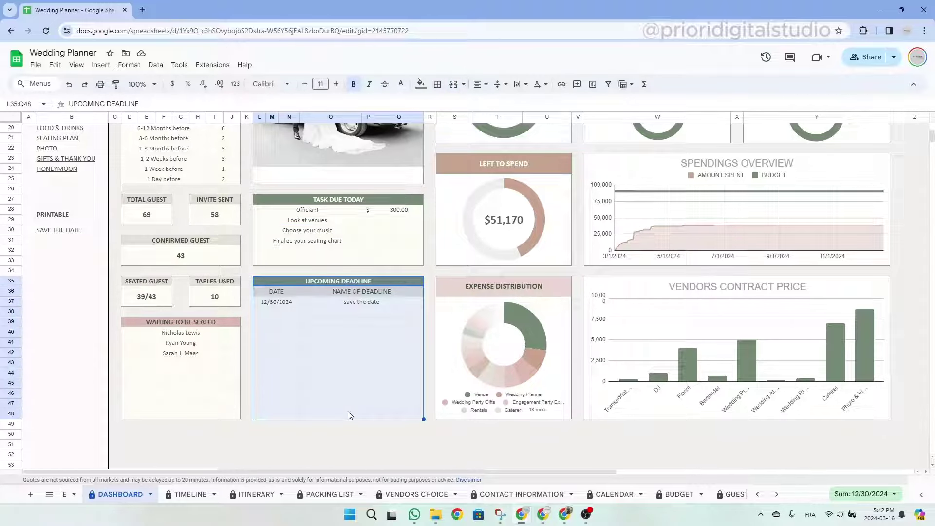
scroll(520, 458, "up", 5)
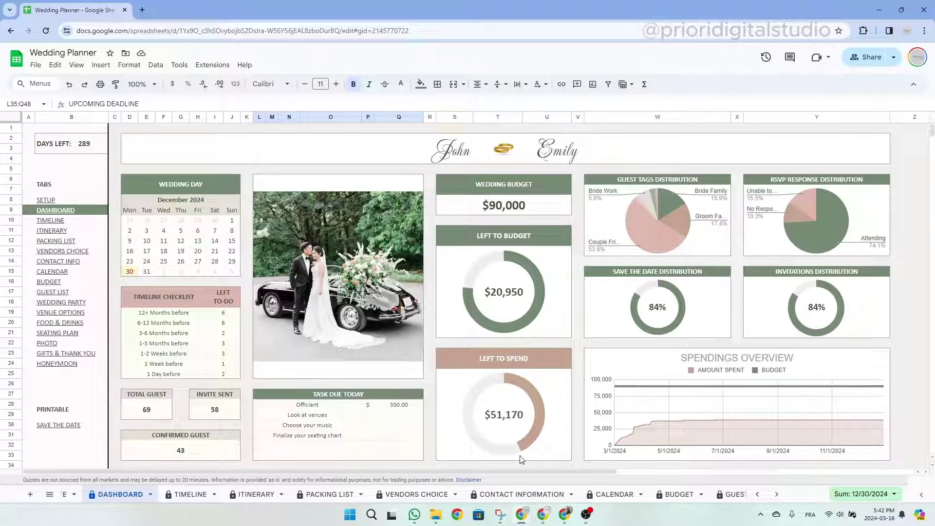
left_click_drag(519, 185, 563, 414)
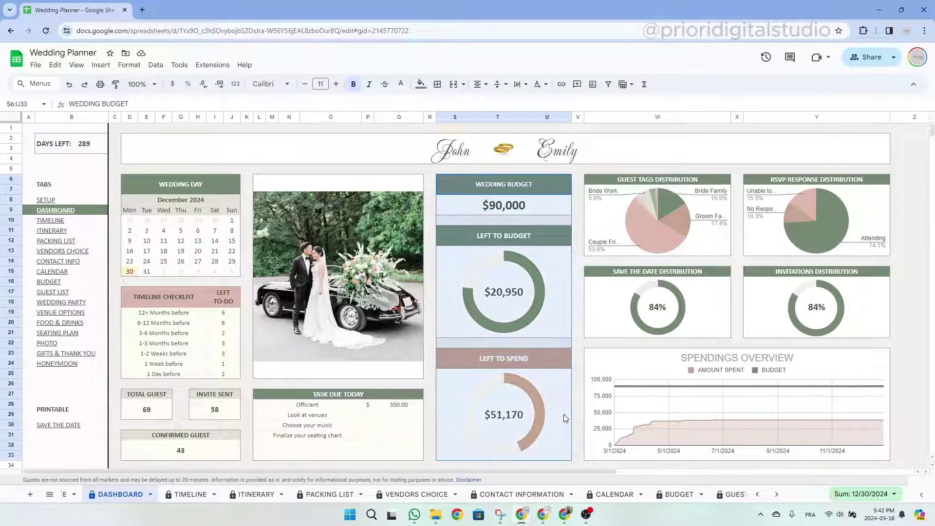
left_click_drag(531, 184, 534, 410)
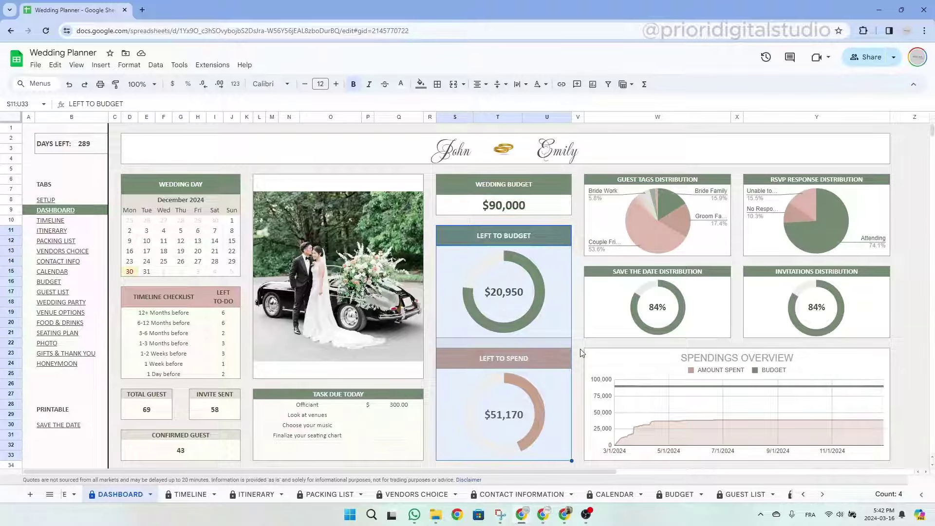
scroll(580, 350, "down", 5)
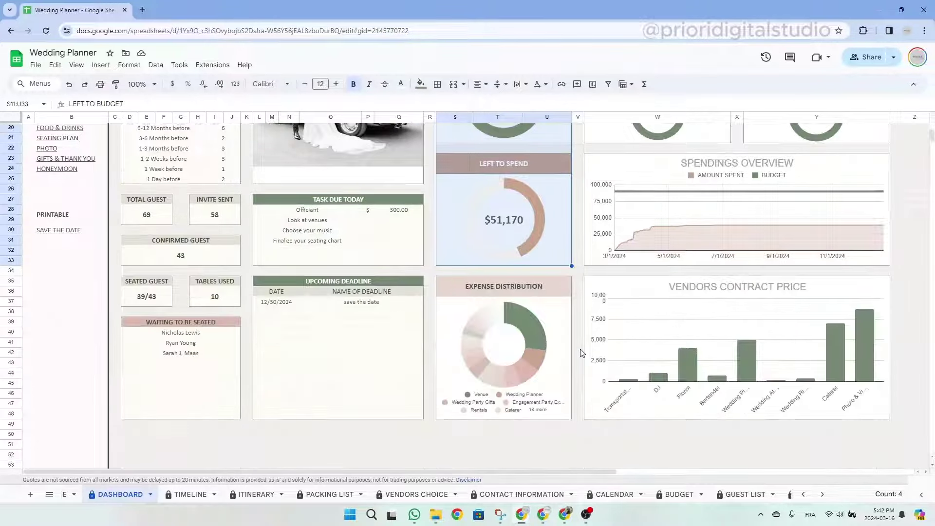
left_click_drag(535, 298, 539, 421)
left_click(618, 454)
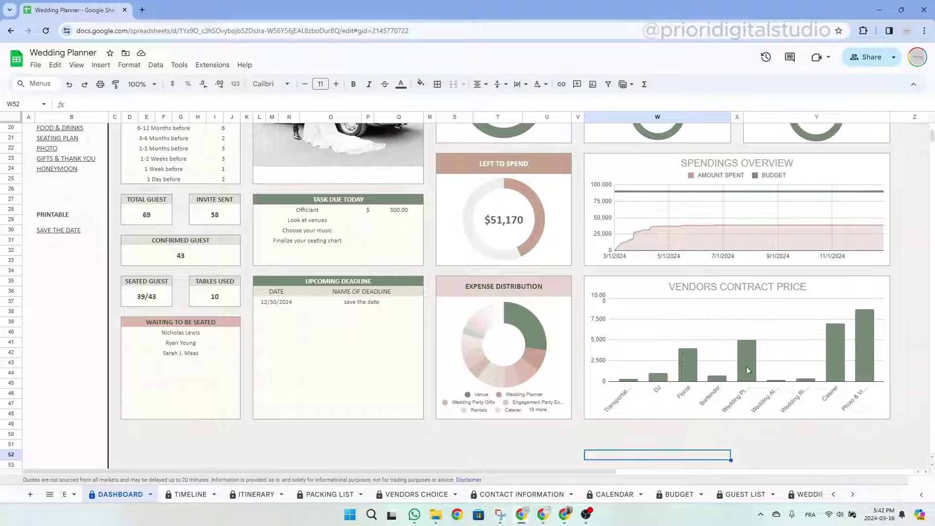
scroll(662, 349, "up", 5)
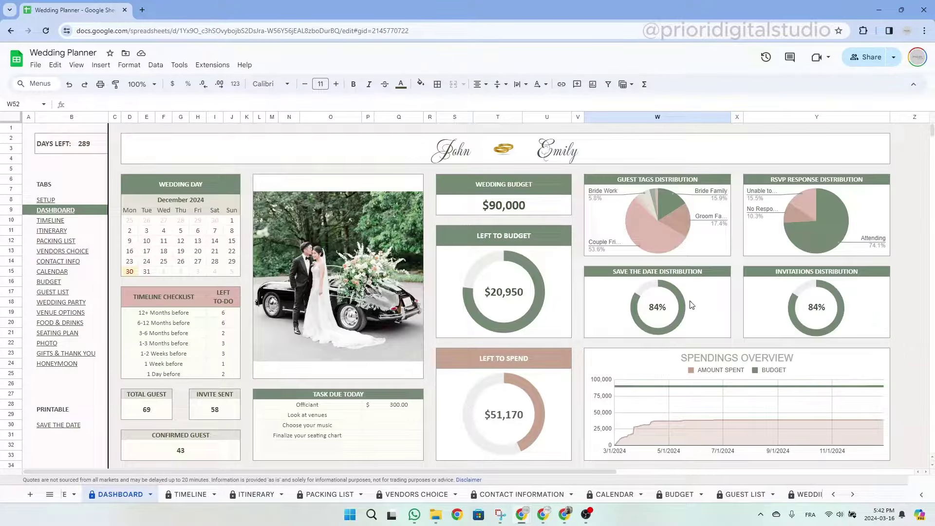
left_click_drag(677, 182, 838, 325)
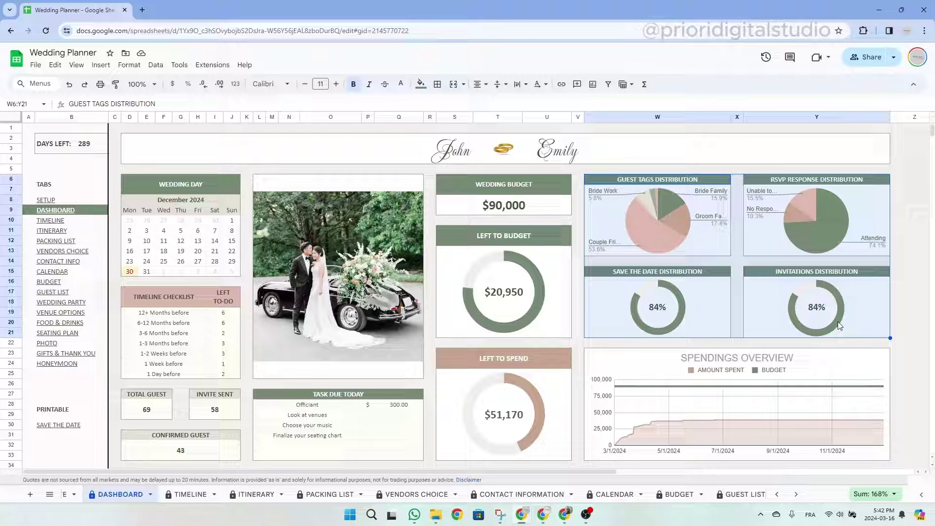
left_click(918, 284)
left_click(679, 183)
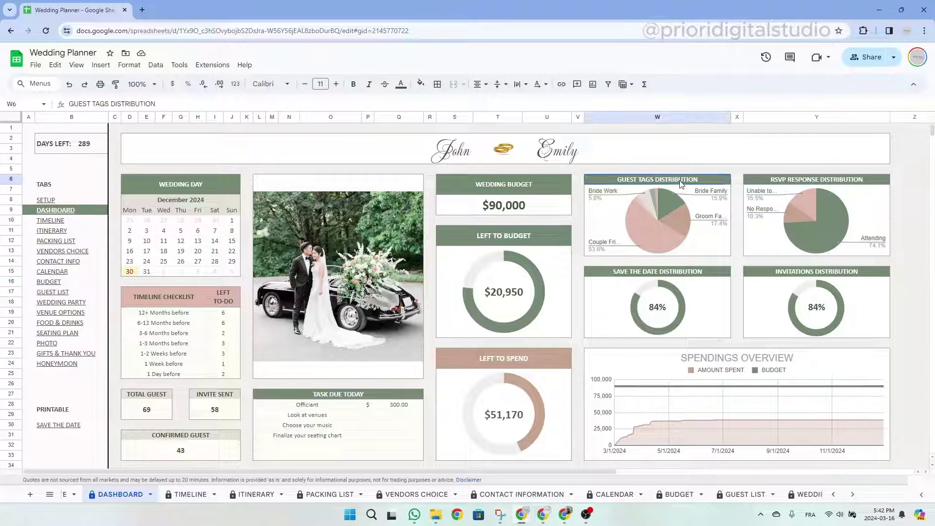
left_click(851, 184)
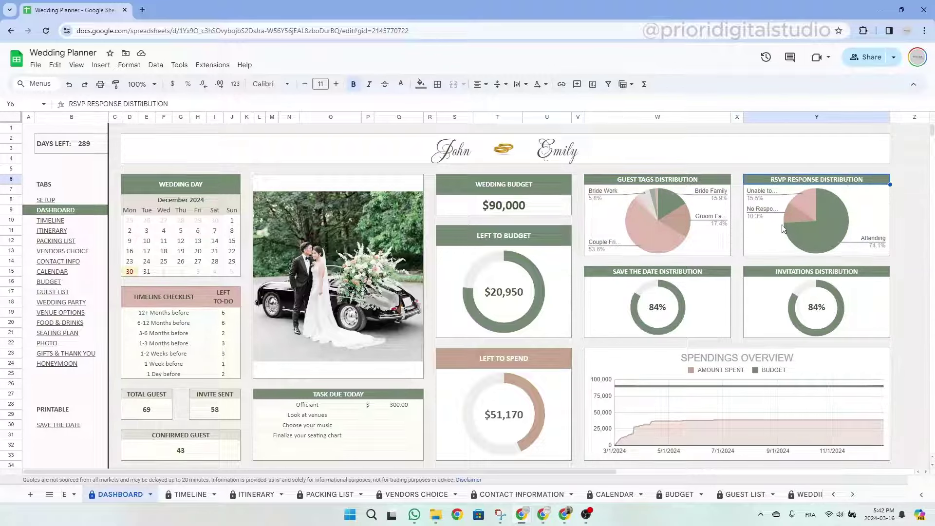
left_click(671, 273)
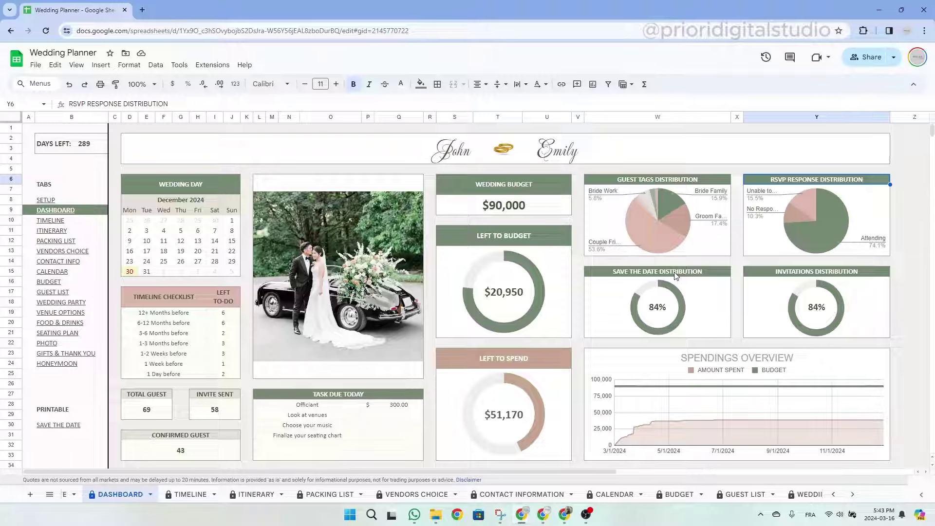
left_click(838, 274)
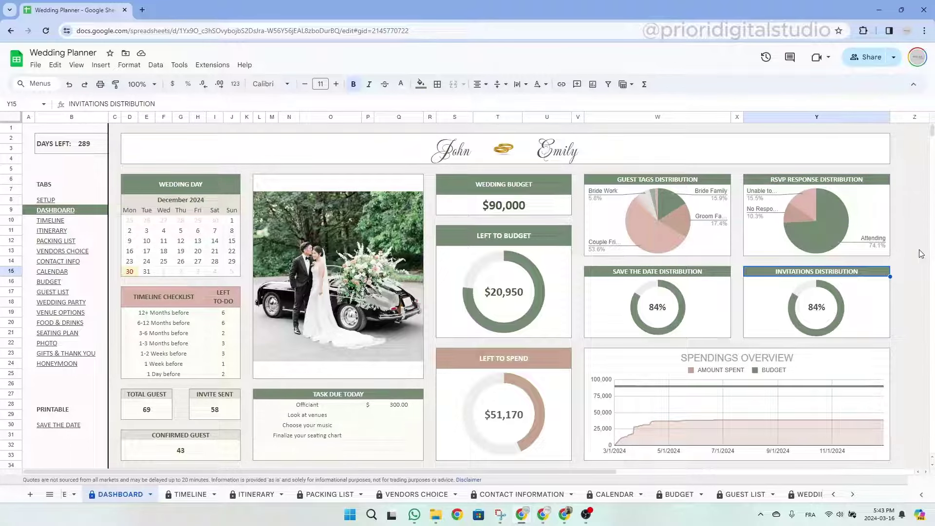